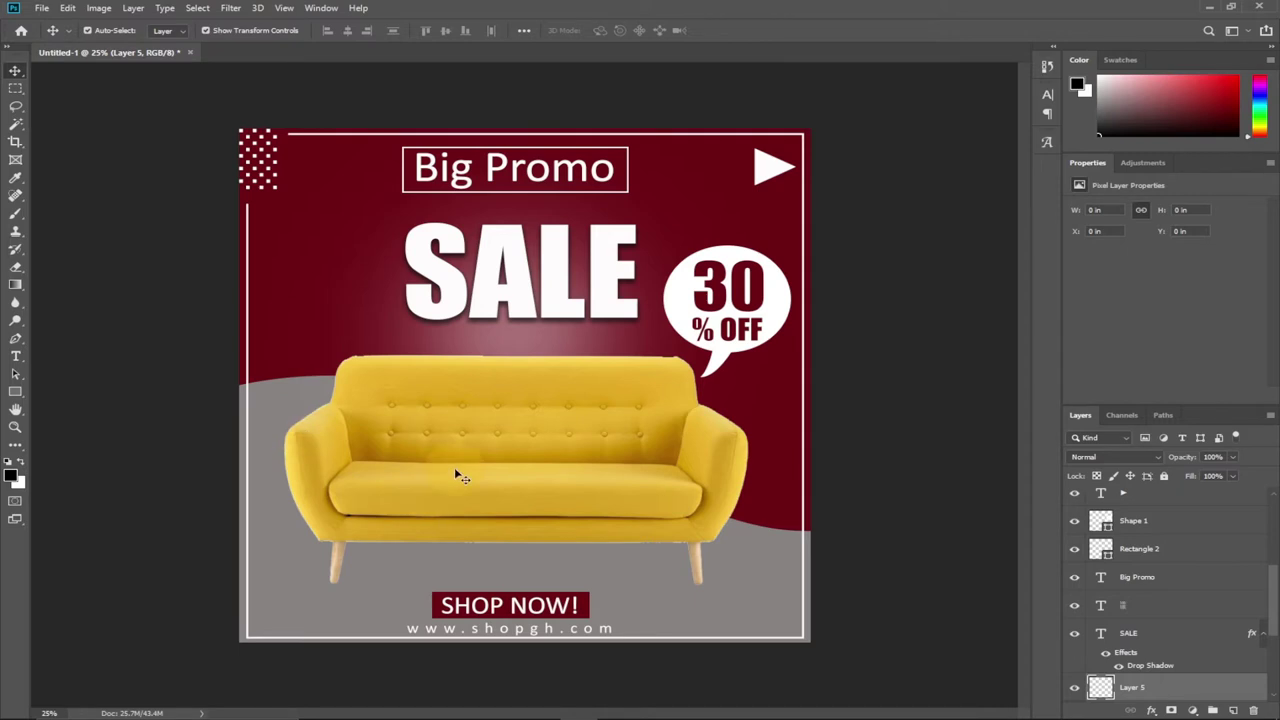
# Create a new 10 × 10 inch document at 300 pixels/inch in RGB Color with a white background
pyautogui.click(42, 8)
pyautogui.click(53, 24)
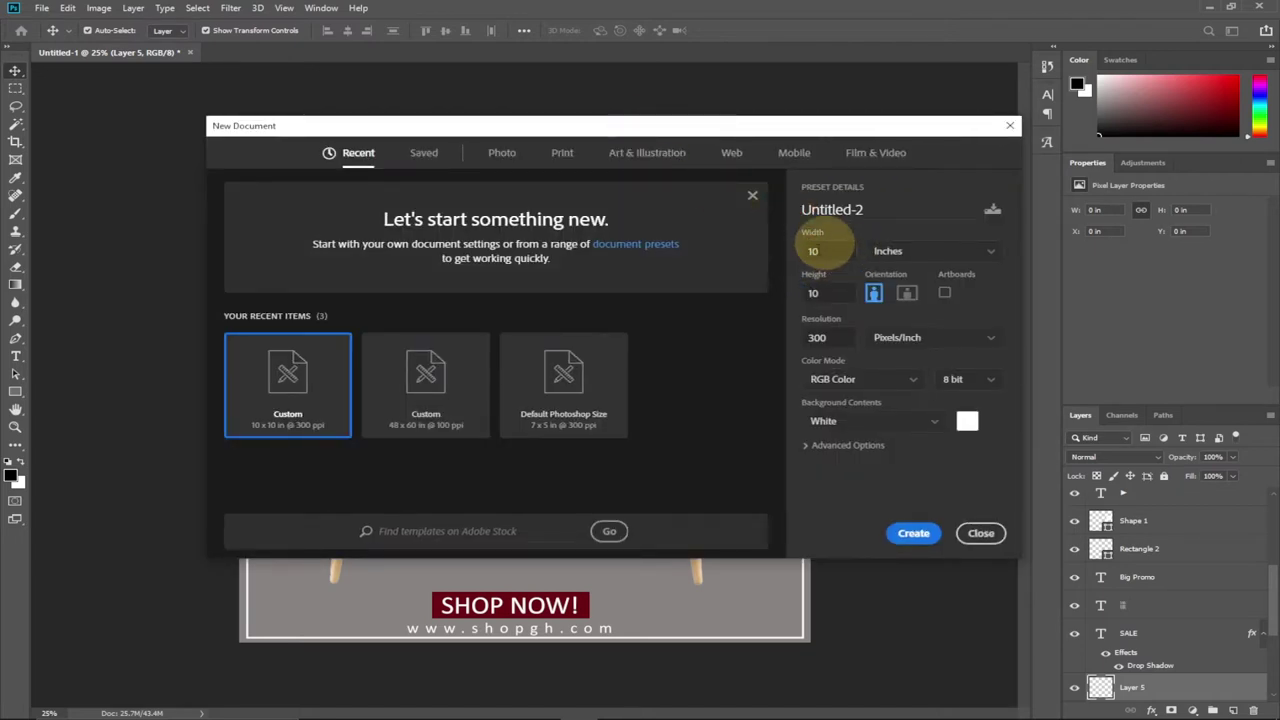
pyautogui.click(813, 274)
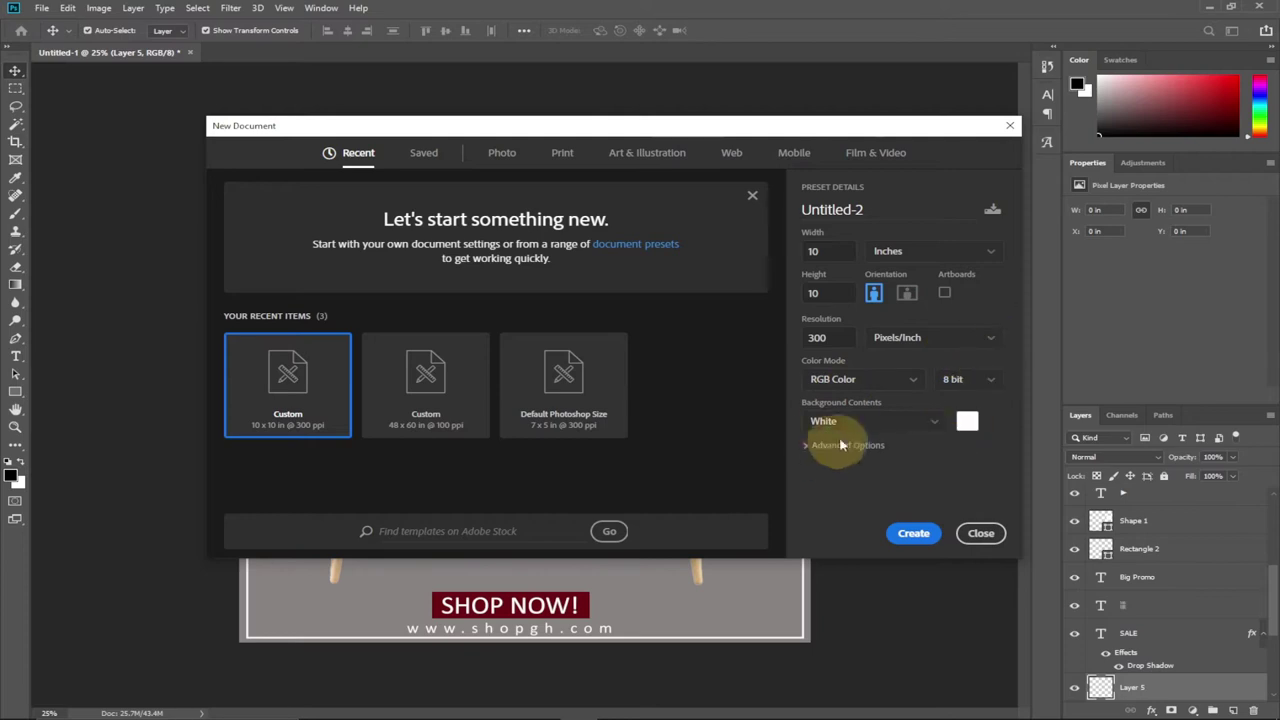
pyautogui.click(911, 535)
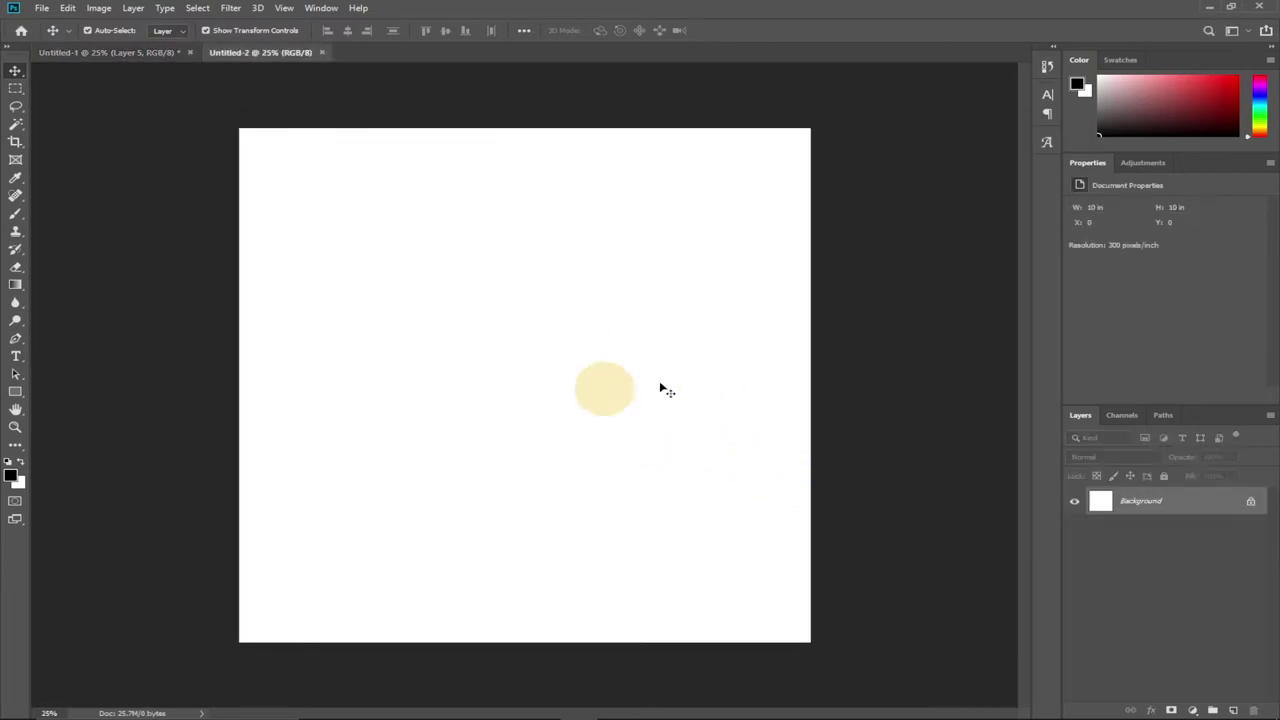
pyautogui.click(135, 52)
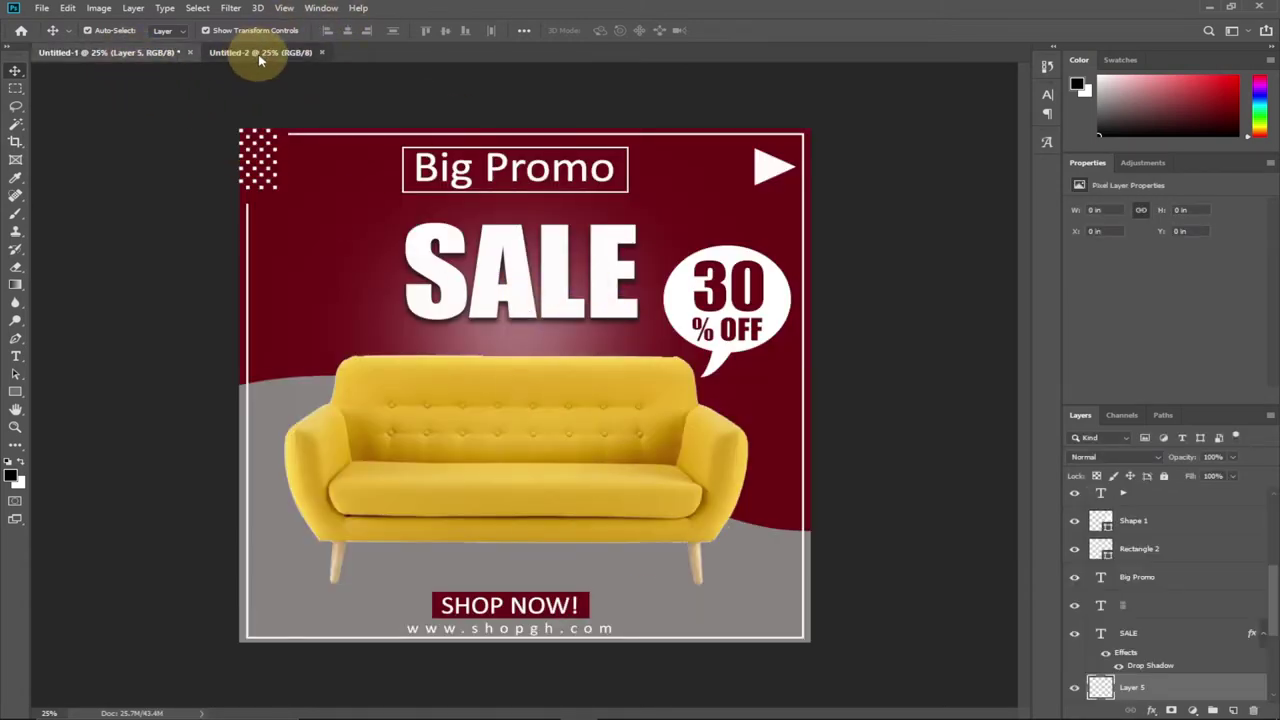
pyautogui.click(260, 52)
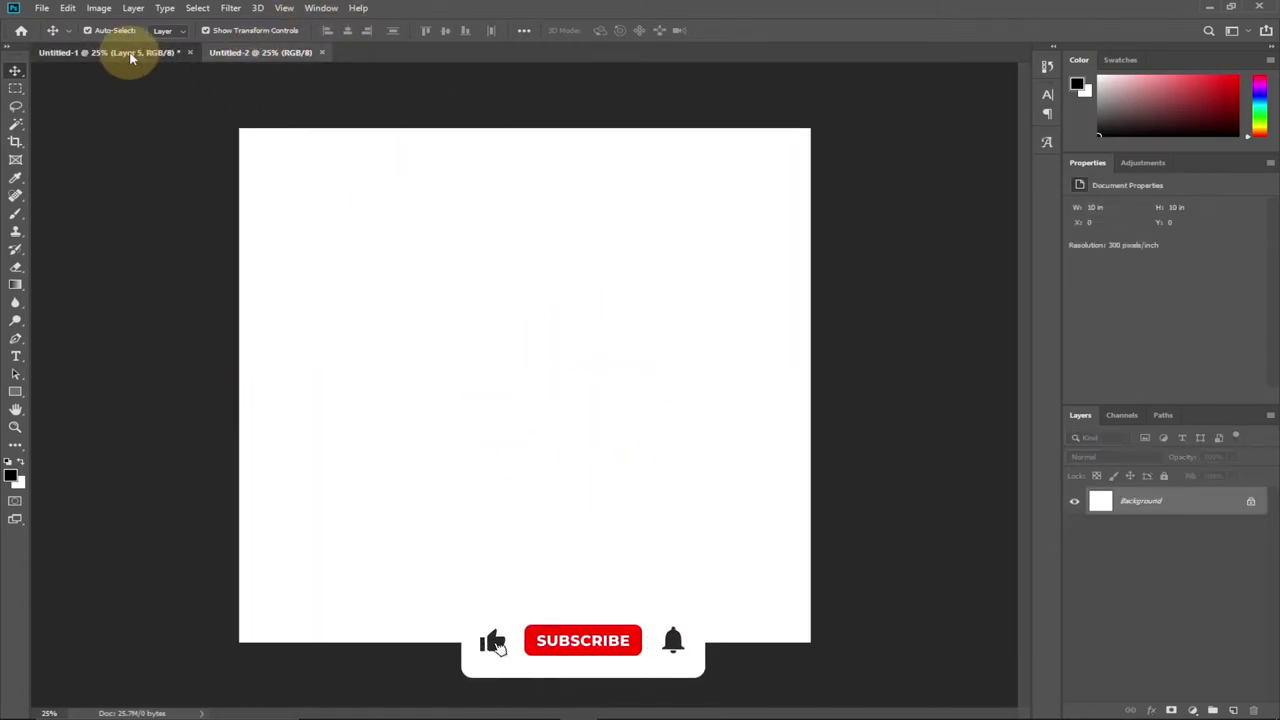
pyautogui.click(130, 54)
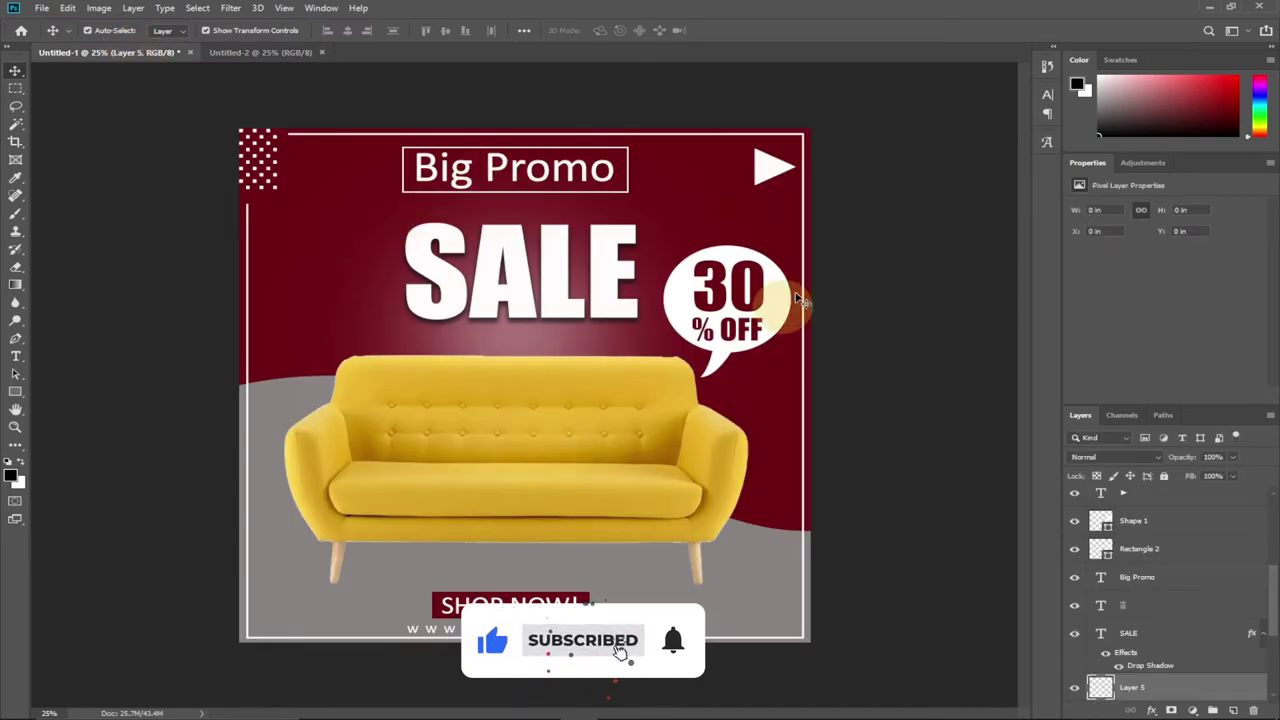
pyautogui.click(262, 52)
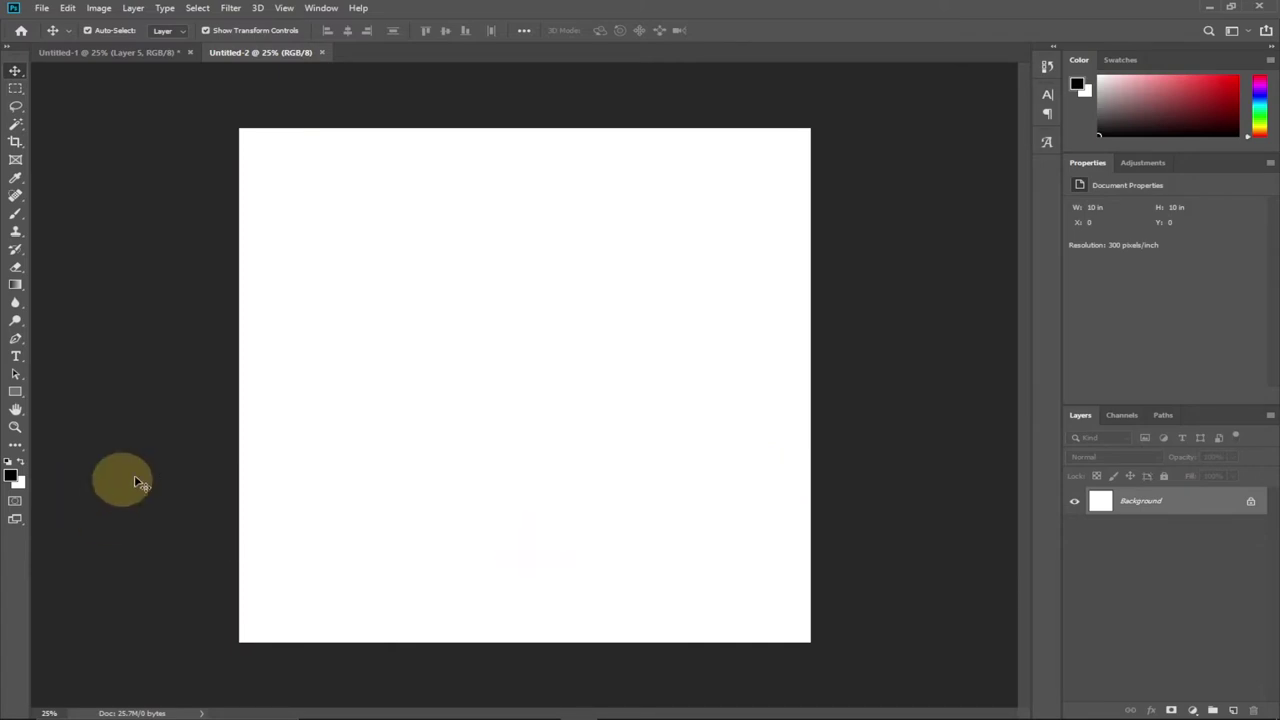
# Draw a rectangle of about 3492 × 3316 px covering the whole canvas and give it a dark red fill
pyautogui.click(25, 398)
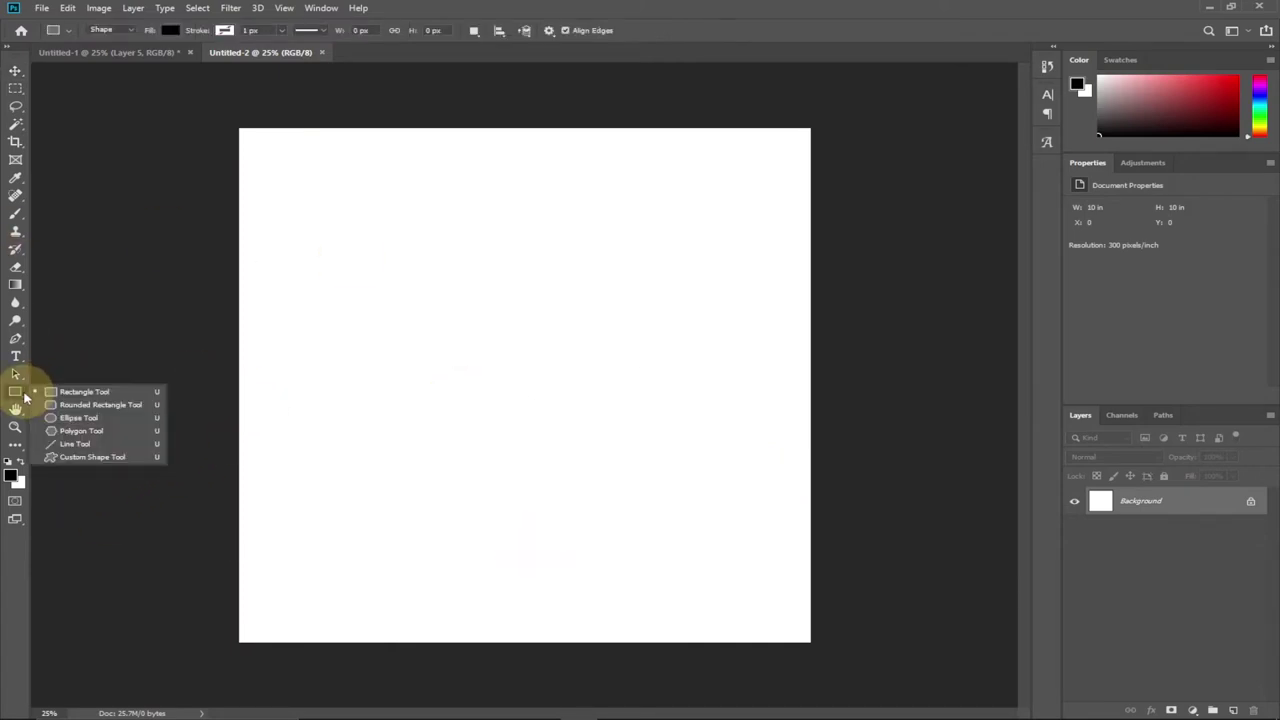
pyautogui.click(80, 392)
pyautogui.moveTo(204, 97); pyautogui.dragTo(869, 664)
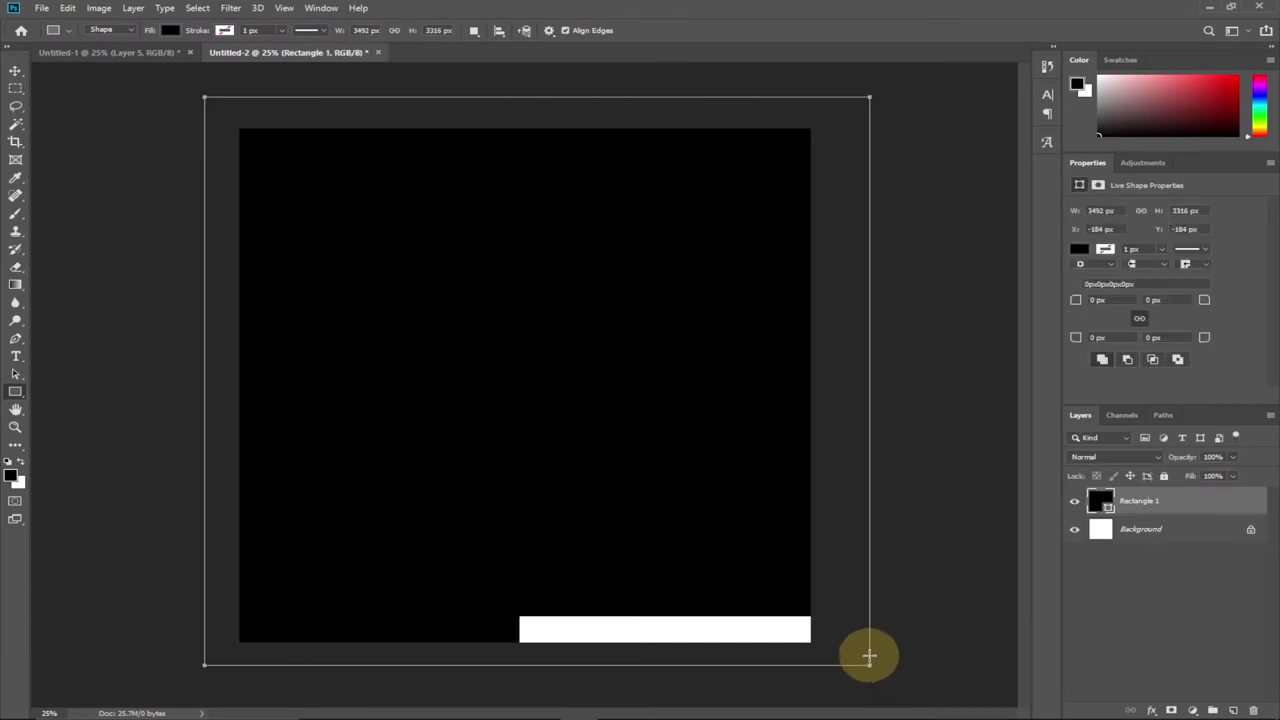
pyautogui.click(171, 31)
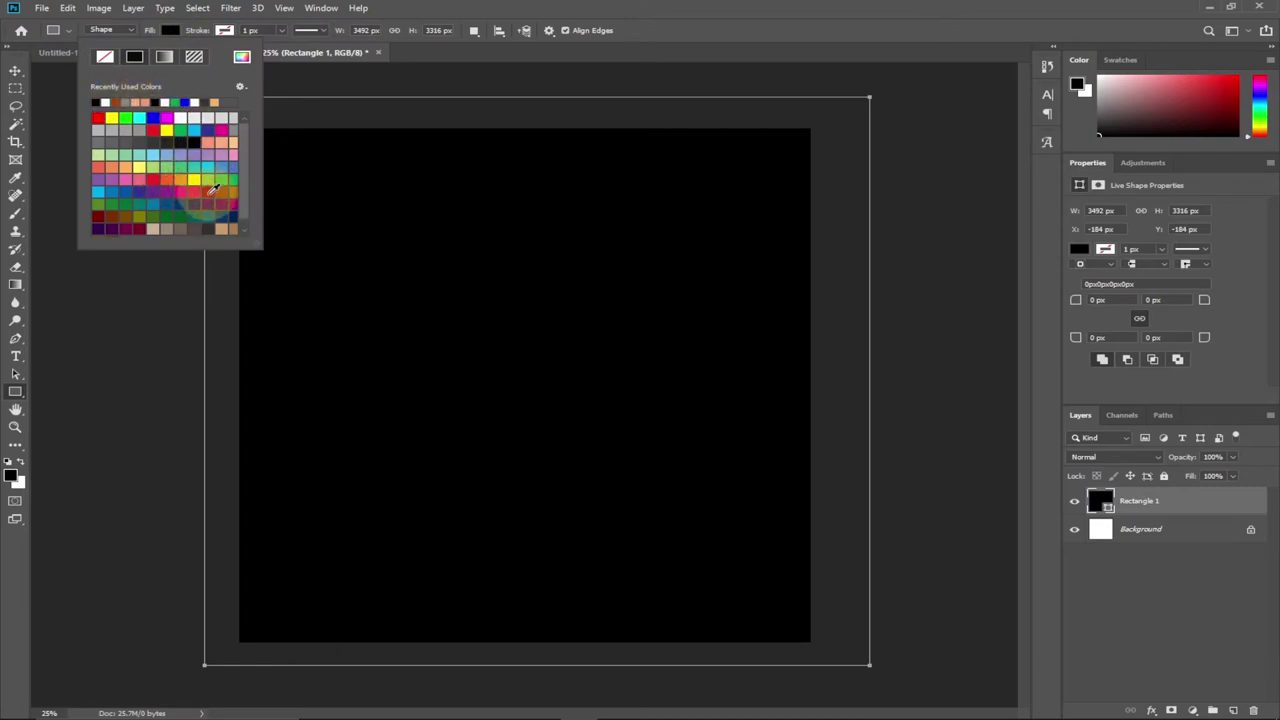
pyautogui.click(207, 192)
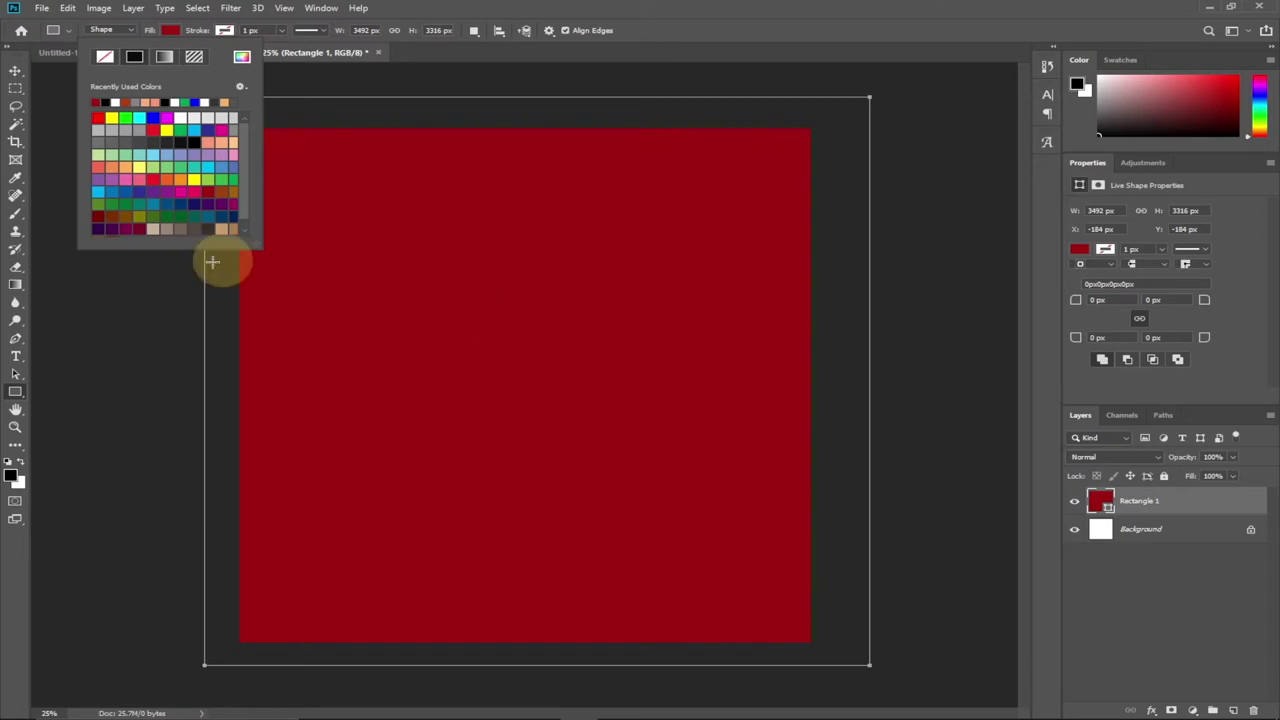
pyautogui.click(123, 193)
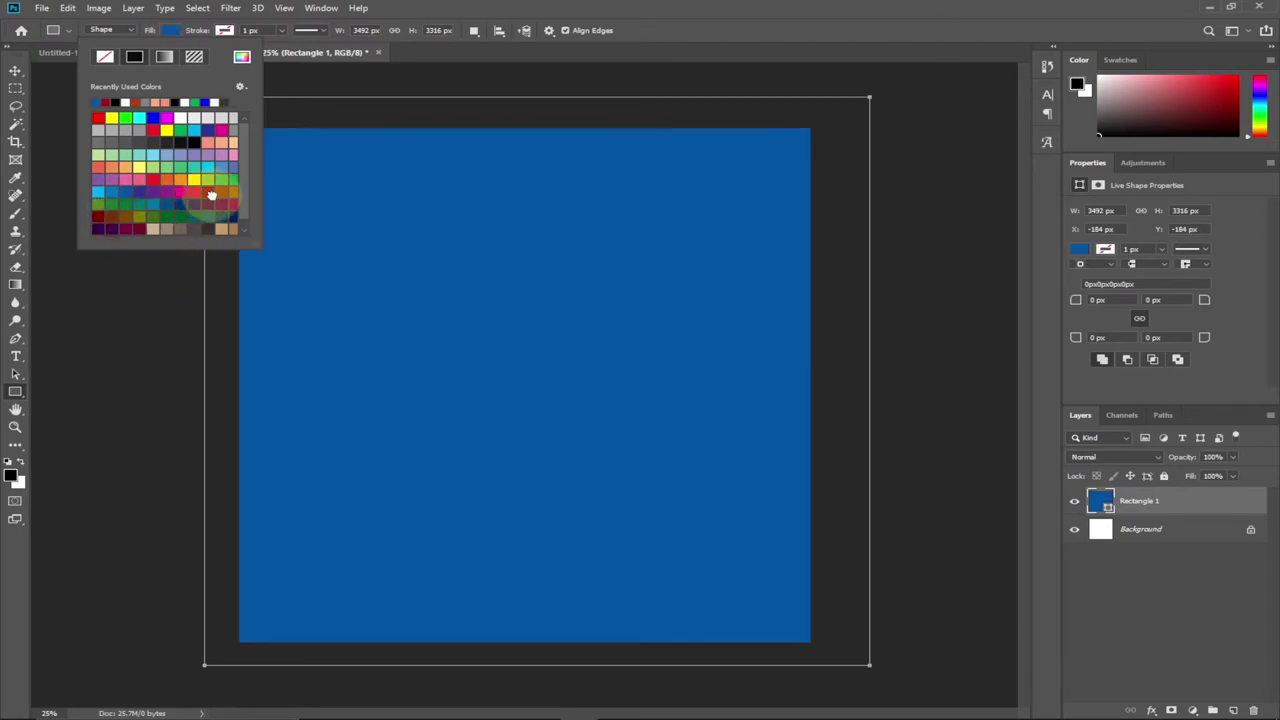
pyautogui.click(231, 206)
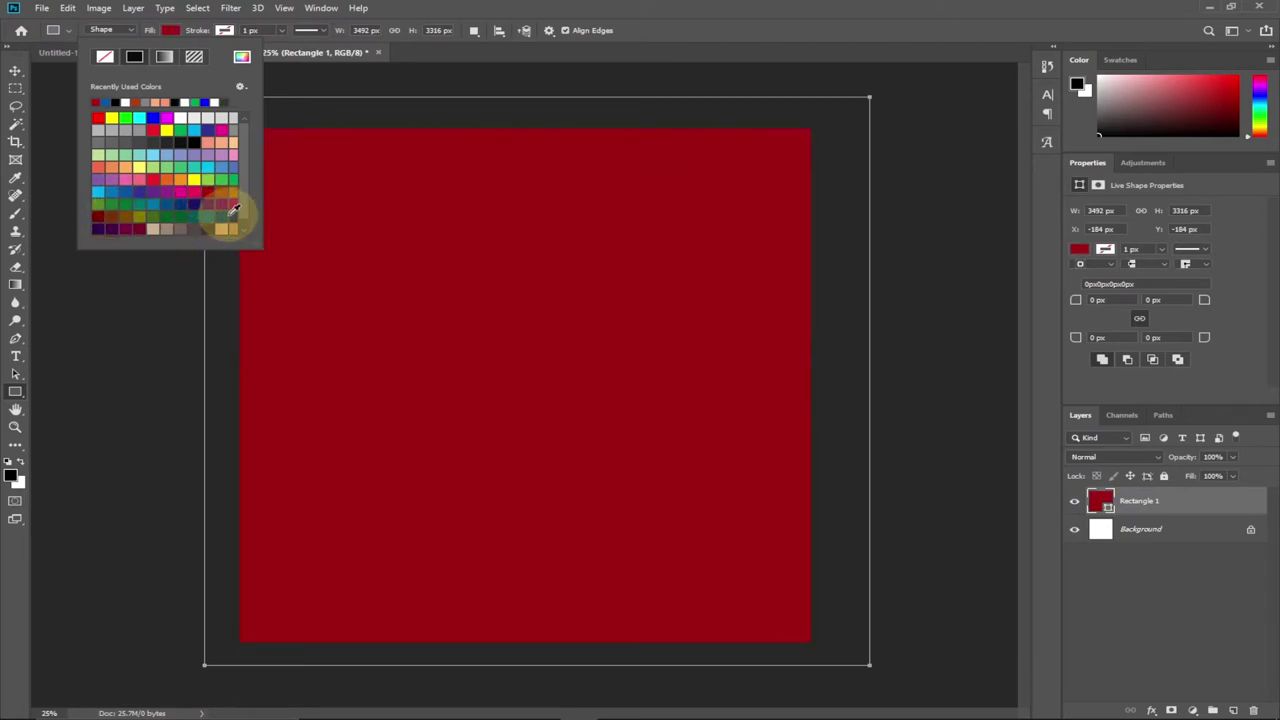
pyautogui.click(15, 70)
# Sample the Big Promo poster's dark red background as the foreground color and copy its hex code 6d0912
pyautogui.click(147, 53)
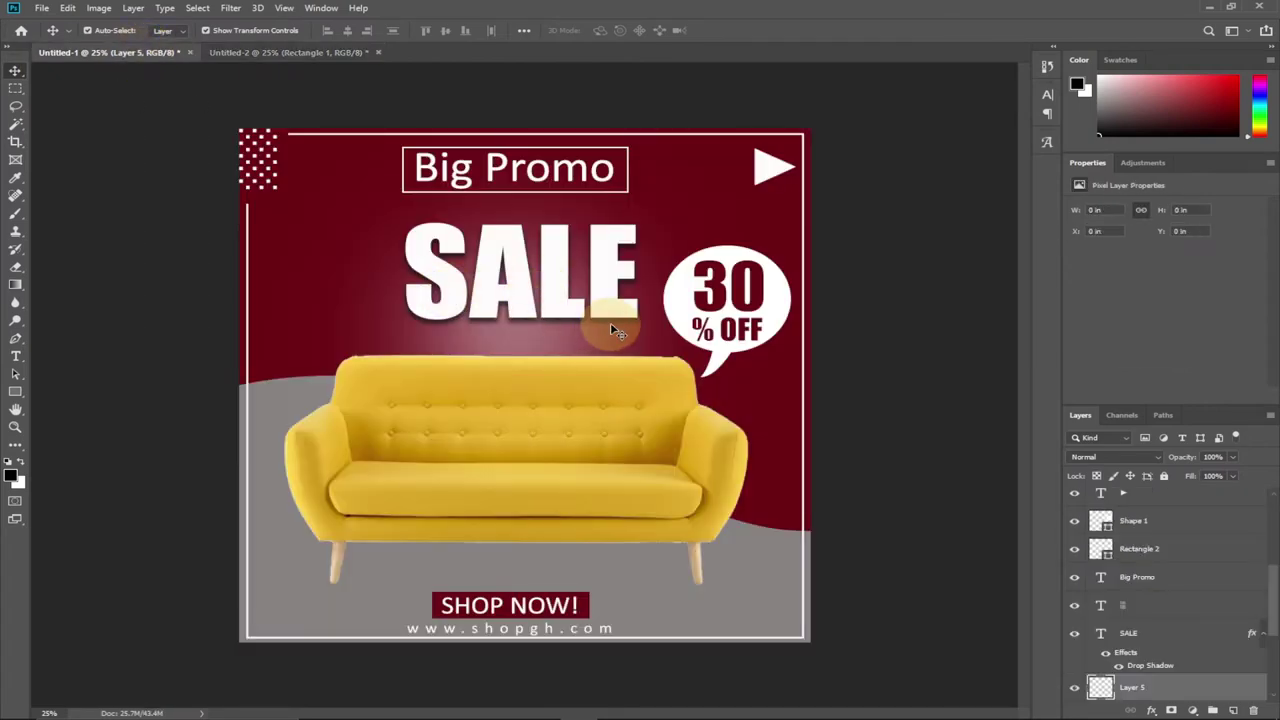
pyautogui.click(300, 52)
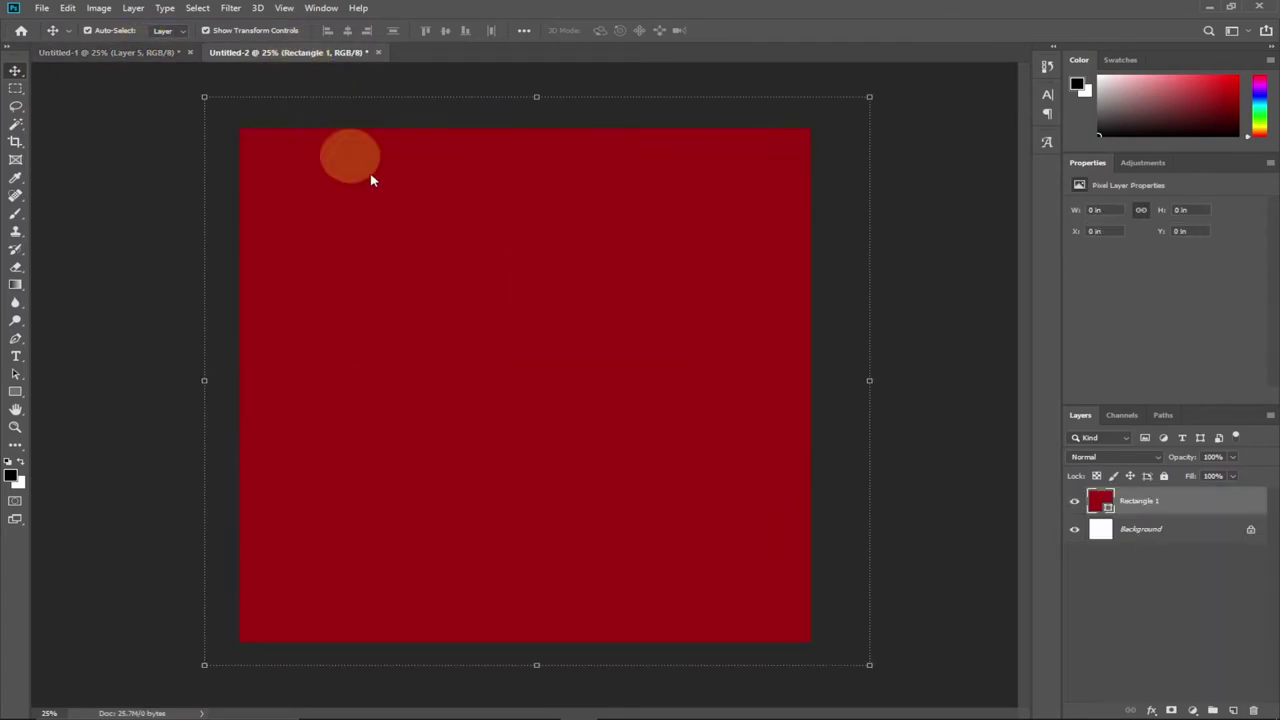
pyautogui.click(124, 53)
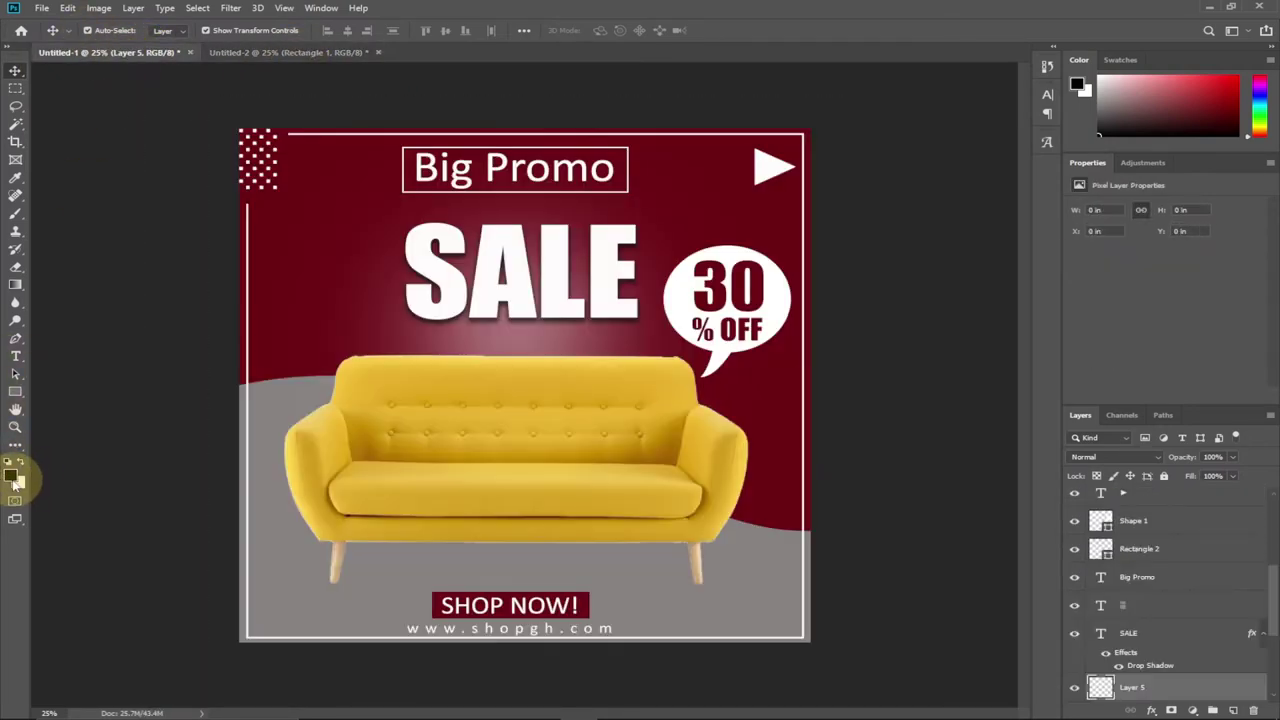
pyautogui.click(13, 477)
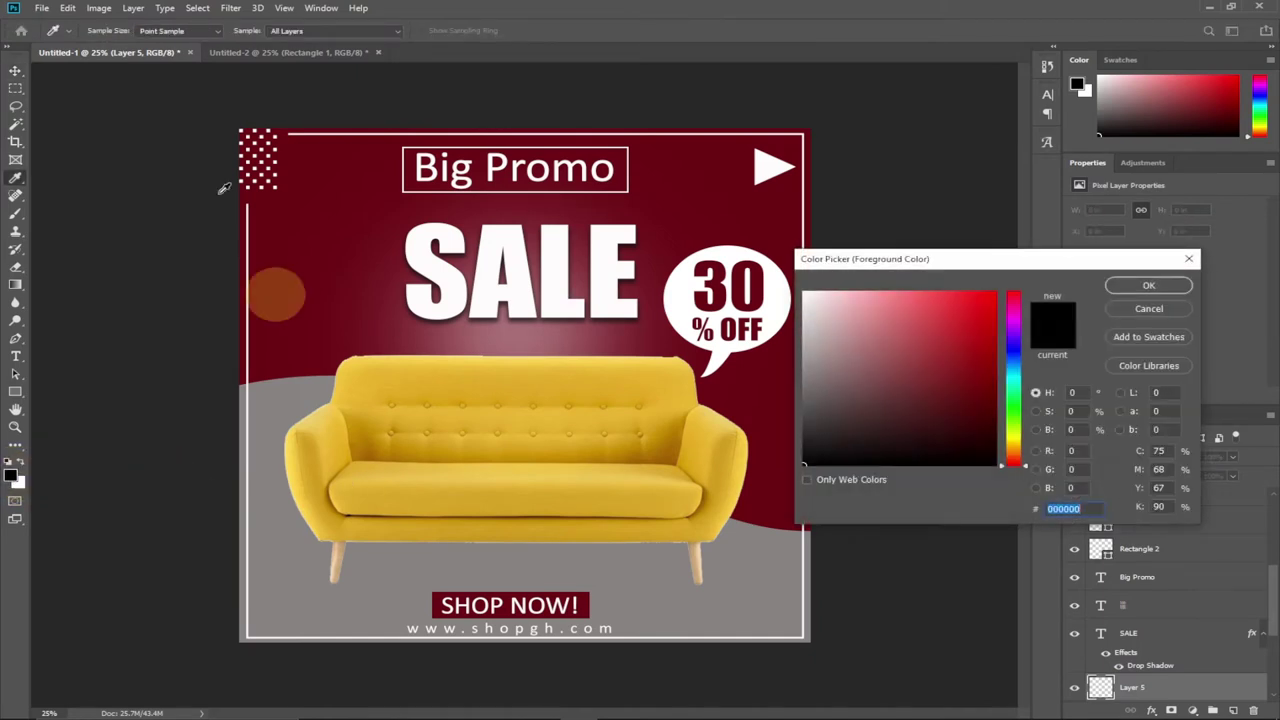
pyautogui.click(276, 244)
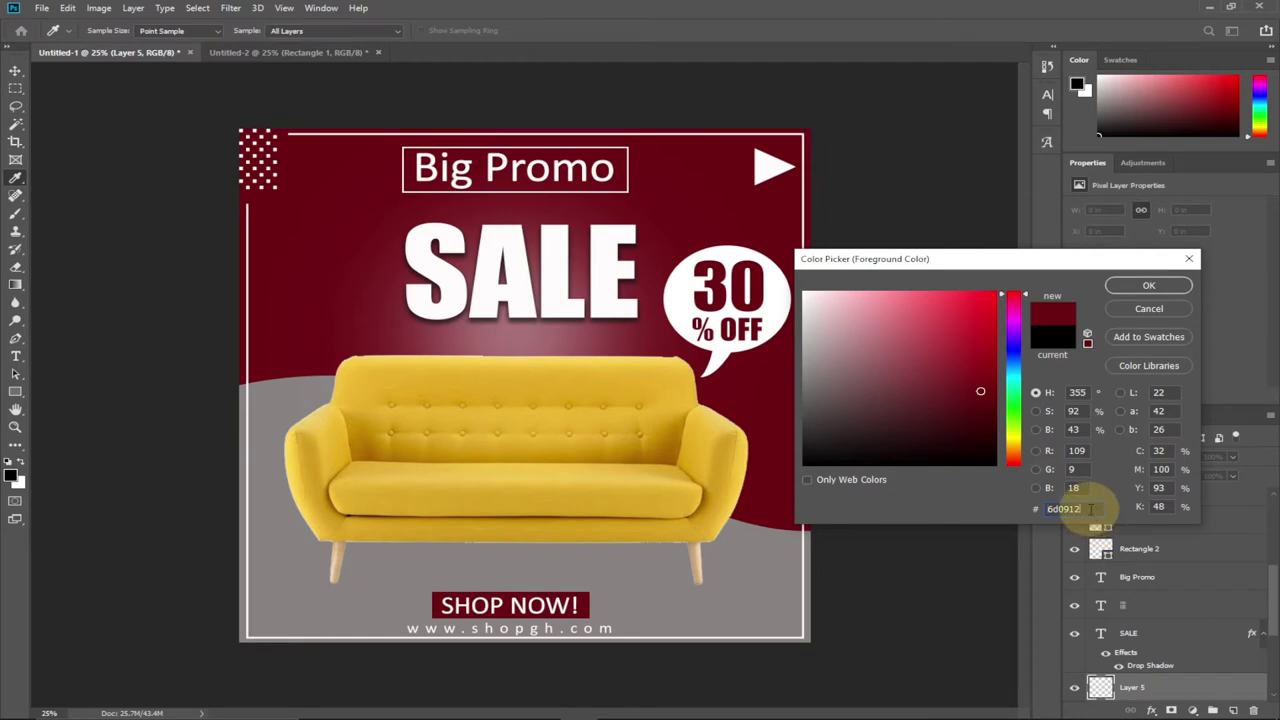
pyautogui.click(1055, 509)
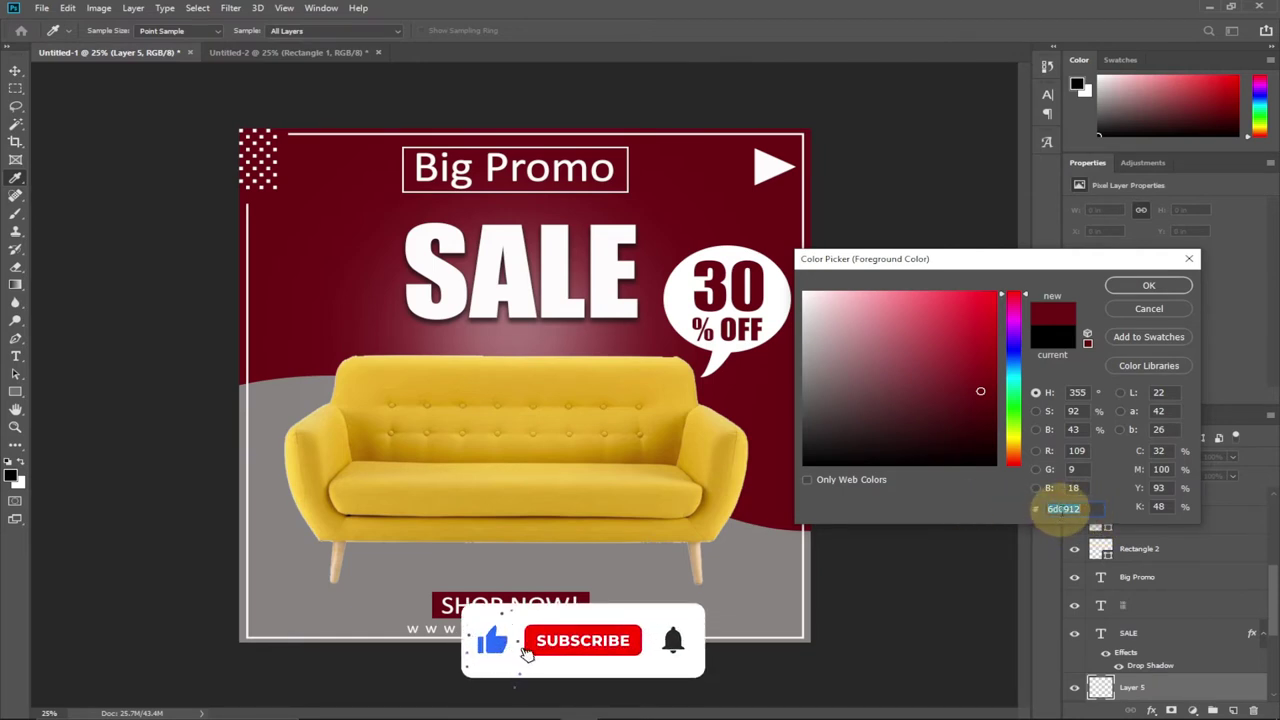
pyautogui.rightClick(1063, 509)
pyautogui.click(1095, 550)
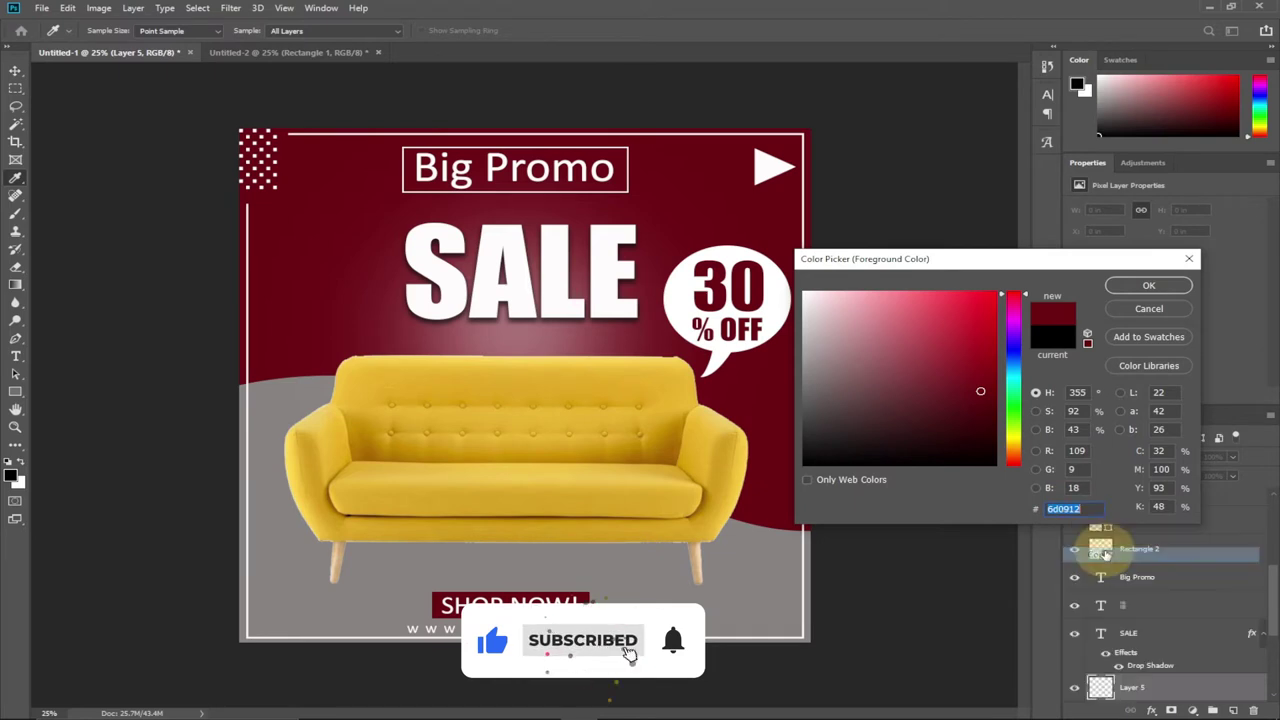
pyautogui.click(1145, 288)
pyautogui.press('v')
# Add a Color Overlay in 6d0912 to the rectangle layer of the new document
pyautogui.click(317, 52)
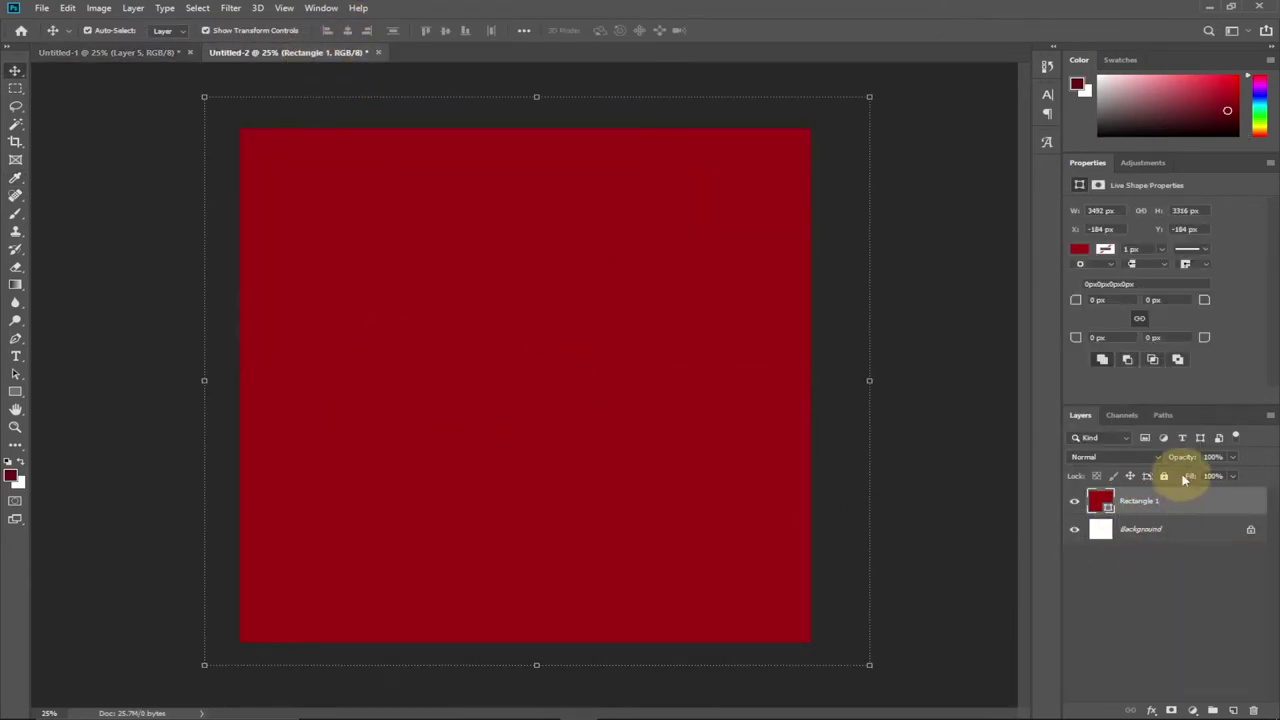
pyautogui.doubleClick(1190, 510)
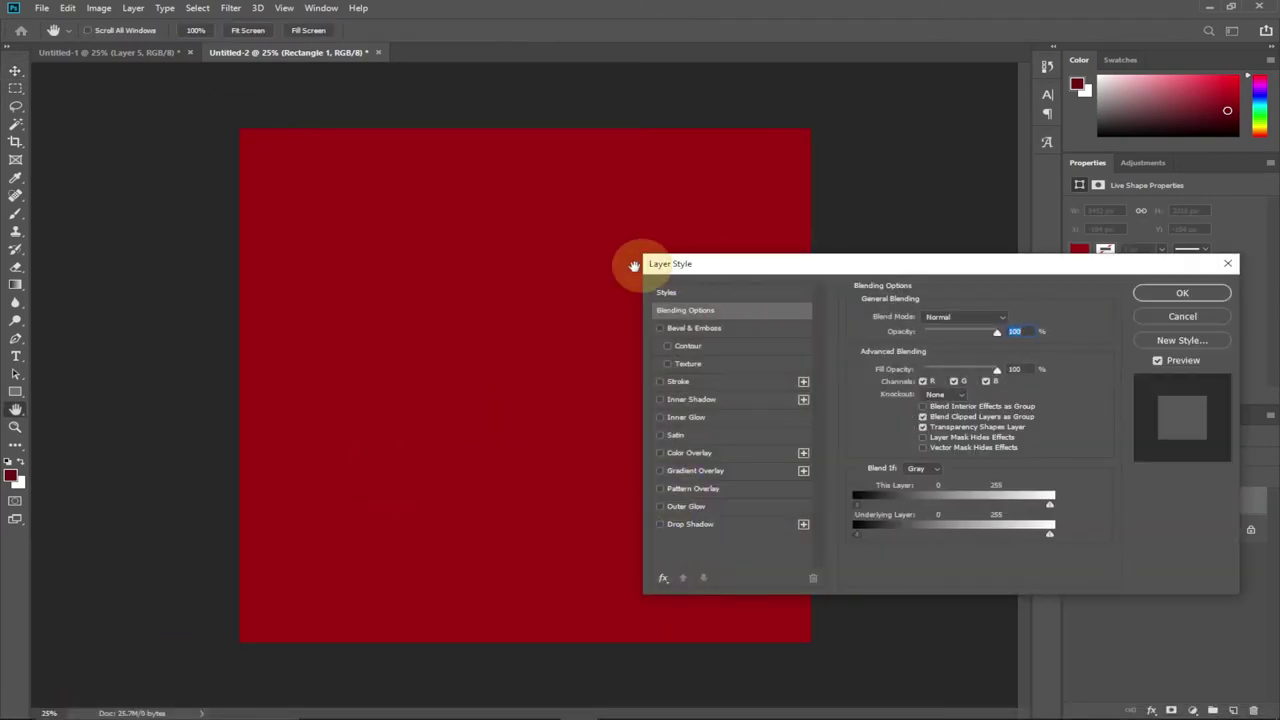
pyautogui.click(688, 454)
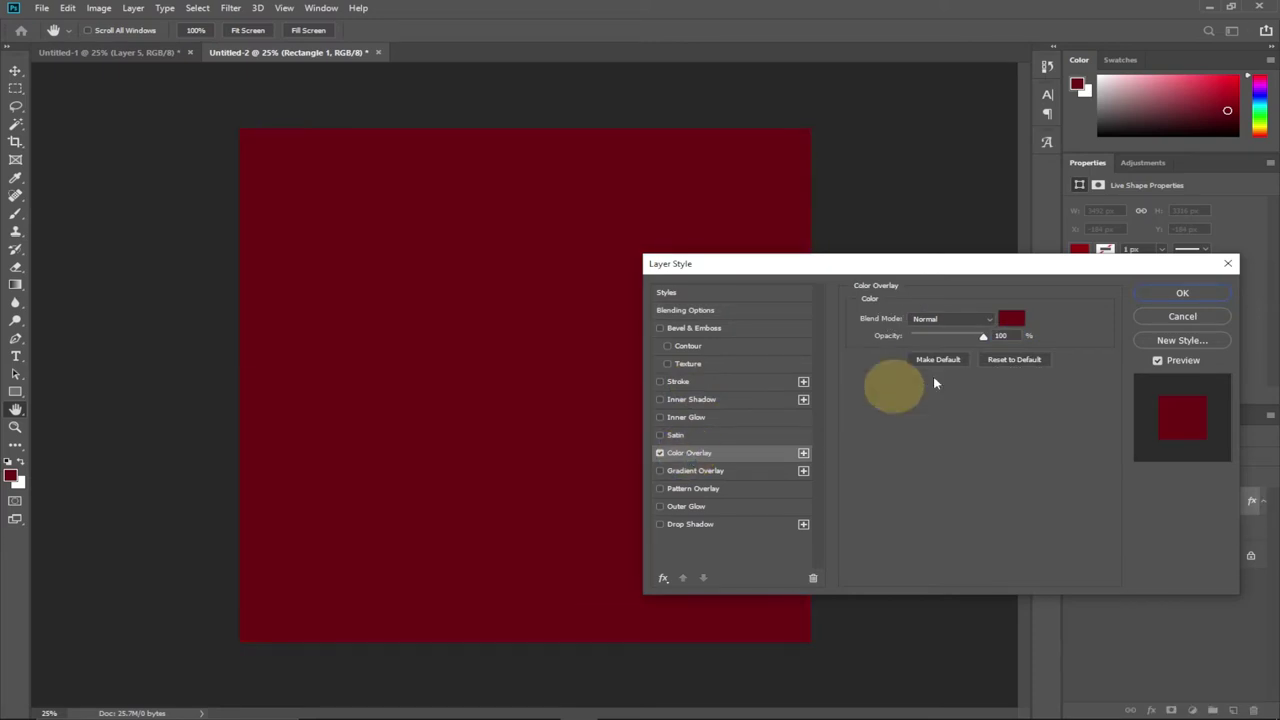
pyautogui.click(1010, 324)
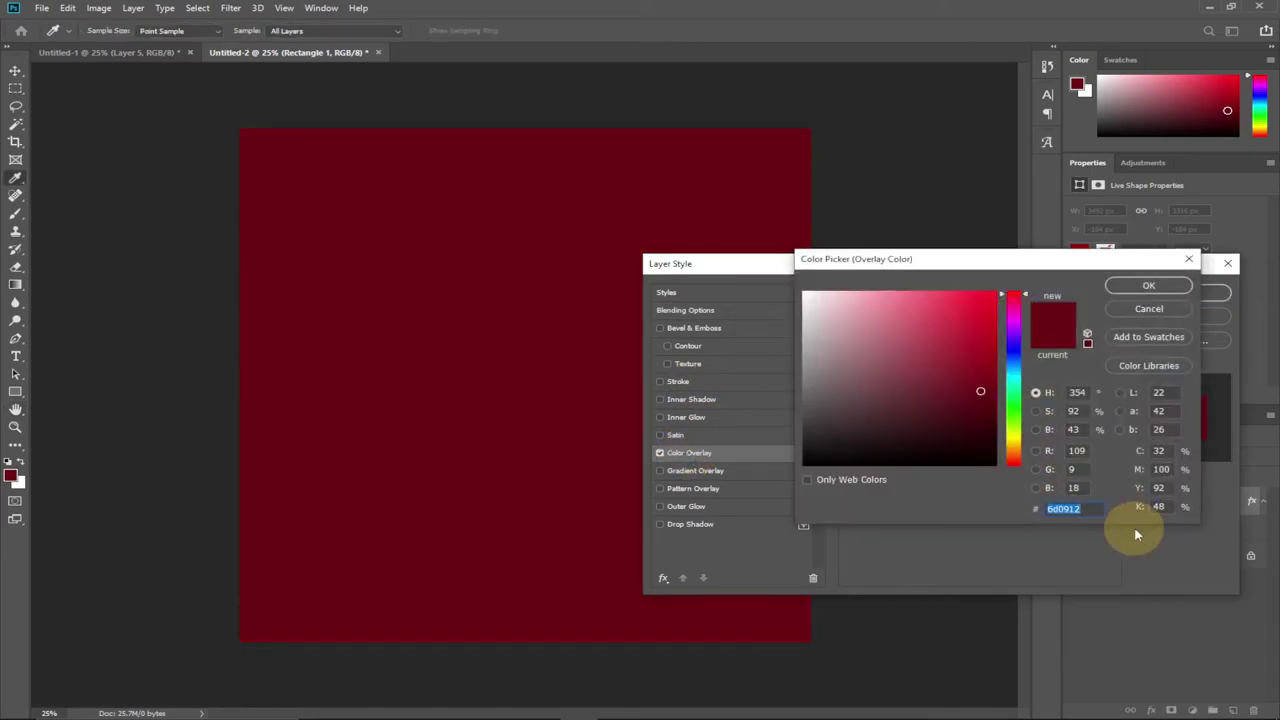
pyautogui.click(1156, 292)
pyautogui.click(1171, 292)
pyautogui.click(65, 54)
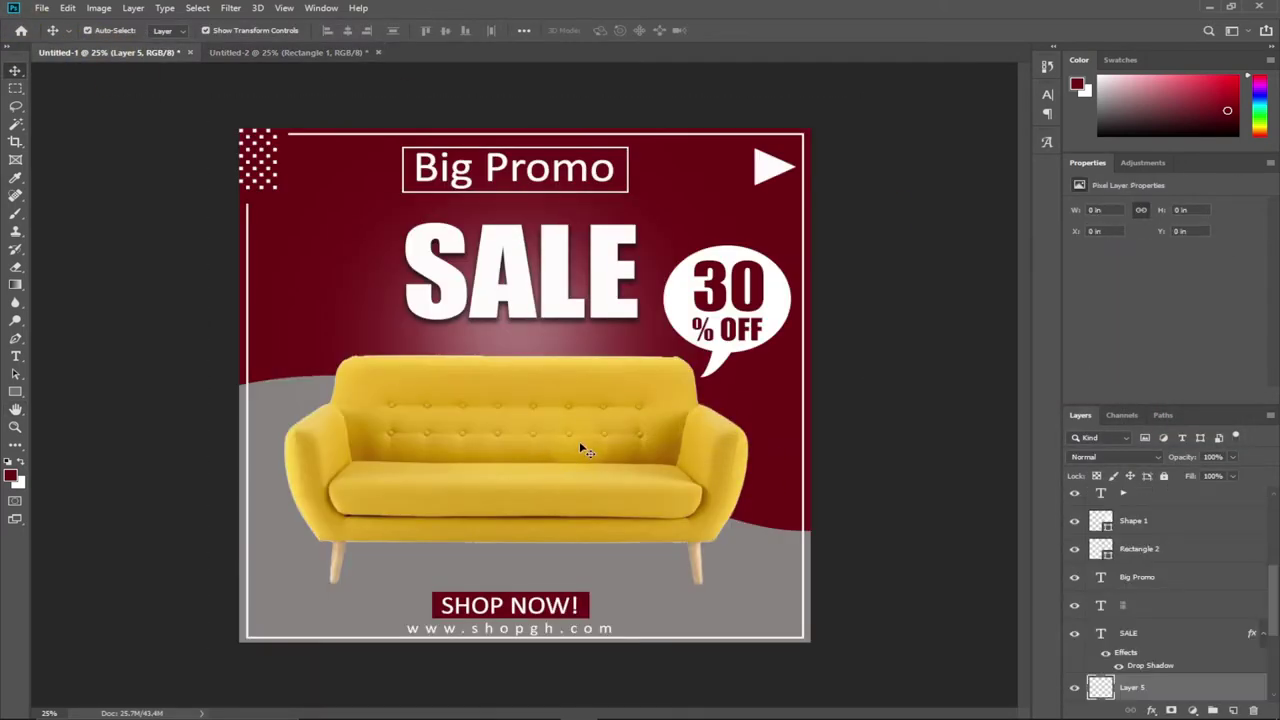
pyautogui.click(276, 53)
pyautogui.click(137, 55)
pyautogui.click(330, 53)
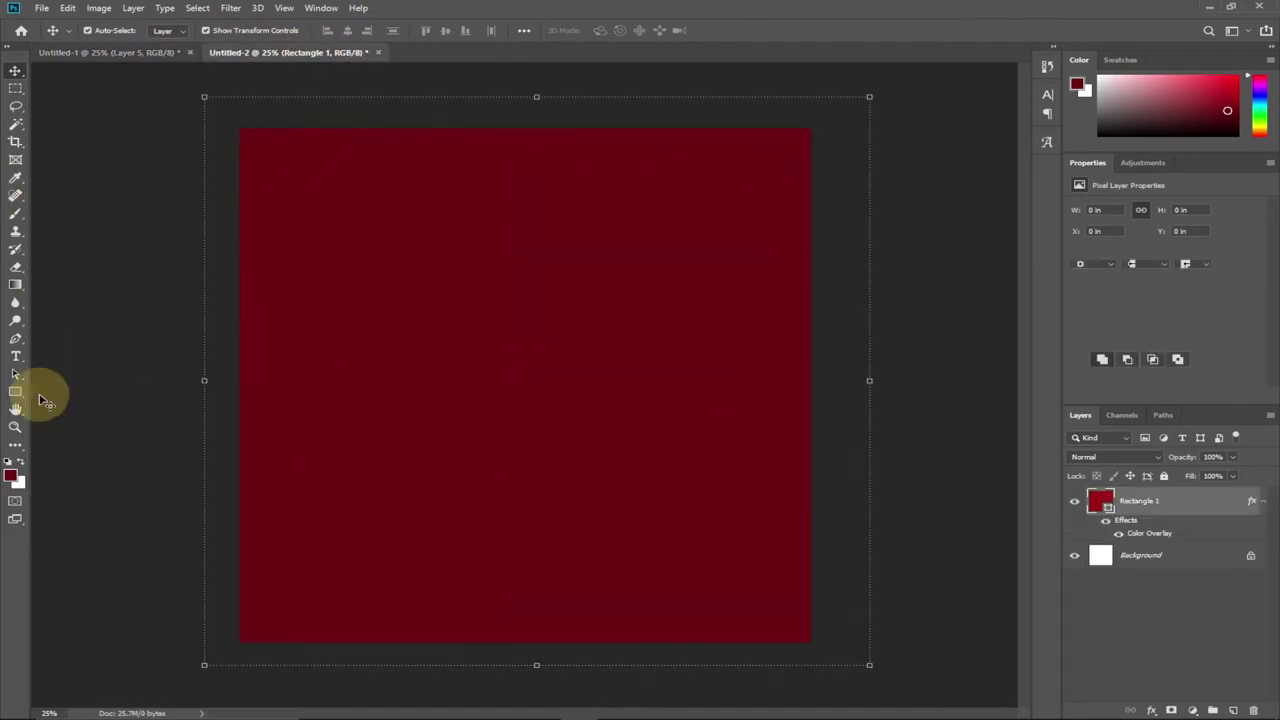
# Draw a closed Pen path with an S-shaped wave across the middle, enclosing the lower part of the canvas
pyautogui.moveTo(15, 340); pyautogui.dragTo(57, 334)
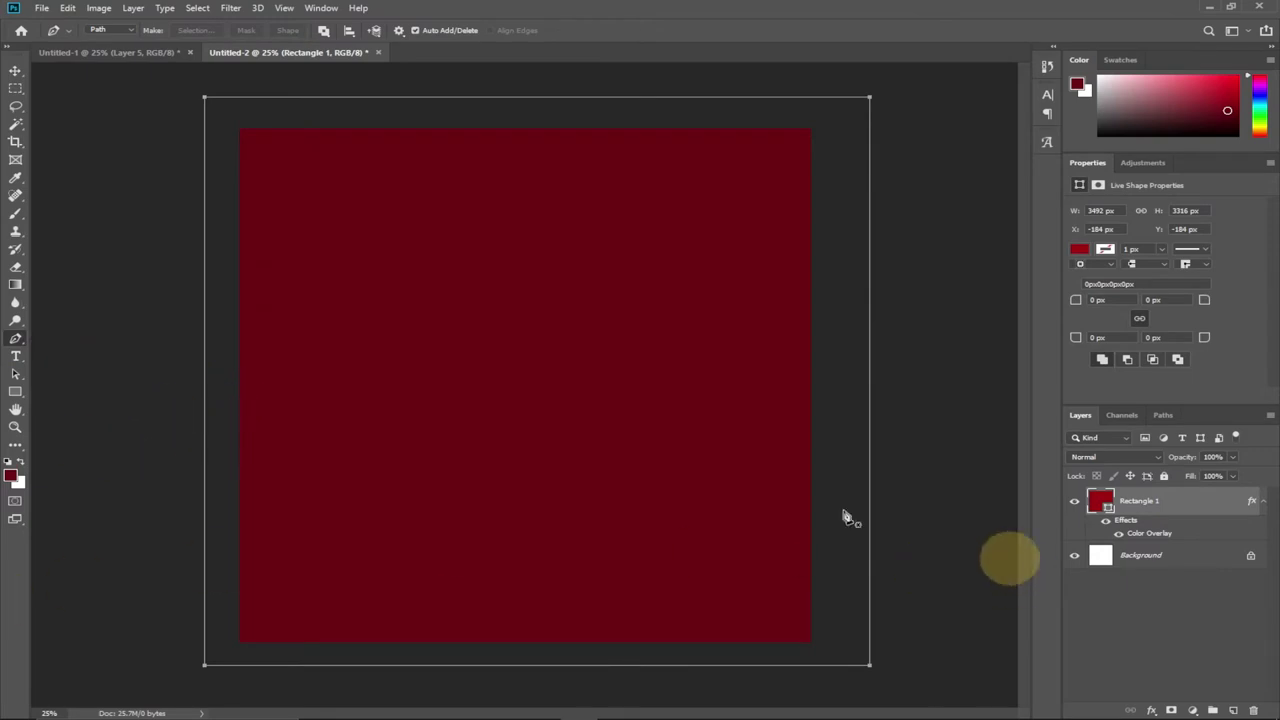
pyautogui.click(142, 393)
pyautogui.moveTo(533, 436); pyautogui.dragTo(736, 588)
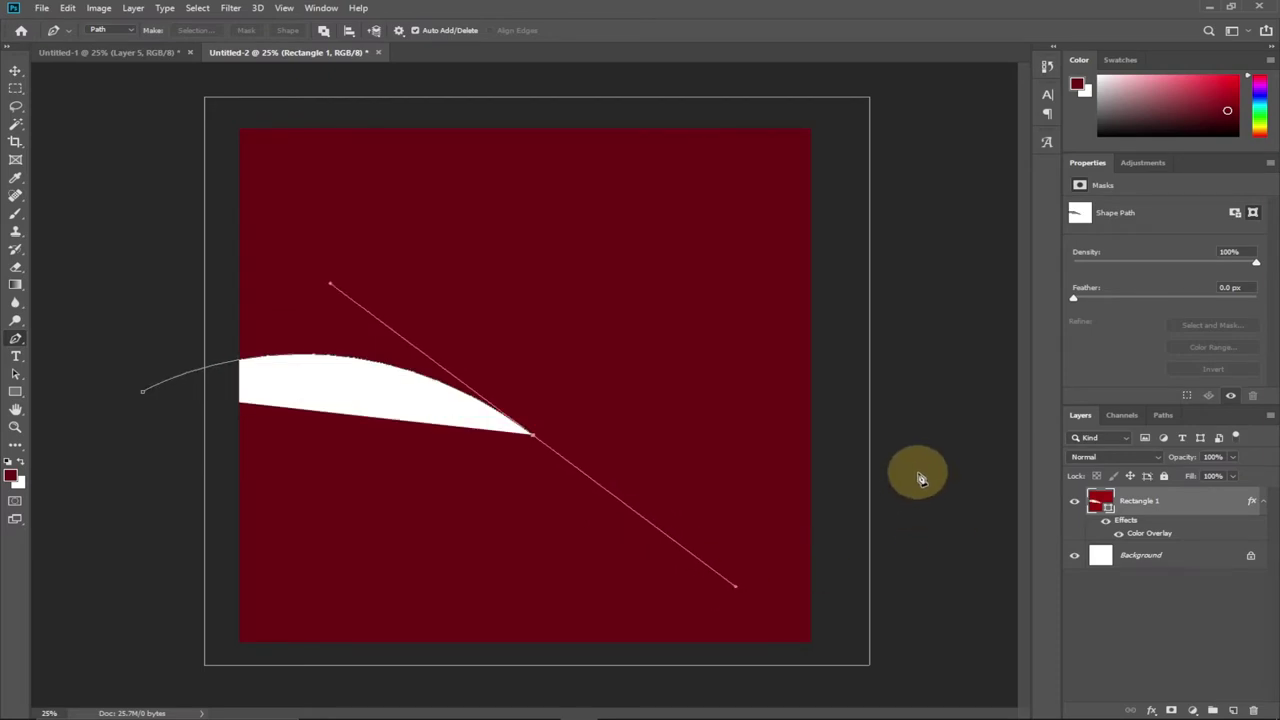
pyautogui.moveTo(916, 494); pyautogui.dragTo(1007, 438)
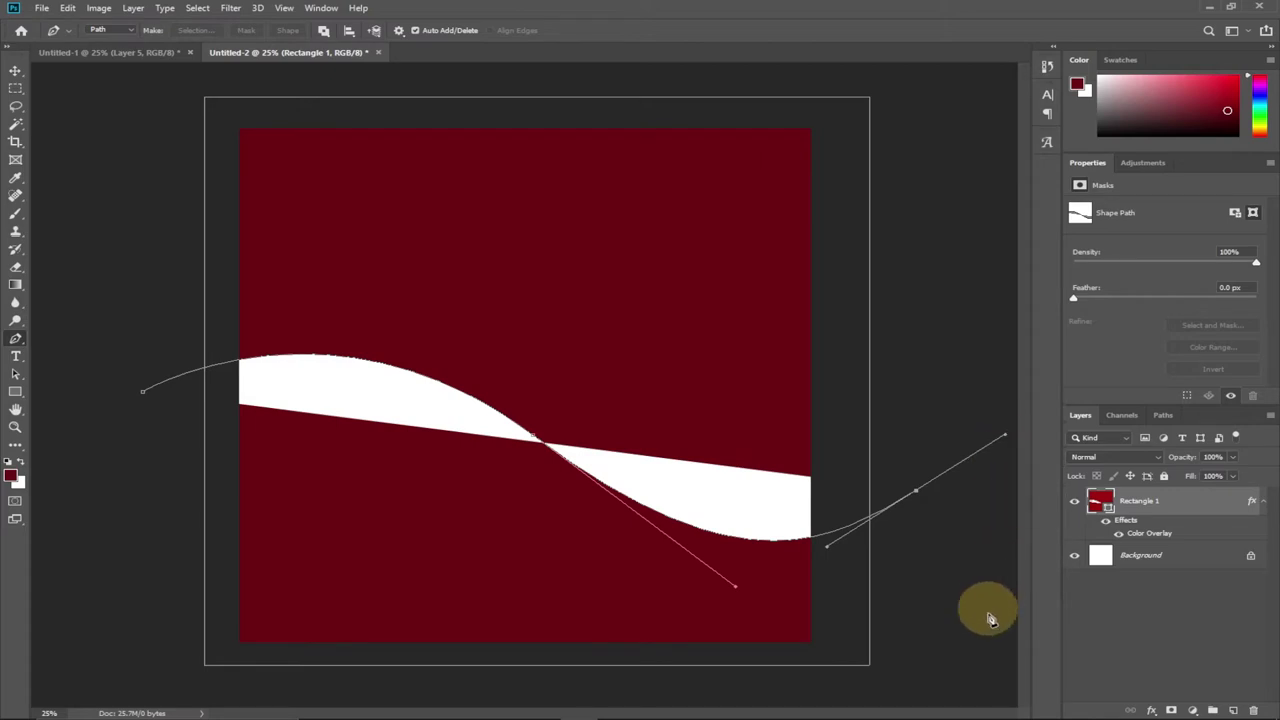
pyautogui.click(948, 692)
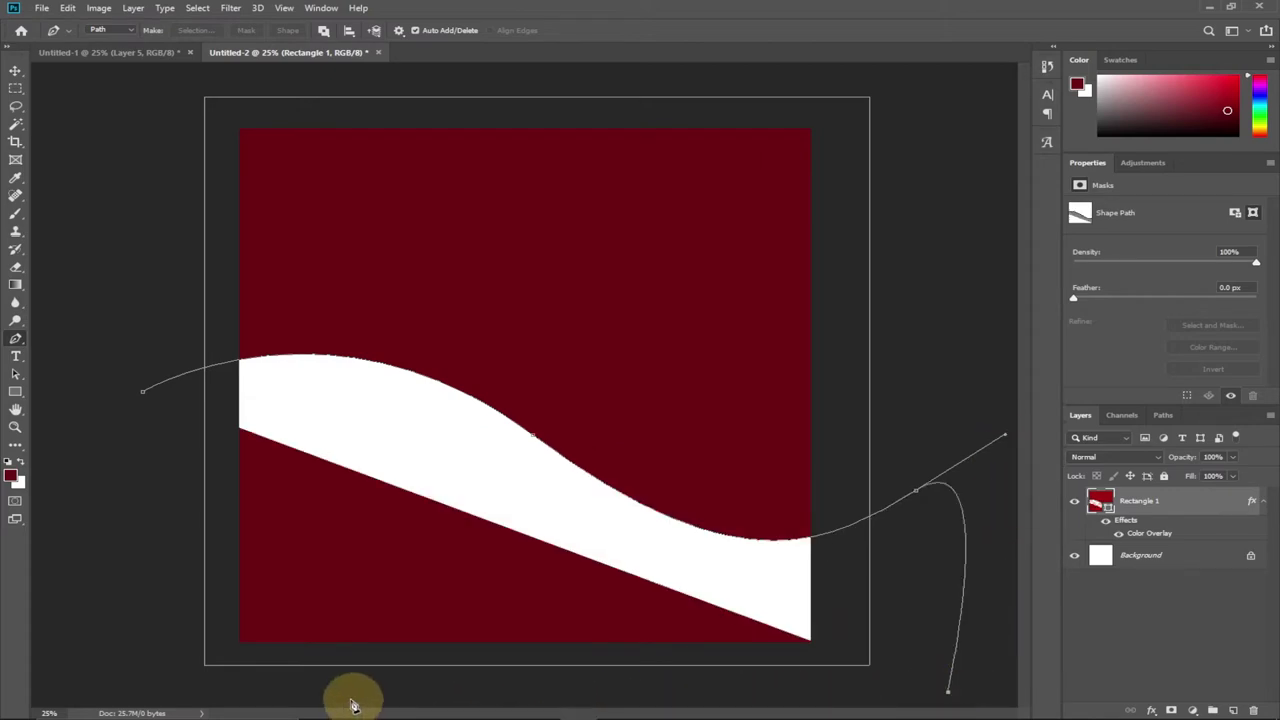
pyautogui.click(232, 680)
pyautogui.click(119, 541)
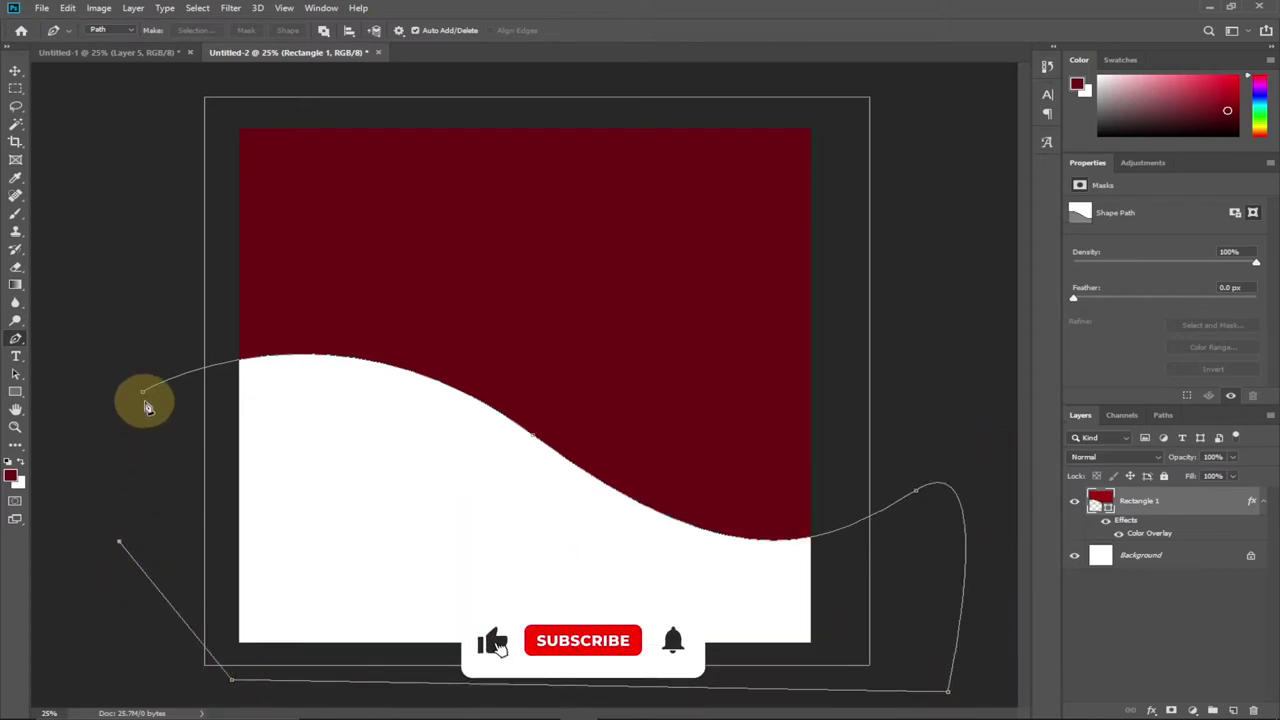
# Turn the wave path into a new anti-aliased selection with a 0-pixel feather and add an empty layer above the rectangle
pyautogui.rightClick(389, 451)
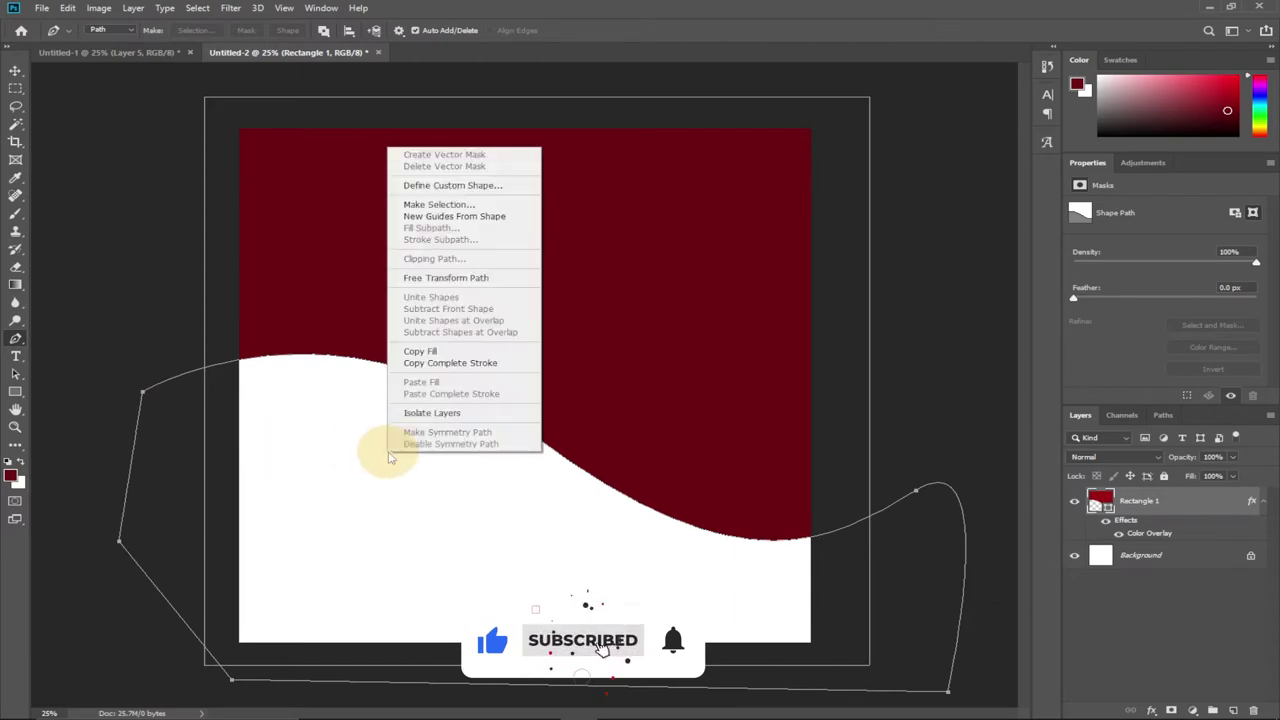
pyautogui.click(463, 204)
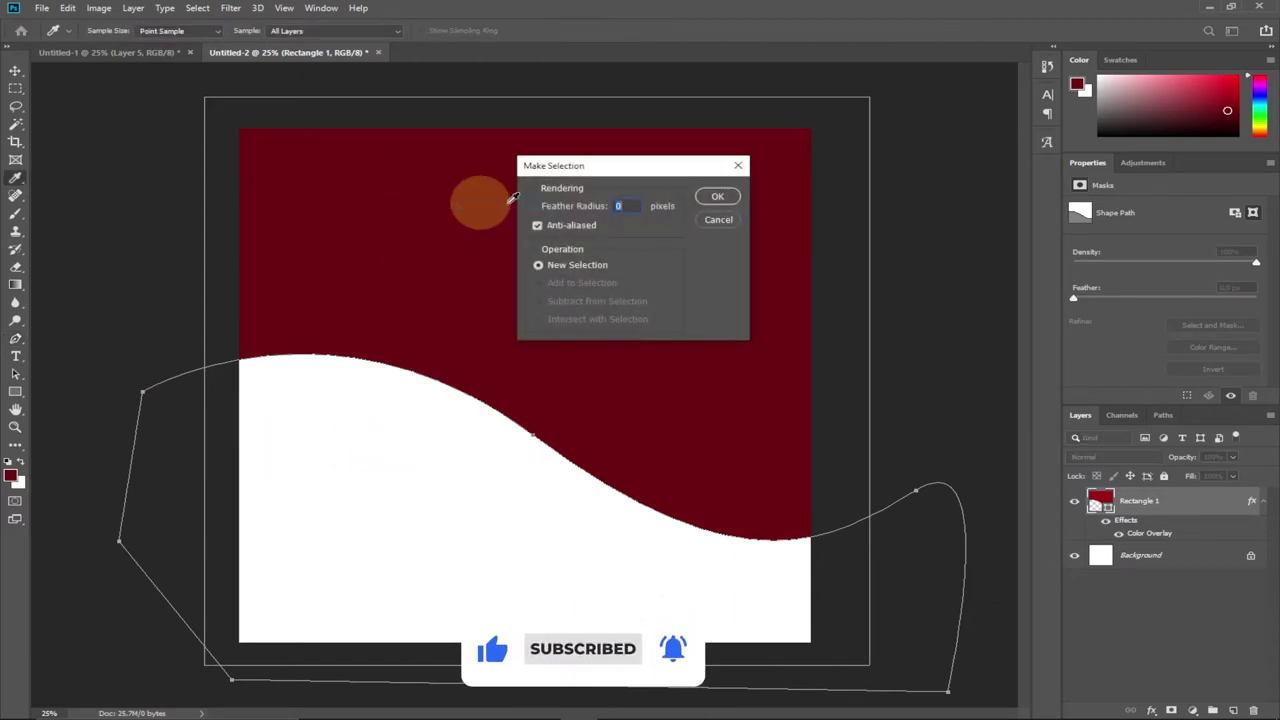
pyautogui.click(720, 197)
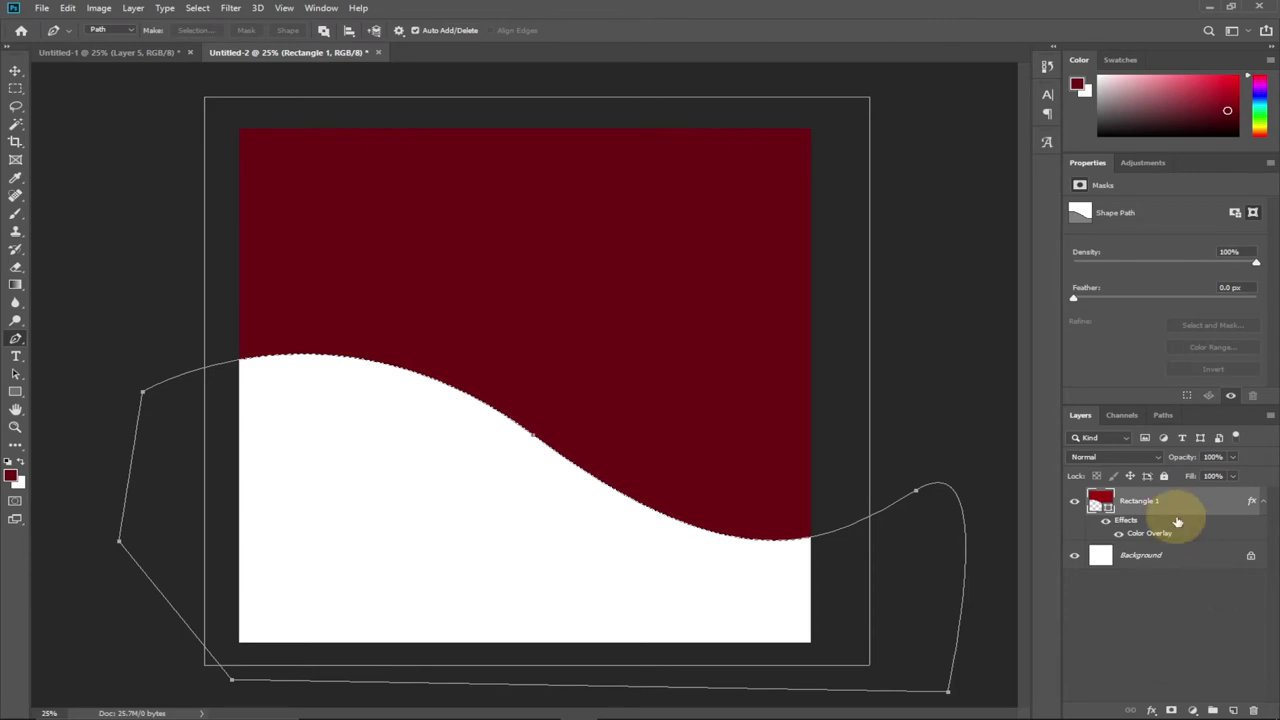
pyautogui.click(1233, 710)
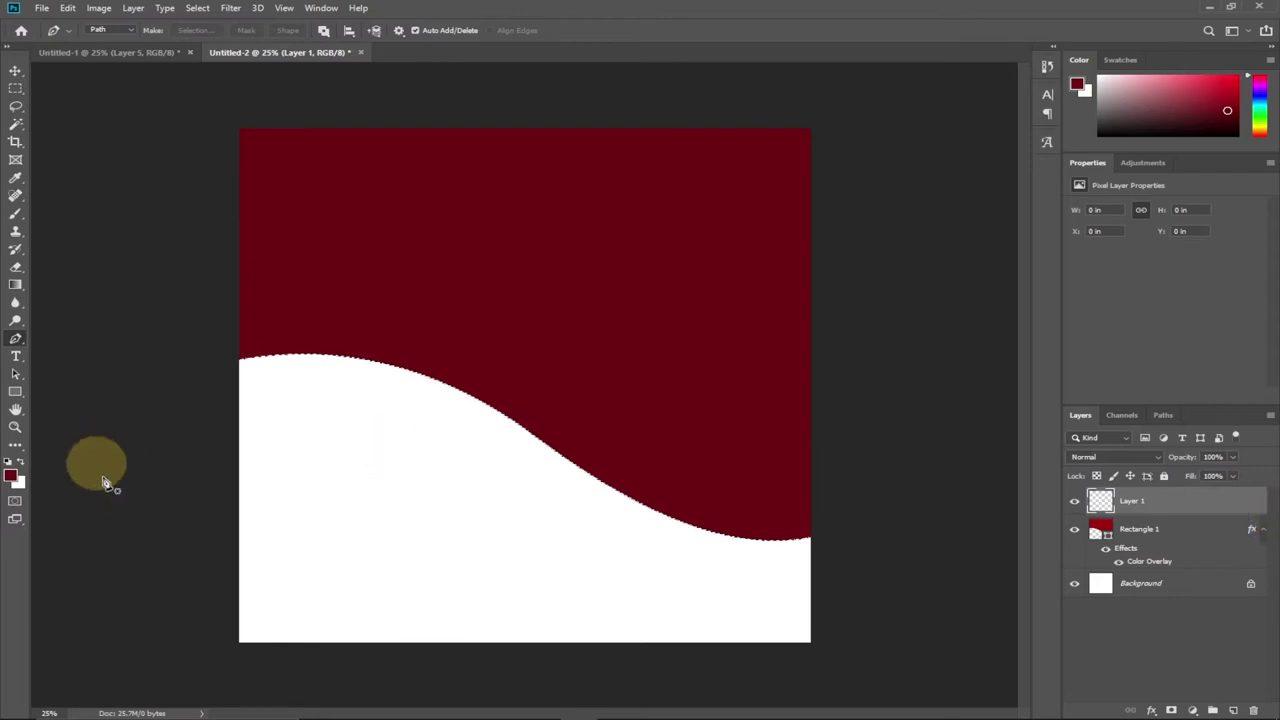
# Set the foreground color to light gray b1aaab and fill the wave selection with it on the new empty layer
pyautogui.click(13, 476)
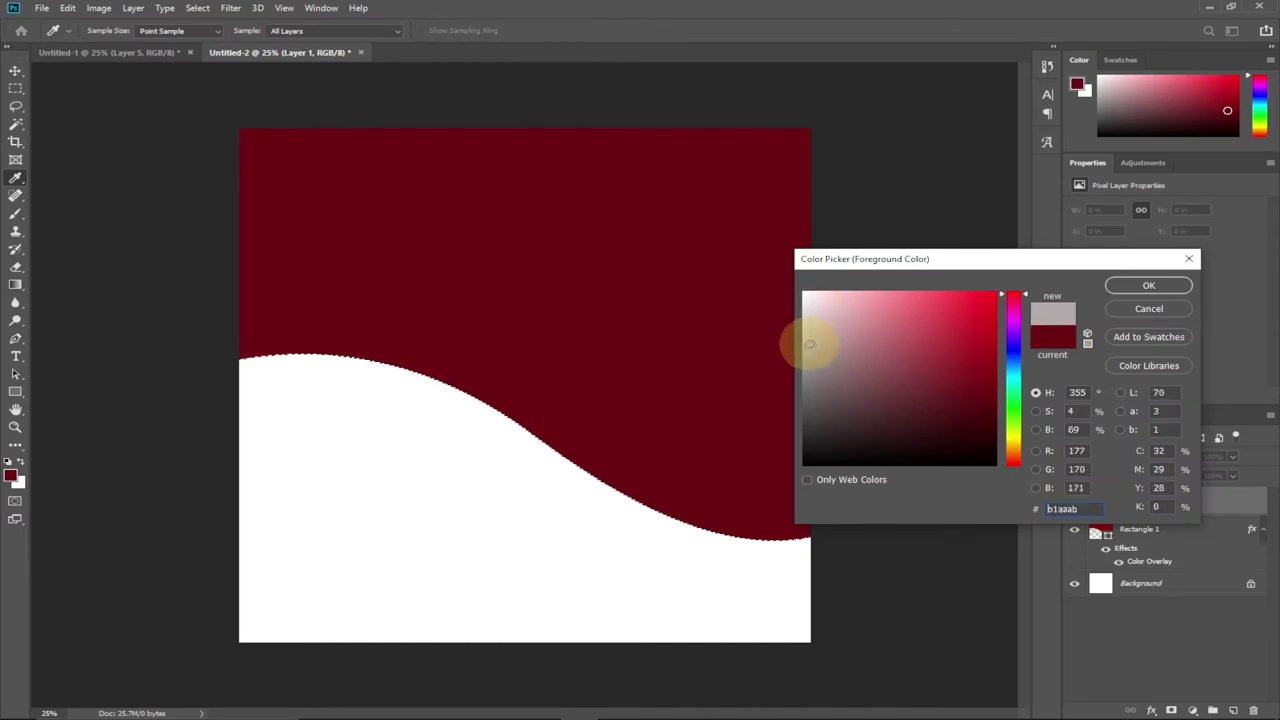
pyautogui.click(1150, 285)
pyautogui.press('p')
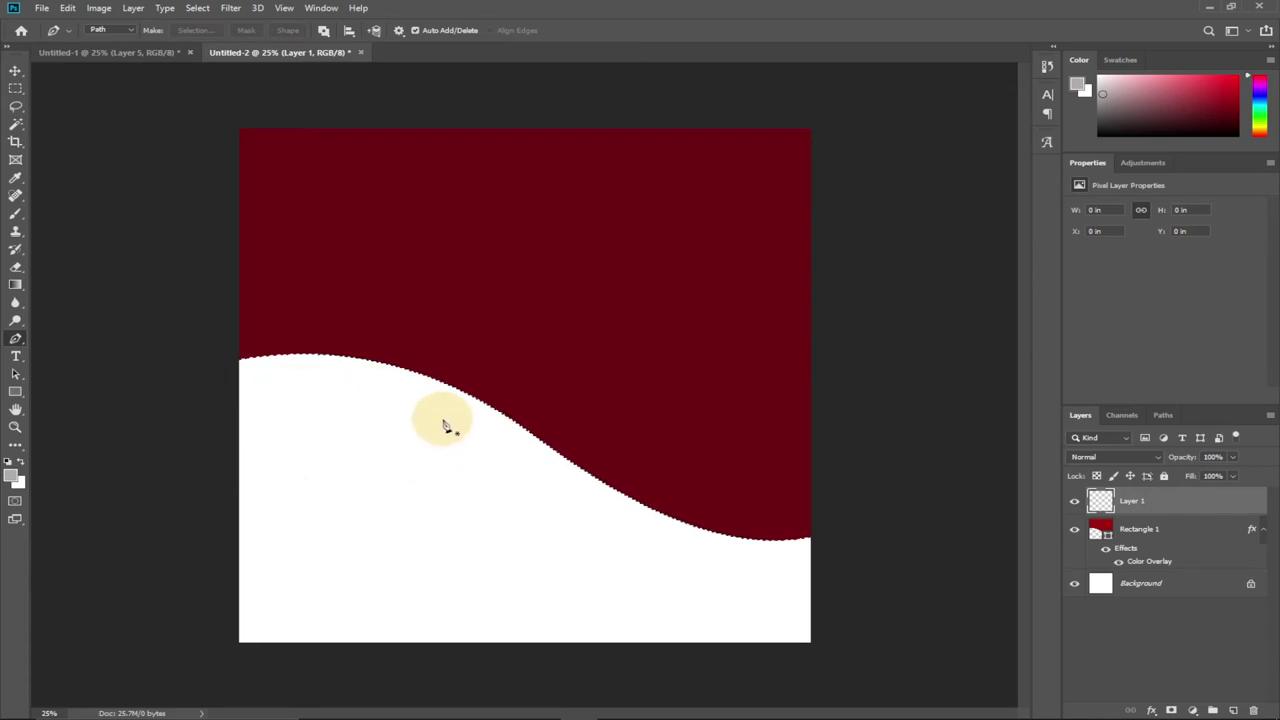
pyautogui.hotkey('alt', 'Delete')
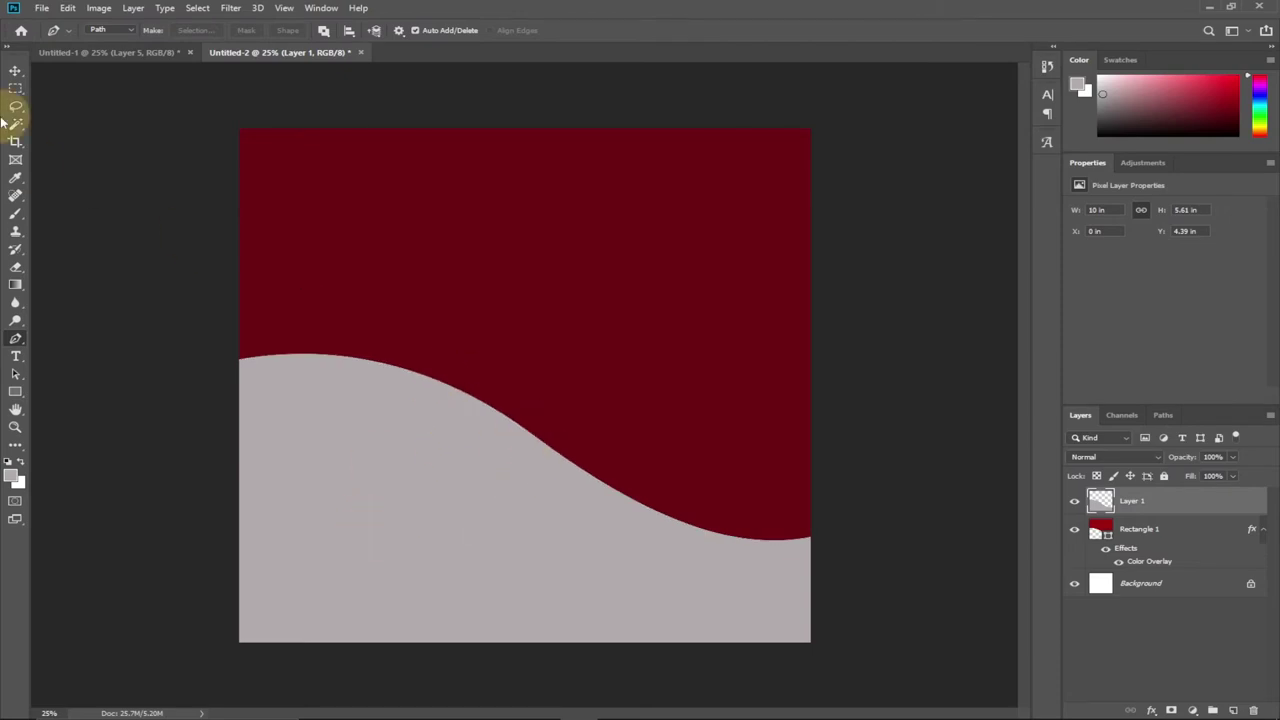
# Compare the gray wave in the new document with the finished Big Promo poster in Untitled-1
pyautogui.click(15, 72)
pyautogui.click(137, 53)
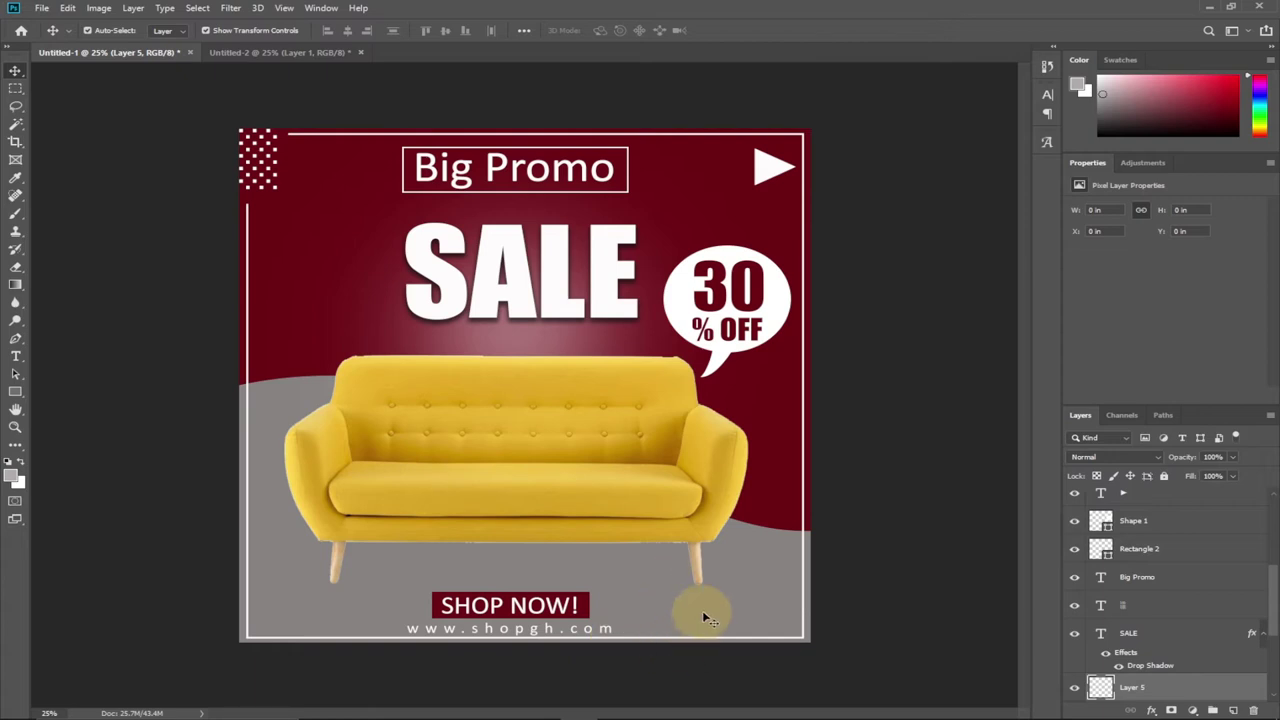
pyautogui.click(300, 52)
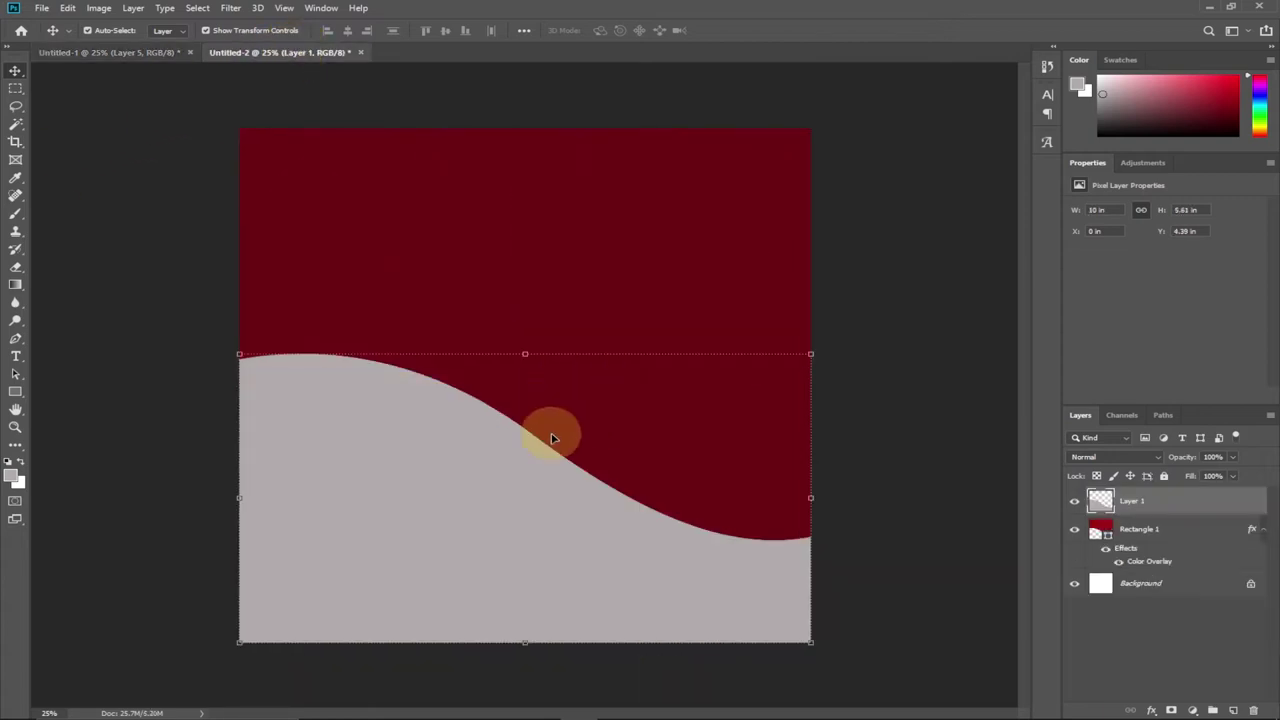
pyautogui.click(189, 268)
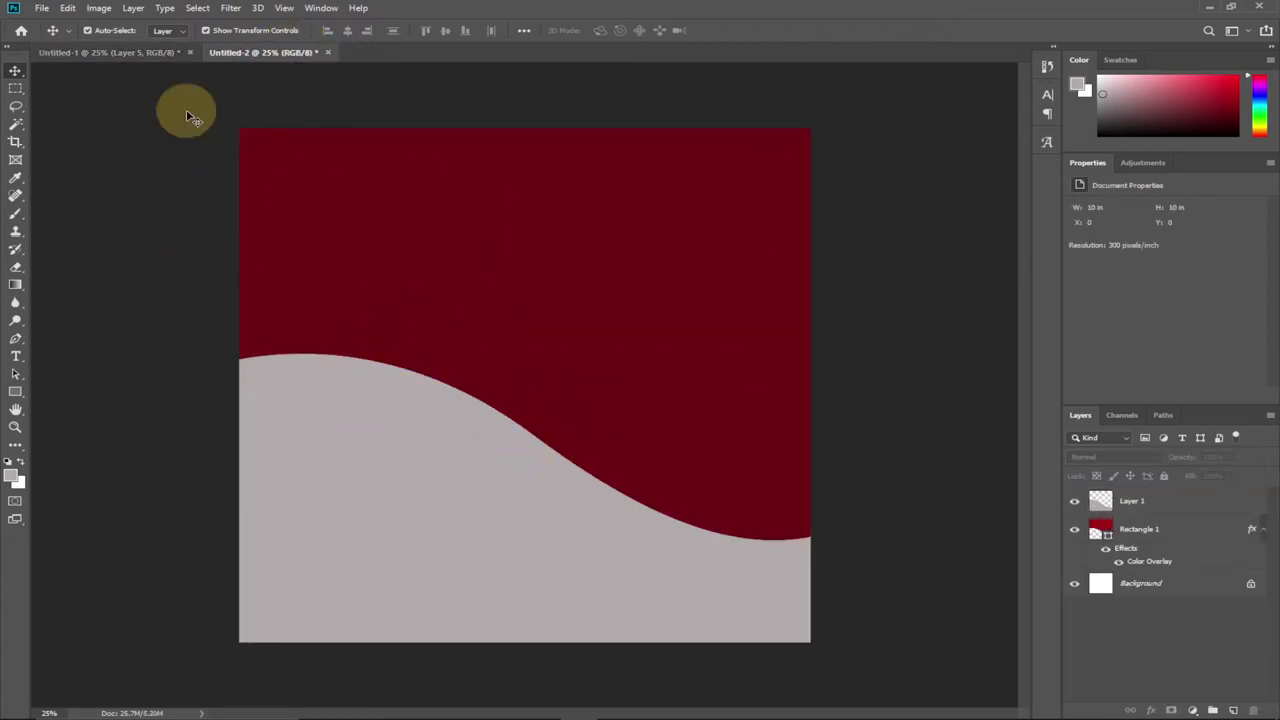
pyautogui.click(128, 52)
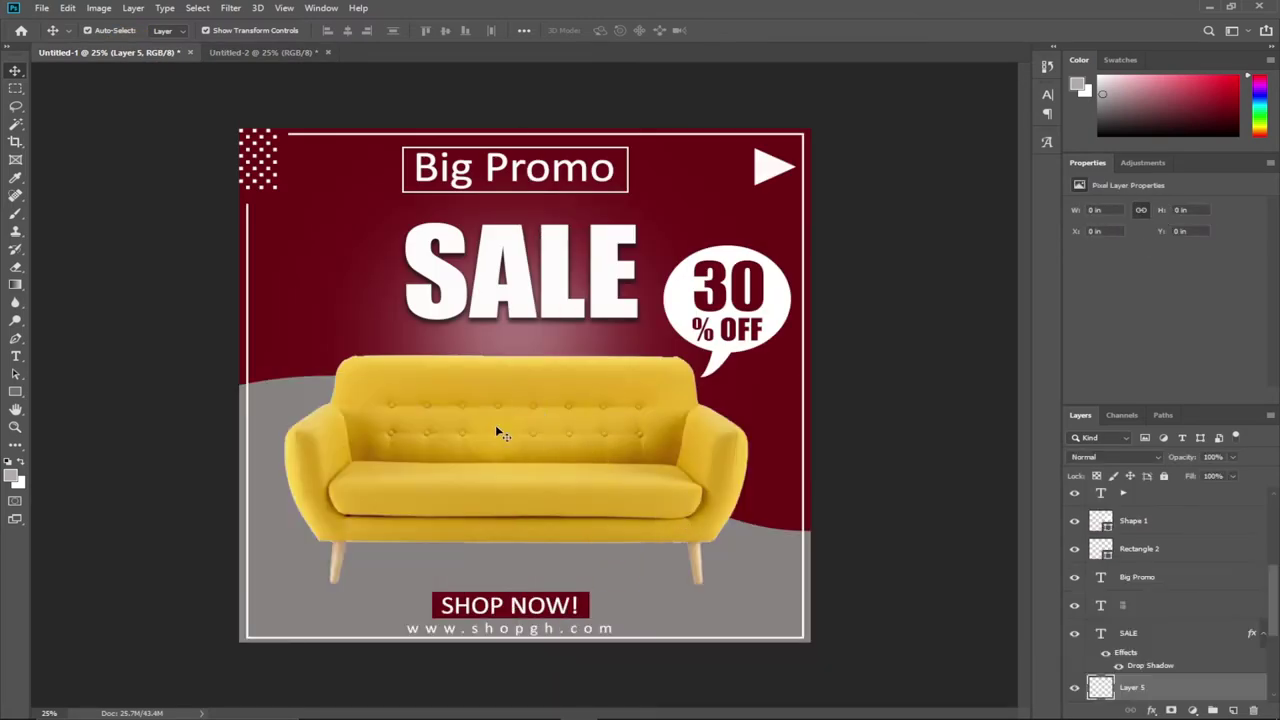
pyautogui.click(263, 54)
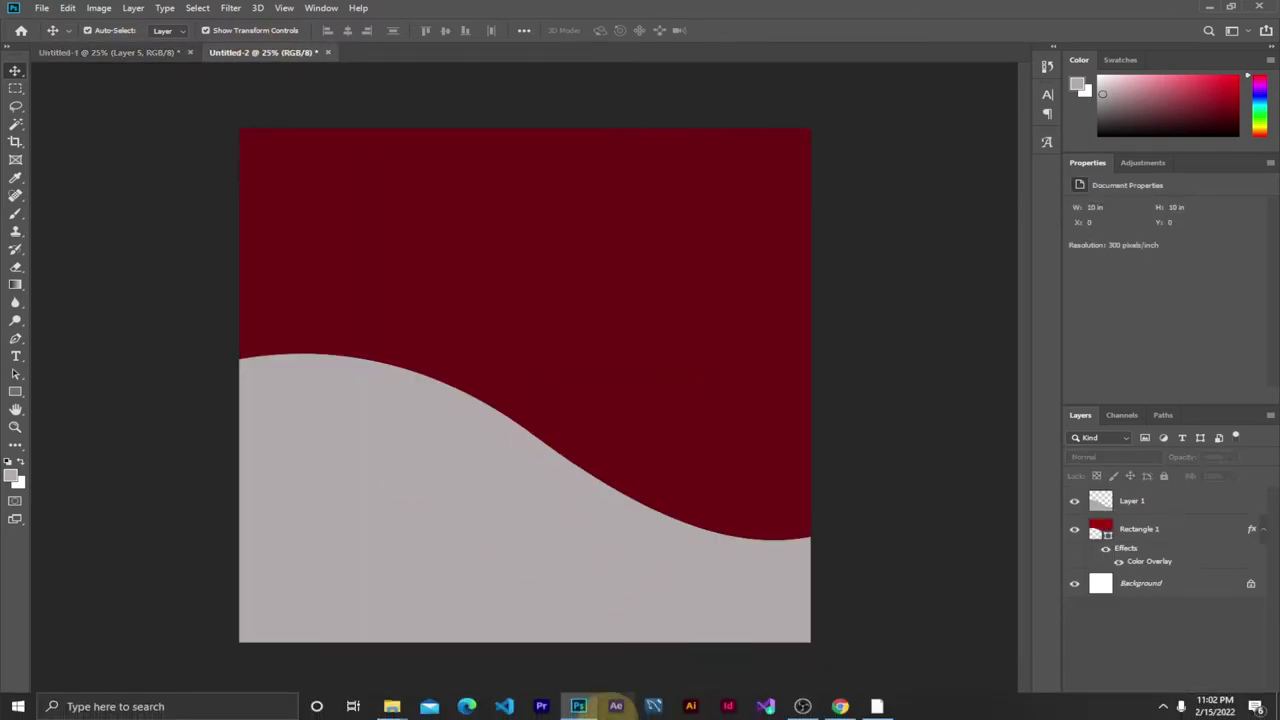
# Switch to File Explorer and open the yellow sofa JPG from the Desktop folder as its own document in Photoshop
pyautogui.moveTo(380, 708)
pyautogui.click(320, 665)
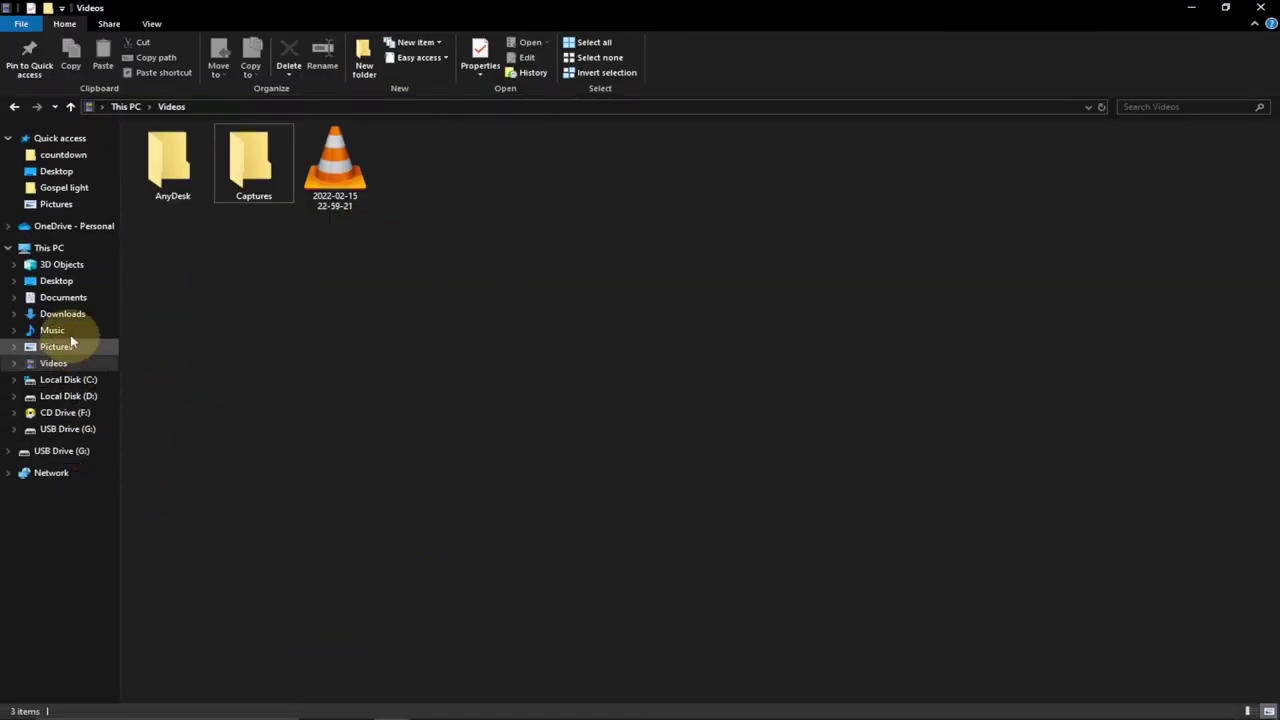
pyautogui.click(56, 281)
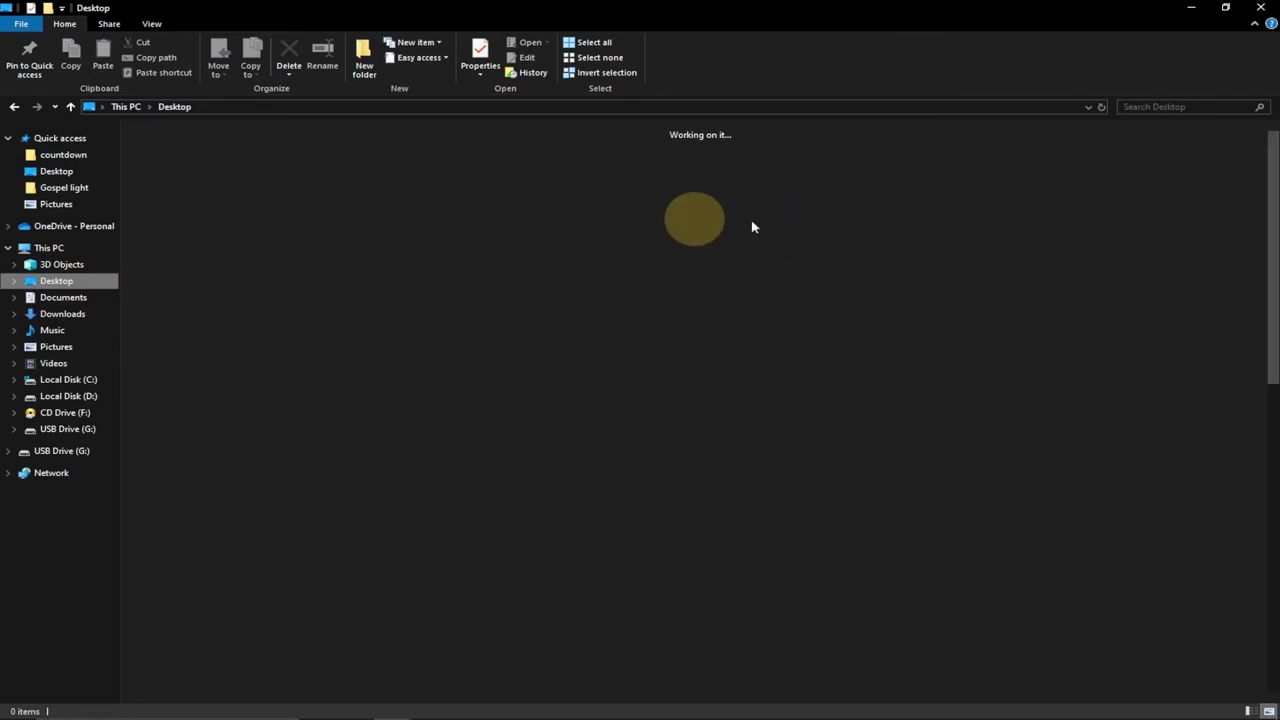
pyautogui.doubleClick(737, 365)
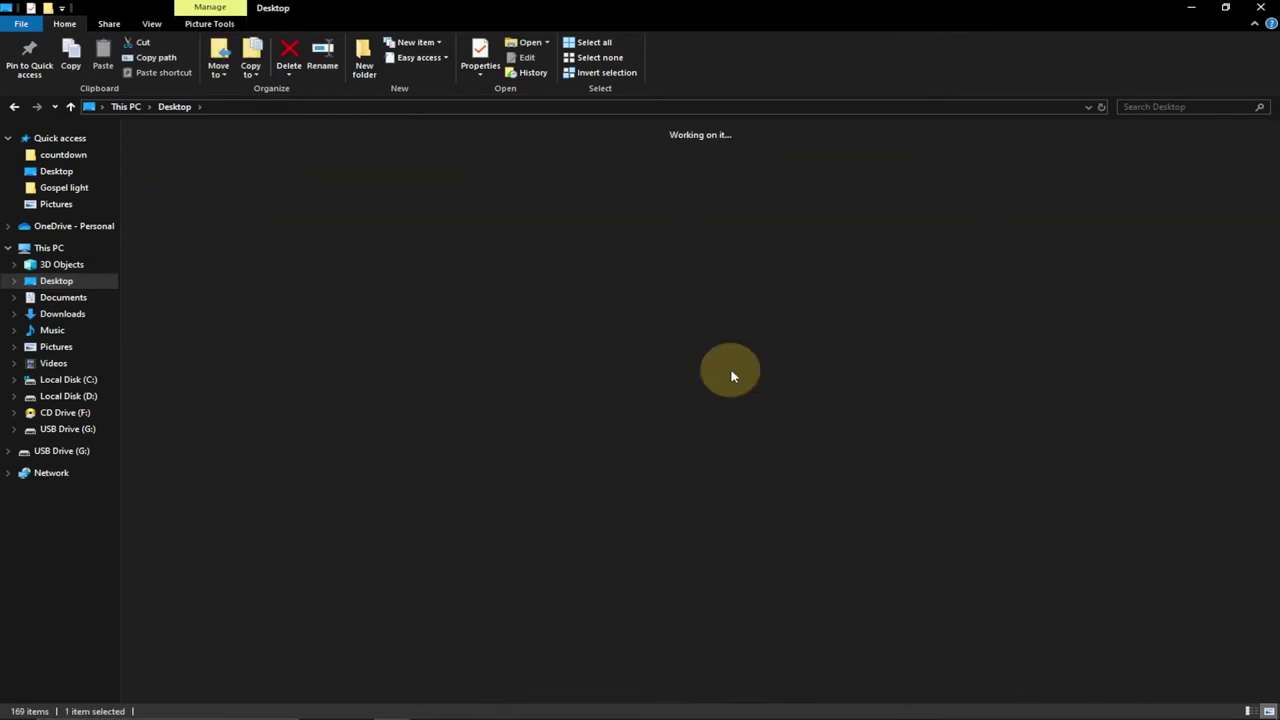
pyautogui.moveTo(172, 178); pyautogui.dragTo(883, 33)
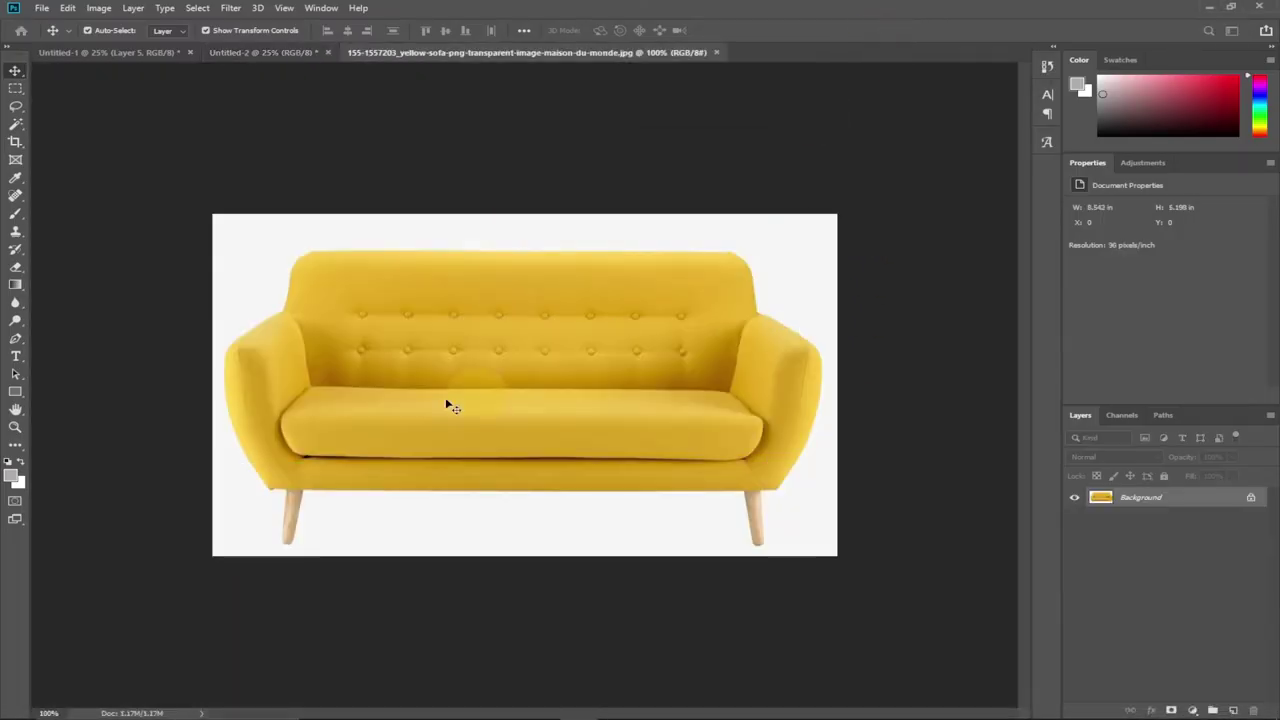
# Convert the sofa image's locked background into an editable layer with Normal mode and 100% opacity
pyautogui.doubleClick(1210, 498)
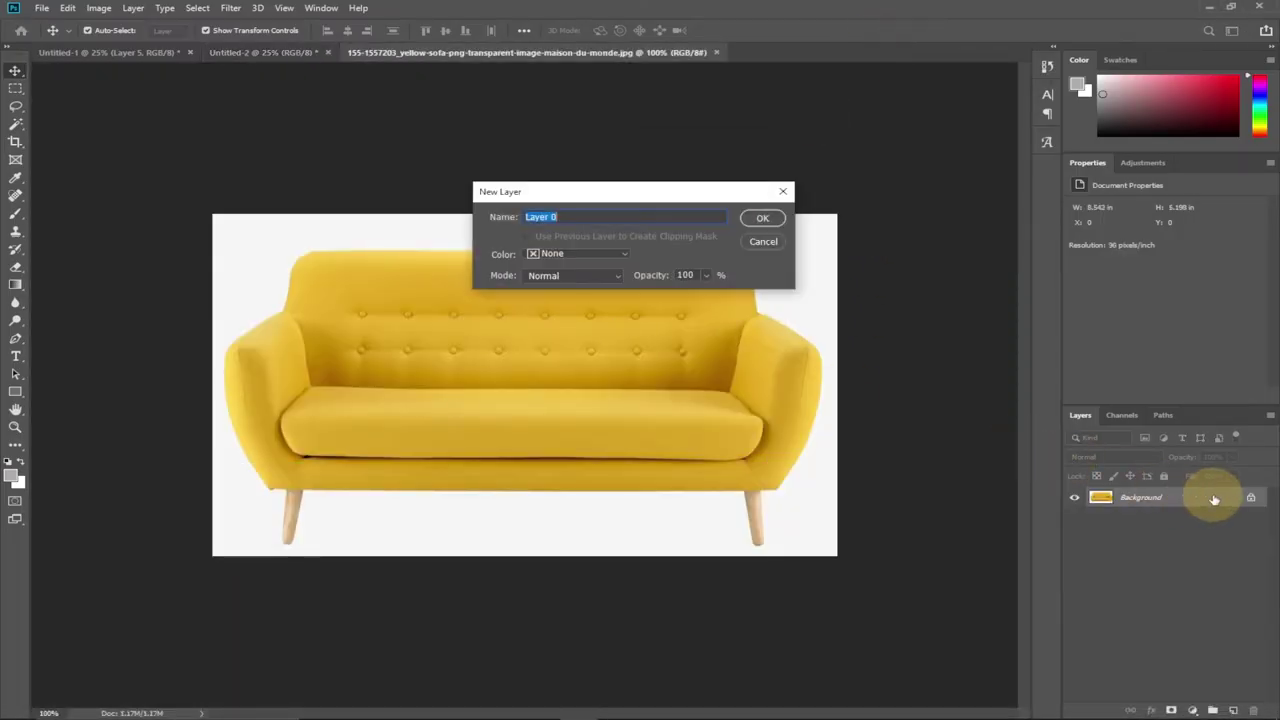
pyautogui.press('Return')
pyautogui.moveTo(563, 305)
pyautogui.mouseDown()
pyautogui.moveTo(541, 370)
pyautogui.moveTo(575, 346)
pyautogui.moveTo(568, 328)
pyautogui.mouseUp()
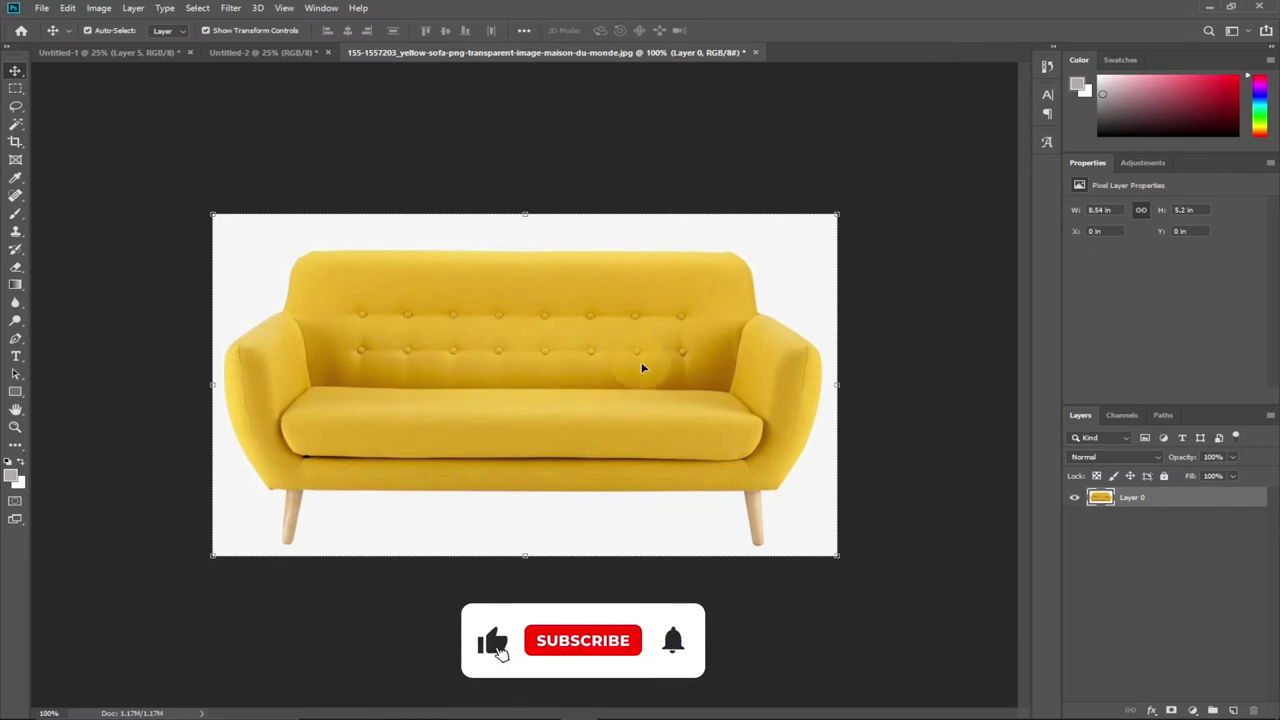
pyautogui.moveTo(587, 321)
pyautogui.mouseDown()
pyautogui.moveTo(600, 323)
pyautogui.moveTo(582, 318)
pyautogui.mouseUp()
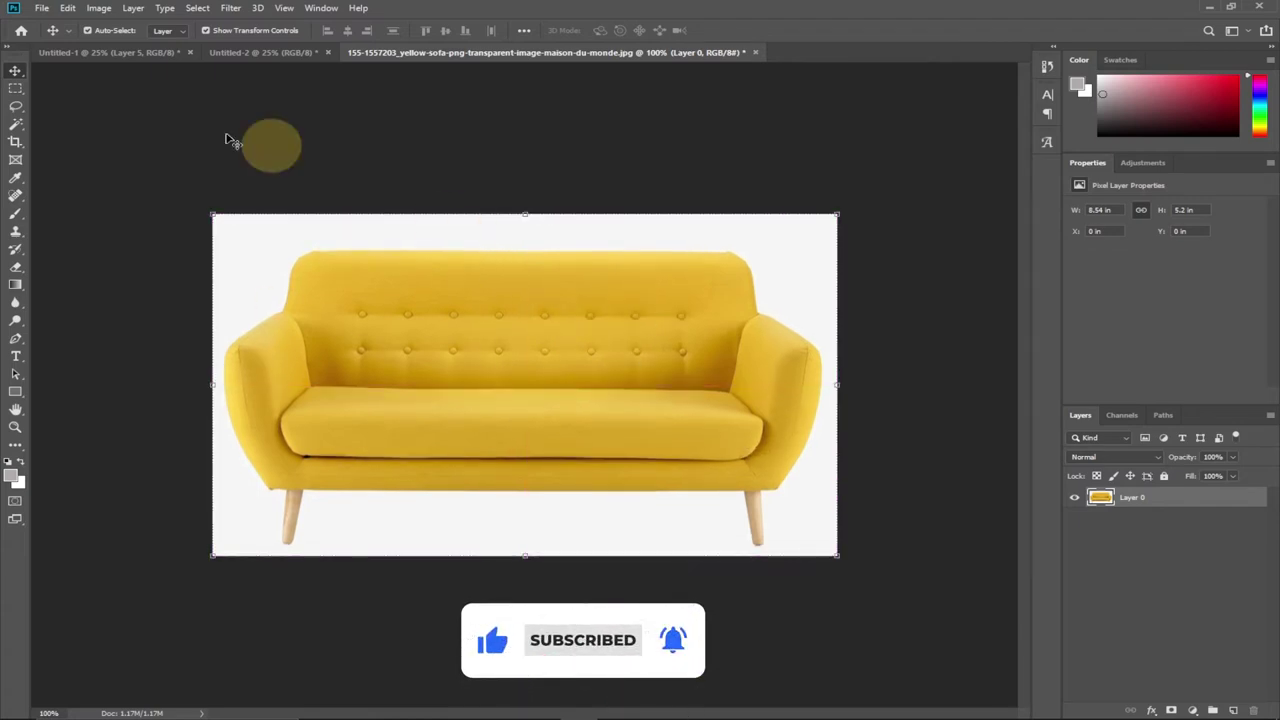
# Select the white backdrop around the sofa with the Magic Wand at tolerance 32, delete it and deselect
pyautogui.moveTo(15, 127); pyautogui.dragTo(60, 124)
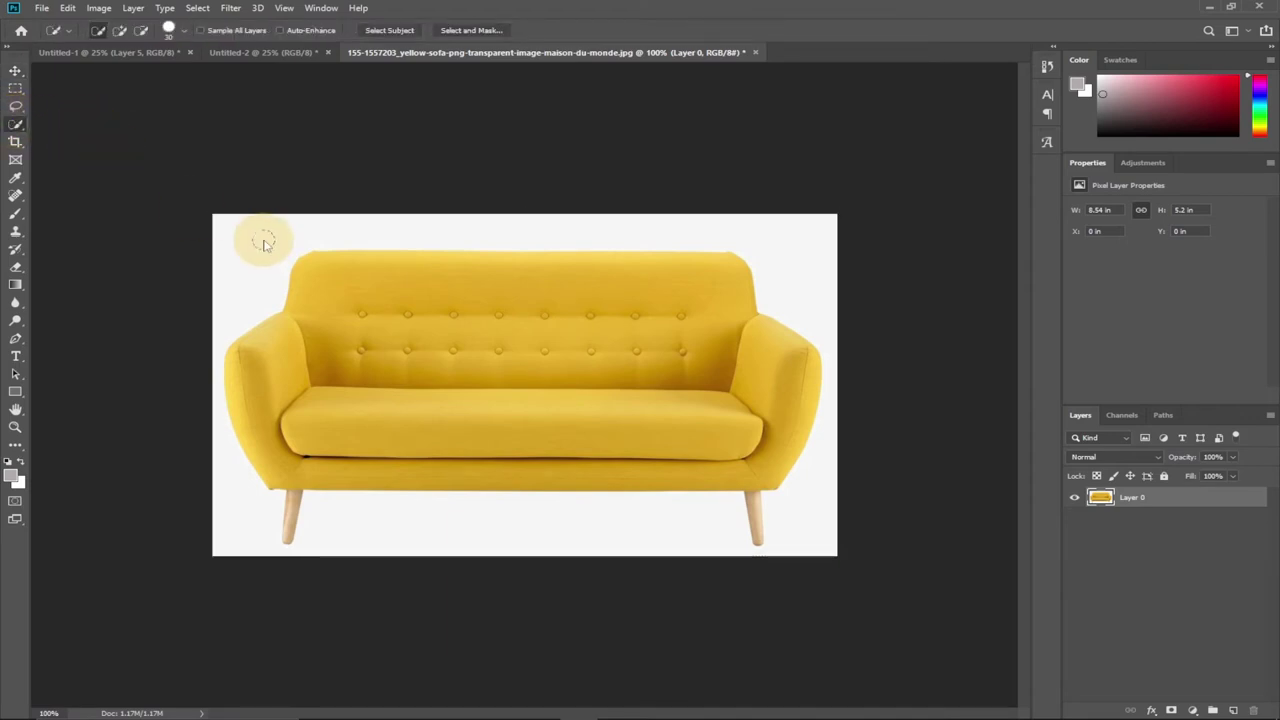
pyautogui.click(6, 115)
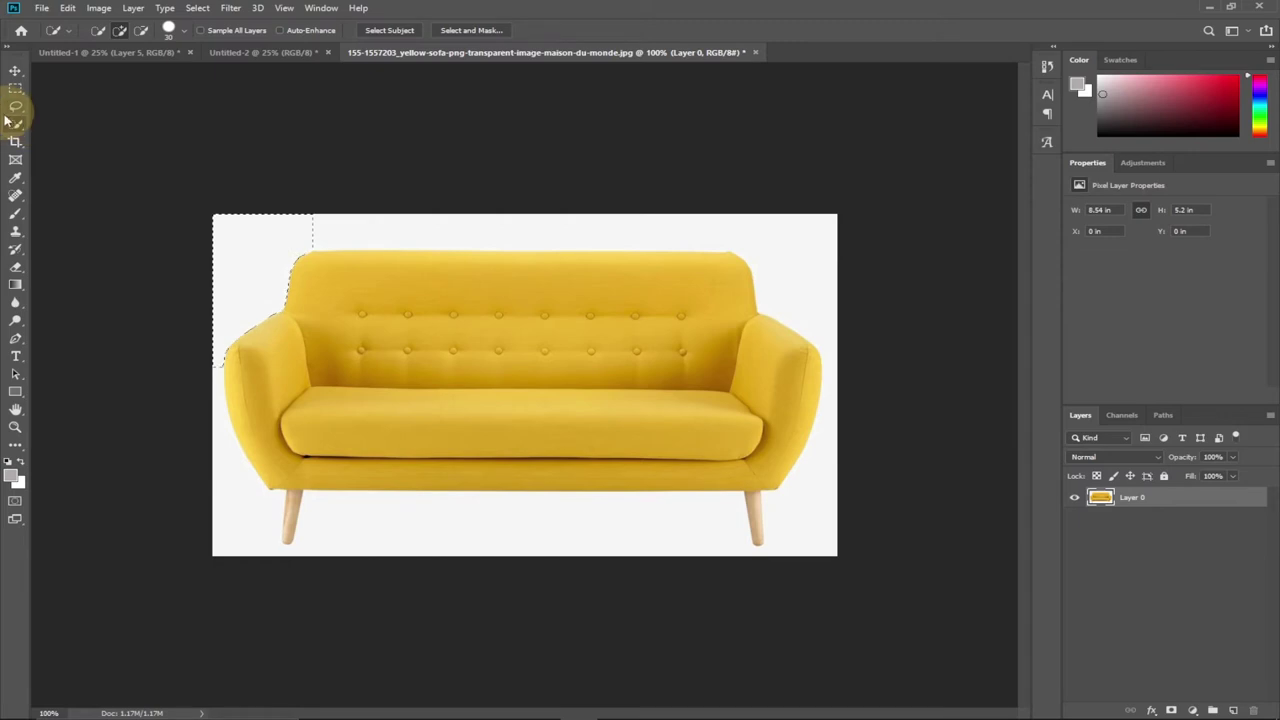
pyautogui.moveTo(14, 124); pyautogui.dragTo(87, 139)
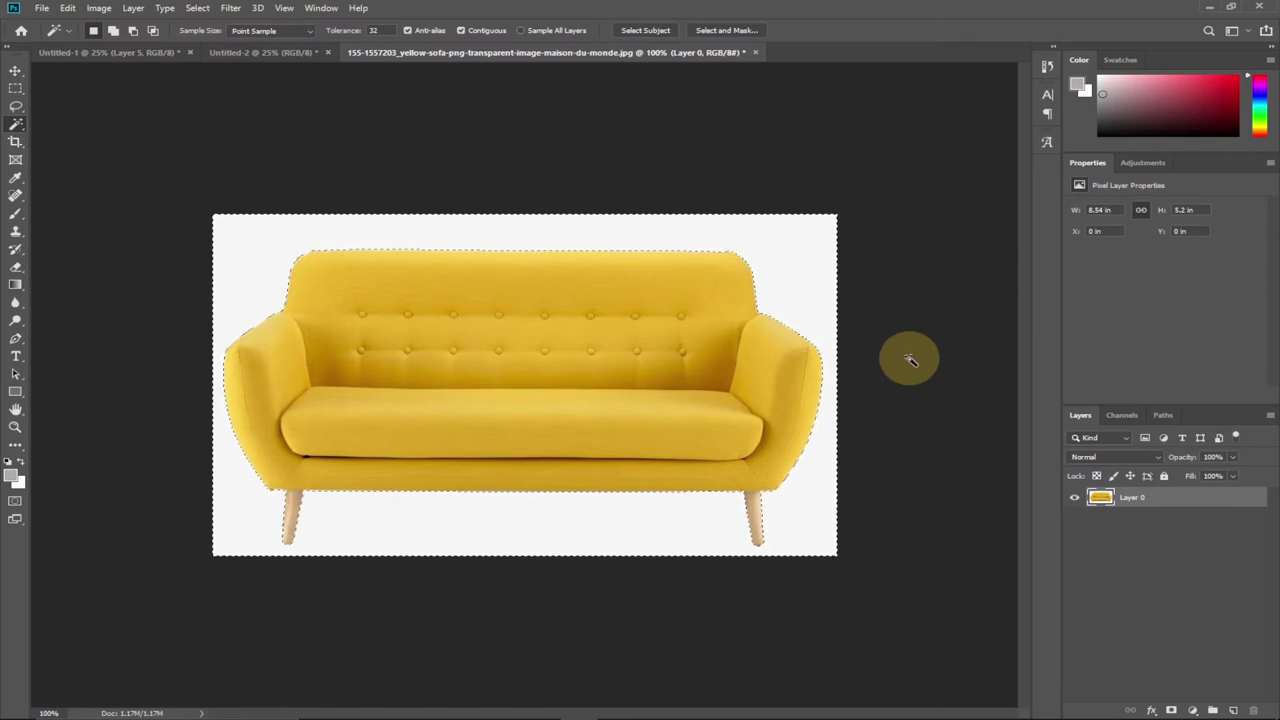
pyautogui.press('Delete')
pyautogui.click(472, 240)
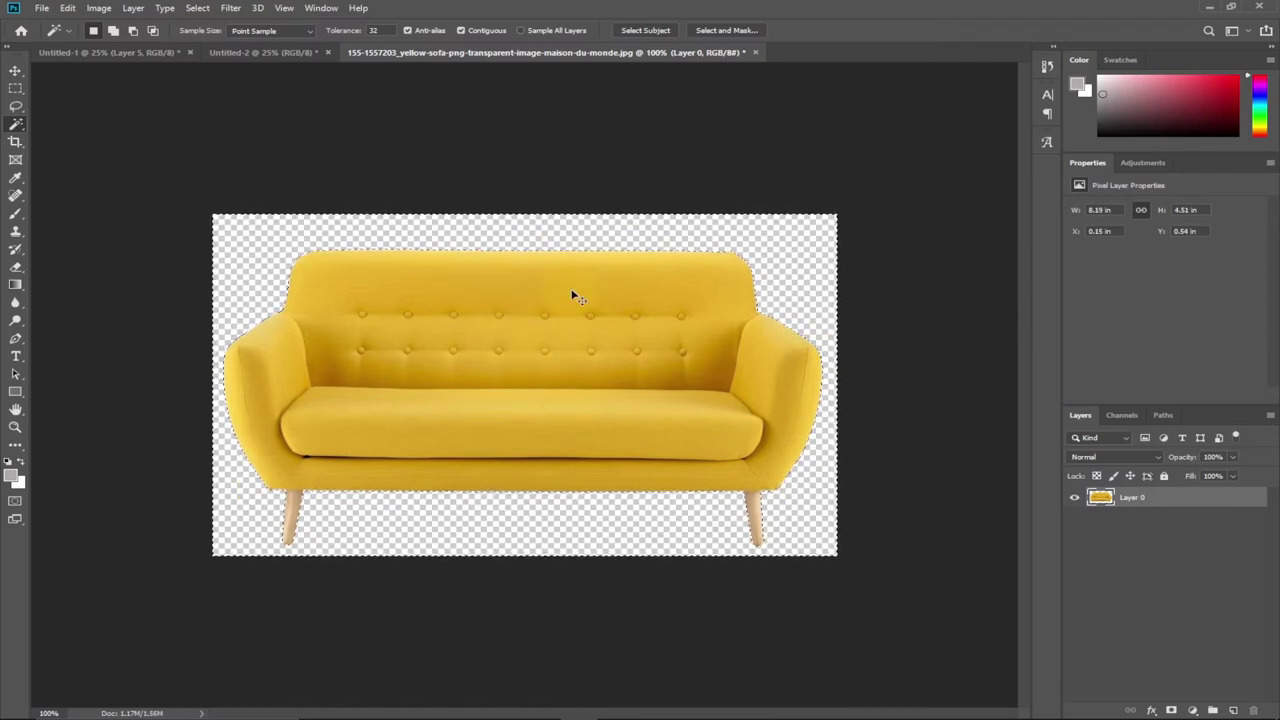
pyautogui.click(36, 62)
# Move the cut-out sofa into Untitled-2 and scale it proportionally to about 8.31 × 4.58 in over the wave
pyautogui.click(15, 68)
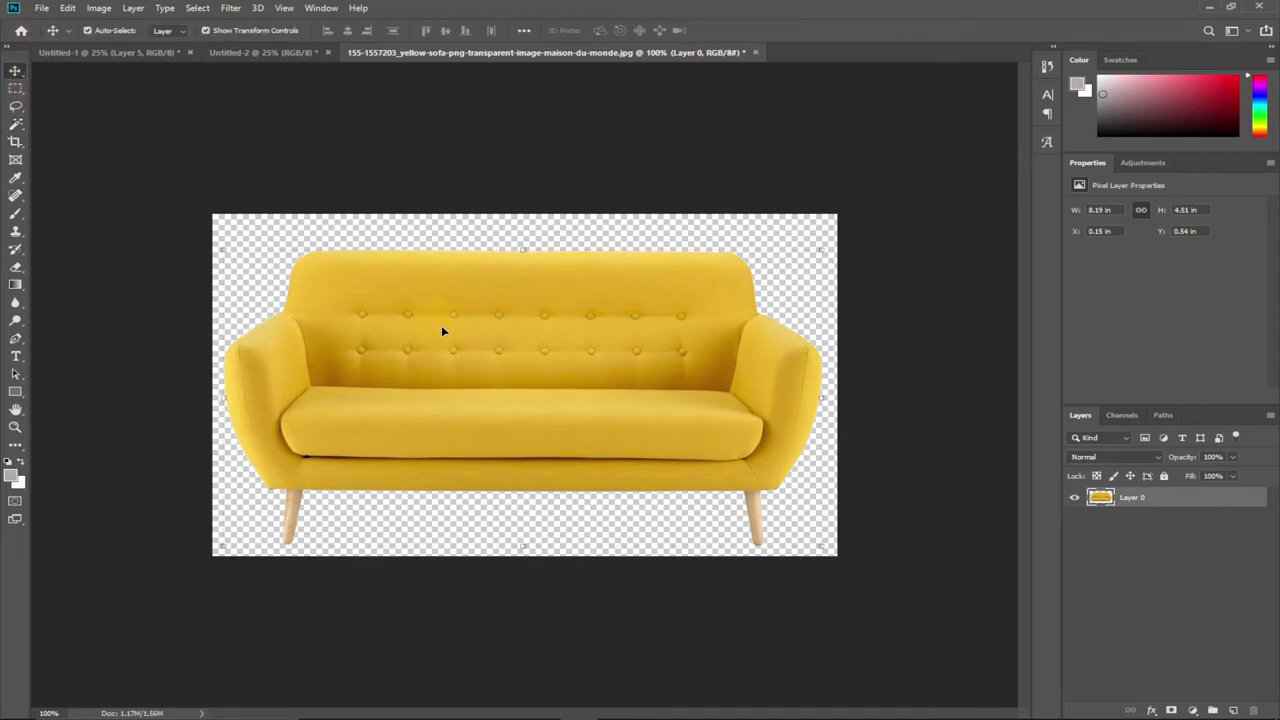
pyautogui.moveTo(479, 330); pyautogui.dragTo(421, 430)
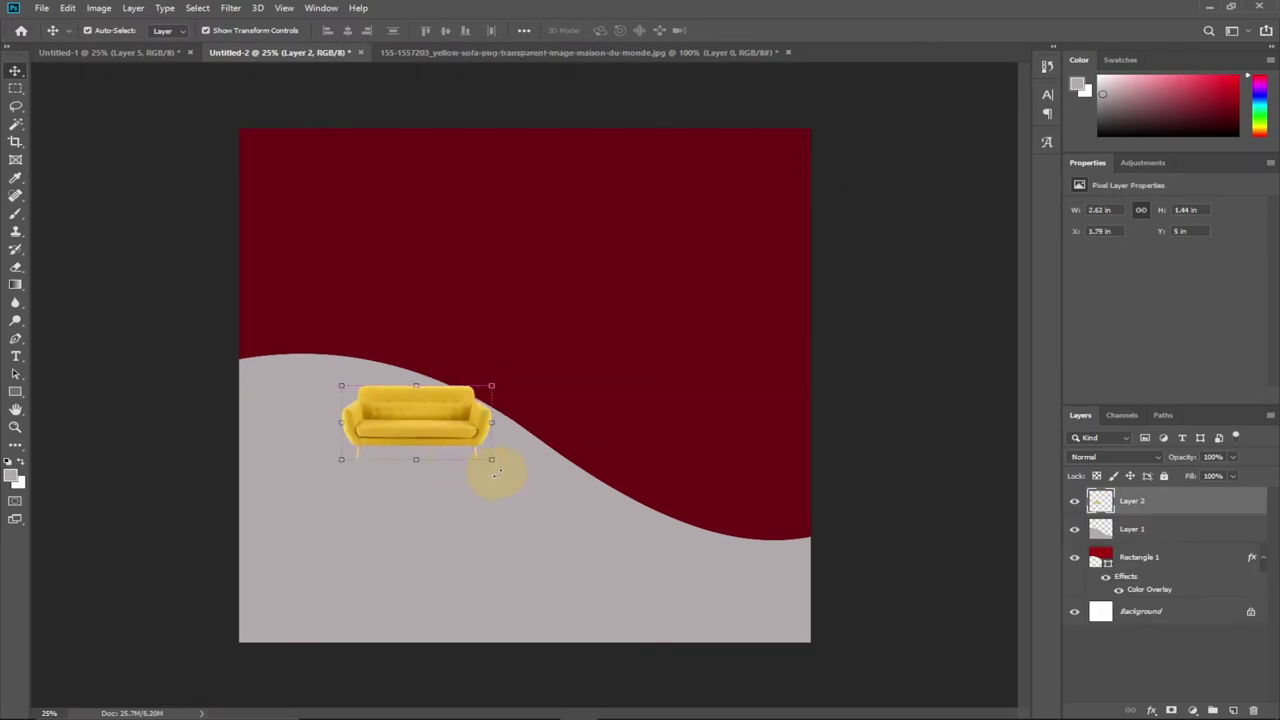
pyautogui.moveTo(491, 461); pyautogui.dragTo(745, 585)
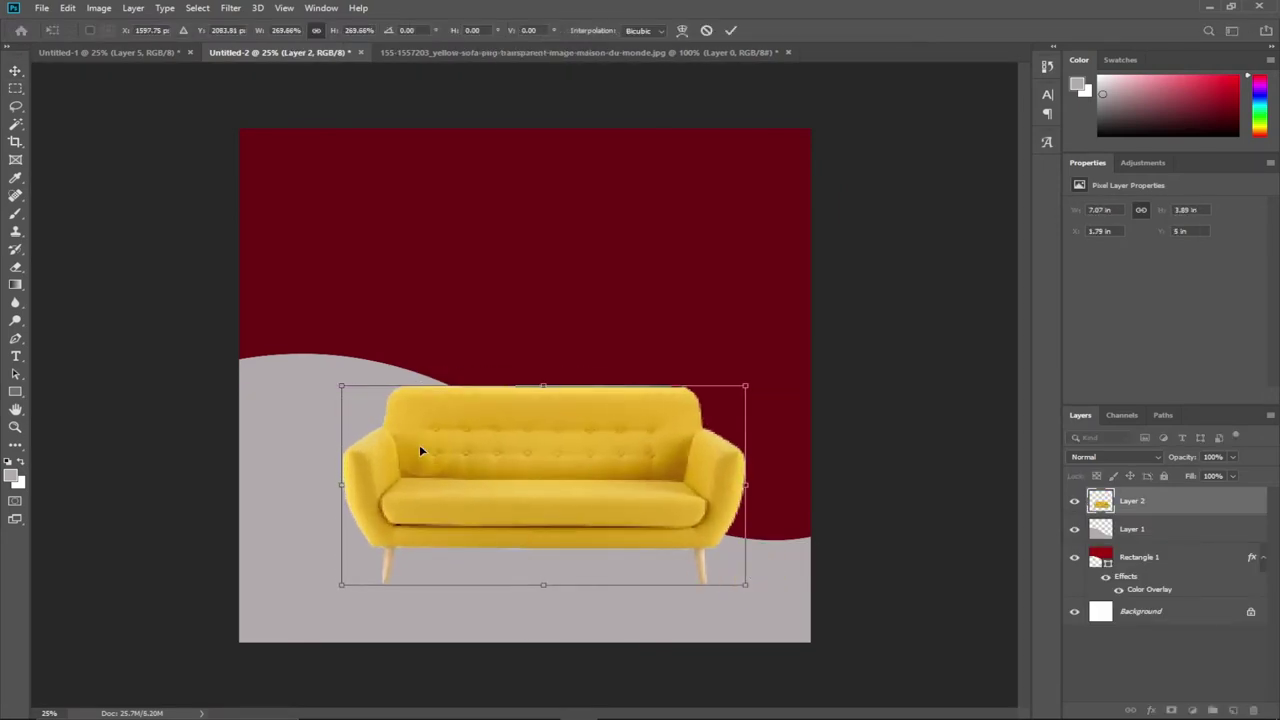
pyautogui.moveTo(338, 391); pyautogui.dragTo(287, 325)
pyautogui.moveTo(454, 425); pyautogui.dragTo(463, 429)
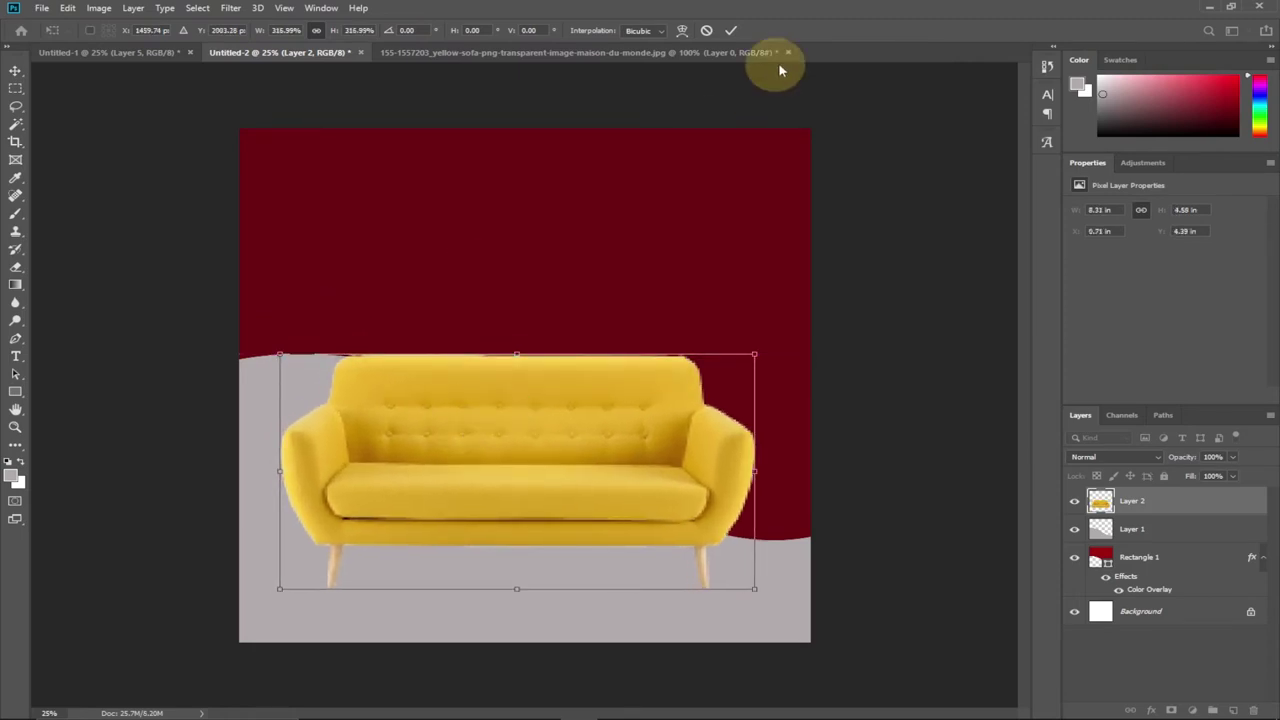
pyautogui.click(731, 31)
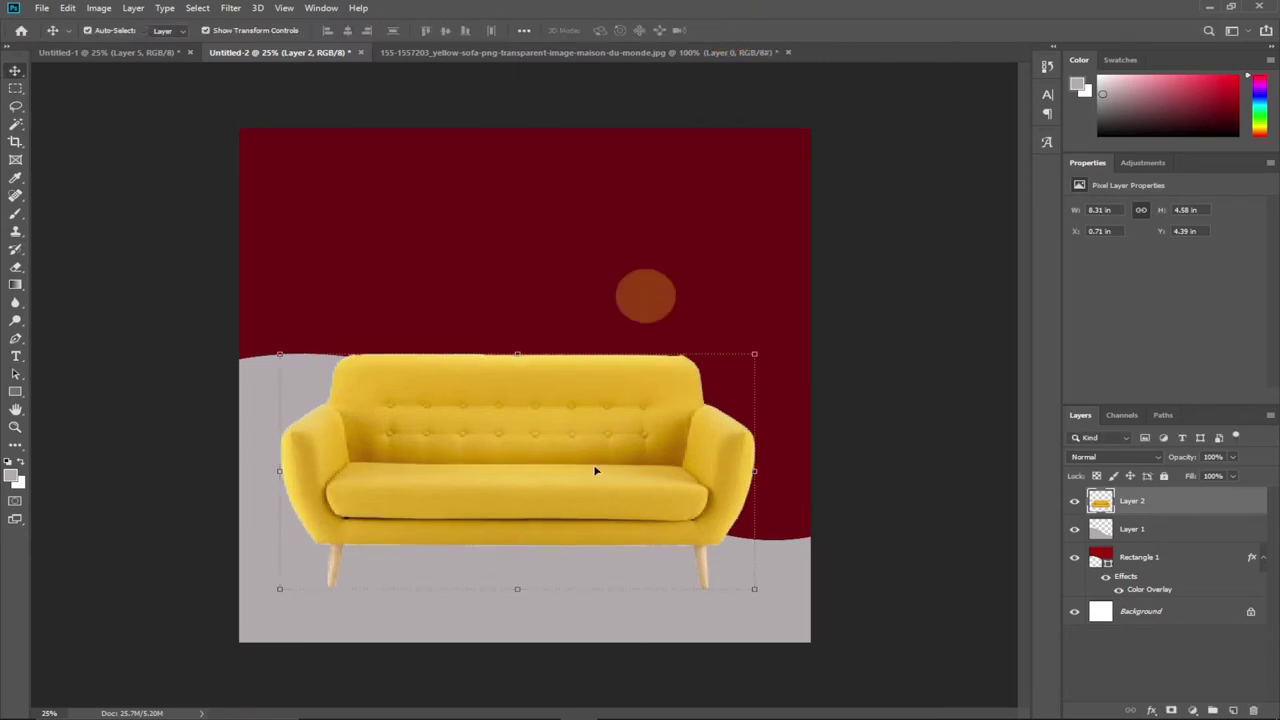
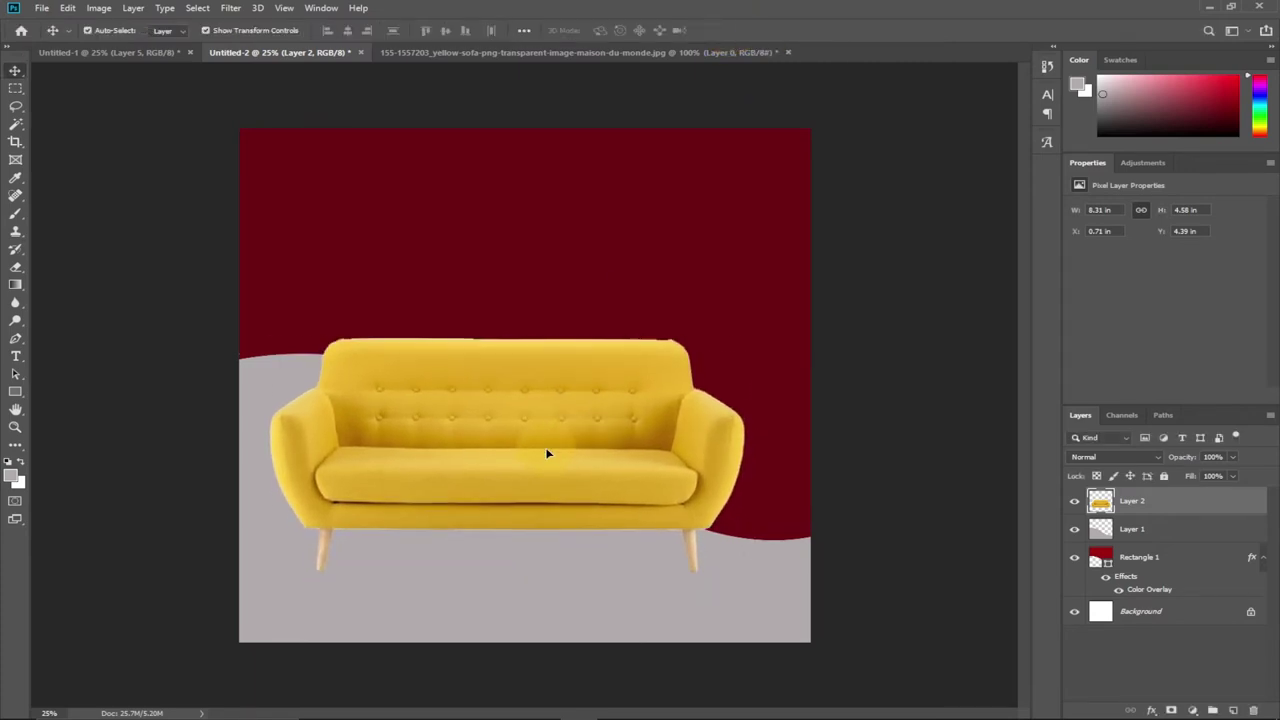
# Check the Big Promo poster, close the sofa image without saving its changes and return to Untitled-2
pyautogui.moveTo(156, 60); pyautogui.dragTo(507, 412)
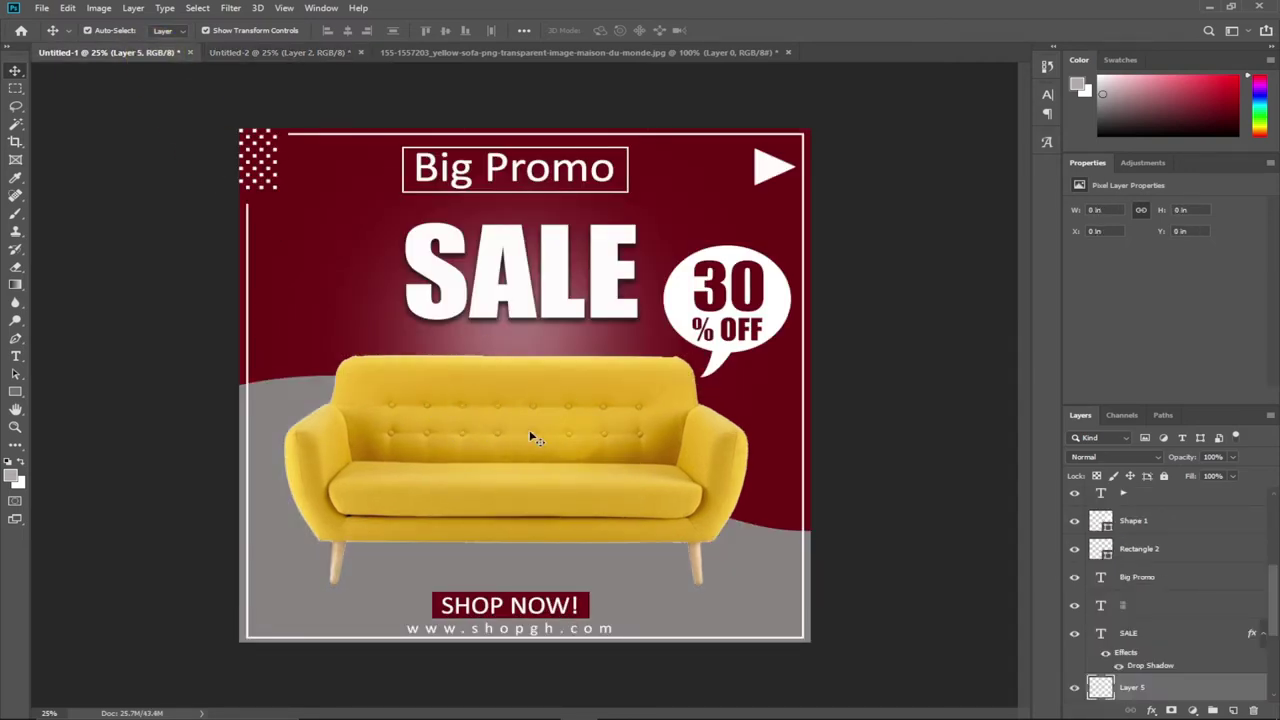
pyautogui.click(506, 52)
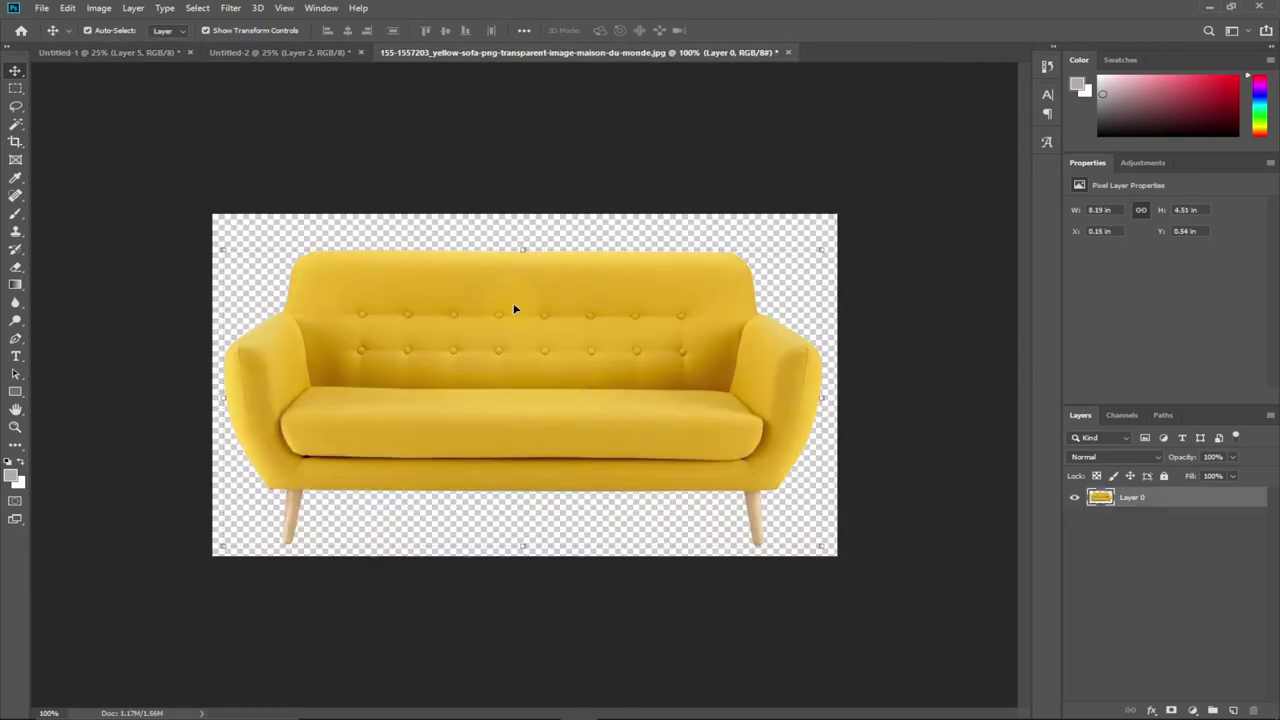
pyautogui.click(788, 53)
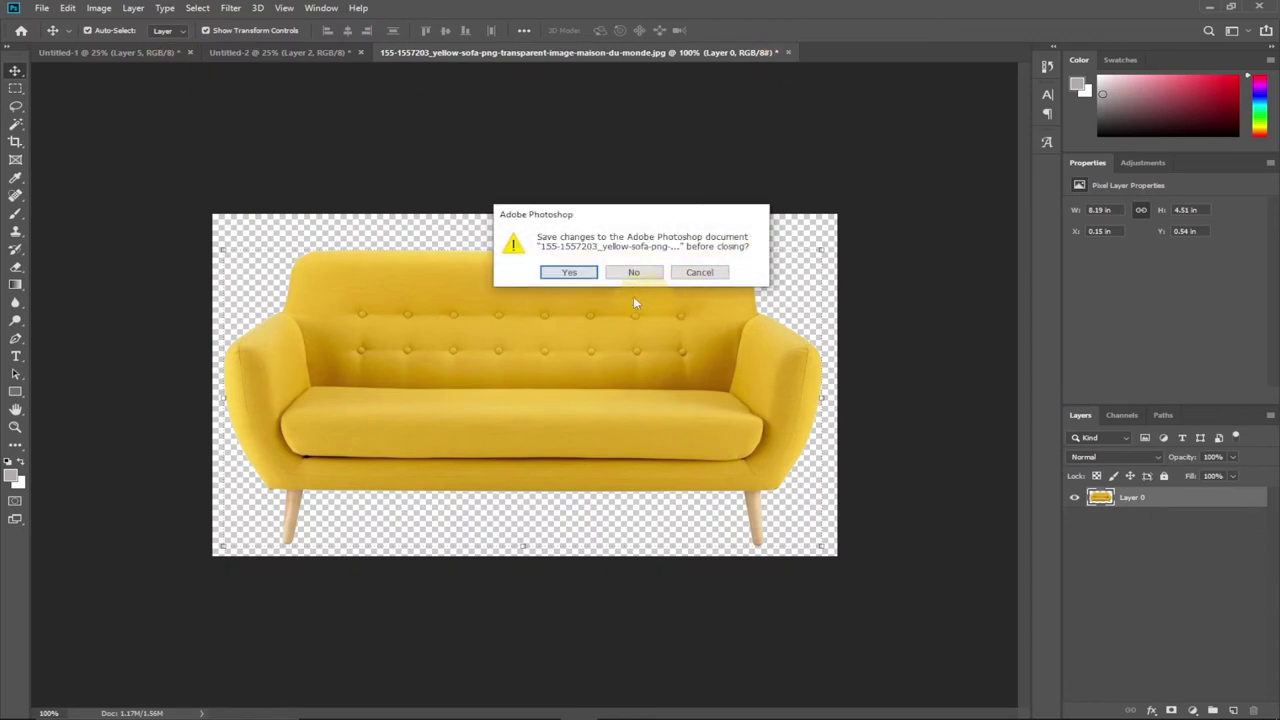
pyautogui.click(633, 272)
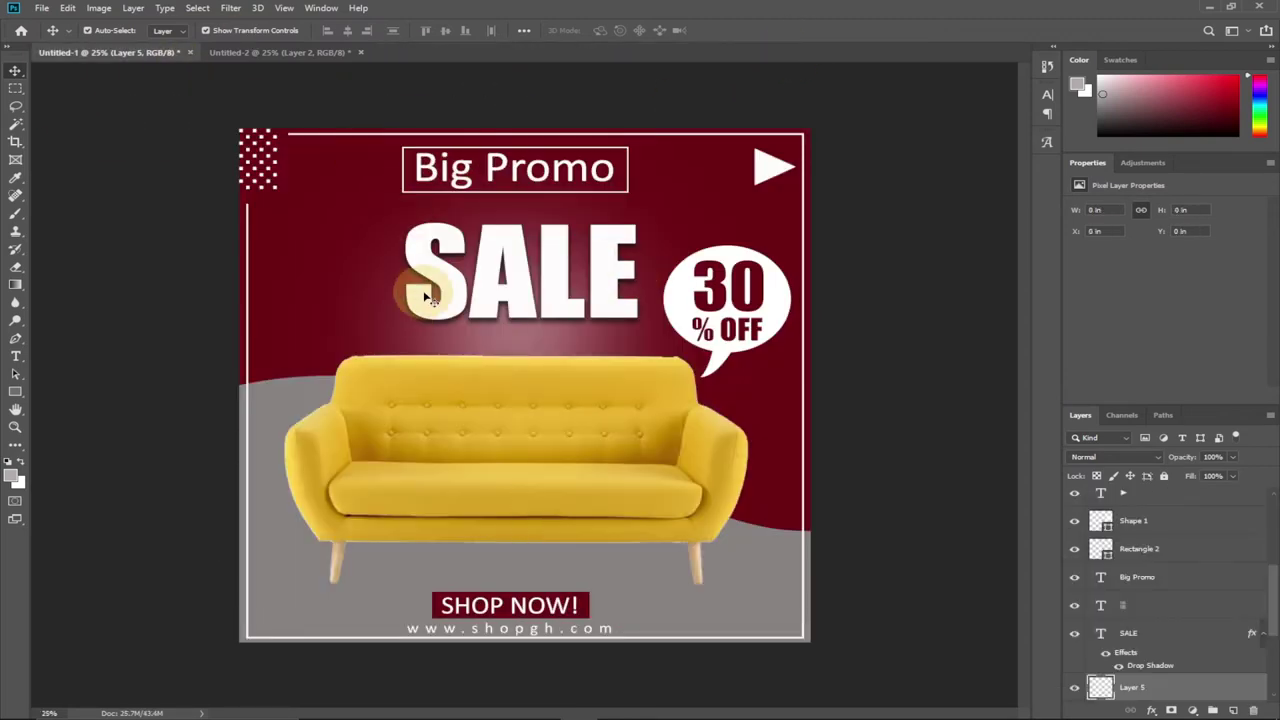
pyautogui.click(280, 52)
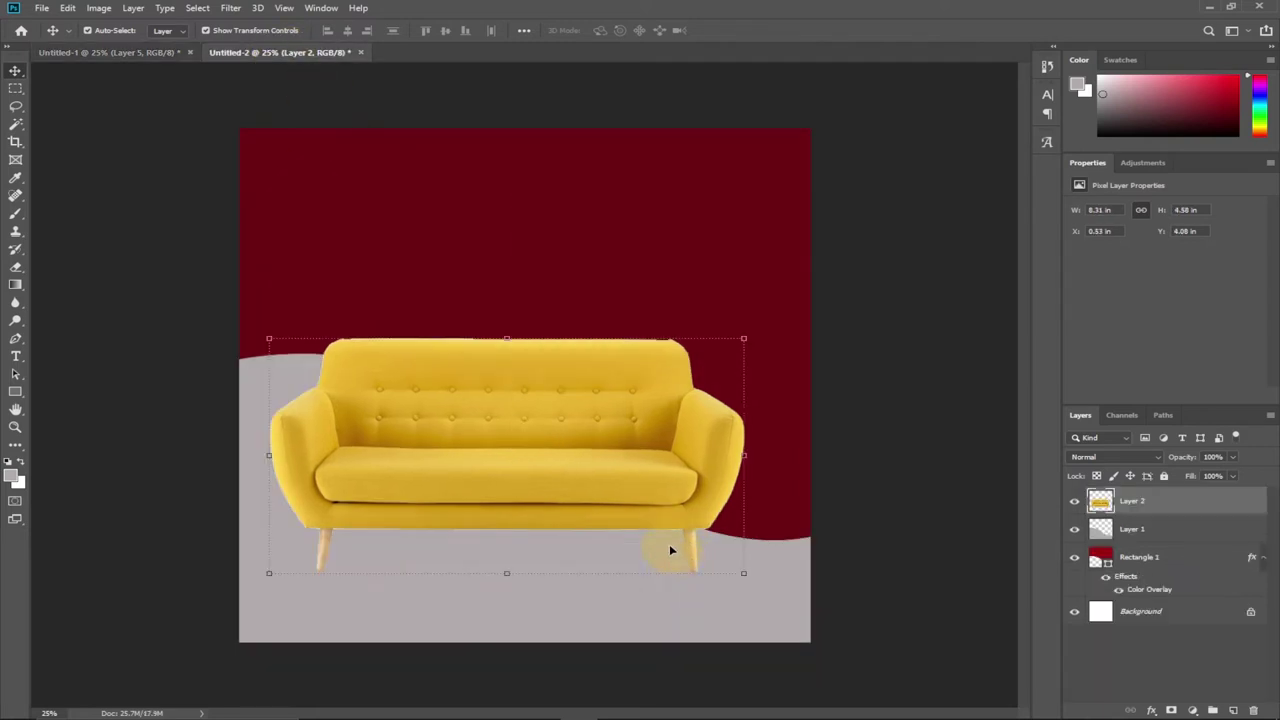
# Add a Drop Shadow to the sofa layer: Normal blend mode, 31% opacity, angle 90°, distance 67 px, spread 20%, size 183 px
pyautogui.click(459, 338)
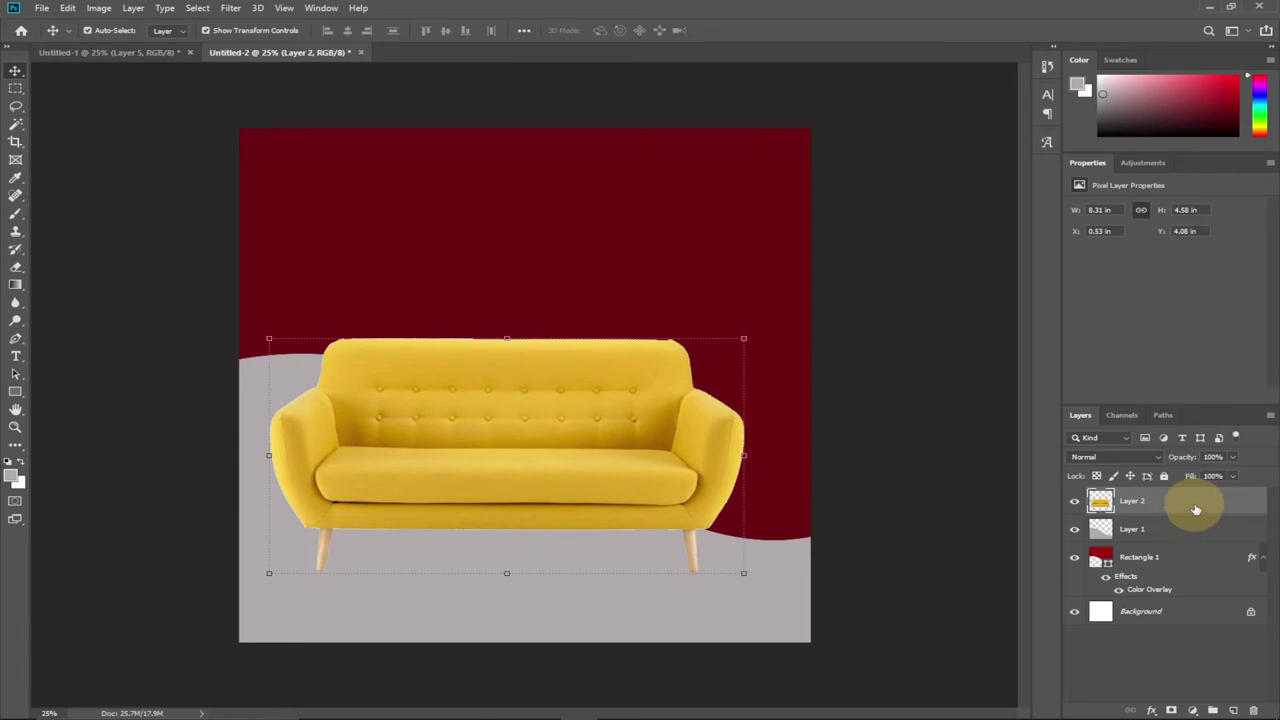
pyautogui.doubleClick(1100, 500)
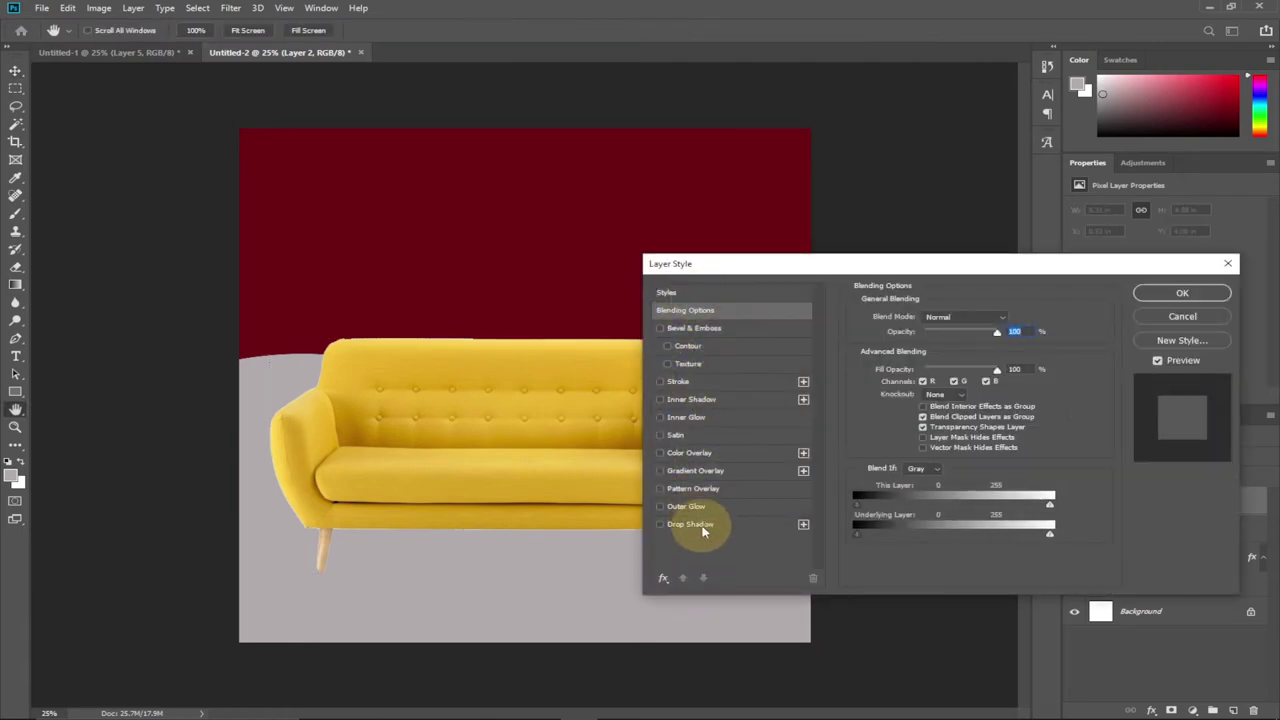
pyautogui.click(700, 525)
pyautogui.moveTo(795, 266); pyautogui.dragTo(839, 232)
pyautogui.moveTo(1003, 300); pyautogui.dragTo(1010, 372)
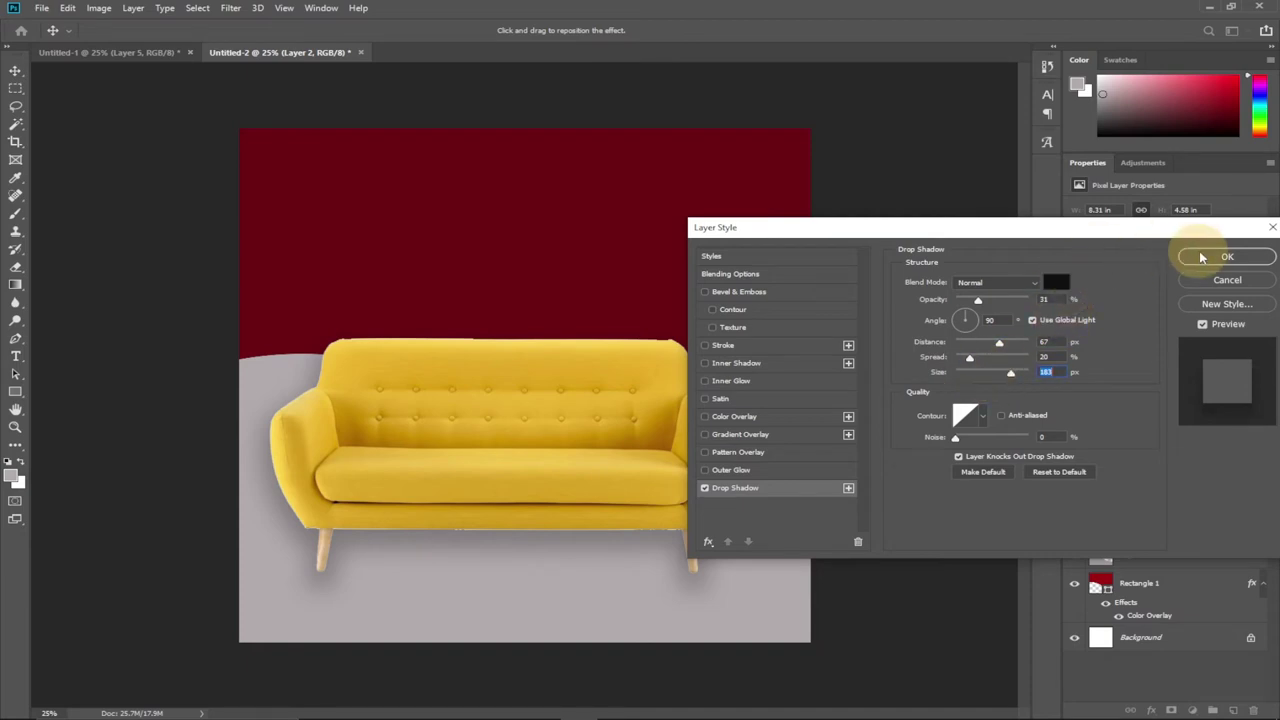
pyautogui.press('Return')
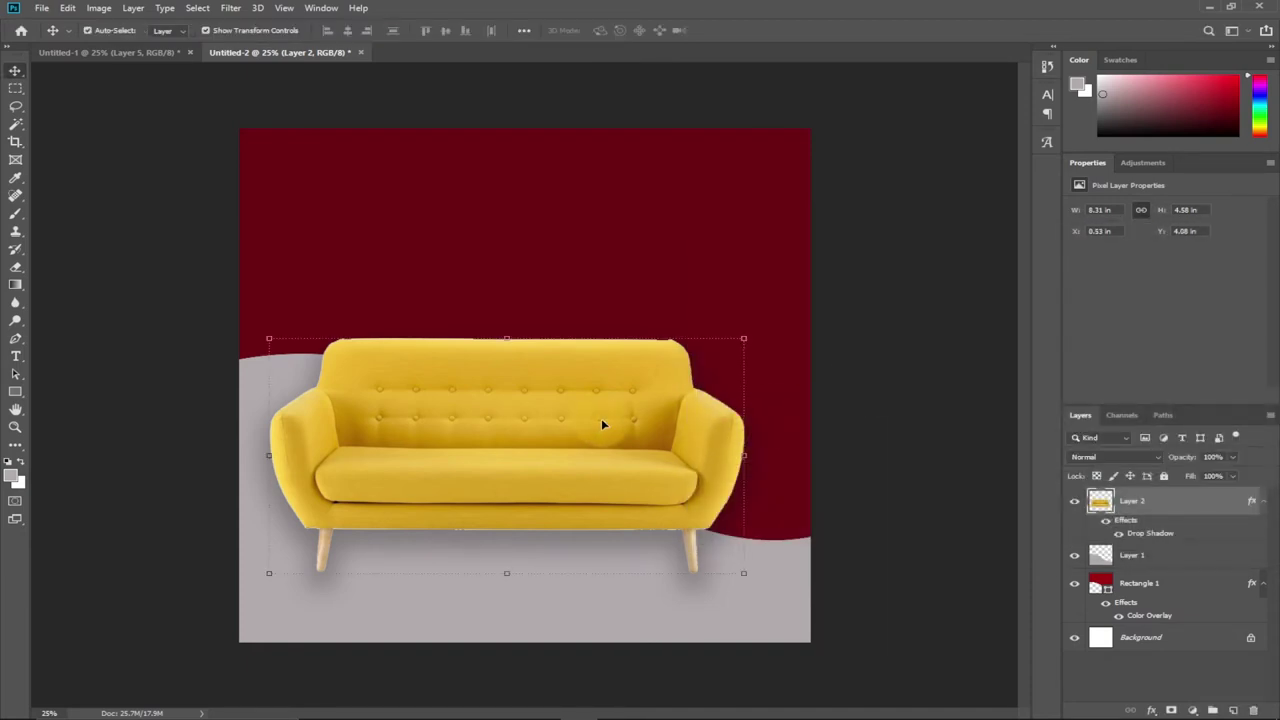
# Deselect the sofa layer and look at the Big Promo poster in Untitled-1 for reference
pyautogui.click(978, 451)
pyautogui.click(111, 53)
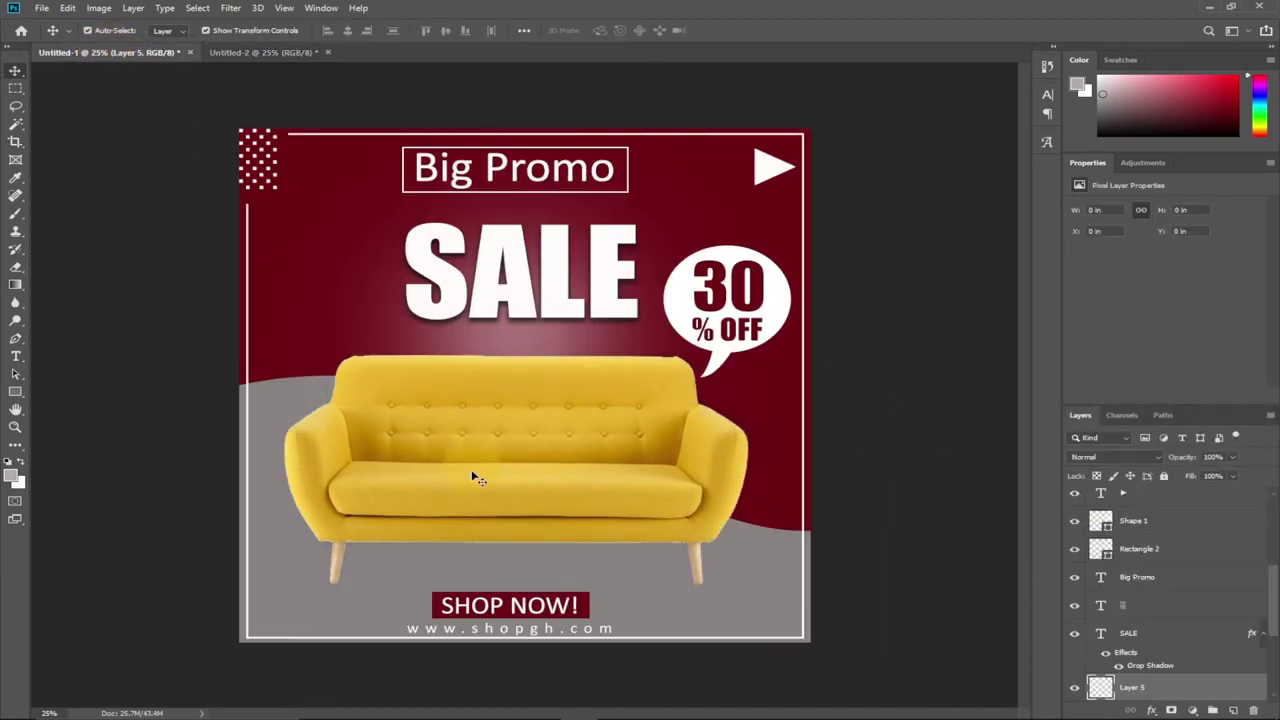
# Shift the sofa slightly right in Untitled-2, to about X 0.67 in, and compare the layout with the Big Promo poster in Untitled-1
pyautogui.click(265, 54)
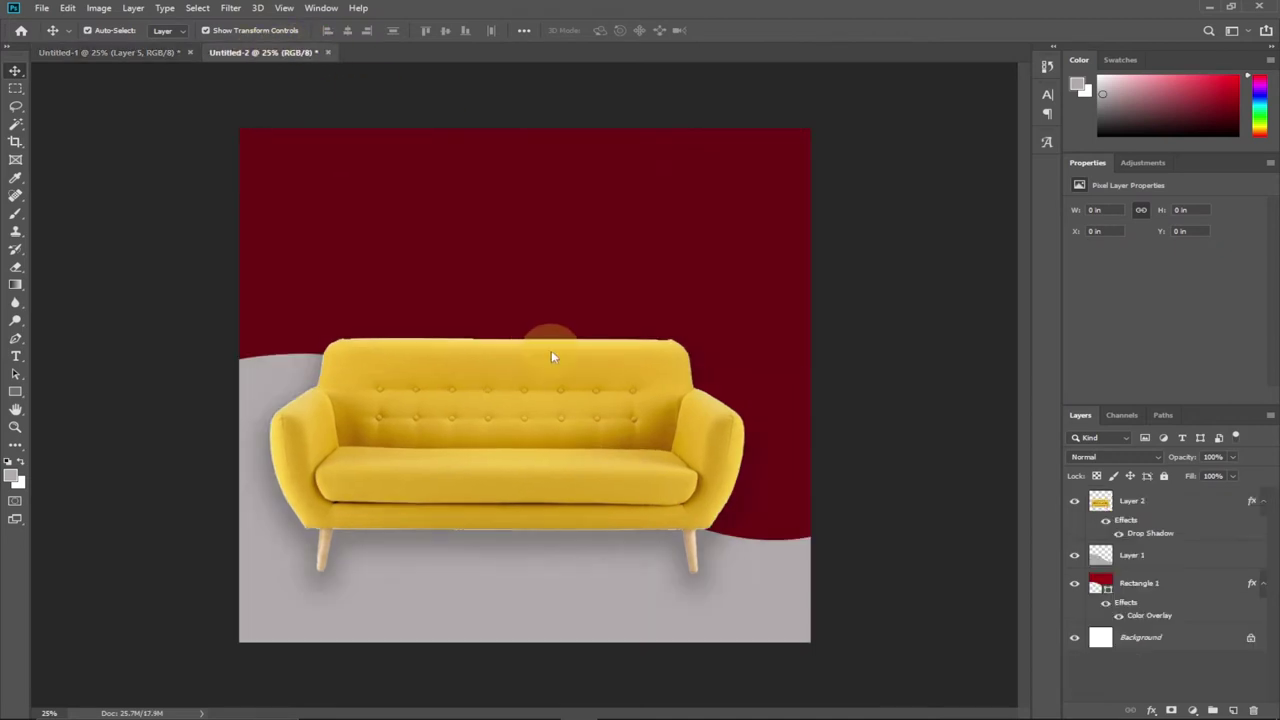
pyautogui.click(570, 440)
pyautogui.moveTo(570, 440); pyautogui.dragTo(193, 172)
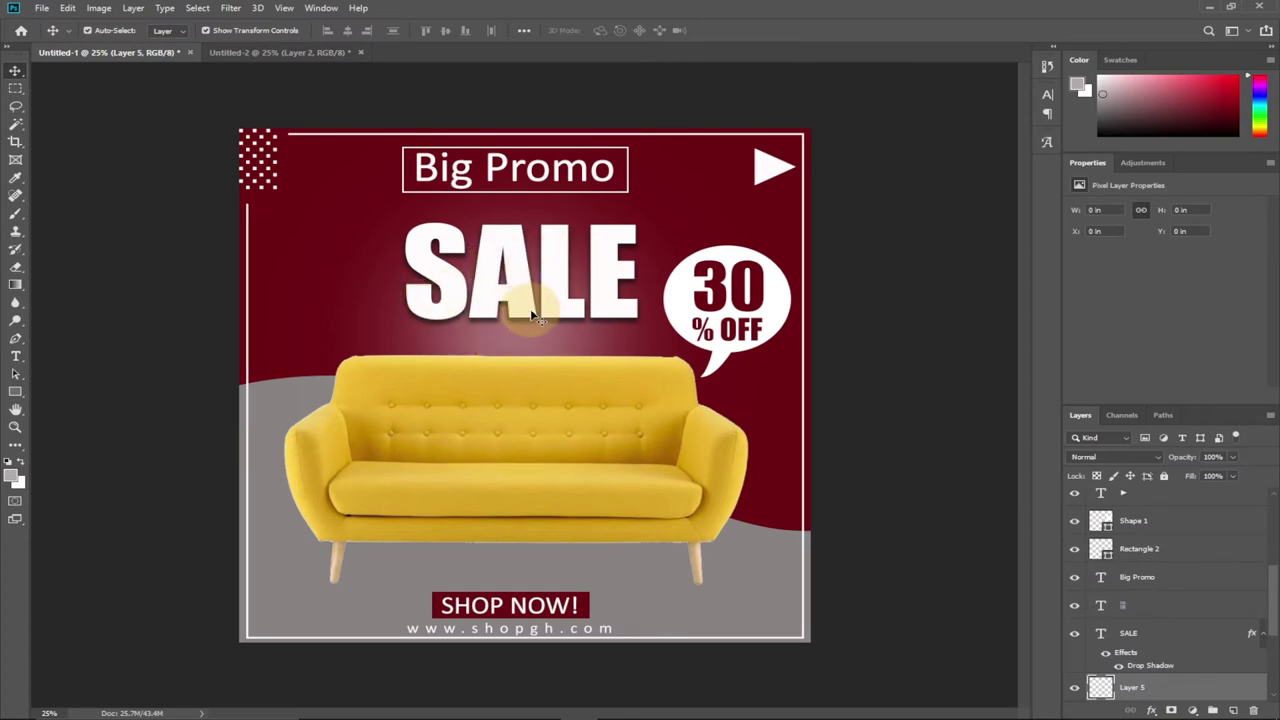
pyautogui.click(297, 55)
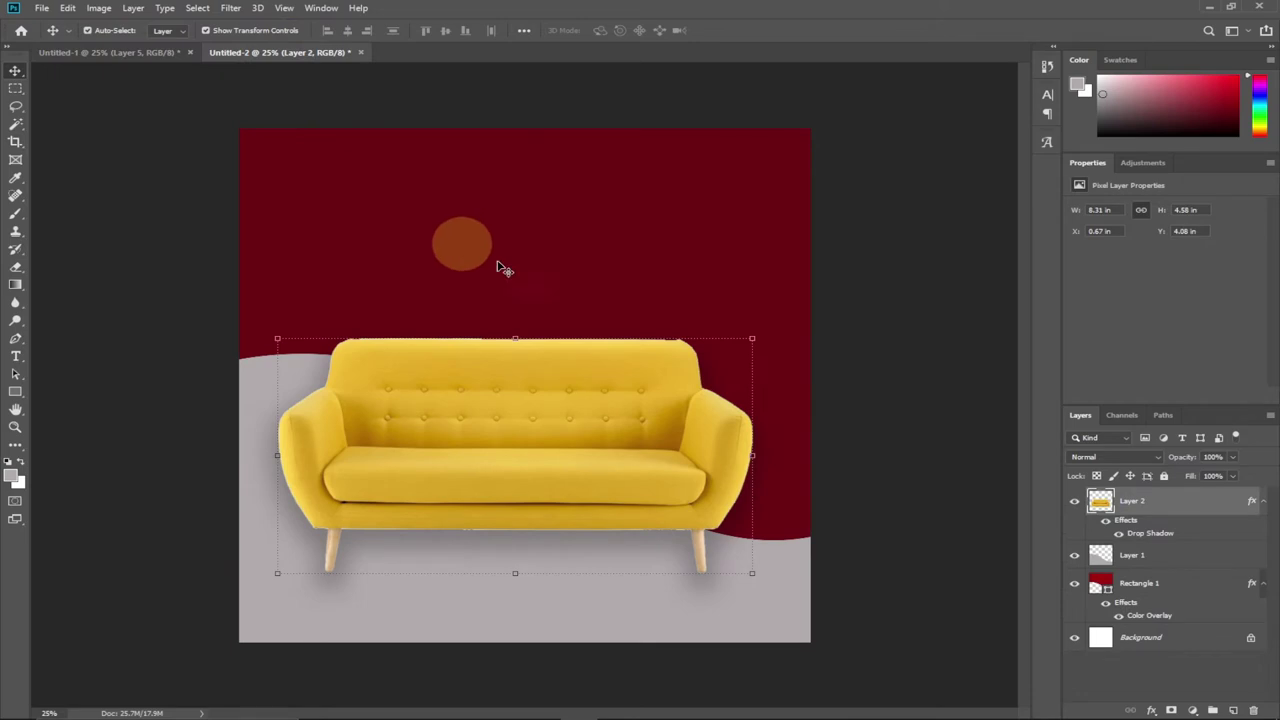
pyautogui.click(118, 54)
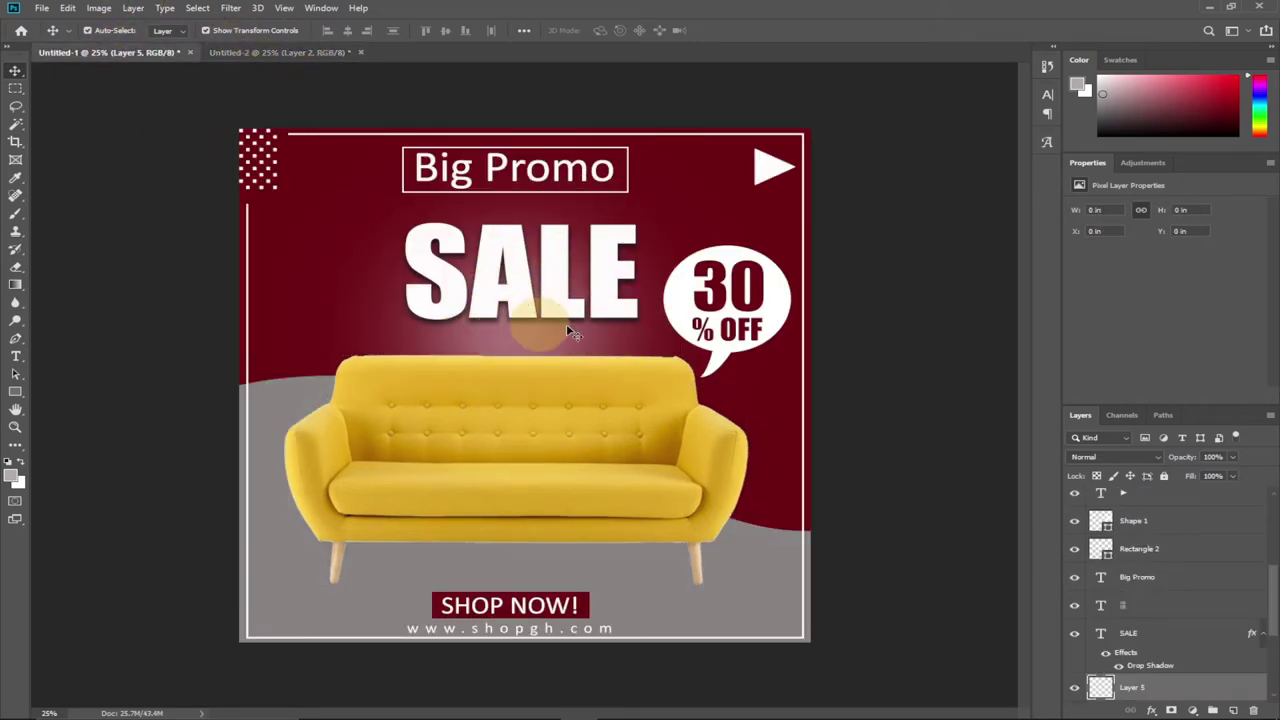
pyautogui.click(287, 54)
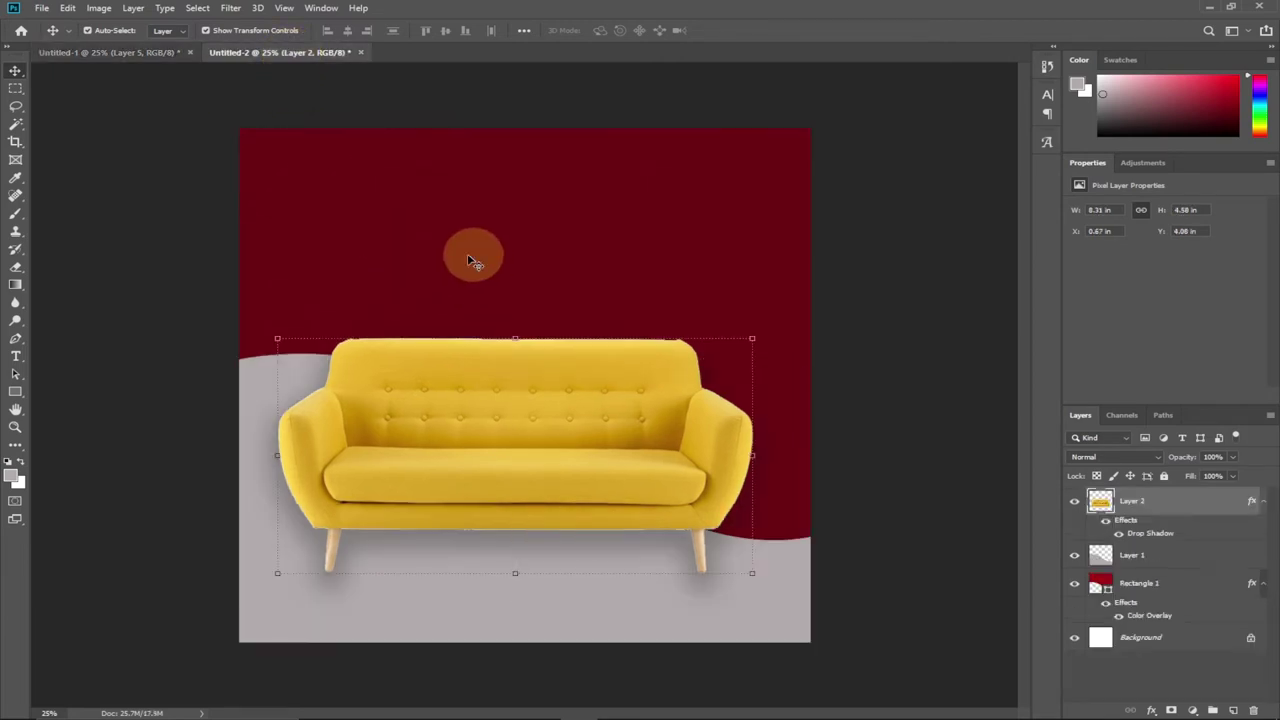
# Select the Brush tool with a soft round tip at 0% hardness and add a new layer above the sofa layer
pyautogui.click(14, 216)
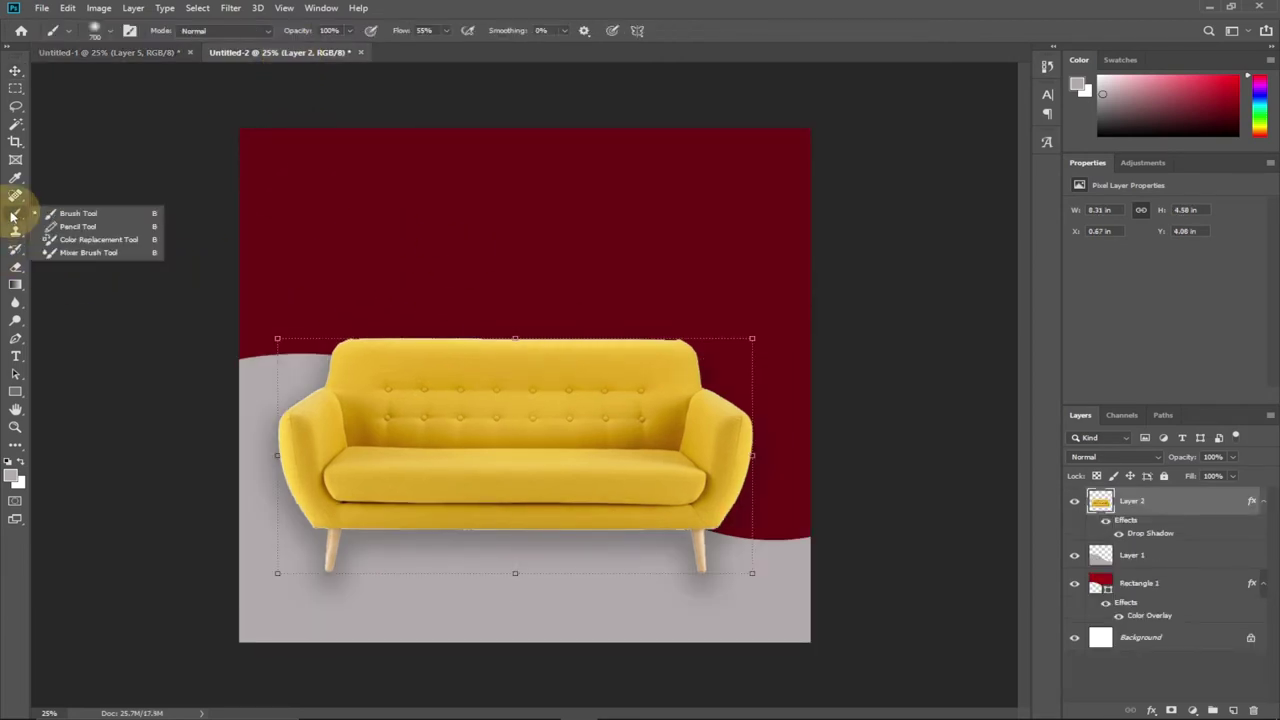
pyautogui.click(78, 213)
pyautogui.click(108, 31)
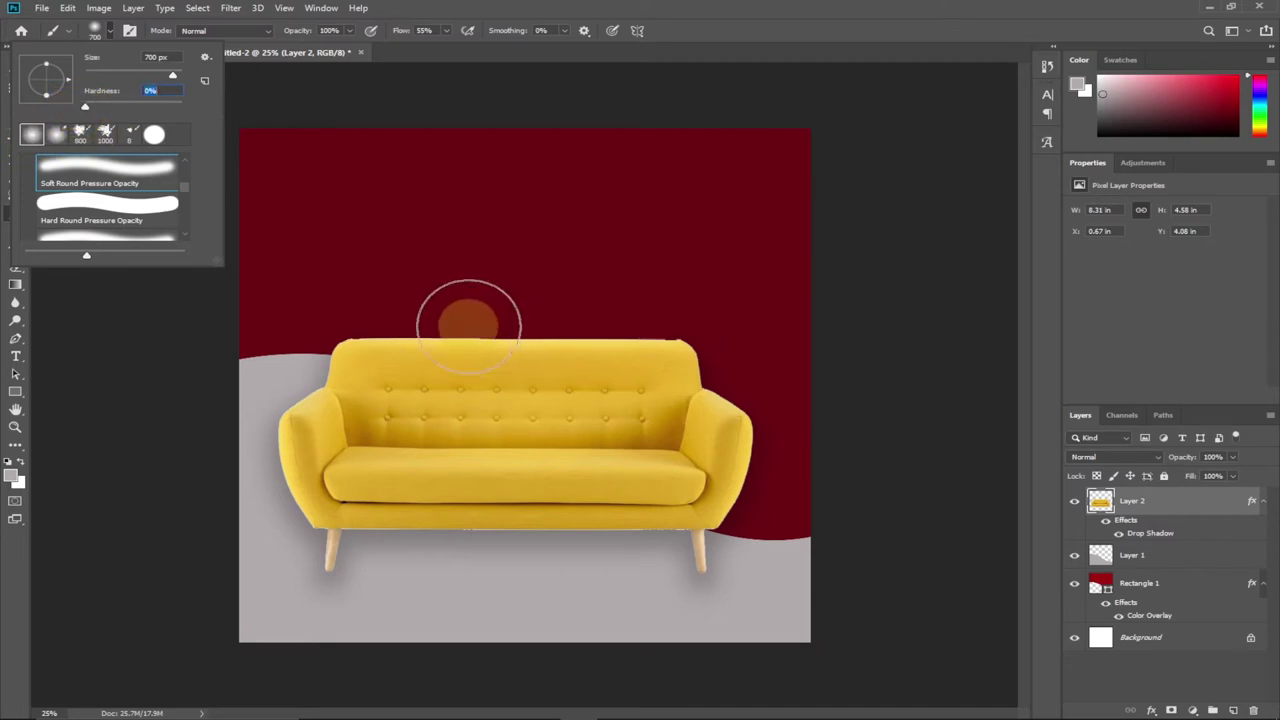
pyautogui.click(110, 33)
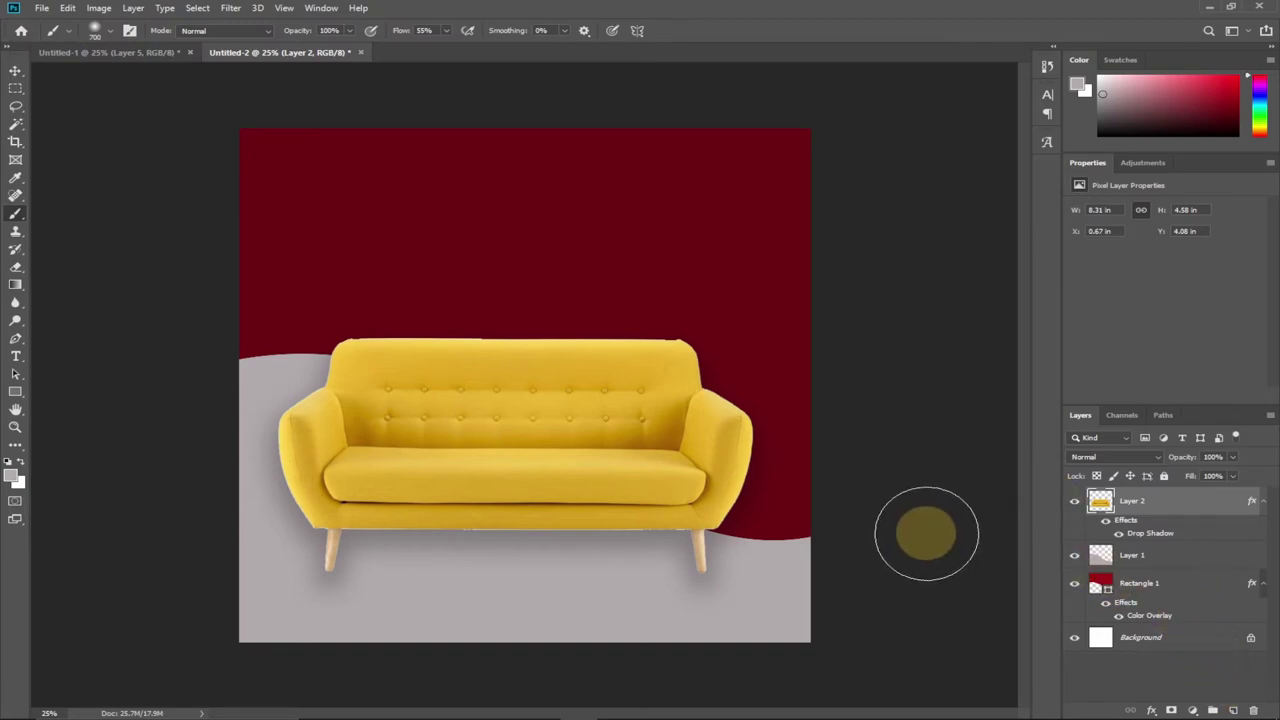
pyautogui.click(1234, 710)
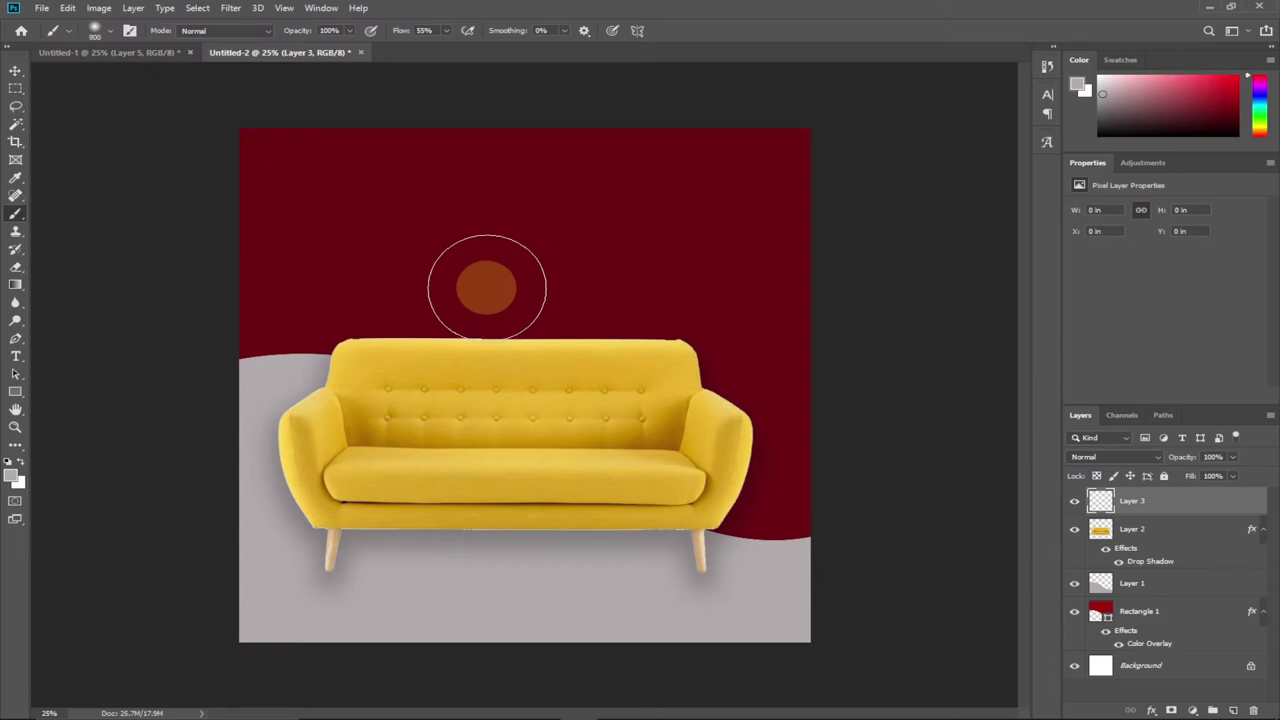
# Enlarge the soft brush to about 1200 px and dab a light gray glow on the dark red background just above the sofa
pyautogui.press(']')
pyautogui.press(']')
pyautogui.press(']')
pyautogui.press(']')
pyautogui.press(']')
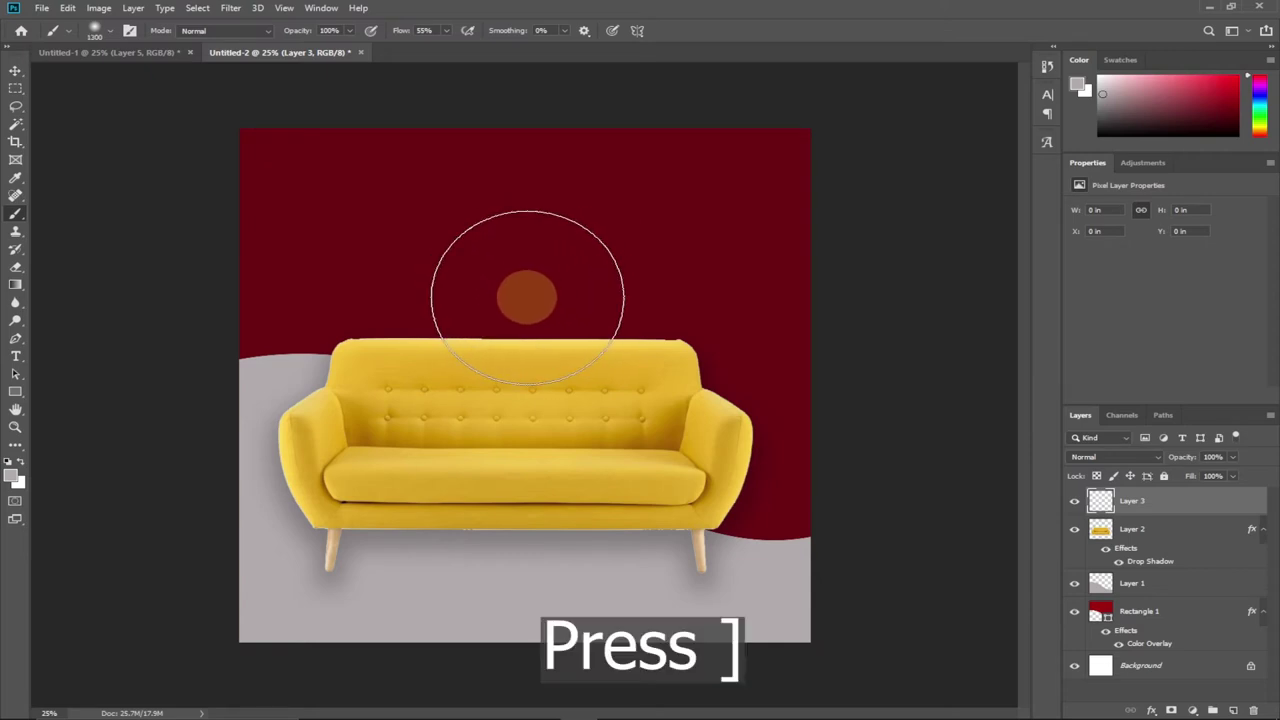
pyautogui.click(527, 297)
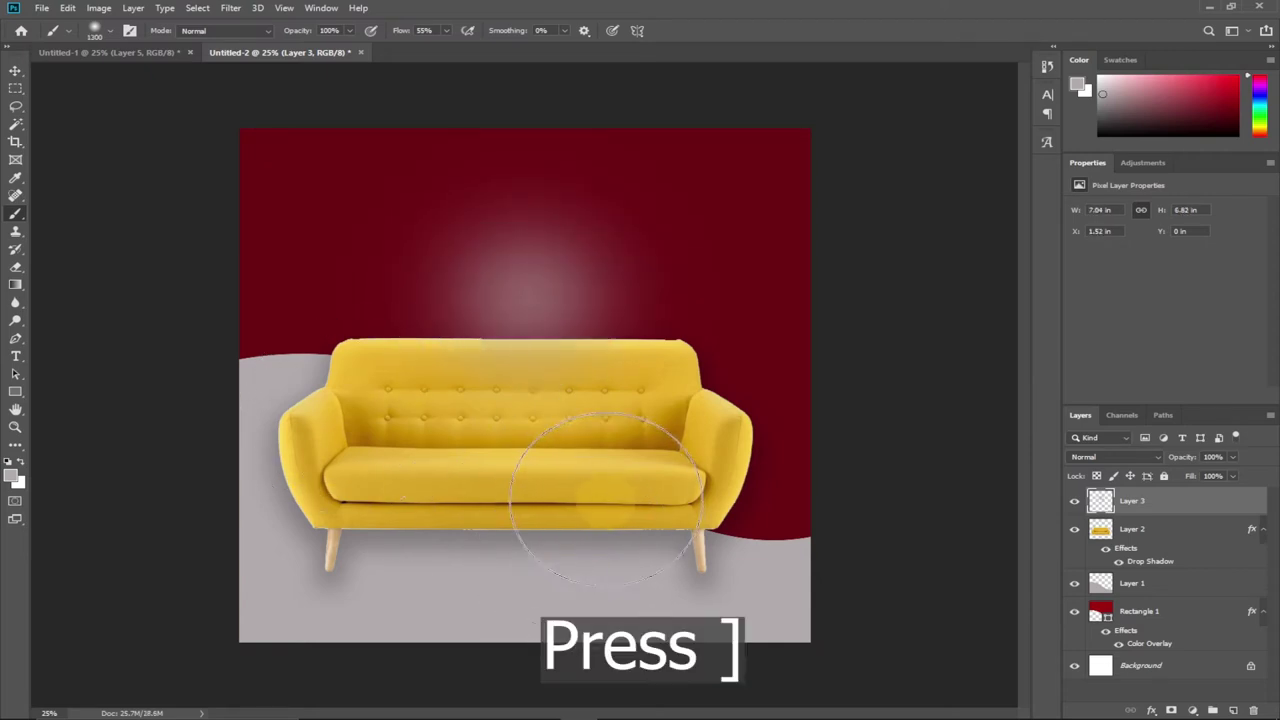
pyautogui.click(563, 294)
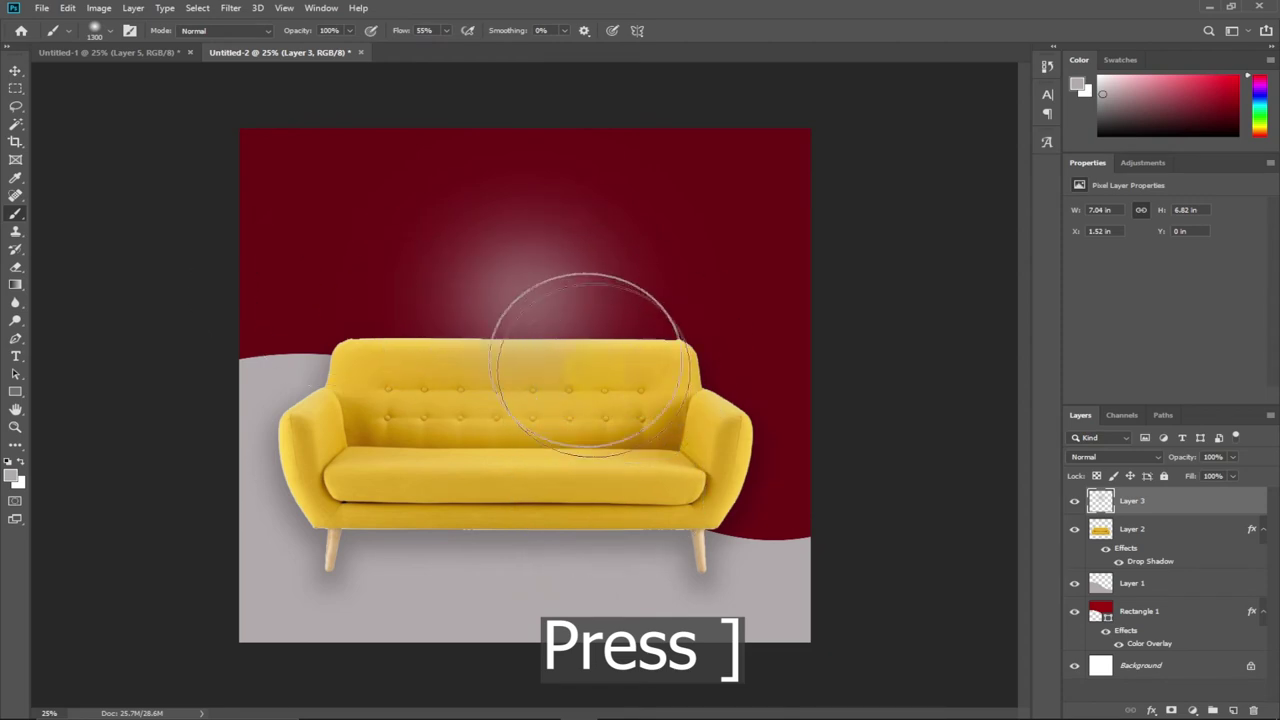
pyautogui.click(532, 312)
pyautogui.moveTo(532, 312)
pyautogui.mouseDown()
pyautogui.moveTo(502, 306)
pyautogui.moveTo(530, 322)
pyautogui.mouseUp()
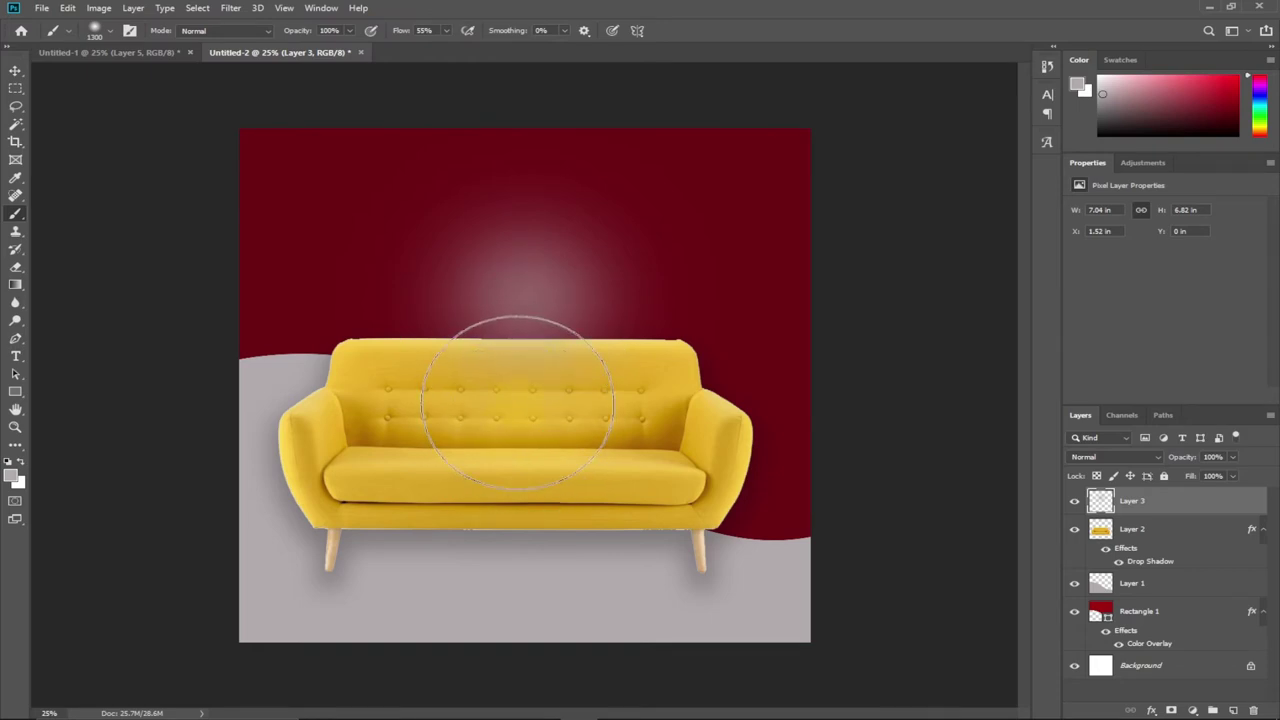
# Move the glow layer below the sofa layer, lower its opacity to 71% and deselect it
pyautogui.click(15, 70)
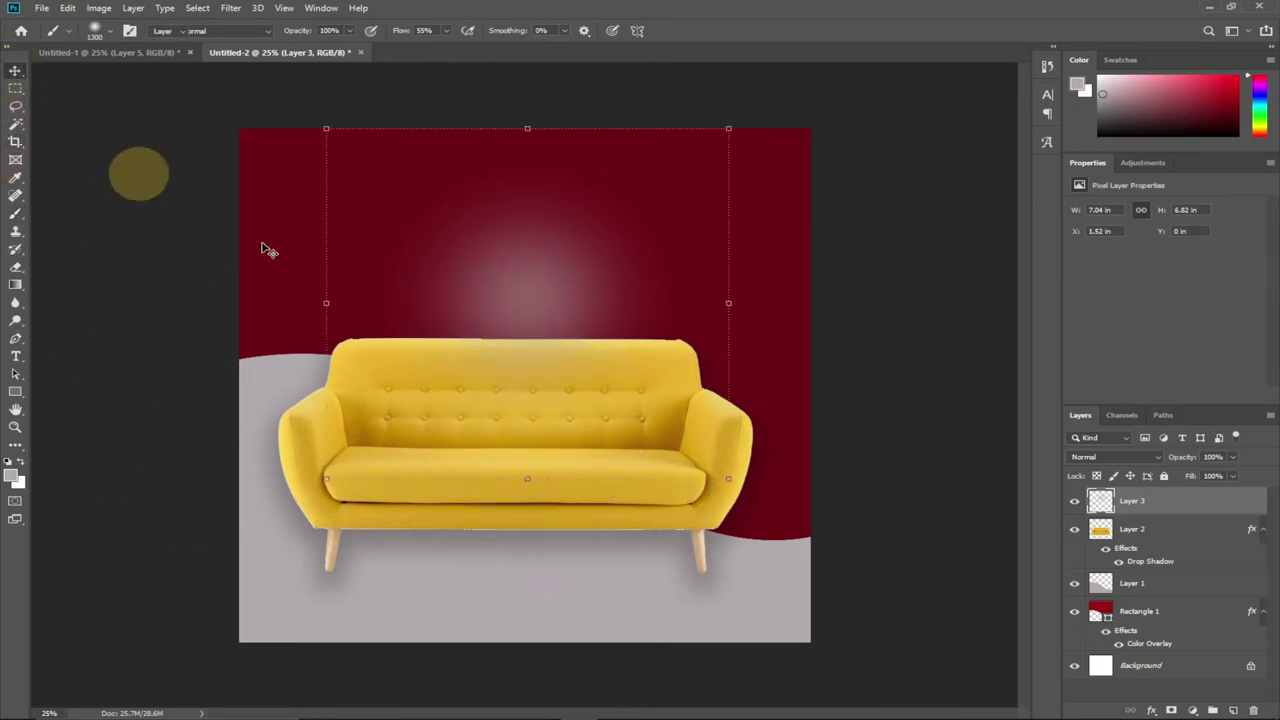
pyautogui.click(558, 290)
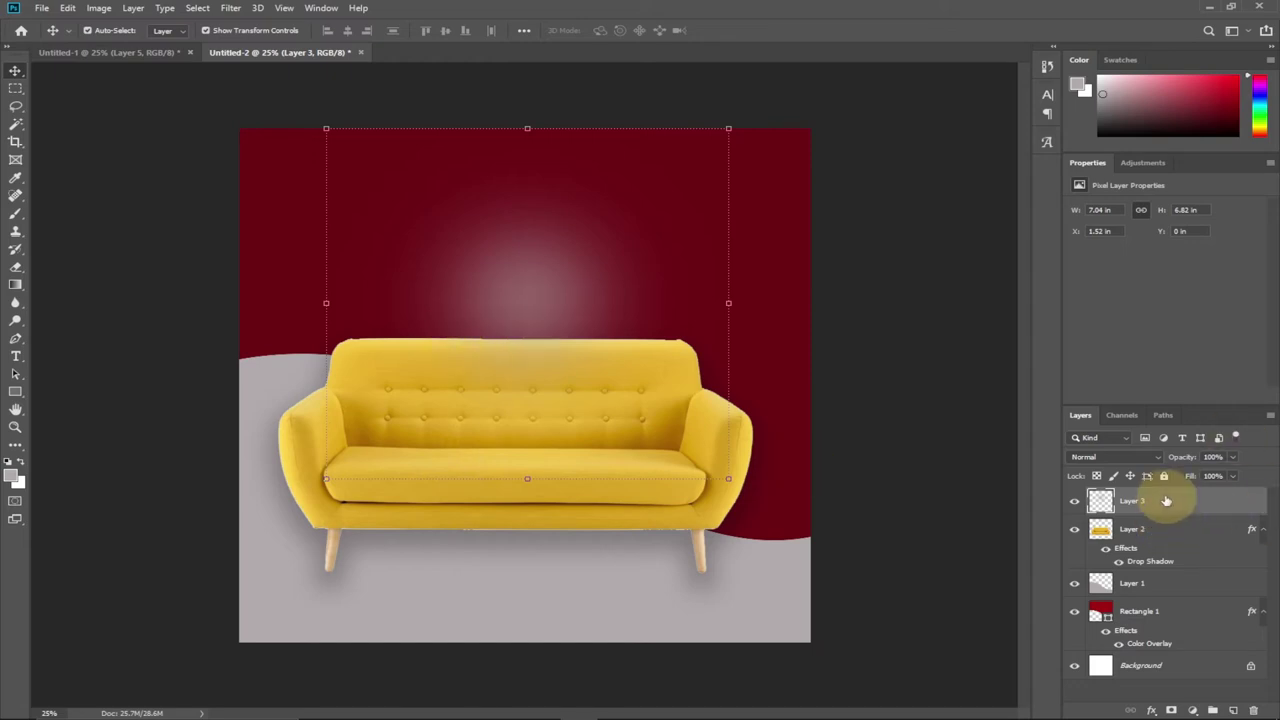
pyautogui.moveTo(1181, 505); pyautogui.dragTo(1188, 566)
pyautogui.click(1233, 458)
pyautogui.moveTo(1229, 471); pyautogui.dragTo(1215, 477)
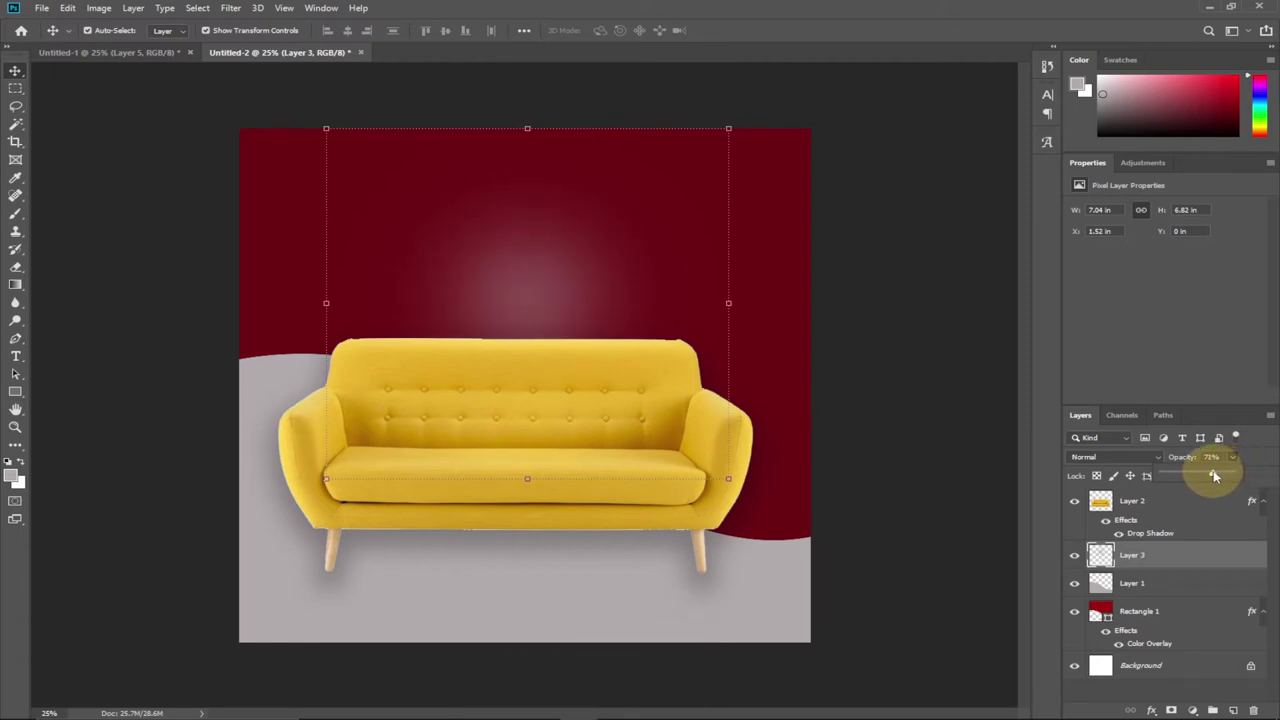
pyautogui.moveTo(1215, 477); pyautogui.dragTo(1212, 477)
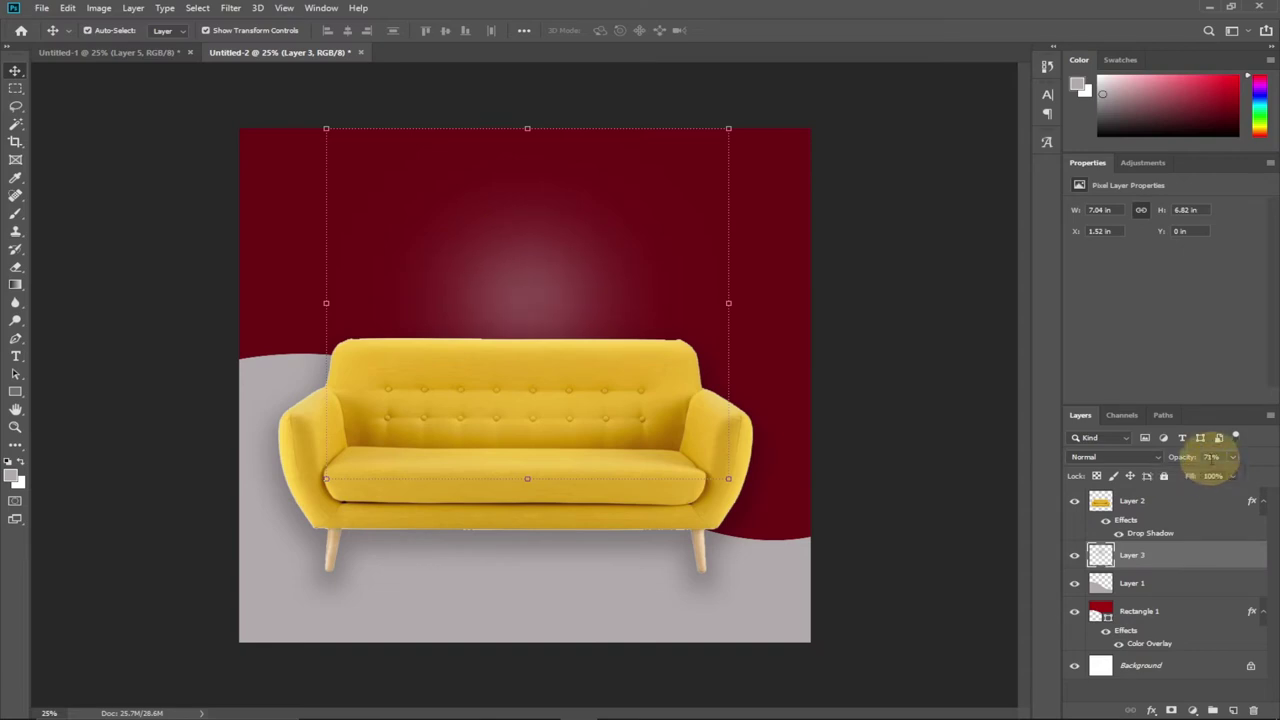
pyautogui.moveTo(1208, 470); pyautogui.dragTo(1208, 471)
pyautogui.click(143, 323)
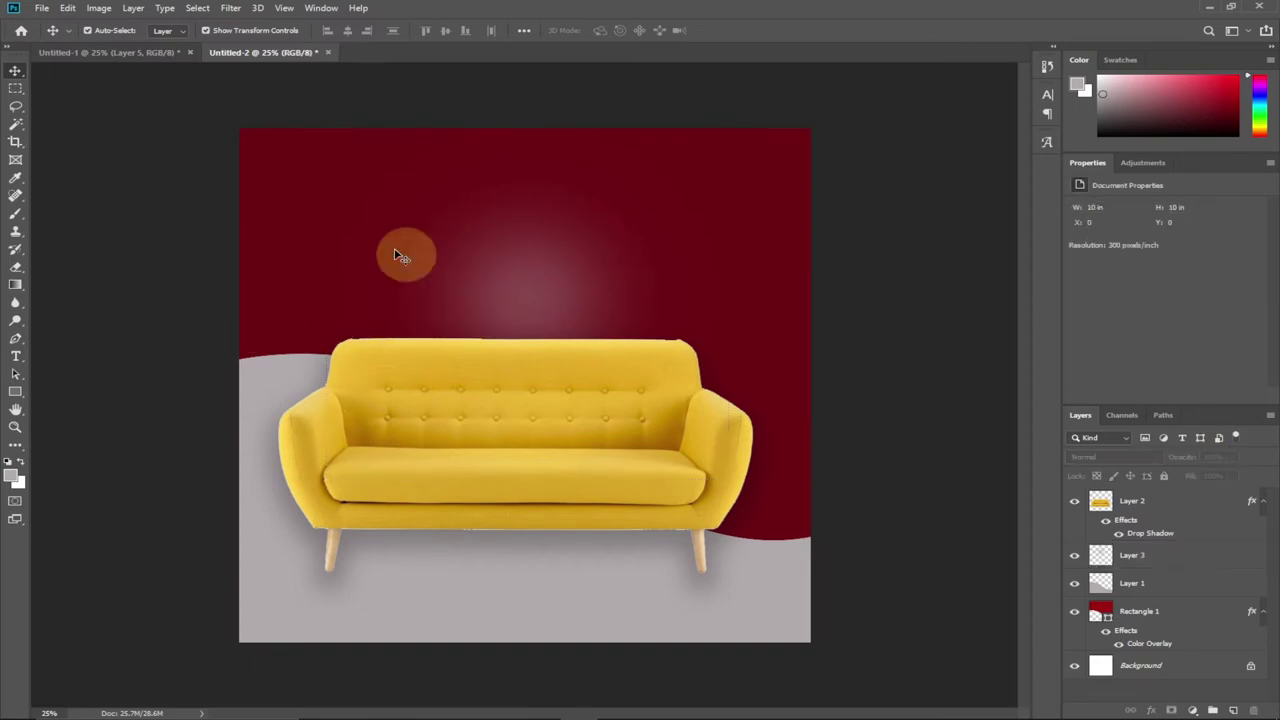
# Check the heading in the Big Promo poster and add the text SALE in Impact above the sofa in Untitled-2
pyautogui.click(96, 51)
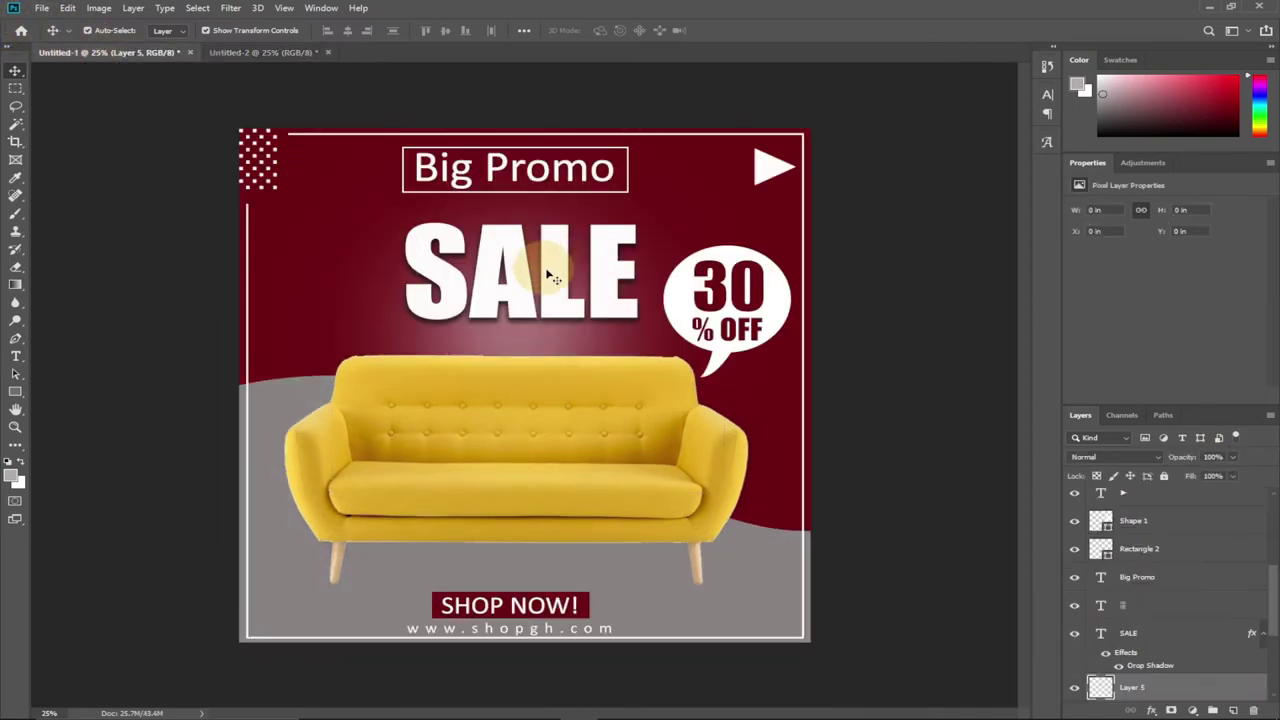
pyautogui.click(255, 43)
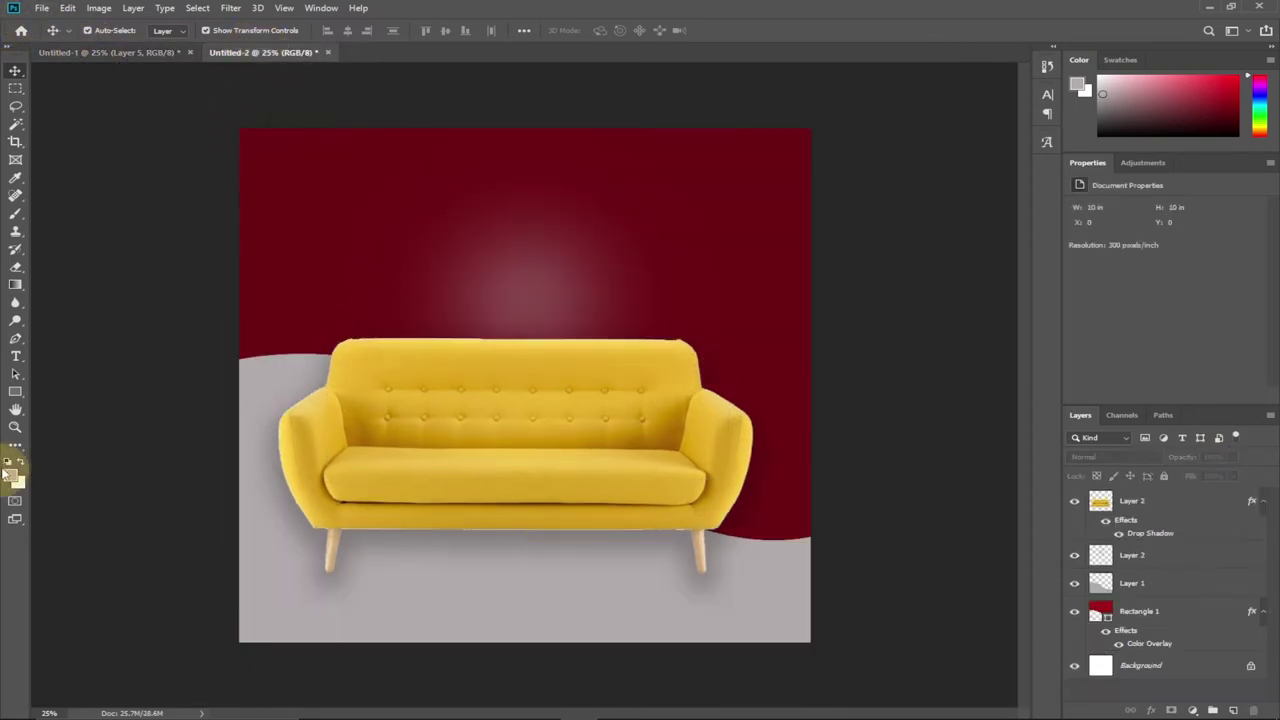
pyautogui.click(16, 357)
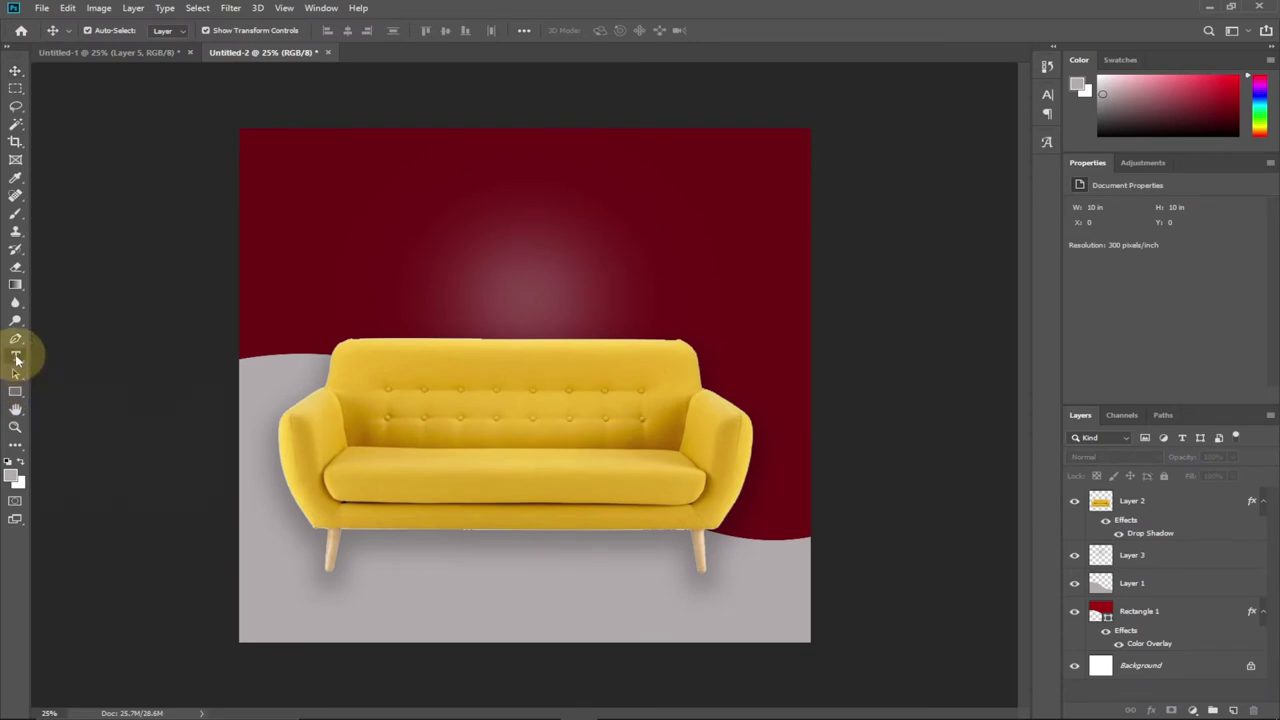
pyautogui.click(420, 274)
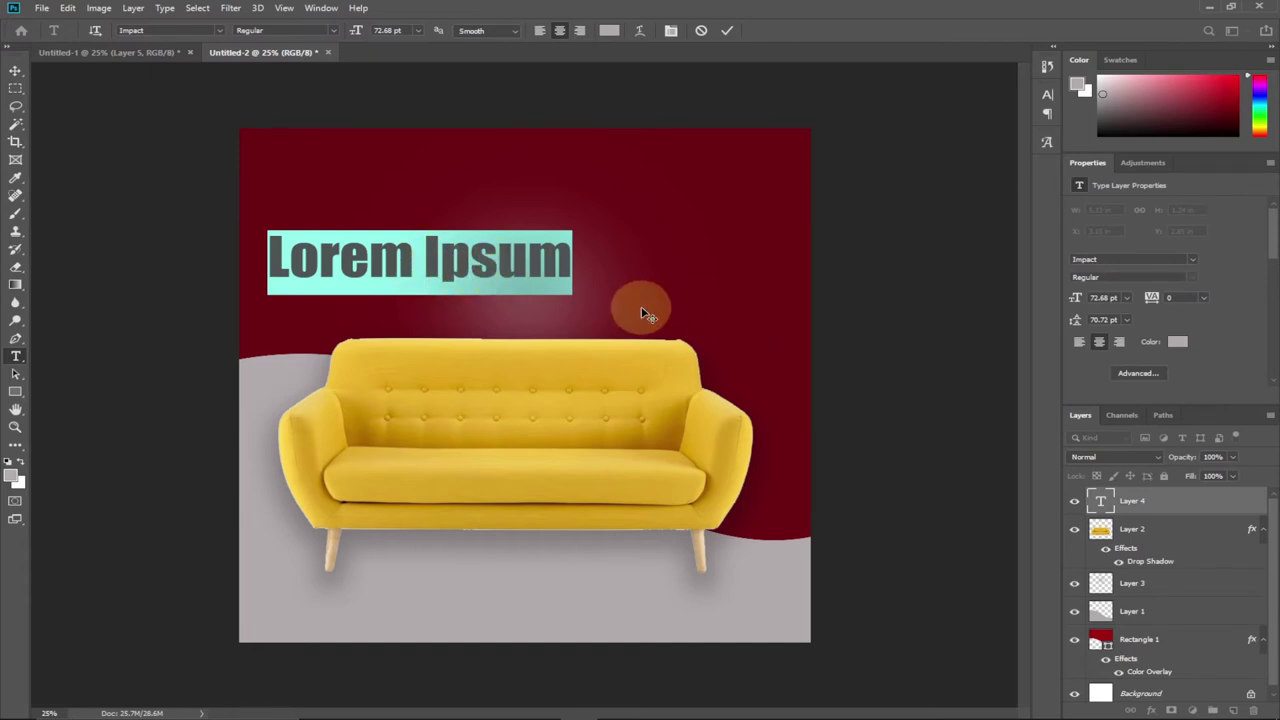
pyautogui.write('SALE')
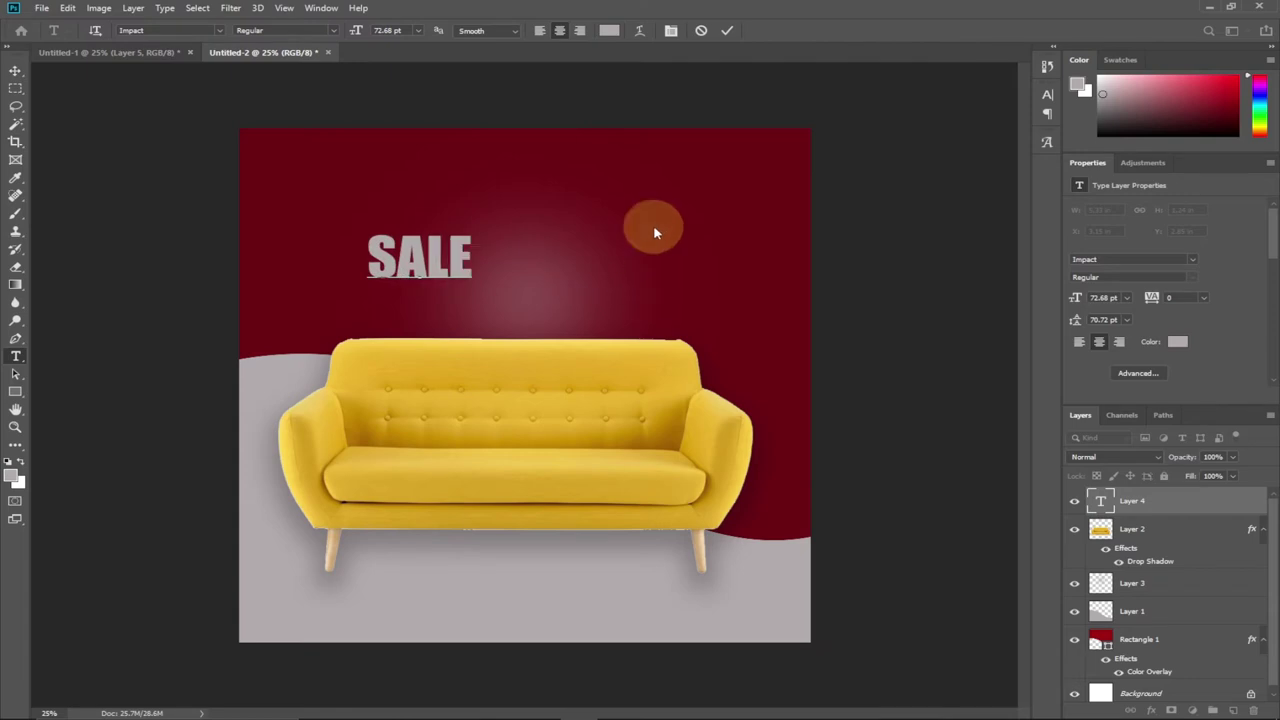
# Change the color of the SALE text to near-white, fcfcfc
pyautogui.moveTo(473, 256); pyautogui.dragTo(280, 257)
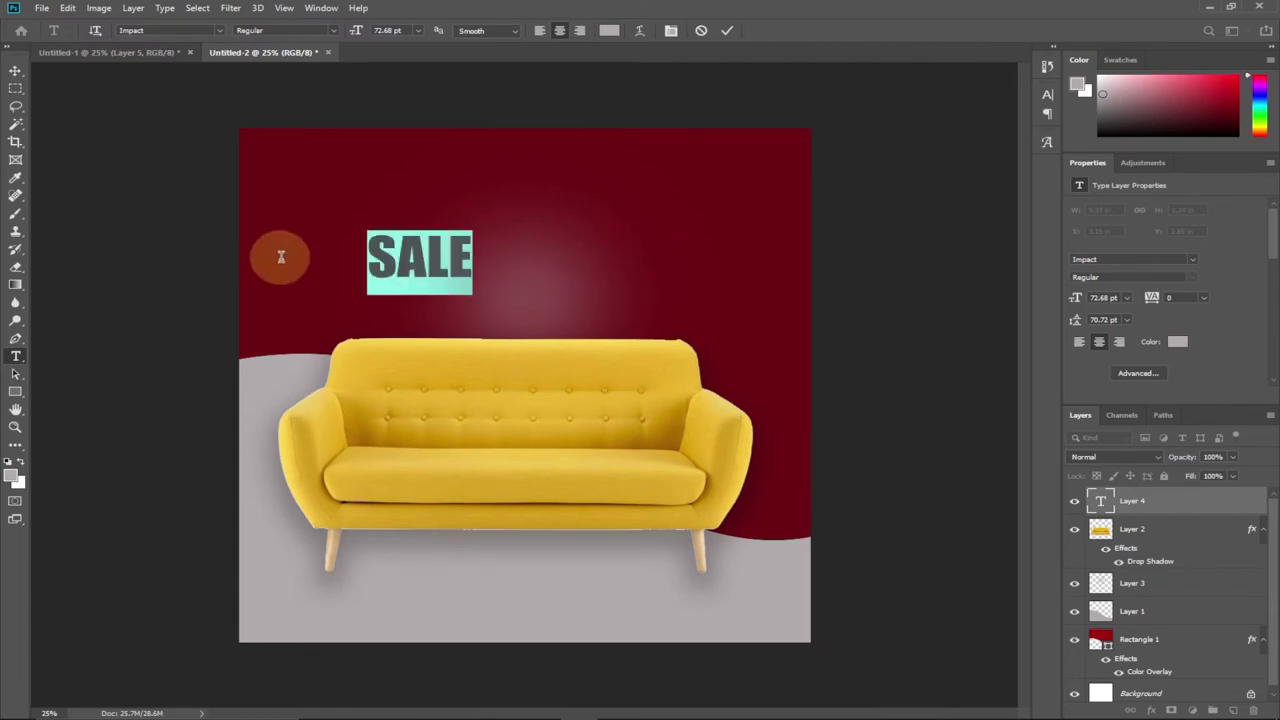
pyautogui.click(609, 30)
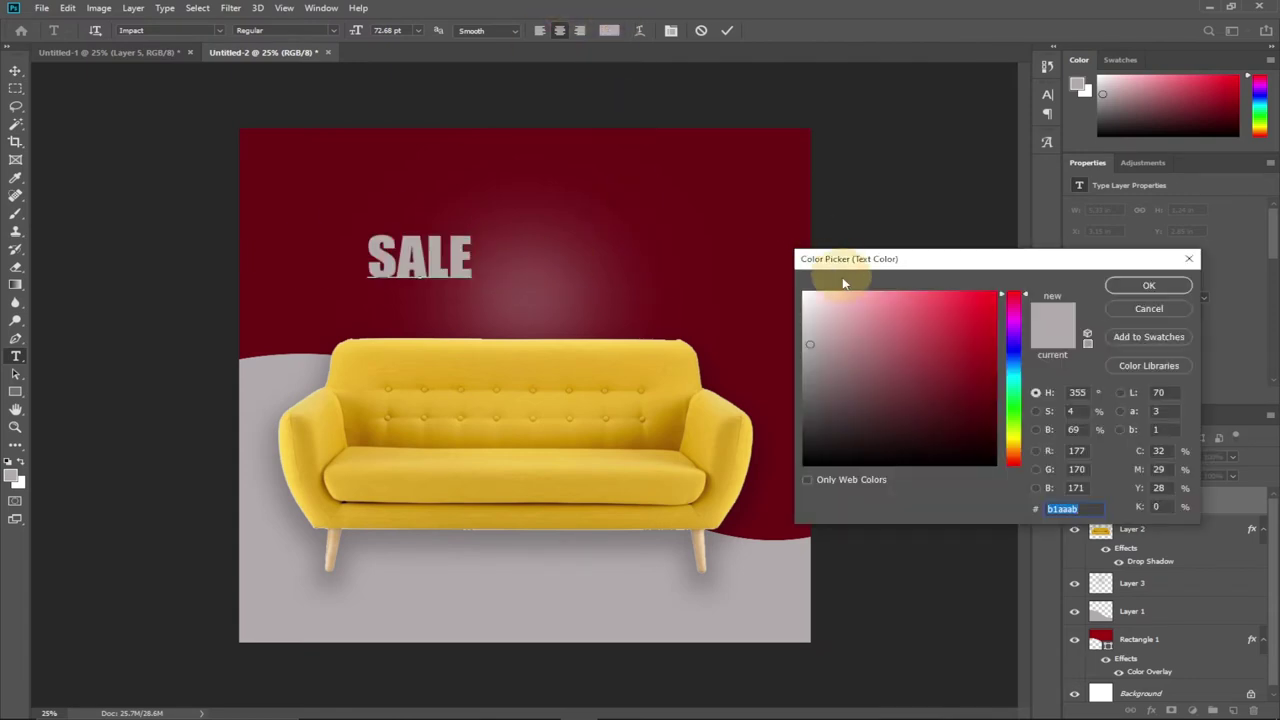
pyautogui.click(802, 293)
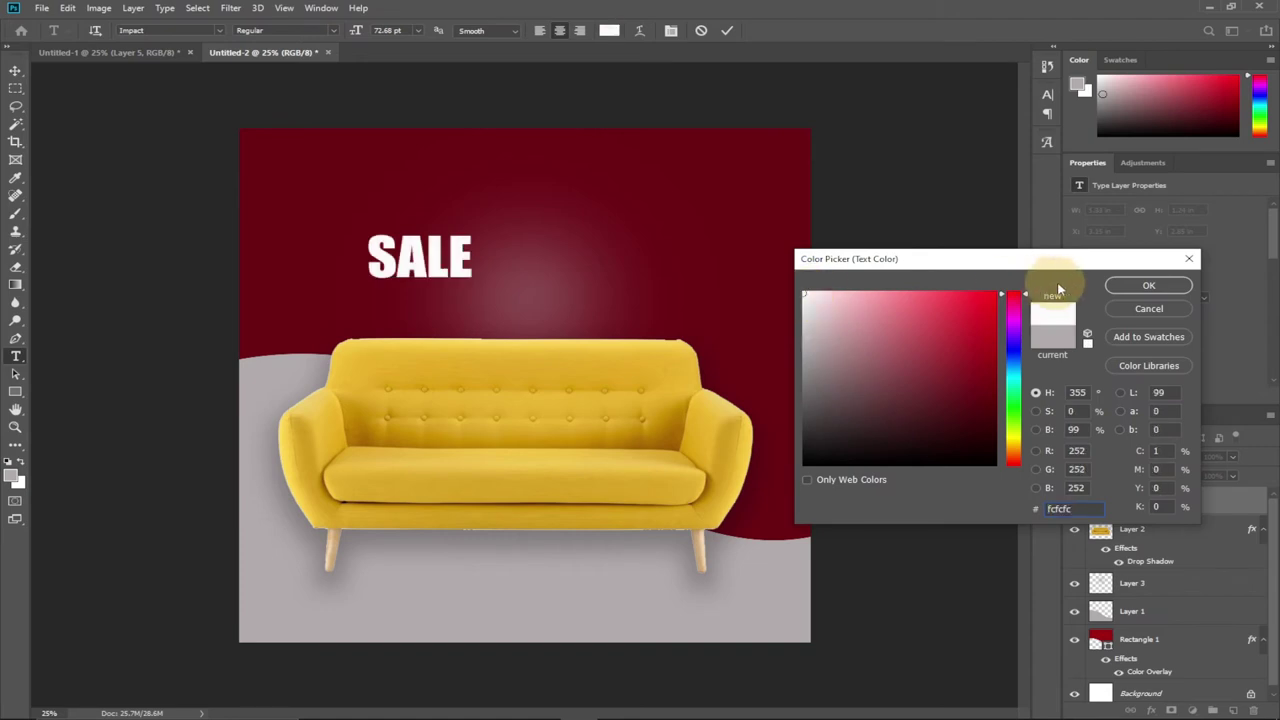
pyautogui.click(1140, 286)
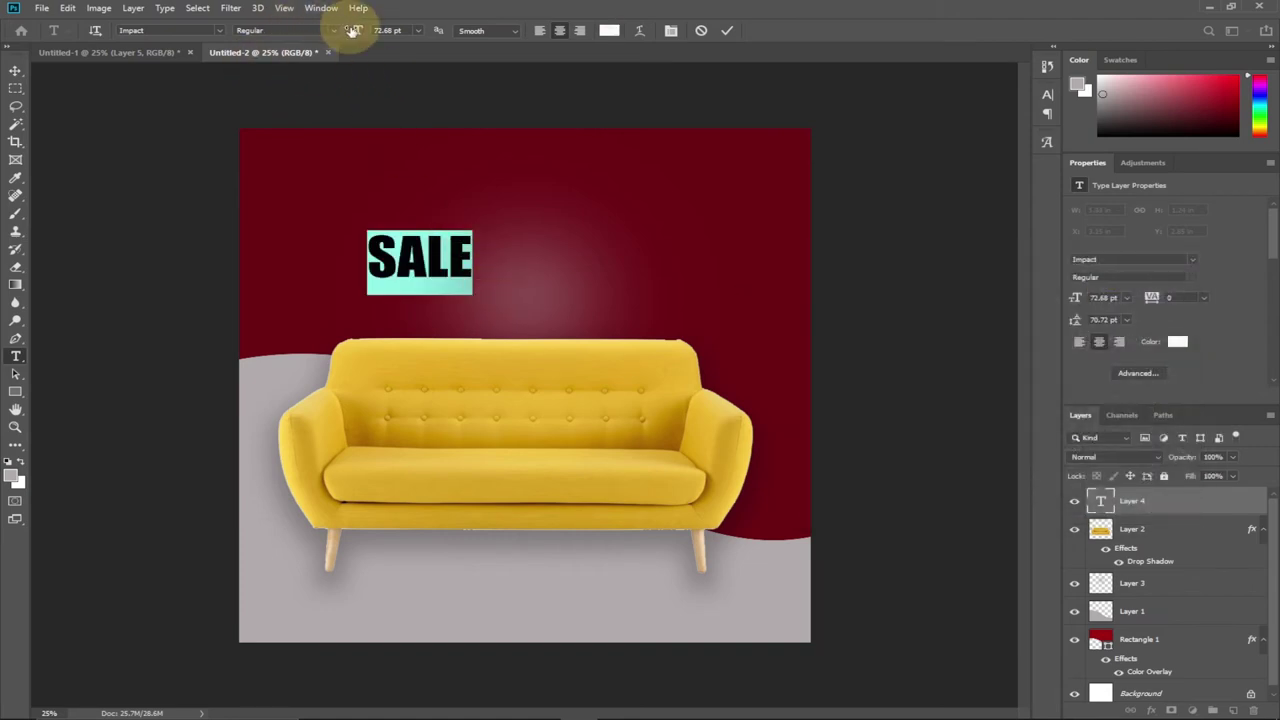
# Enlarge the SALE text to 175.68 pt and move it over the glow, to about X 2.59 in, Y 1.36 in
pyautogui.moveTo(355, 30); pyautogui.dragTo(433, 30)
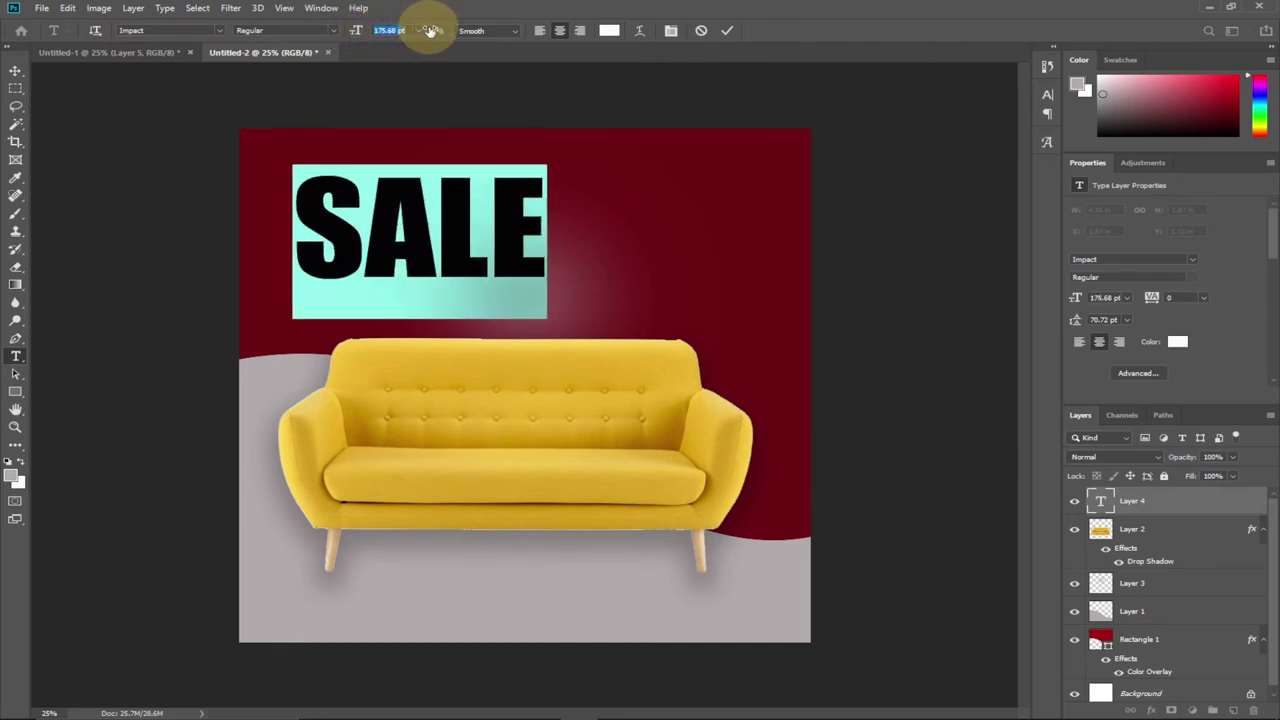
pyautogui.click(15, 70)
pyautogui.moveTo(390, 238); pyautogui.dragTo(492, 274)
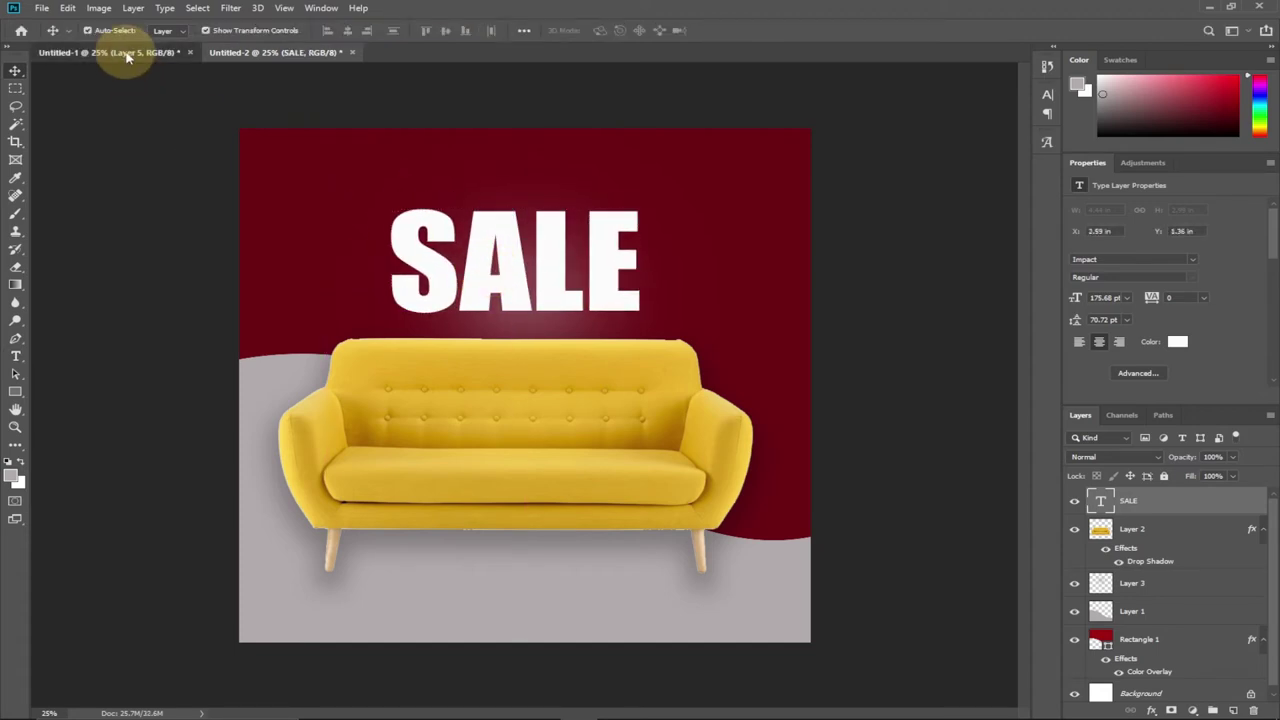
# Compare with the Big Promo poster and add a Drop Shadow to the SALE text with distance 19 px and size 27 px
pyautogui.click(126, 55)
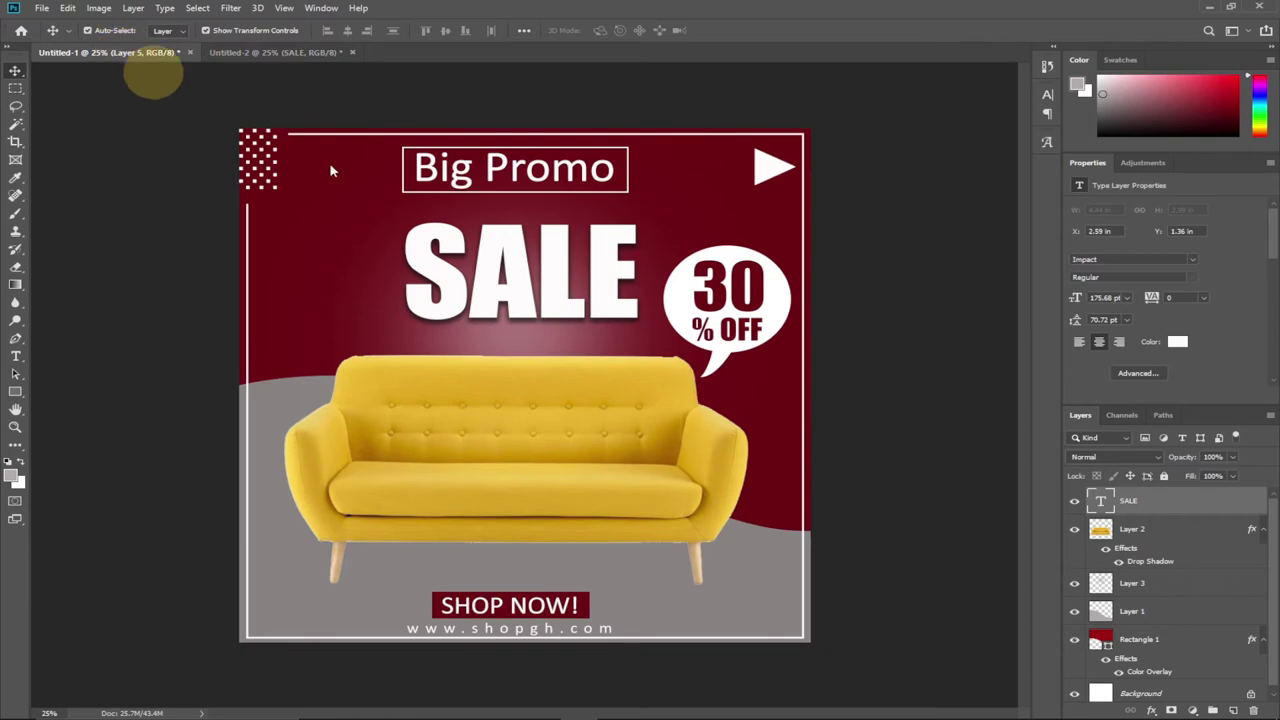
pyautogui.click(280, 53)
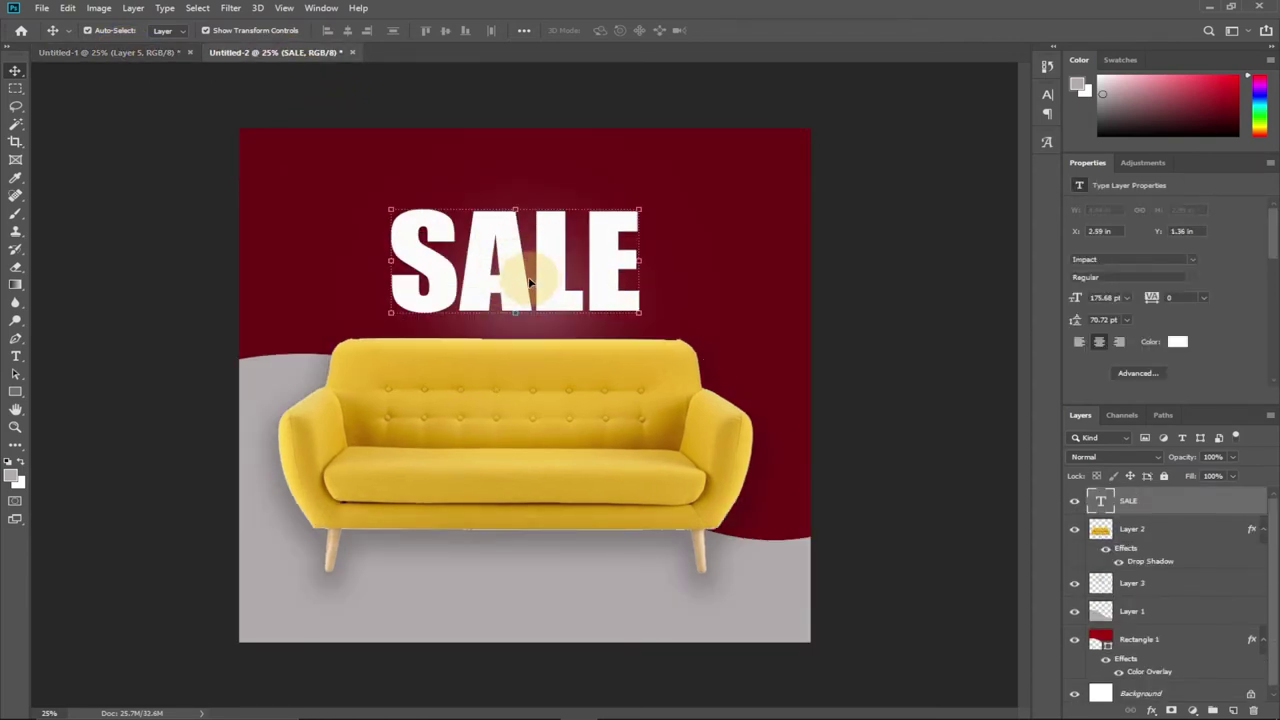
pyautogui.doubleClick(1198, 509)
pyautogui.click(735, 490)
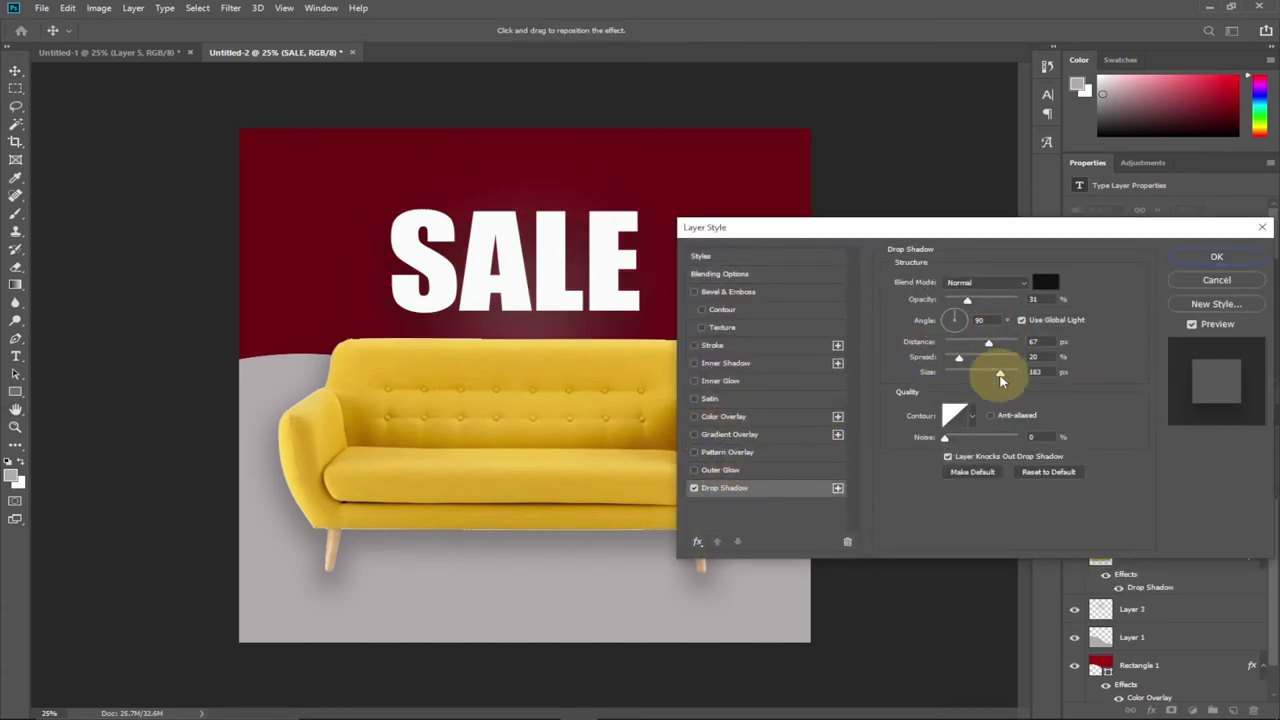
pyautogui.moveTo(988, 380); pyautogui.dragTo(966, 382)
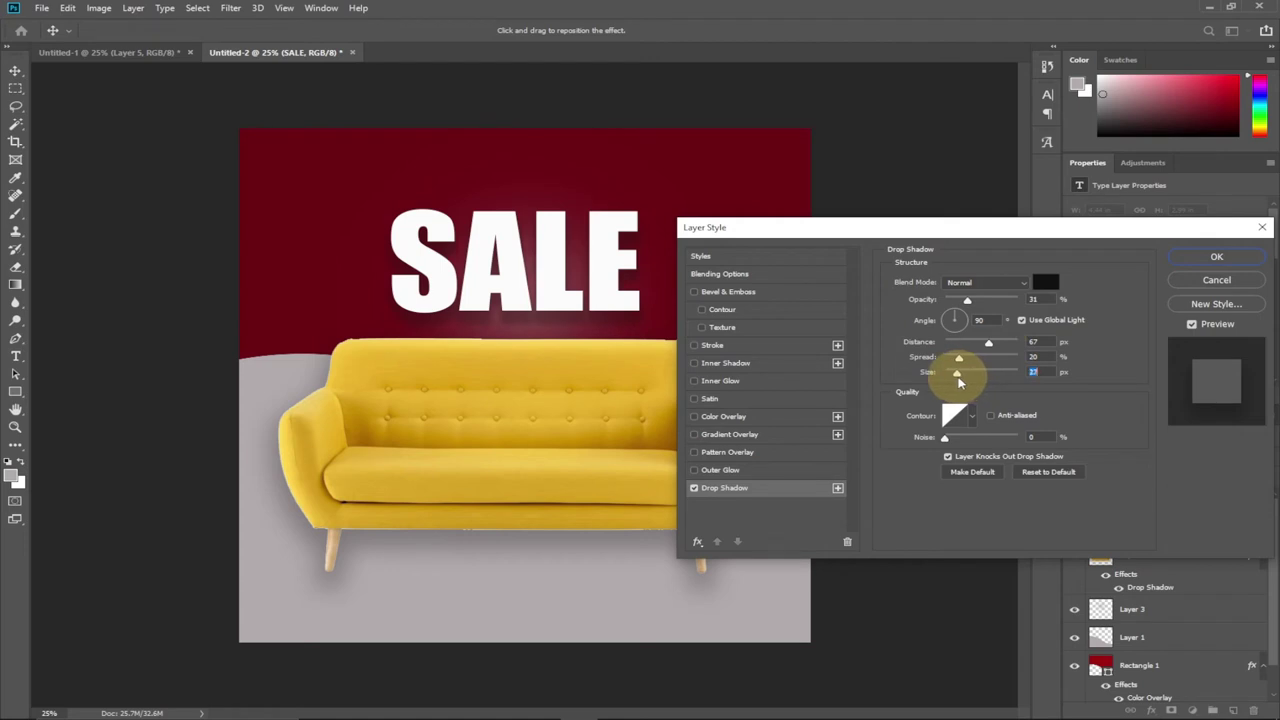
pyautogui.moveTo(994, 348); pyautogui.dragTo(961, 344)
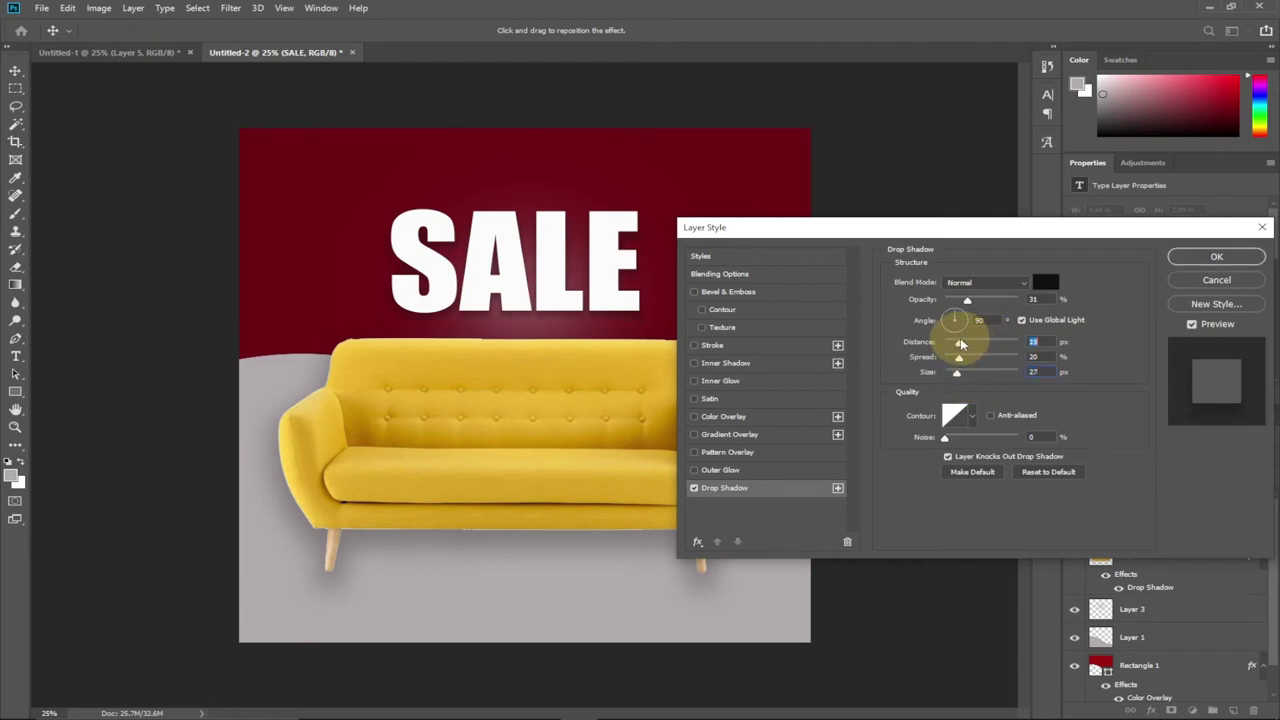
pyautogui.click(1222, 256)
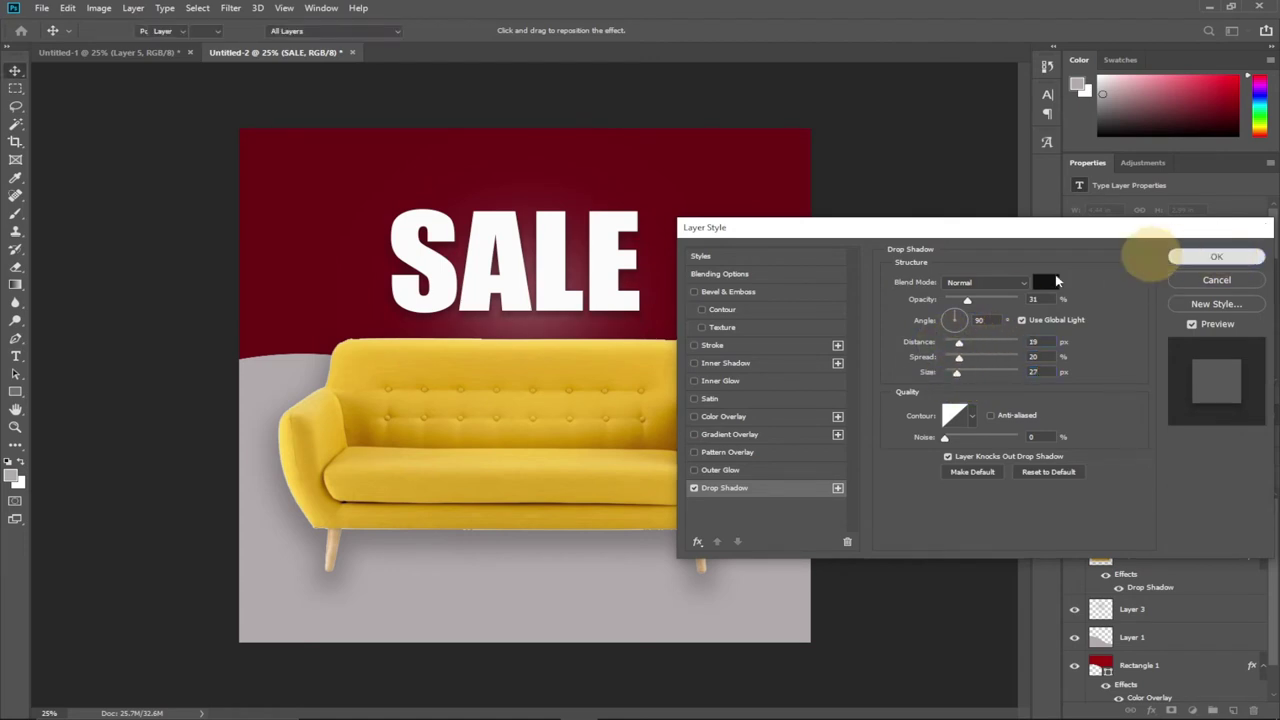
# Check the Big Promo heading in the original Untitled-1 poster and get ready to add text in Untitled-2
pyautogui.click(110, 52)
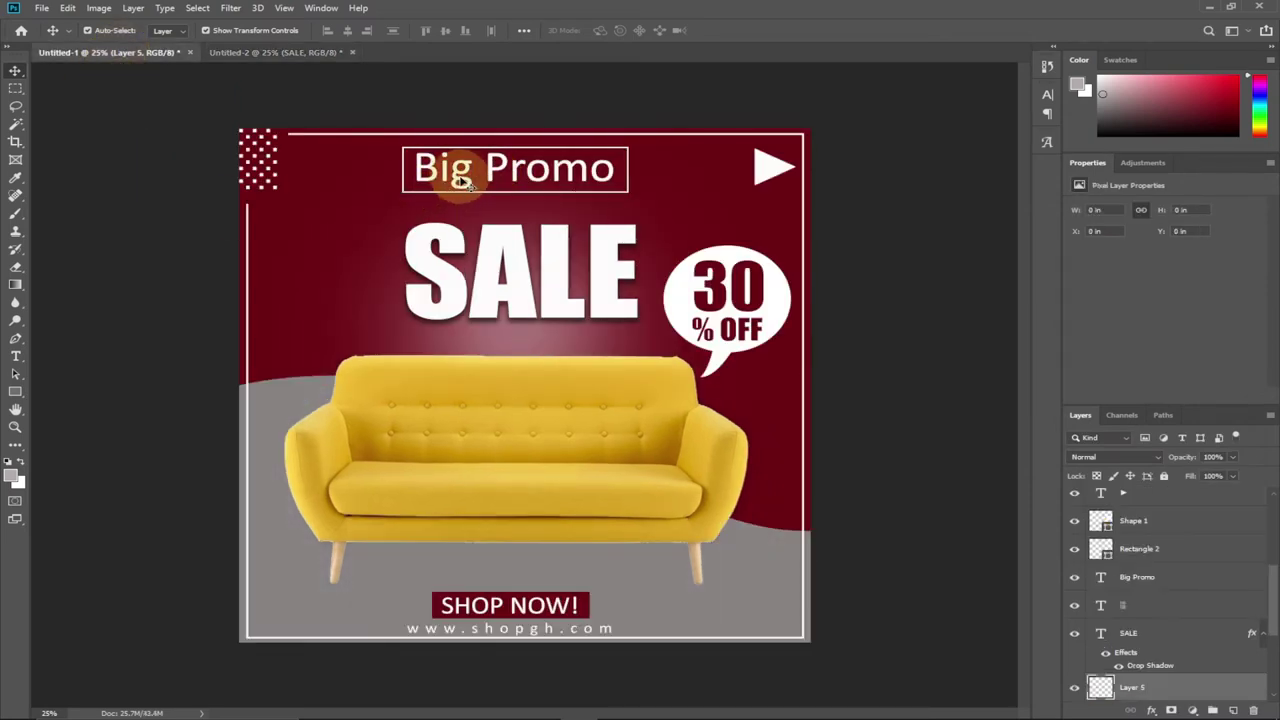
pyautogui.click(272, 52)
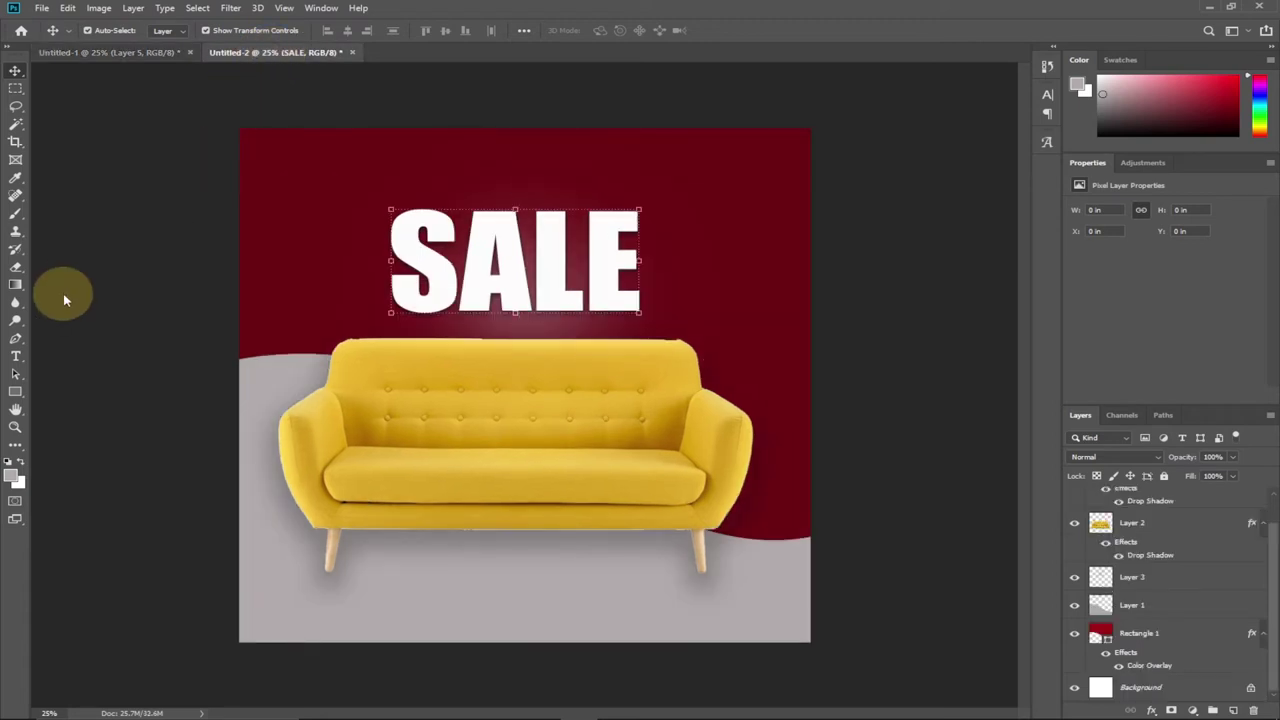
pyautogui.click(17, 357)
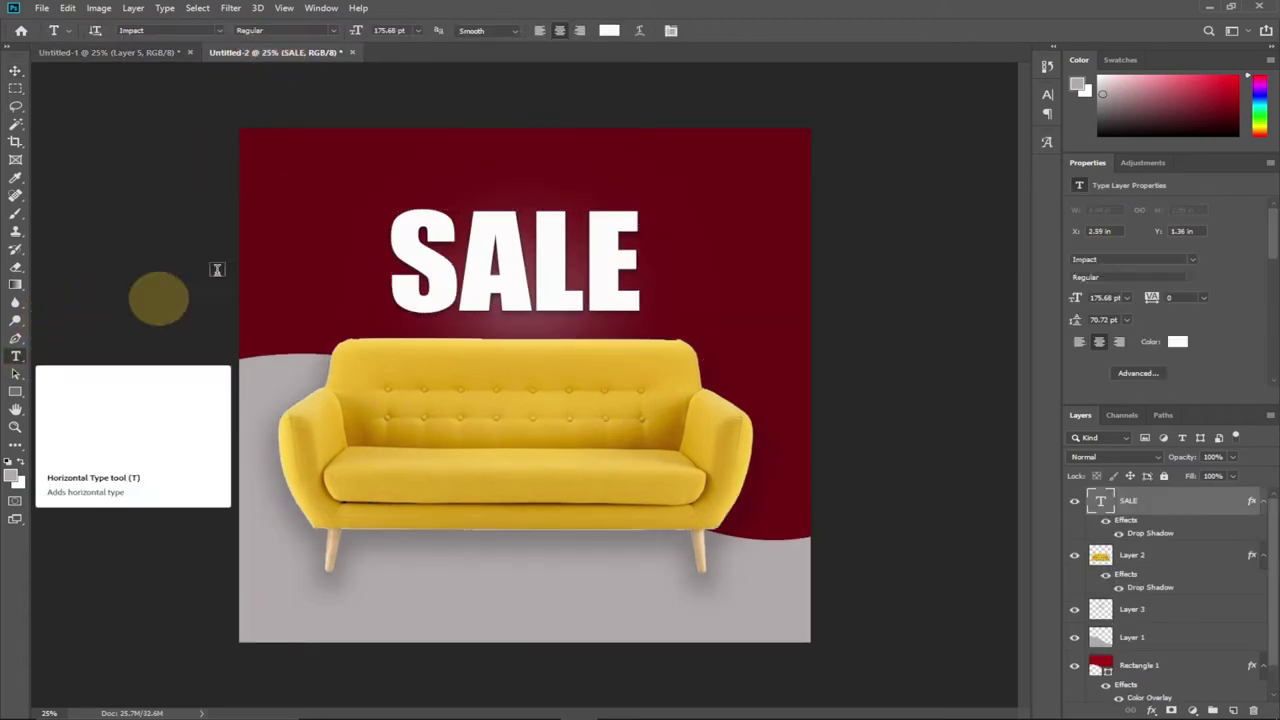
pyautogui.click(222, 31)
pyautogui.click(187, 72)
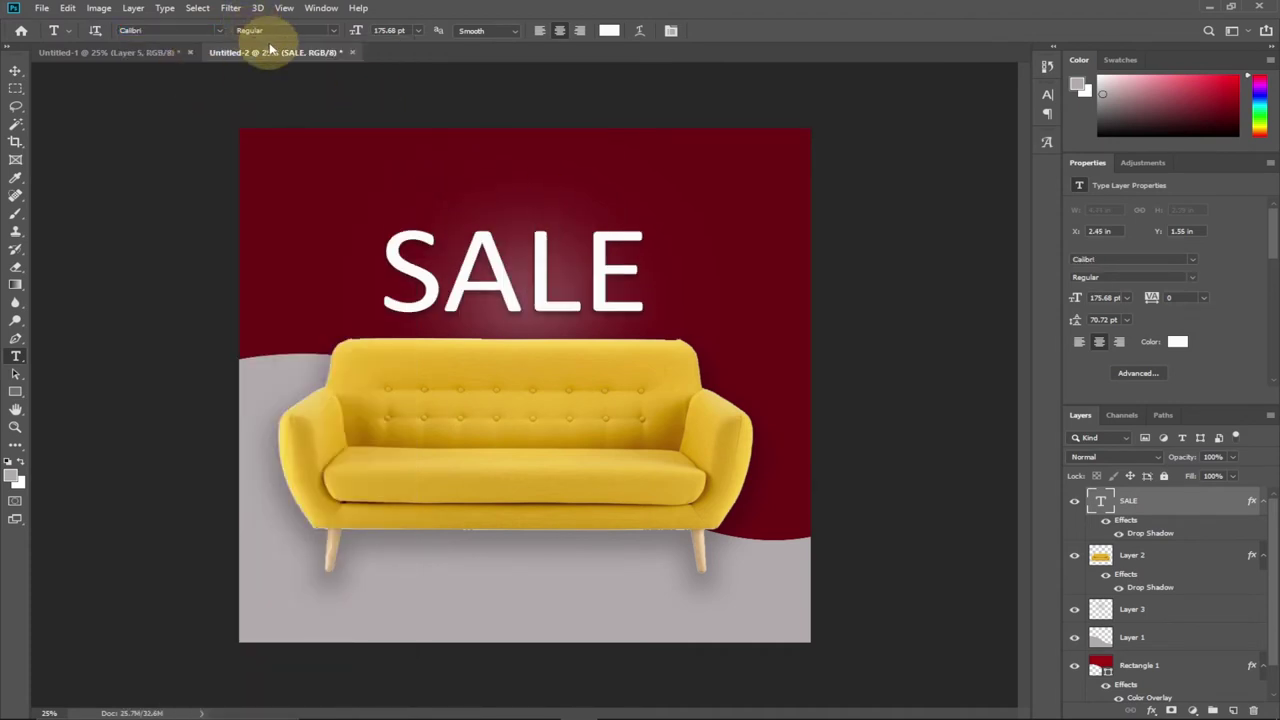
pyautogui.hotkey('ctrl', 'z')
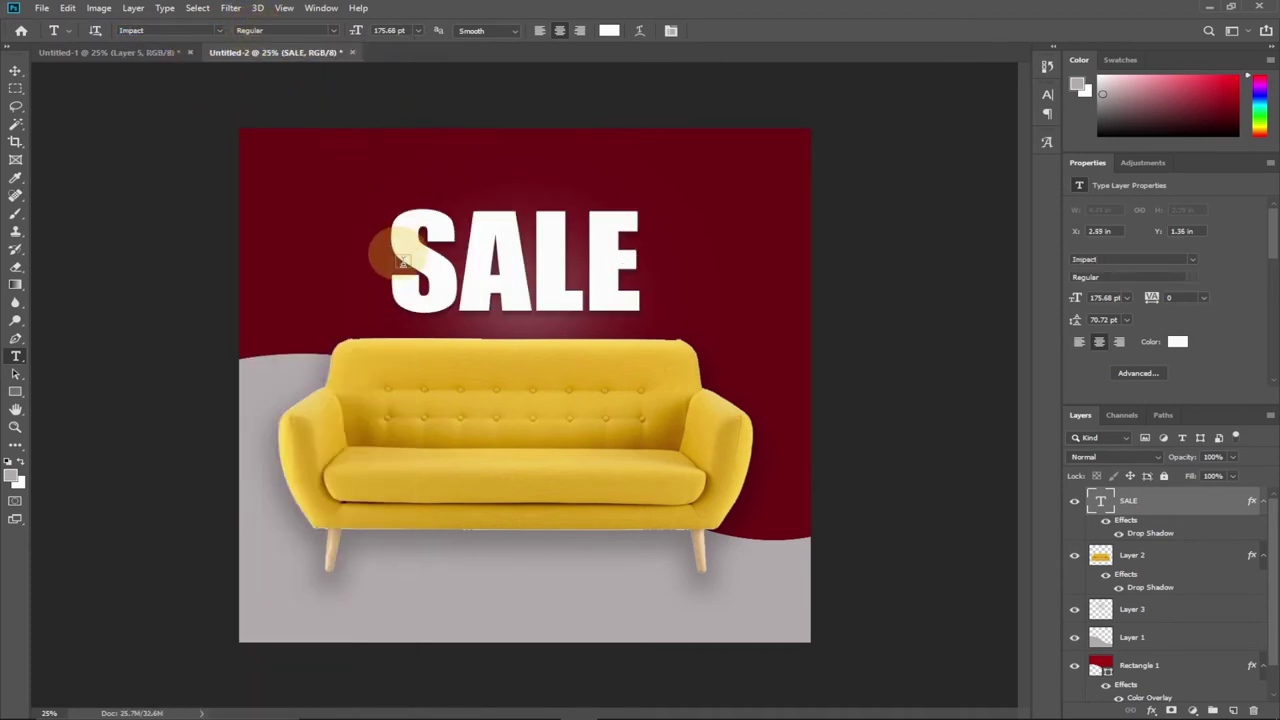
# Add the text Big Promo above SALE, sized at 61.68 pt
pyautogui.click(446, 159)
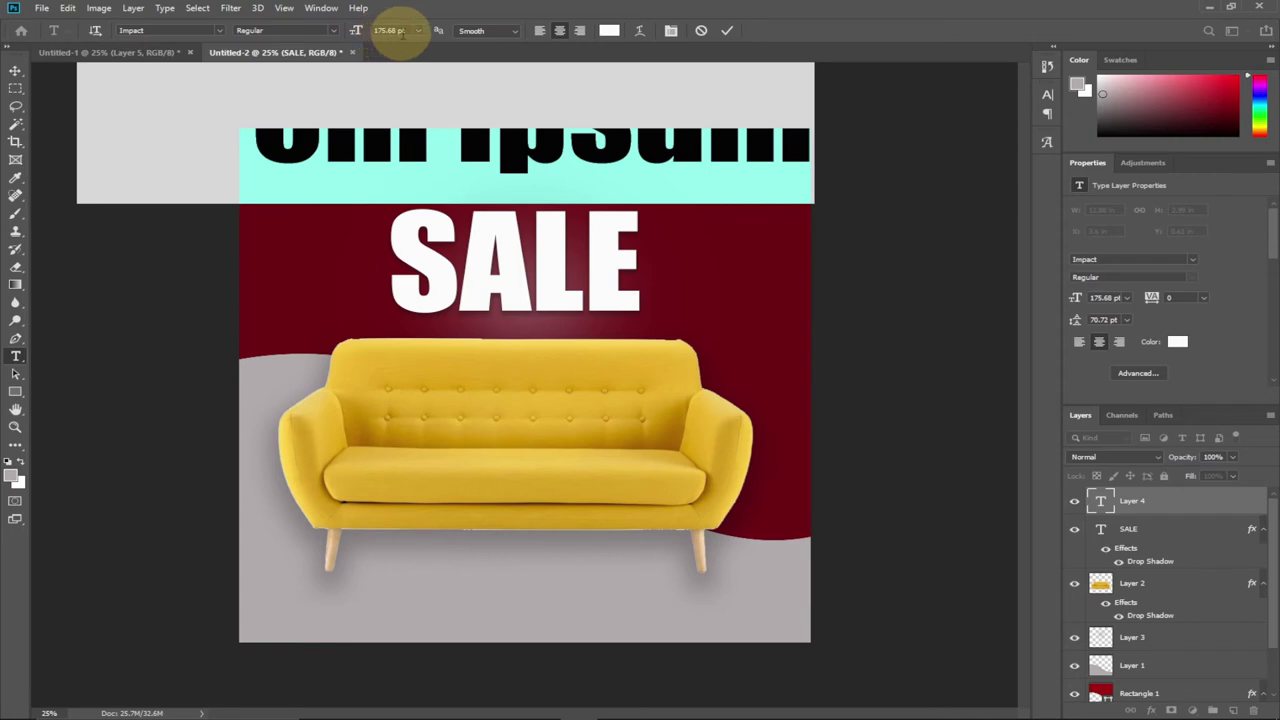
pyautogui.moveTo(339, 30); pyautogui.dragTo(277, 38)
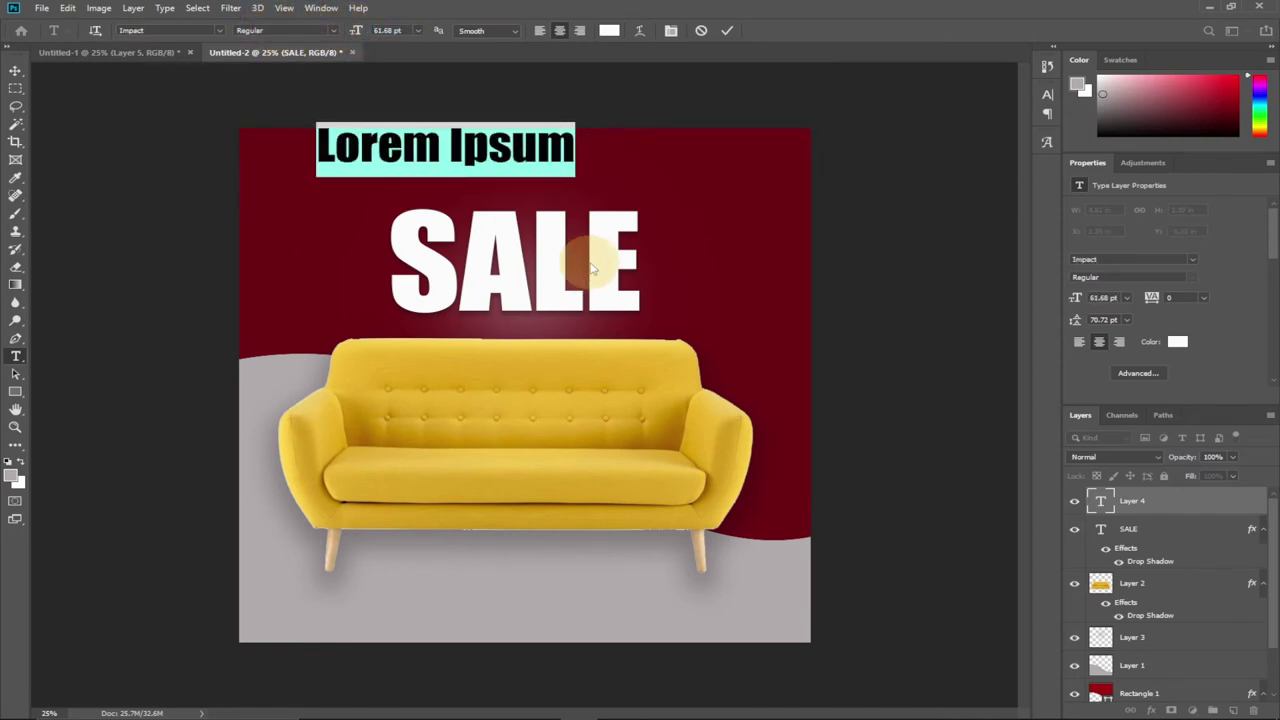
pyautogui.write('blH')
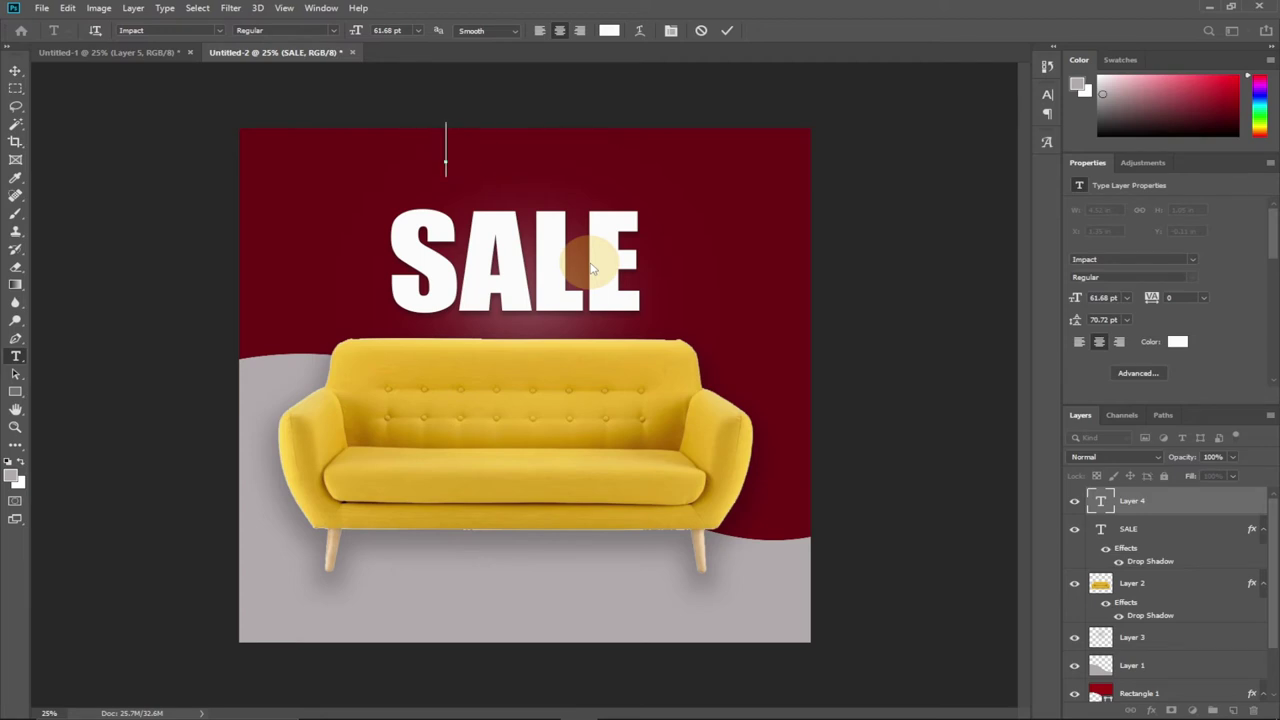
pyautogui.press('BackSpace')
pyautogui.write('g P')
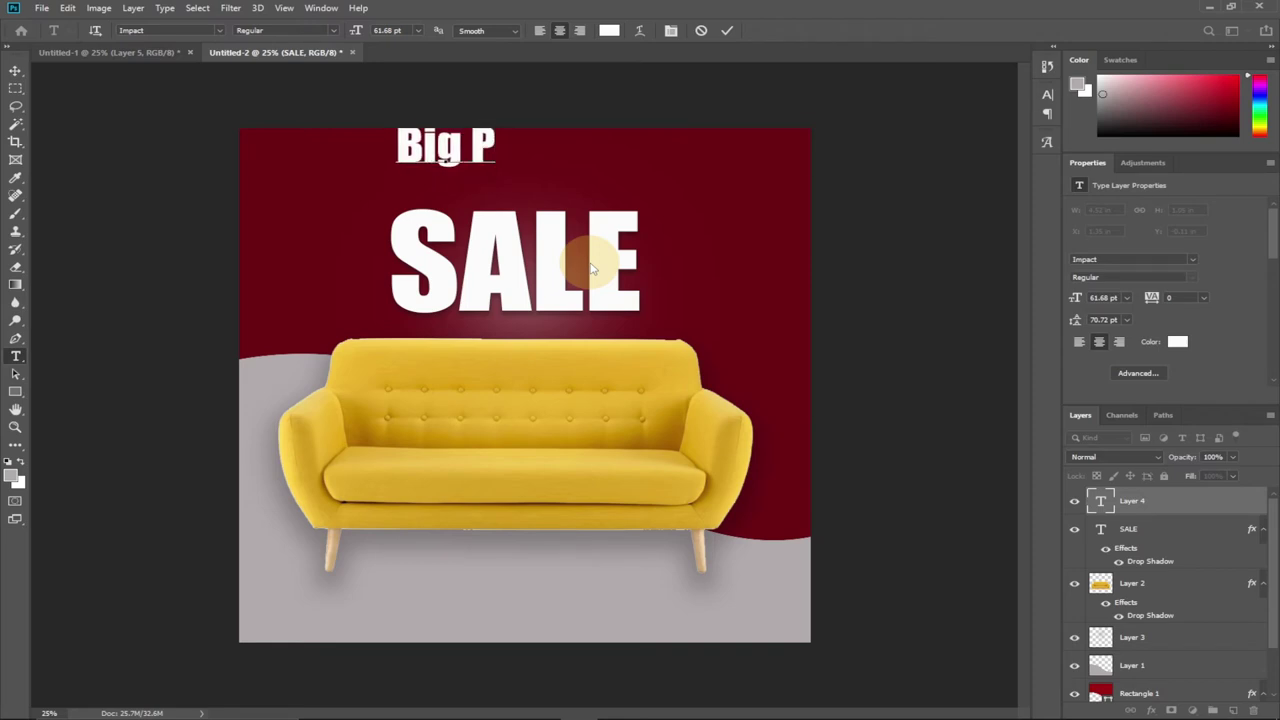
pyautogui.write('romo')
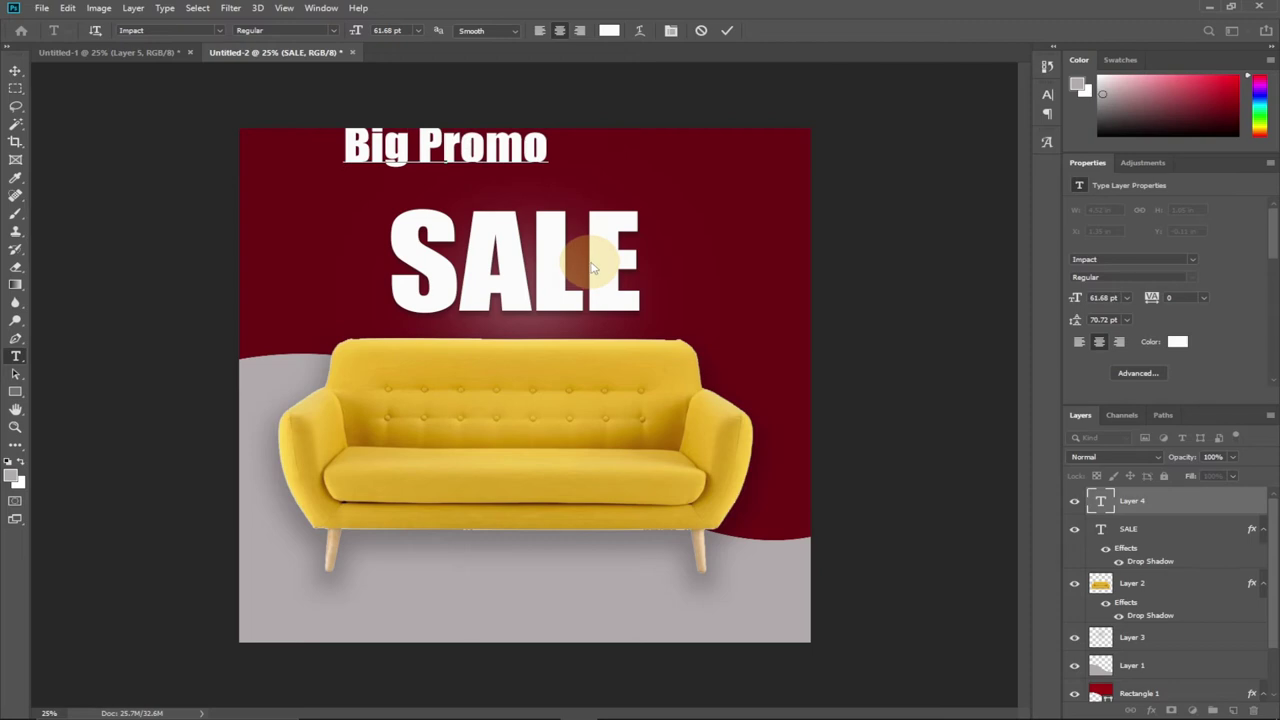
# Change the Big Promo text to the Calibri font and reduce it to 57.68 pt
pyautogui.moveTo(548, 147); pyautogui.dragTo(257, 154)
pyautogui.click(220, 31)
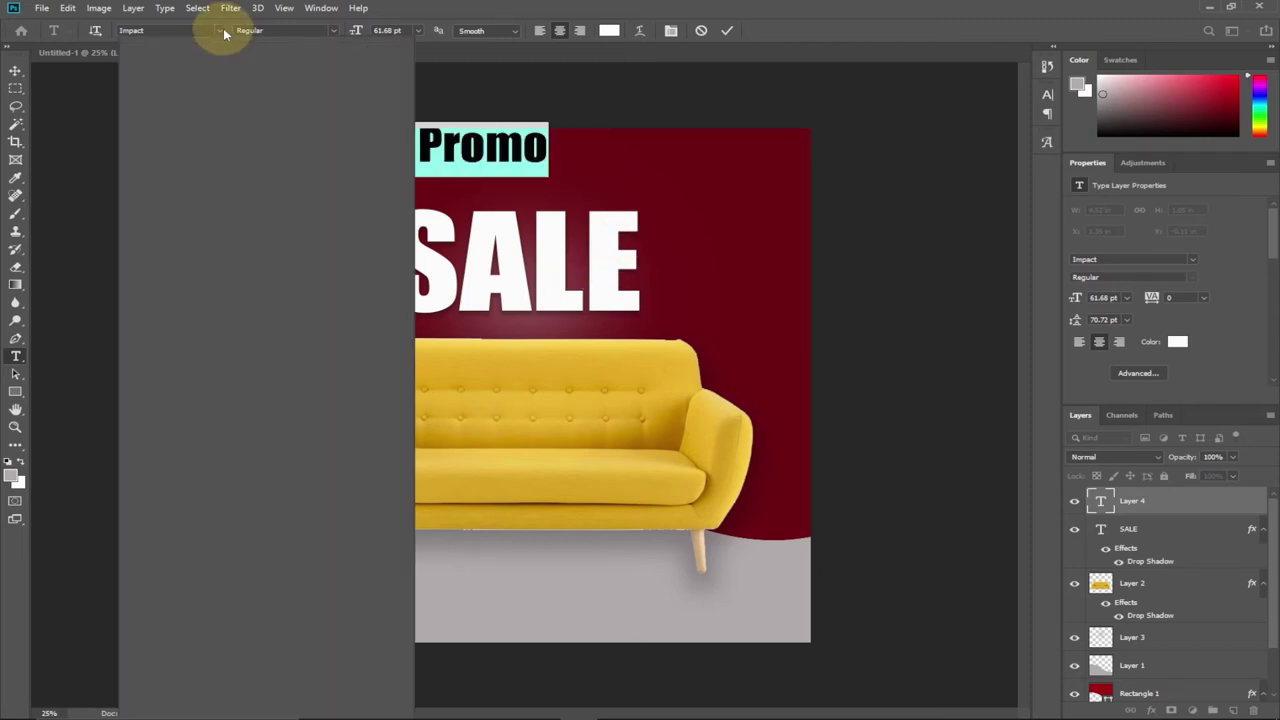
pyautogui.click(168, 58)
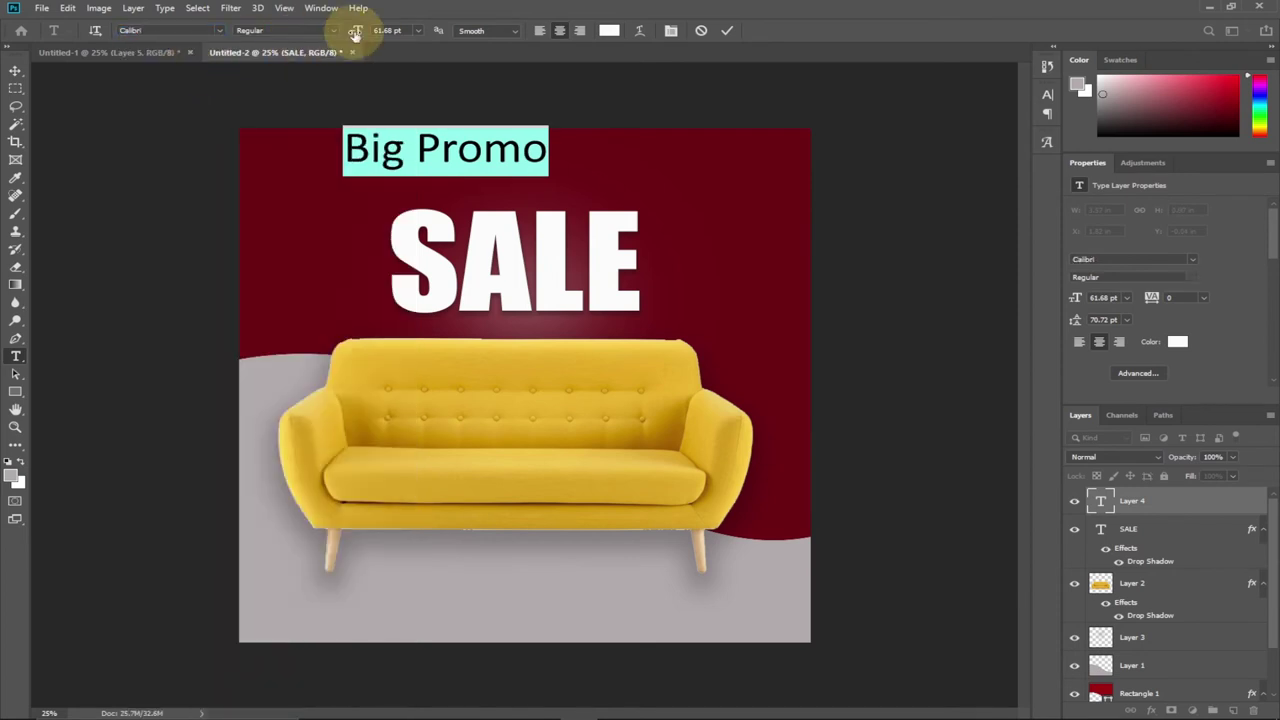
pyautogui.moveTo(356, 31); pyautogui.dragTo(343, 29)
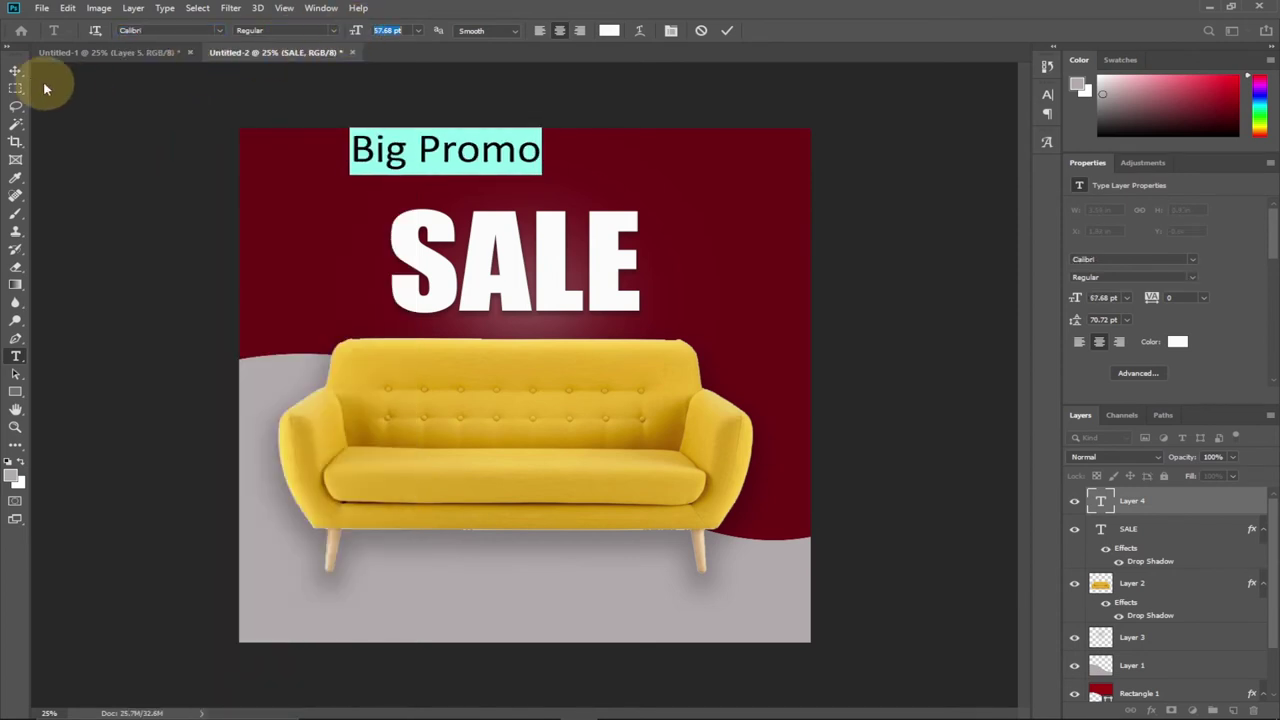
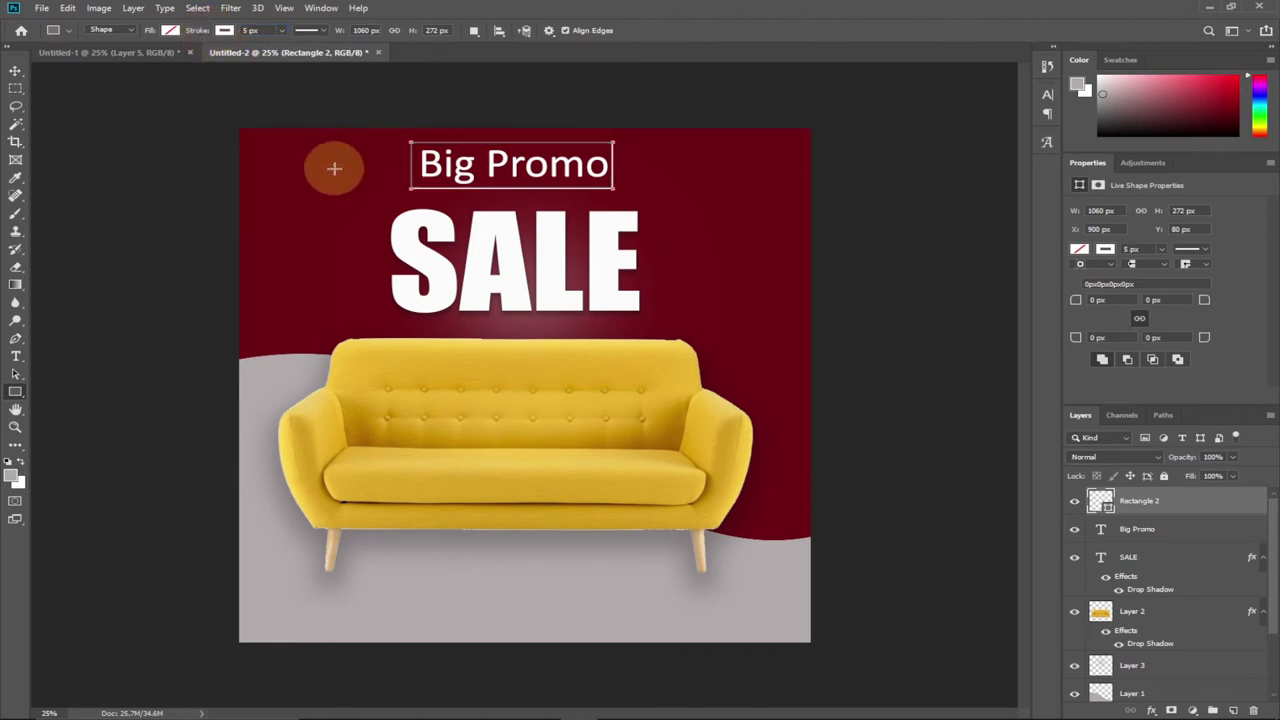
# Deselect the frame around Big Promo and check the white triangle in the original Untitled-1 poster
pyautogui.click(15, 70)
pyautogui.click(127, 130)
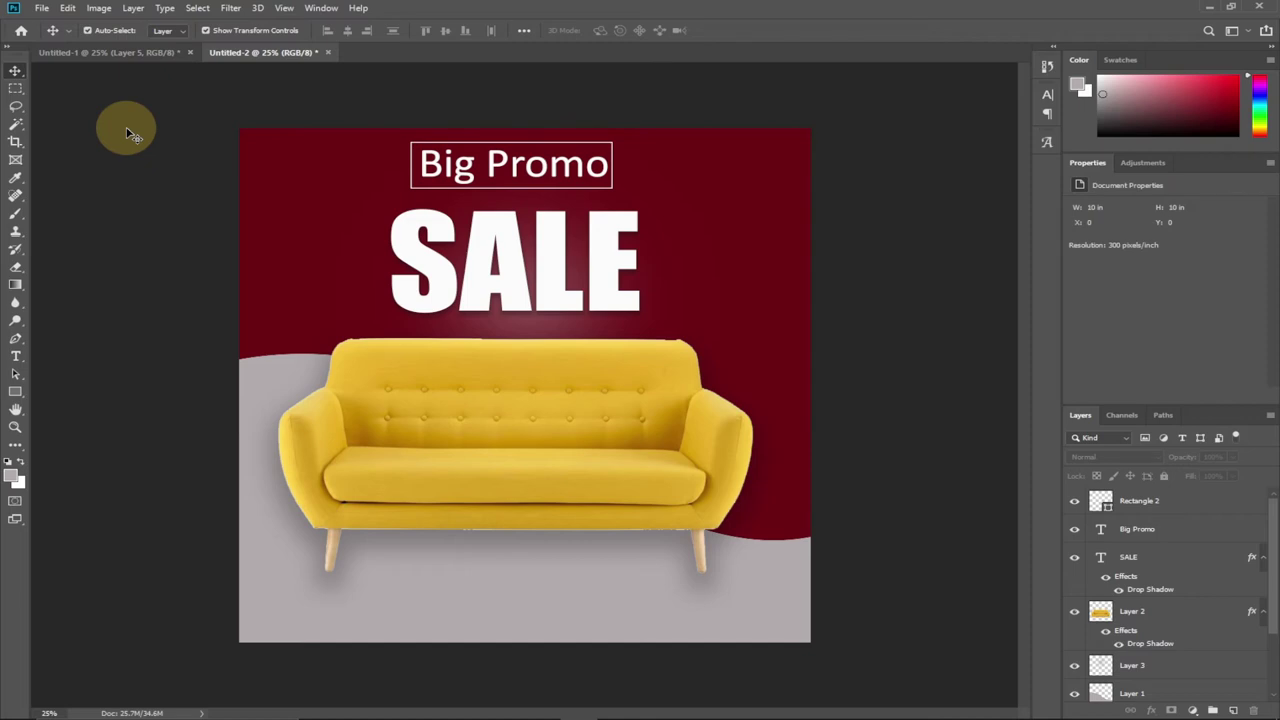
pyautogui.click(106, 54)
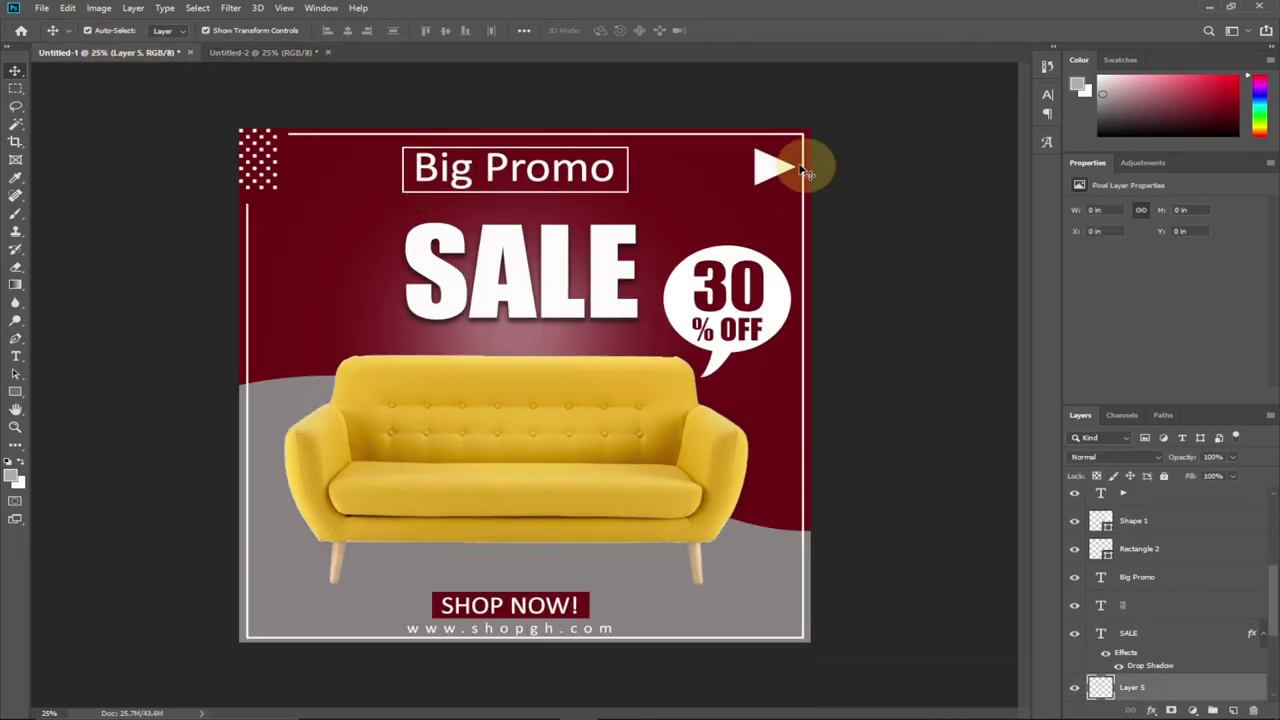
pyautogui.moveTo(776, 175); pyautogui.dragTo(1120, 163)
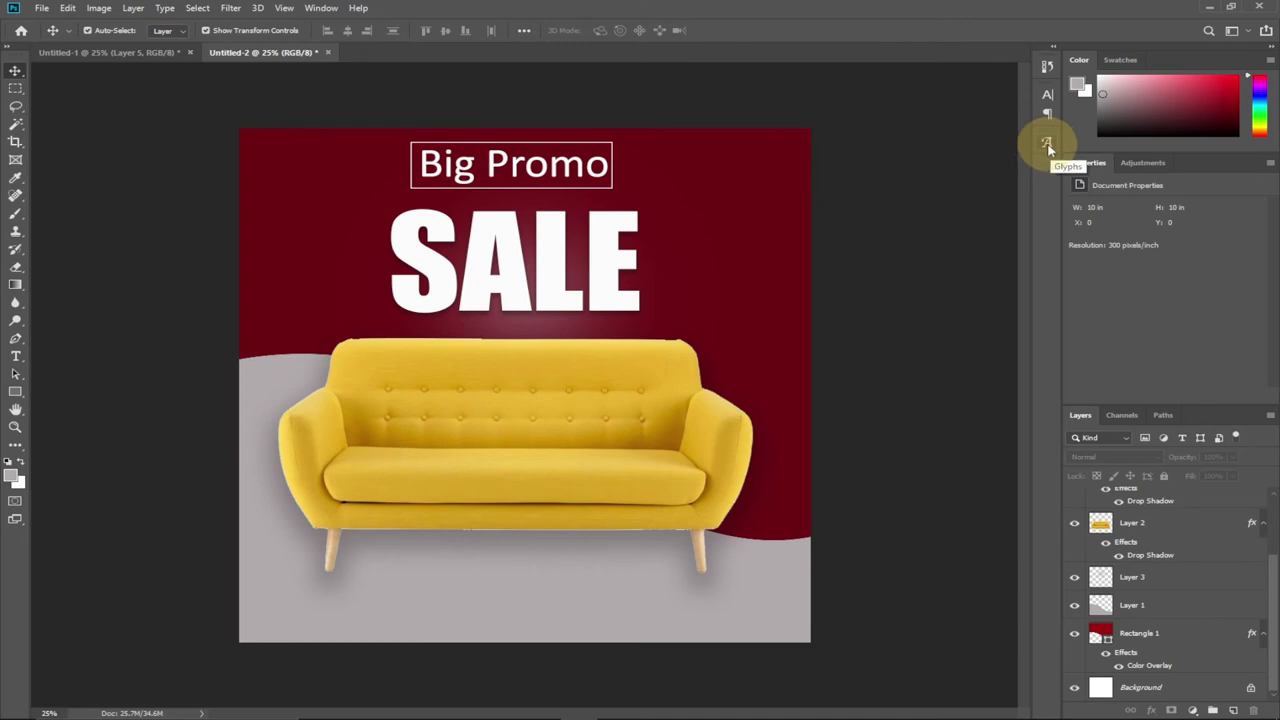
# Show the Glyphs panel, look over its characters and collapse it again
pyautogui.click(320, 8)
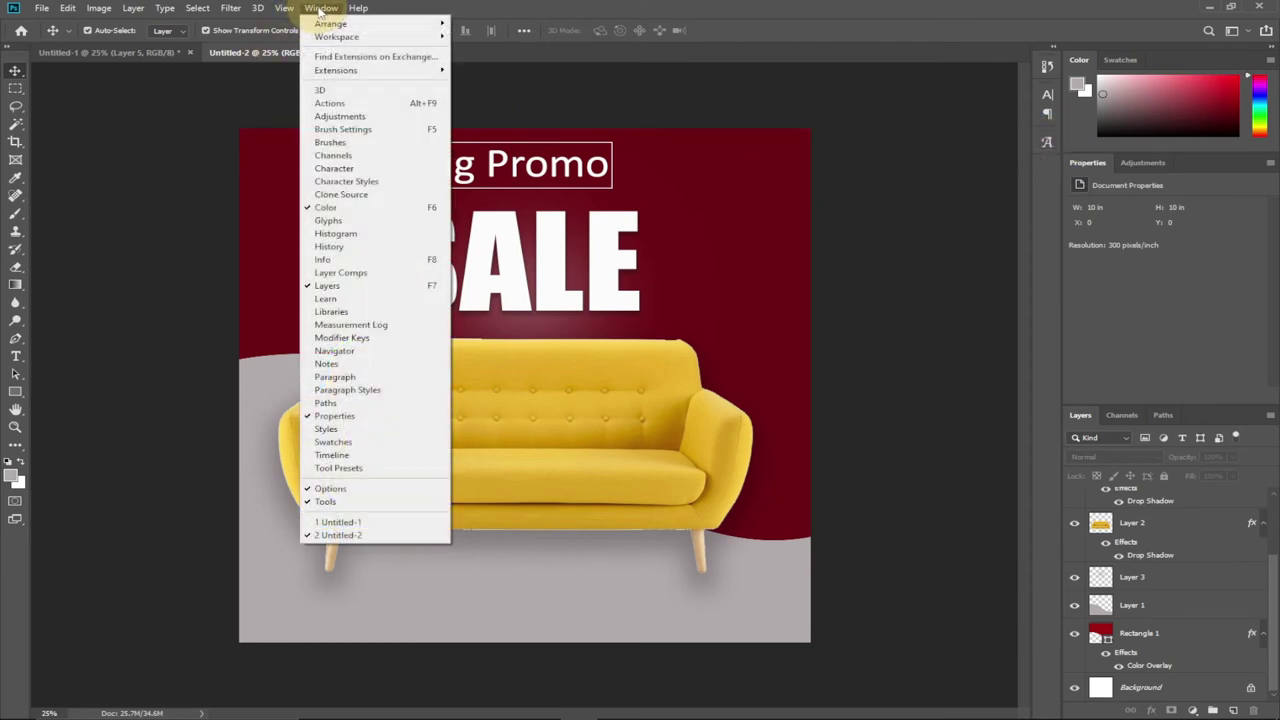
pyautogui.click(322, 220)
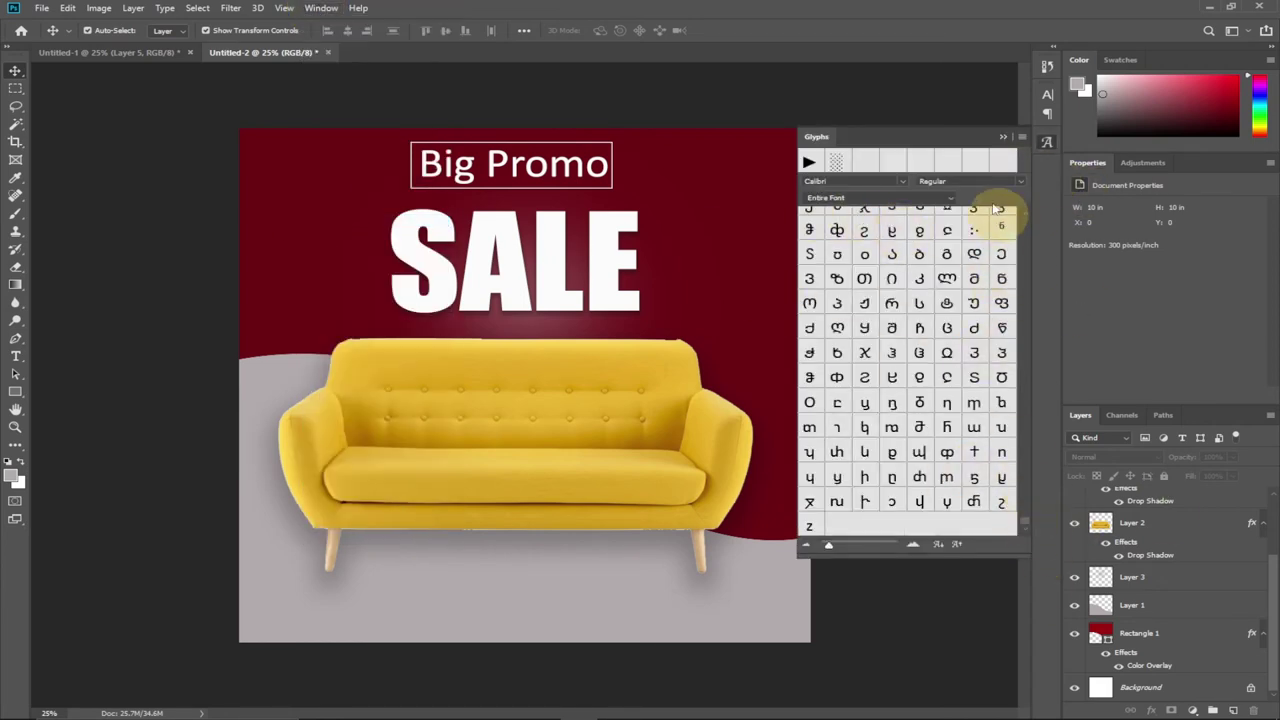
pyautogui.click(1003, 134)
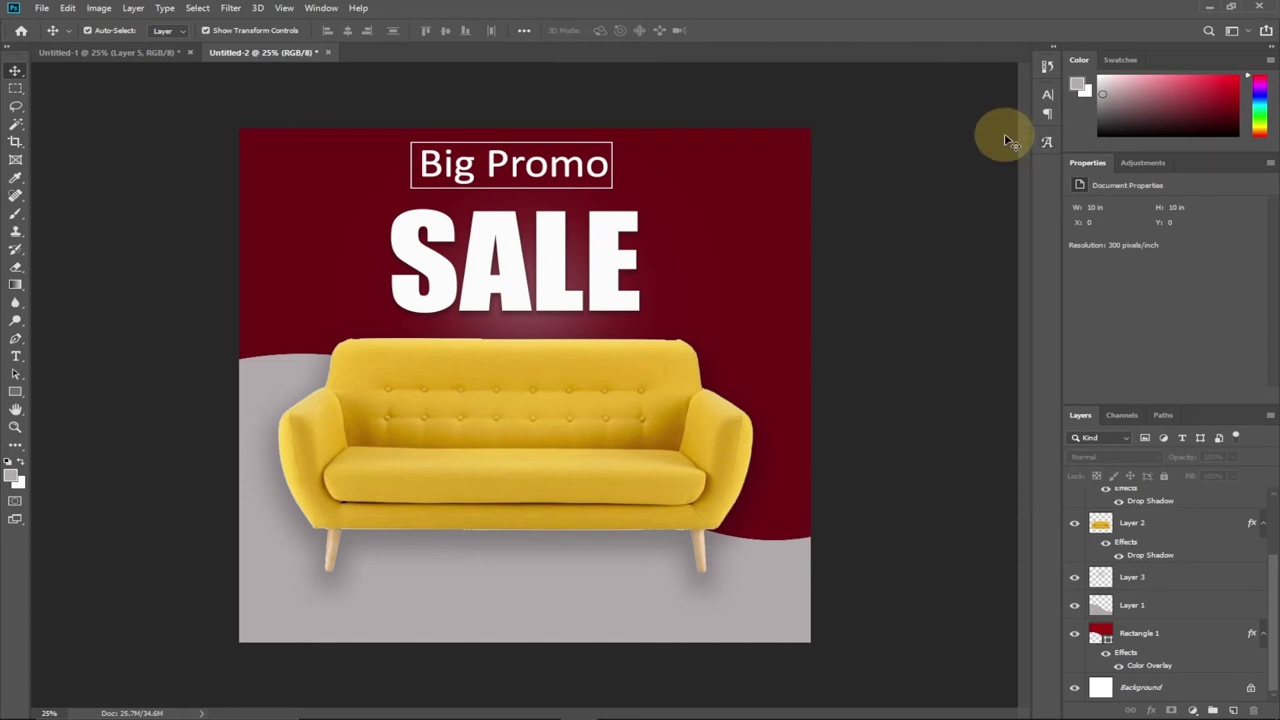
# Insert the solid right-pointing triangle glyph as new text near the poster's upper-right corner, in color fcfcfc
pyautogui.click(16, 356)
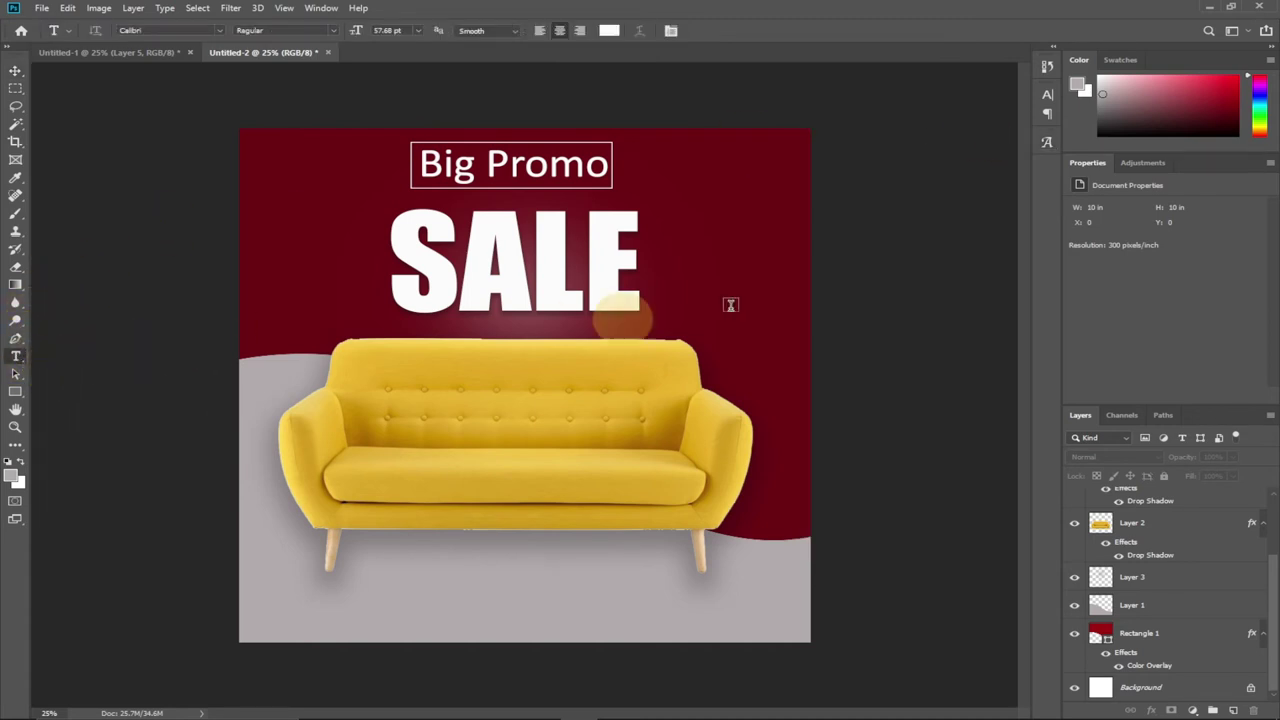
pyautogui.click(746, 180)
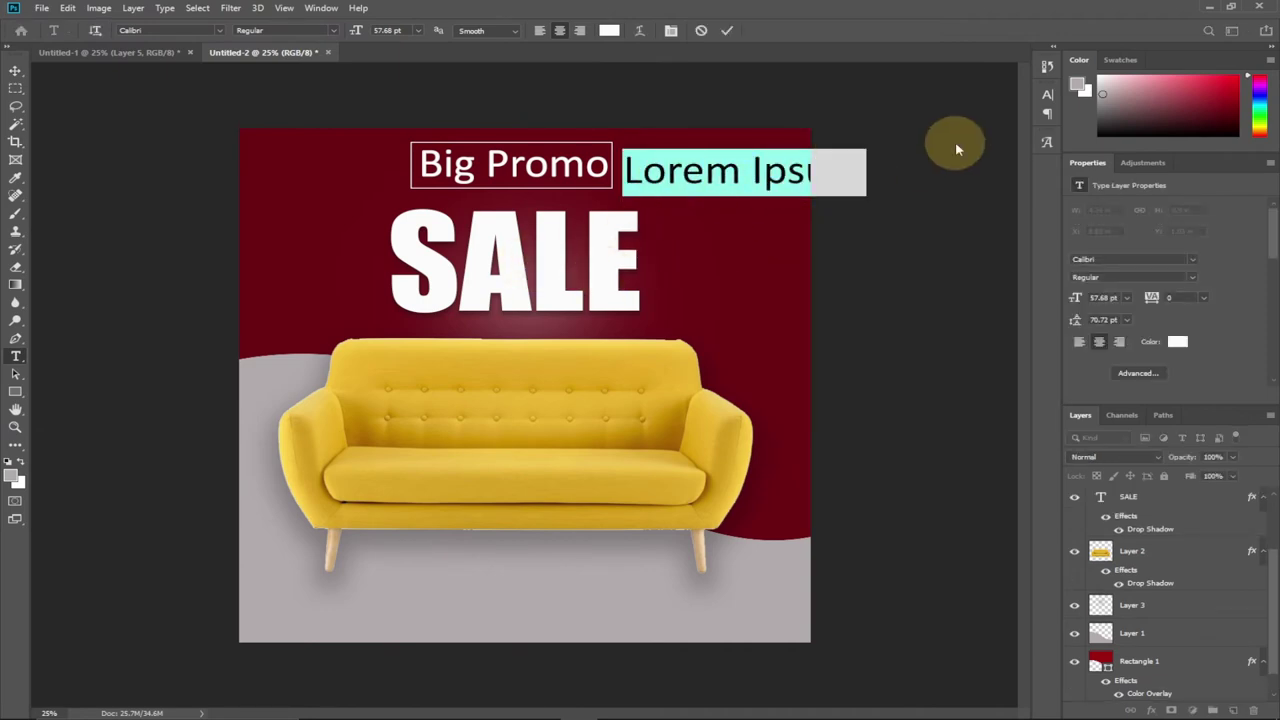
pyautogui.click(1047, 145)
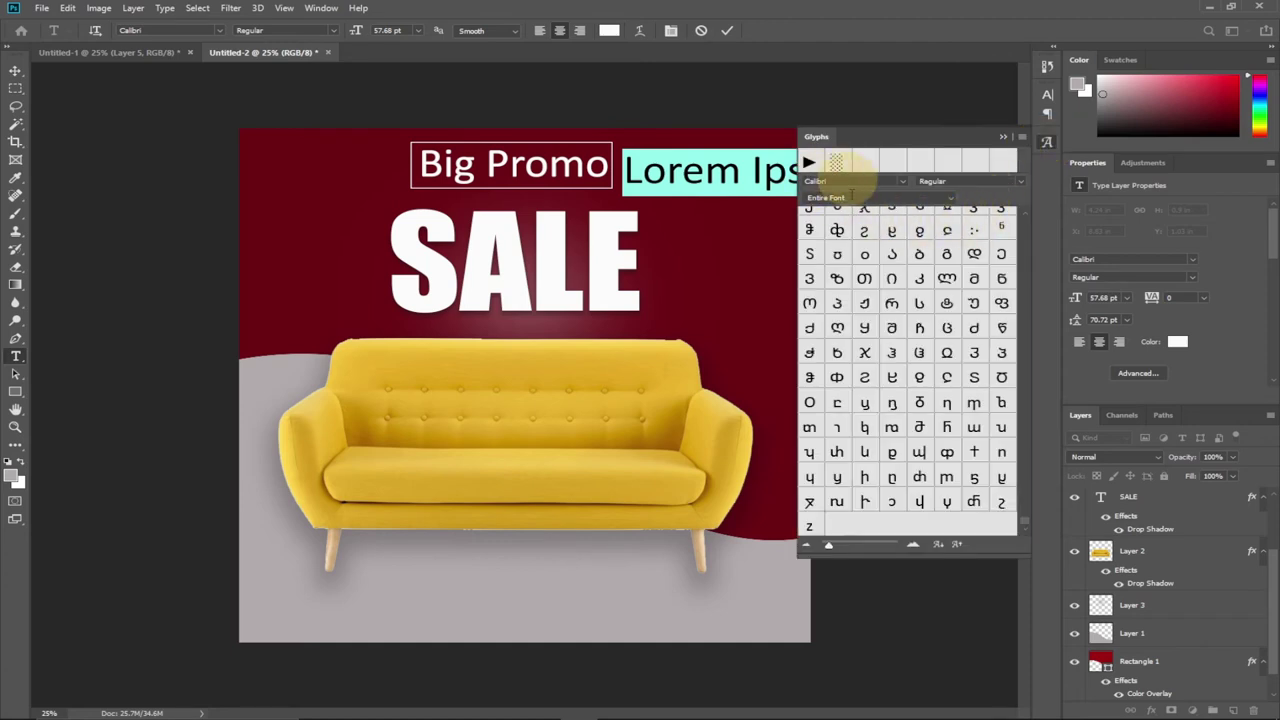
pyautogui.scroll(5, 980, 460)
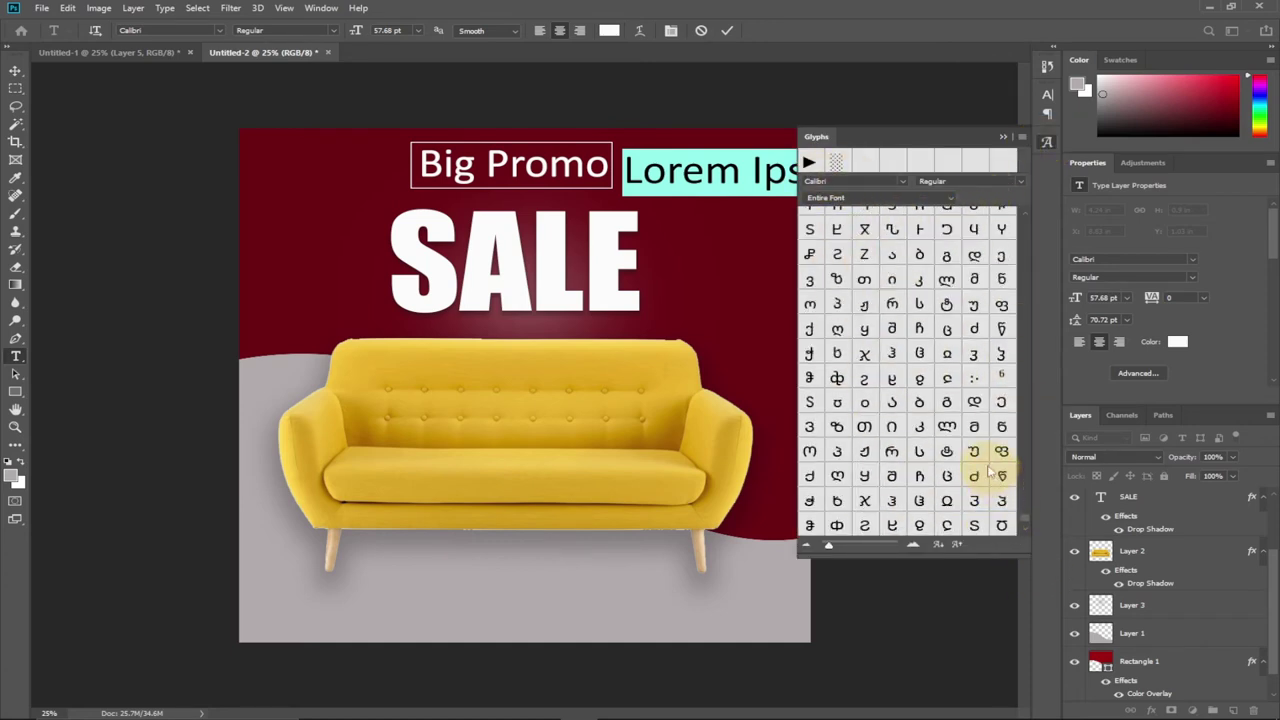
pyautogui.scroll(6, 975, 440)
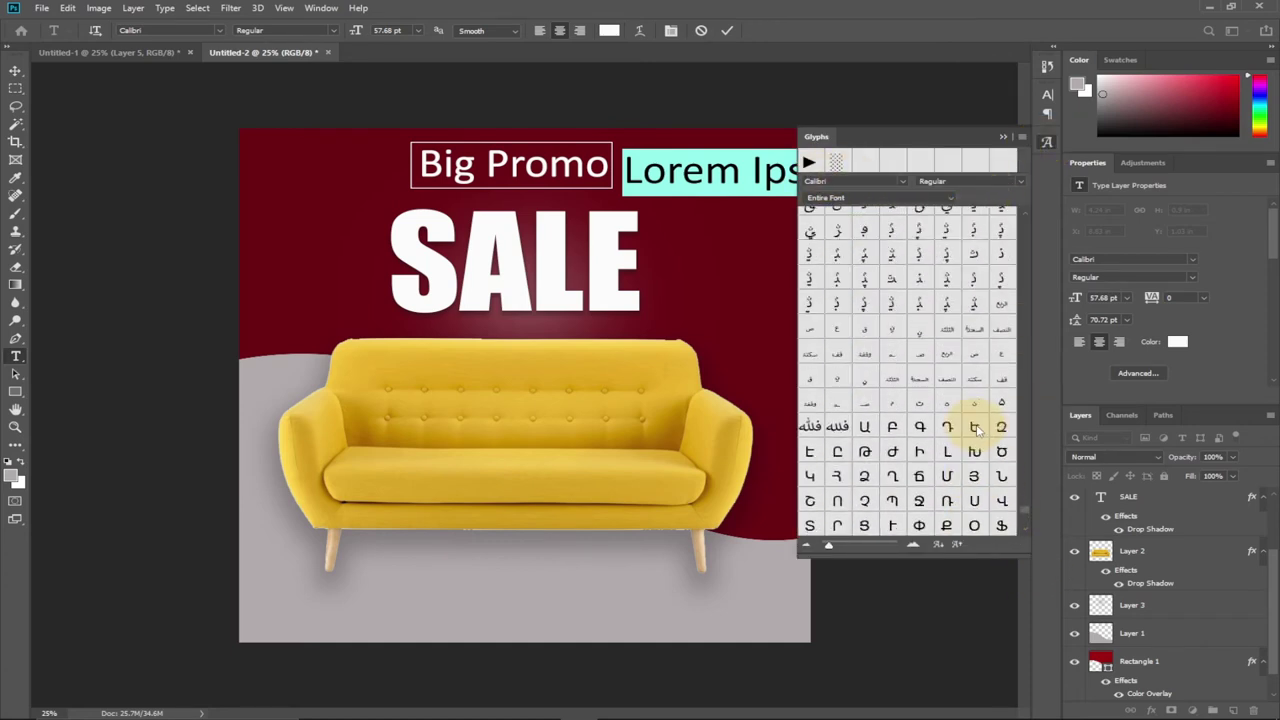
pyautogui.scroll(5, 960, 410)
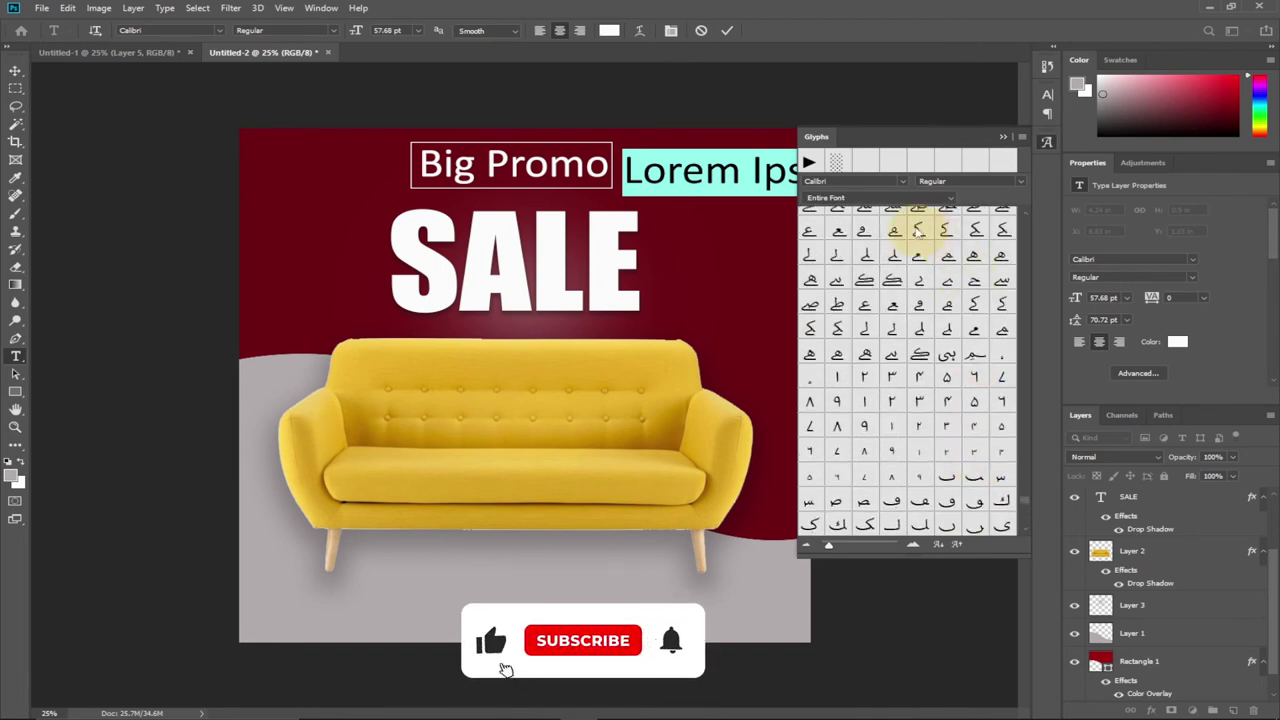
pyautogui.scroll(5, 907, 400)
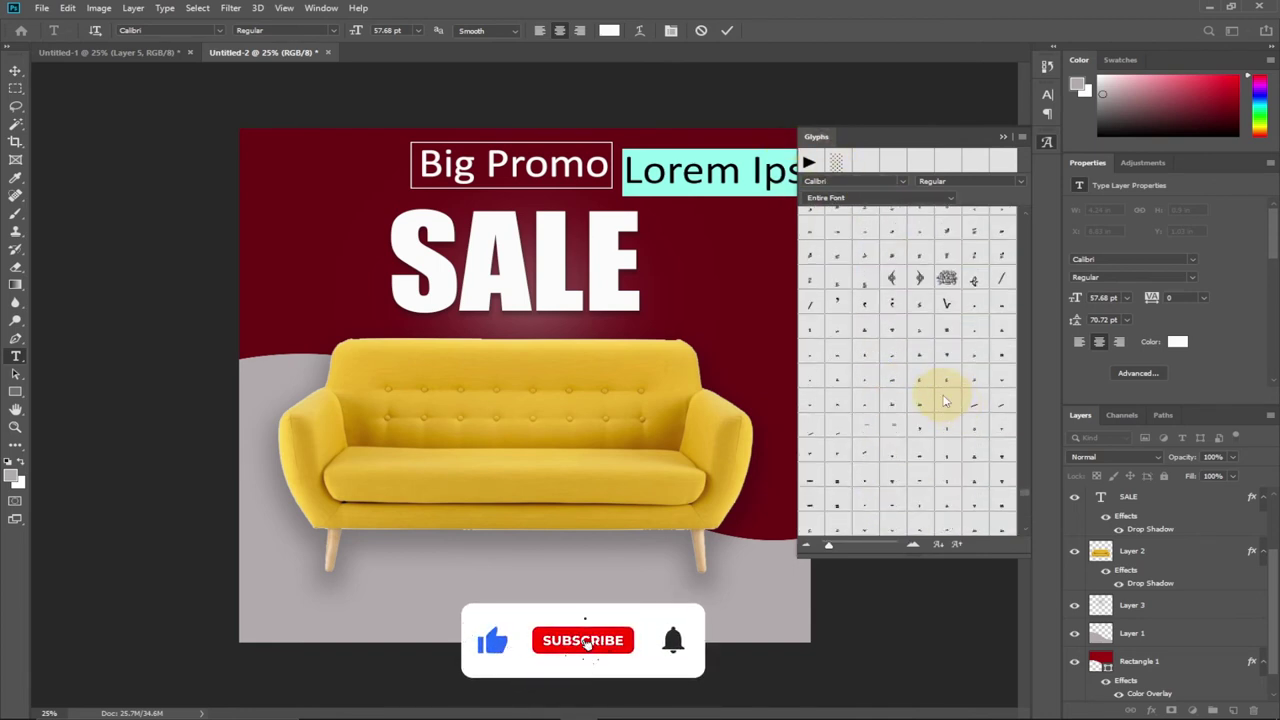
pyautogui.scroll(5, 929, 405)
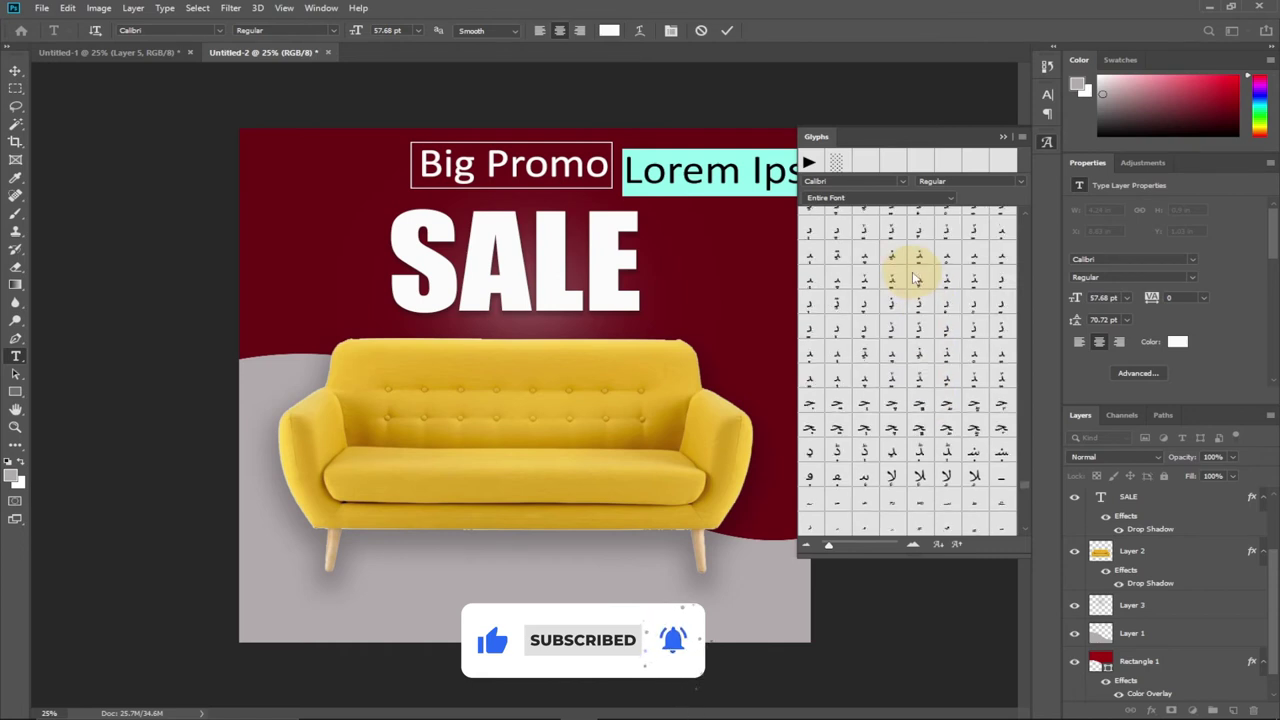
pyautogui.scroll(3, 882, 268)
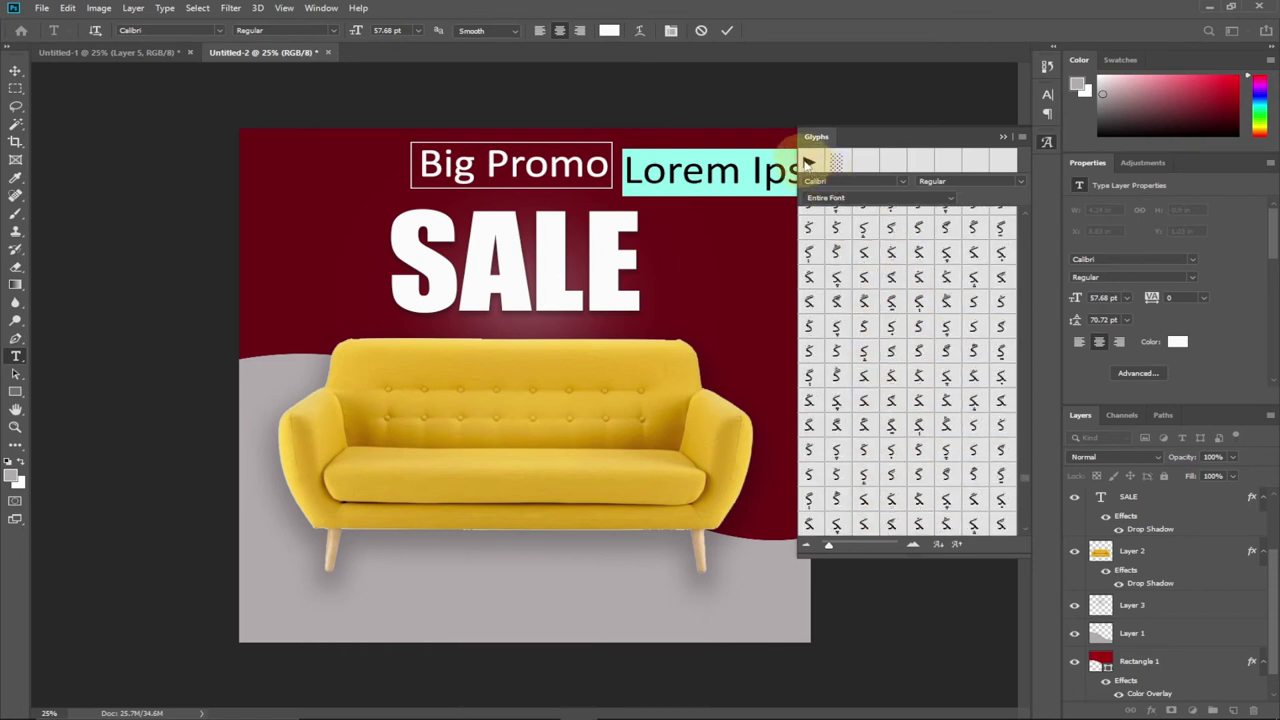
pyautogui.doubleClick(808, 162)
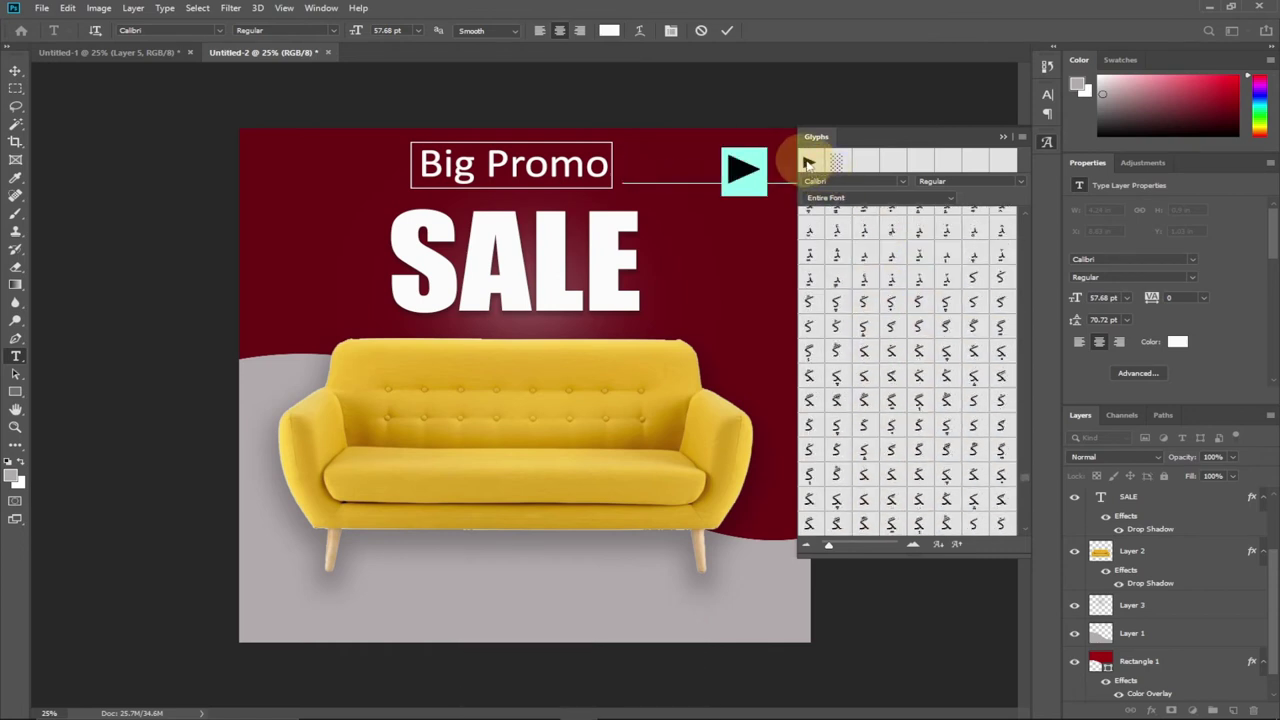
pyautogui.click(608, 31)
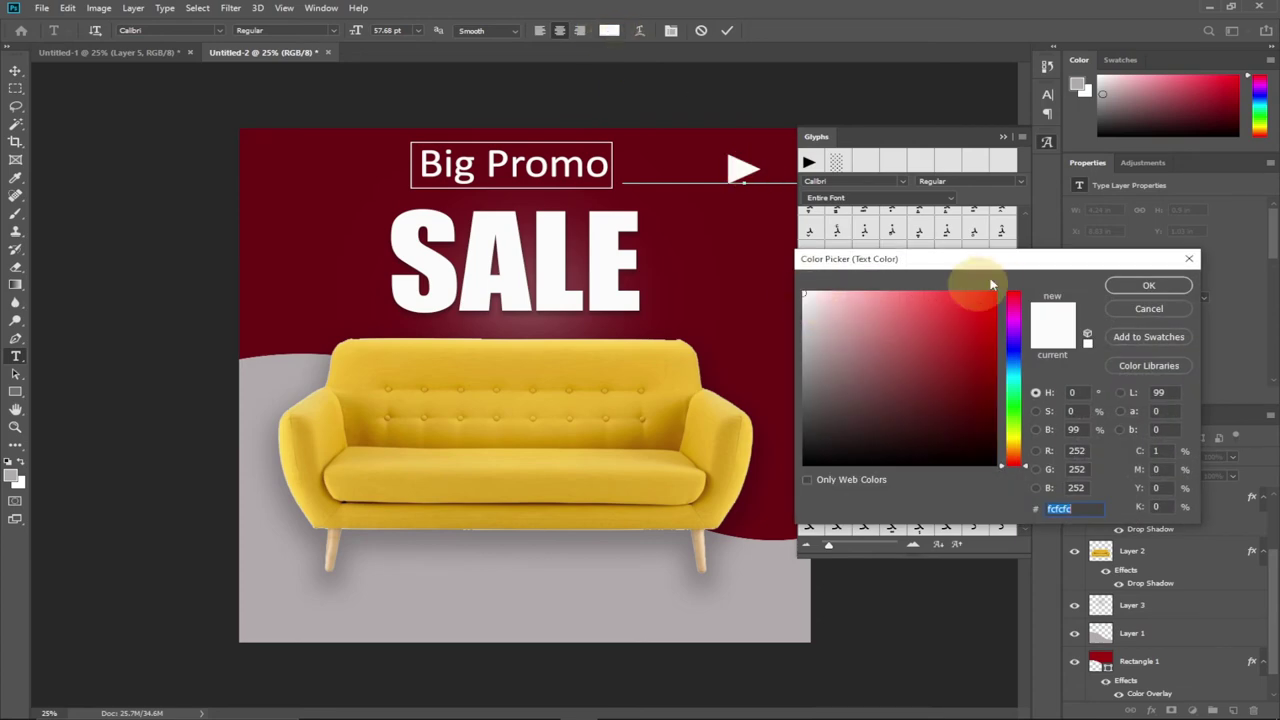
pyautogui.click(1140, 287)
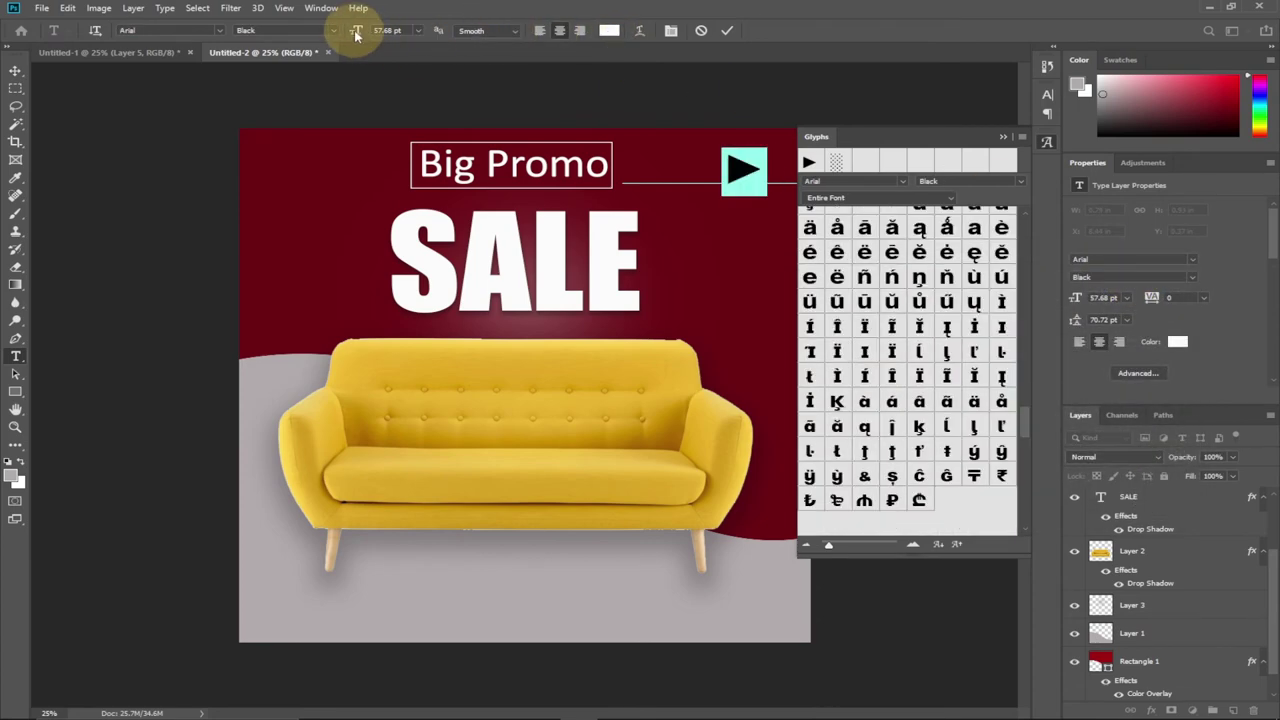
# Enlarge the triangle glyph to 92.68 pt, collapse the glyph list and adjust the triangle's position in the upper-right corner
pyautogui.moveTo(355, 30); pyautogui.dragTo(371, 24)
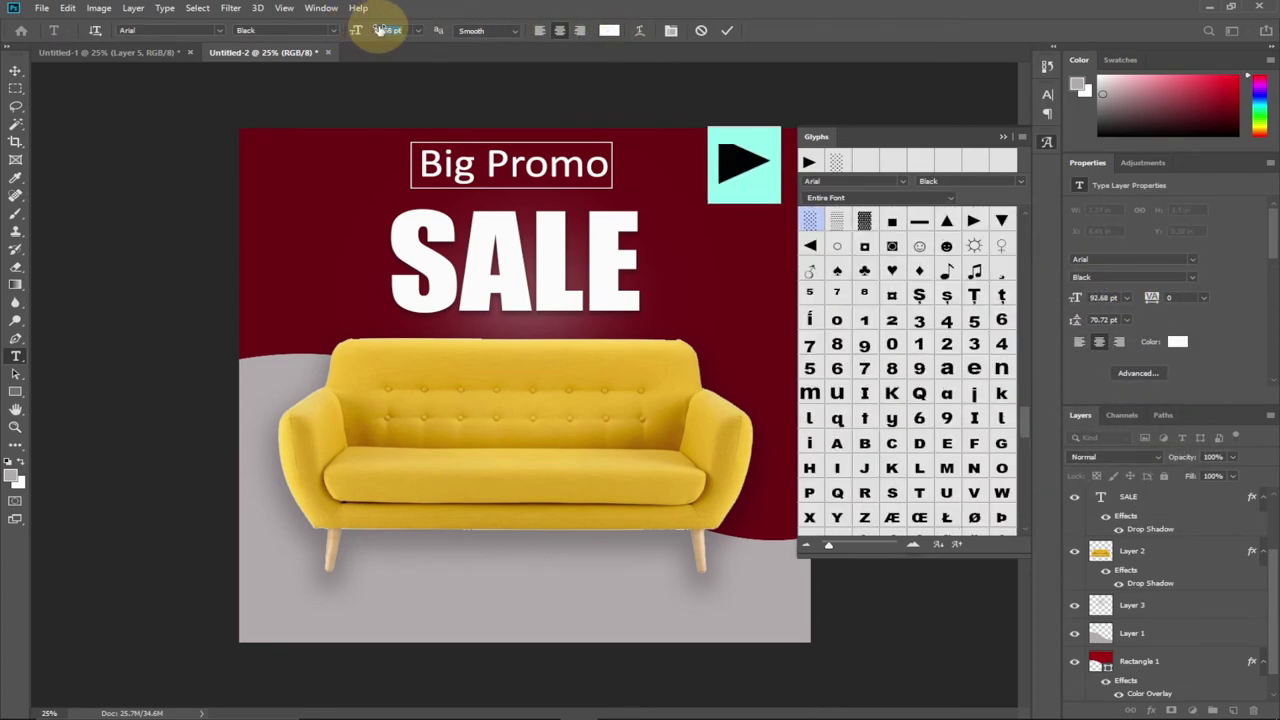
pyautogui.click(15, 70)
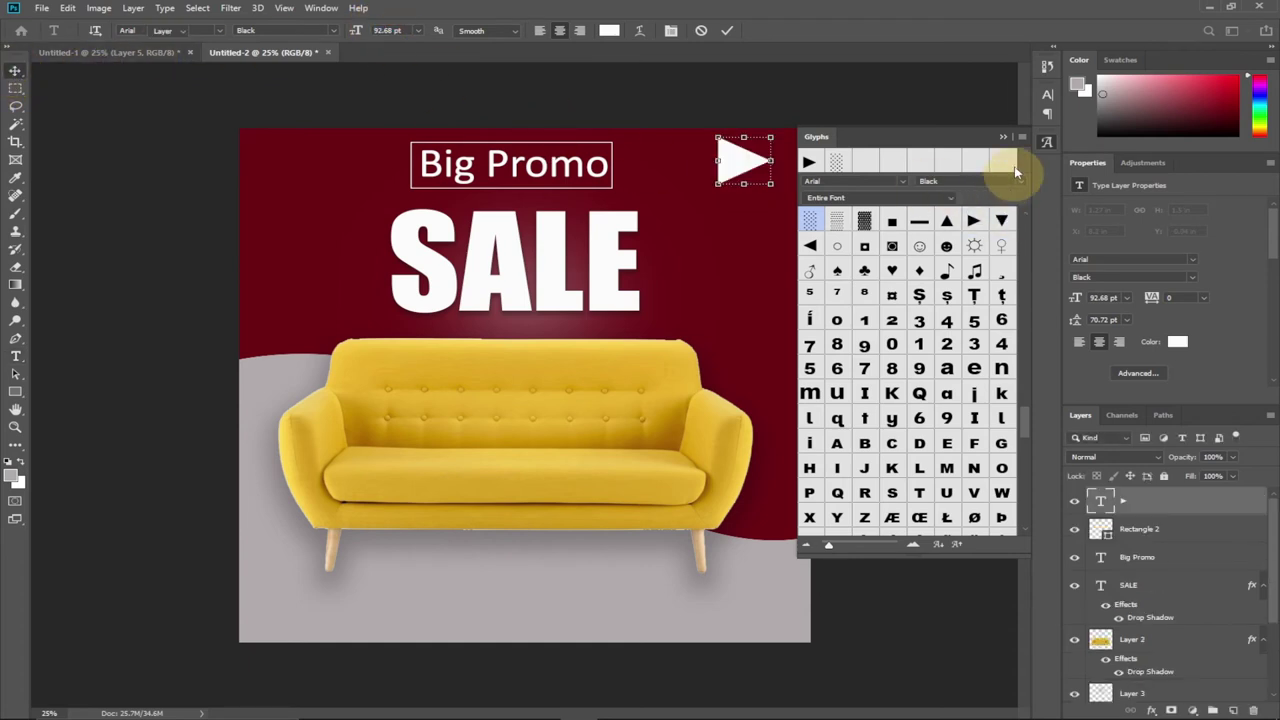
pyautogui.click(1003, 136)
pyautogui.moveTo(716, 190); pyautogui.dragTo(733, 197)
# Check the dot pattern in the Untitled-1 poster's upper-left corner, and reselect the white triangle glyph in Untitled-2
pyautogui.click(157, 56)
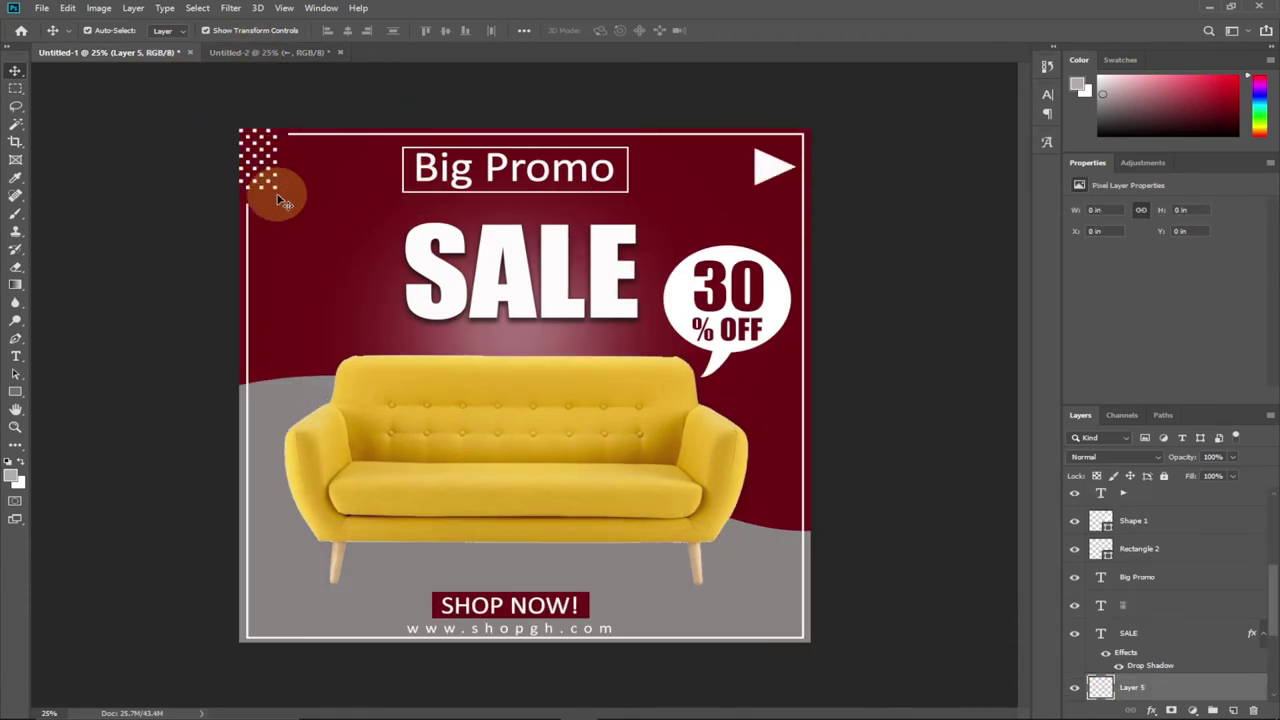
pyautogui.click(257, 52)
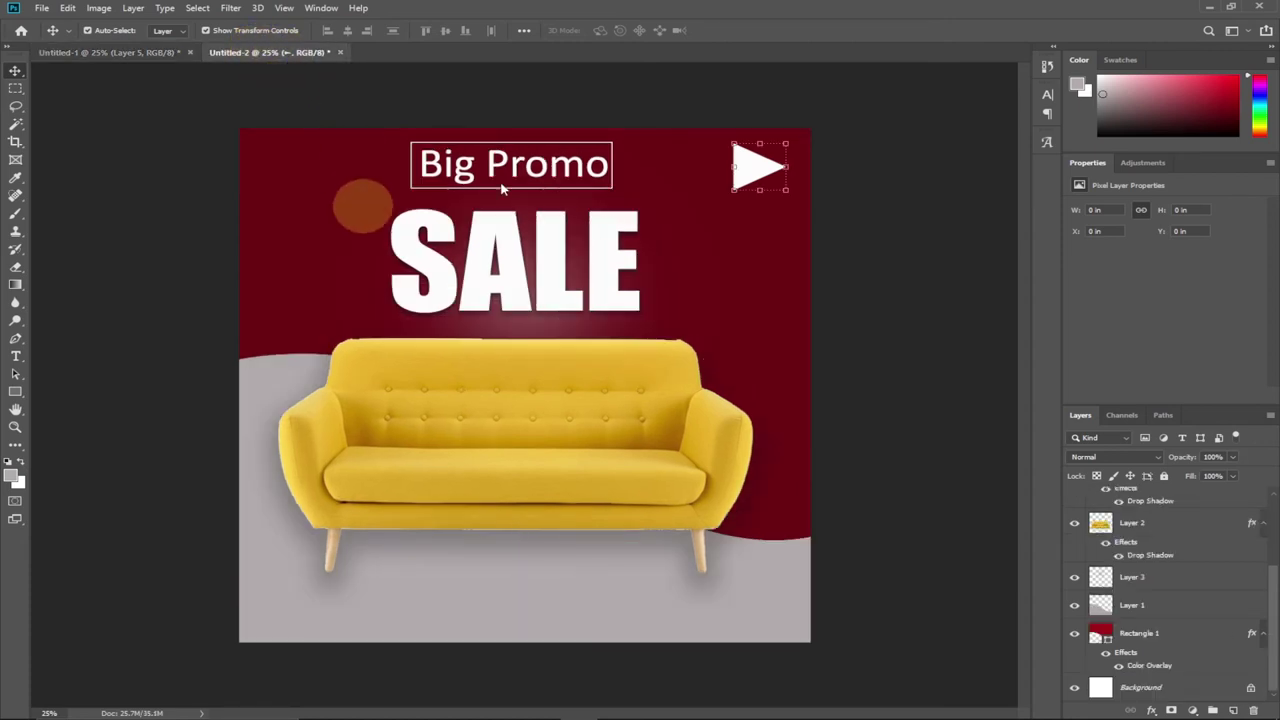
pyautogui.click(755, 187)
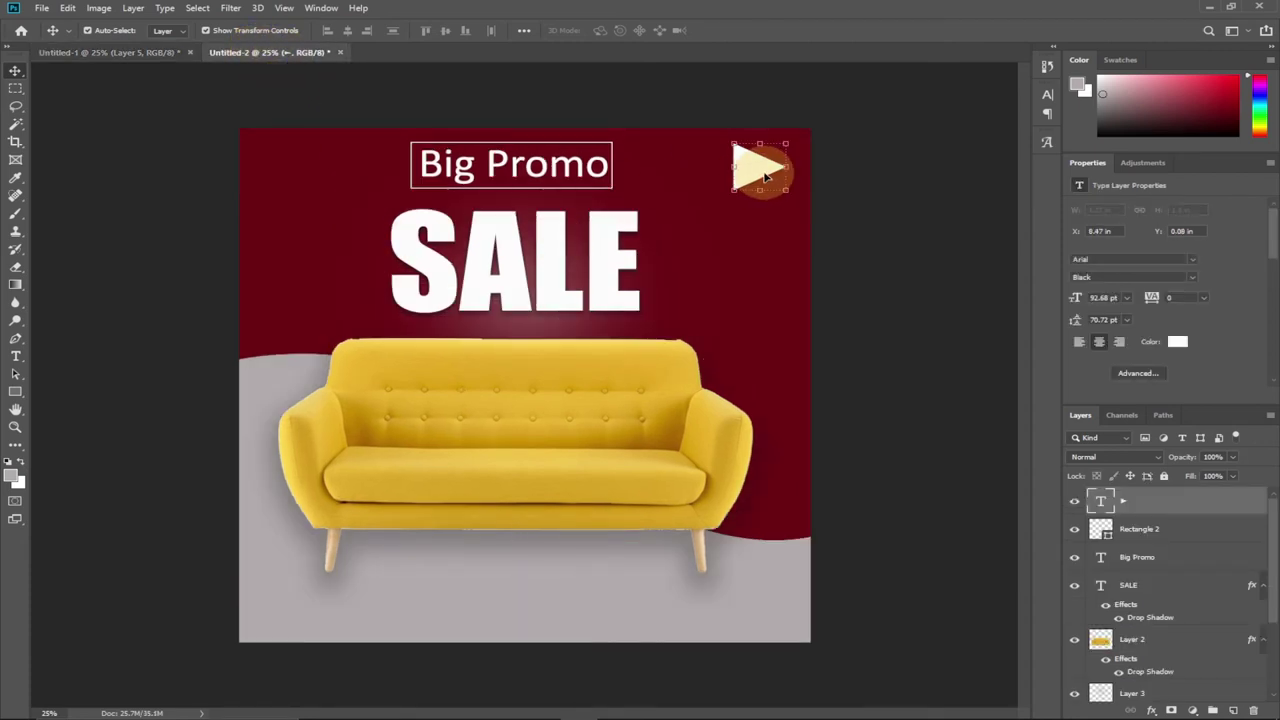
# Insert the recently used dot-pattern glyph as new text at the poster's upper-left corner, with the font set to Calibri
pyautogui.click(16, 357)
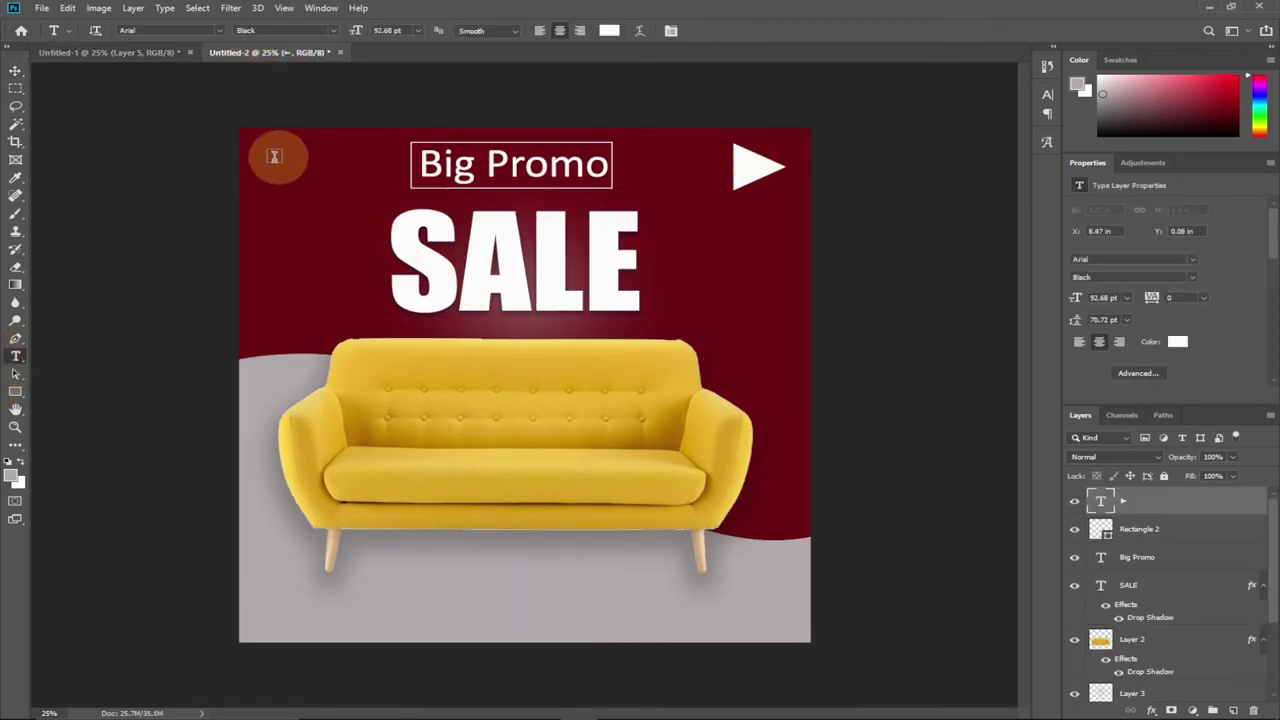
pyautogui.click(264, 161)
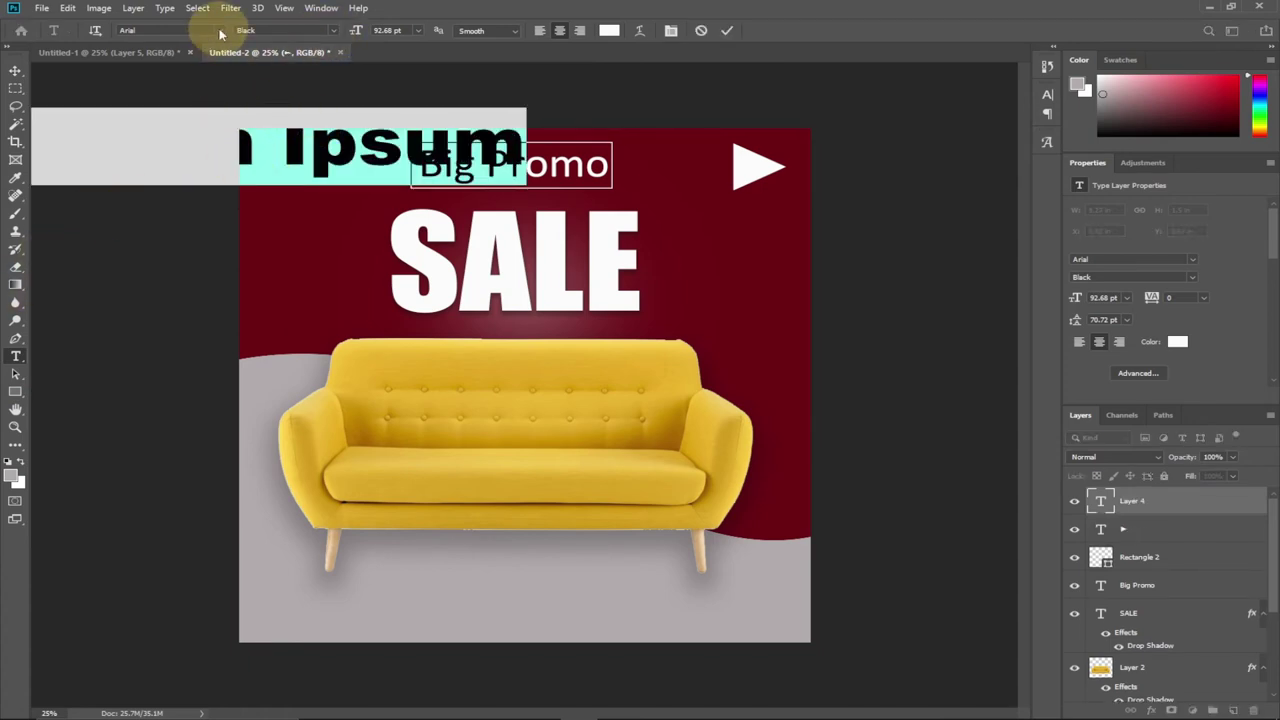
pyautogui.click(220, 32)
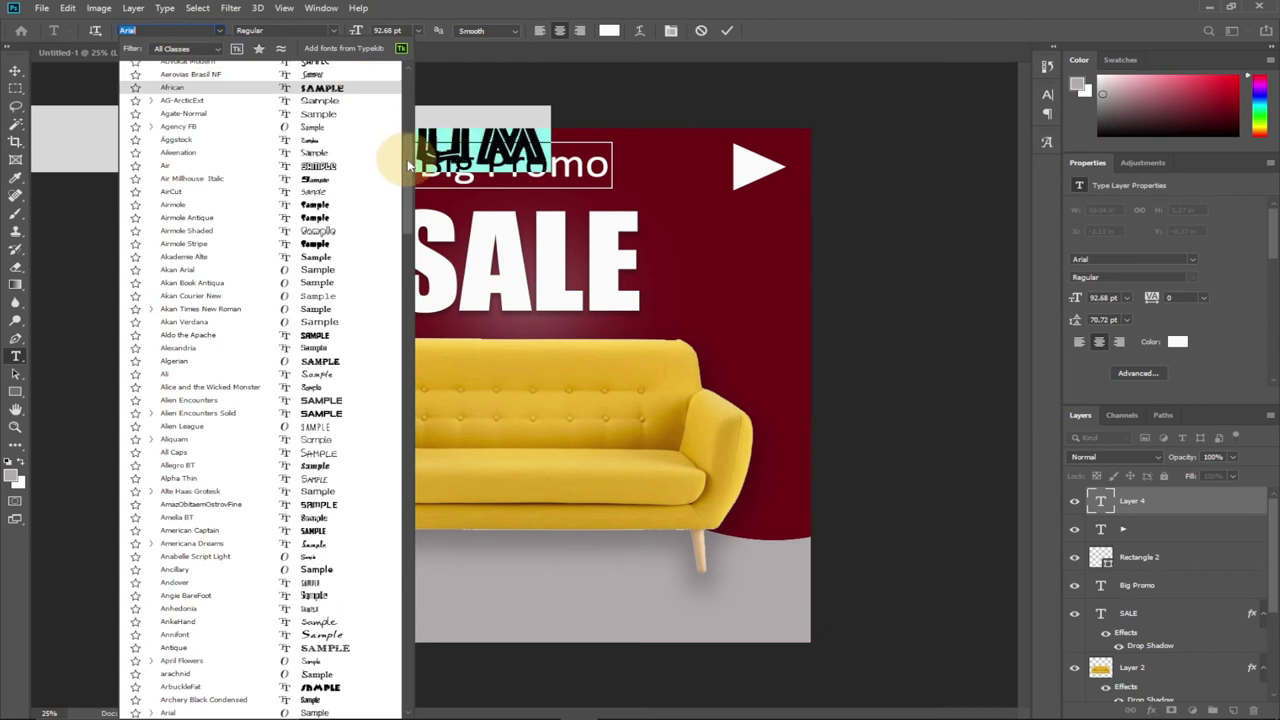
pyautogui.scroll(10, 408, 165)
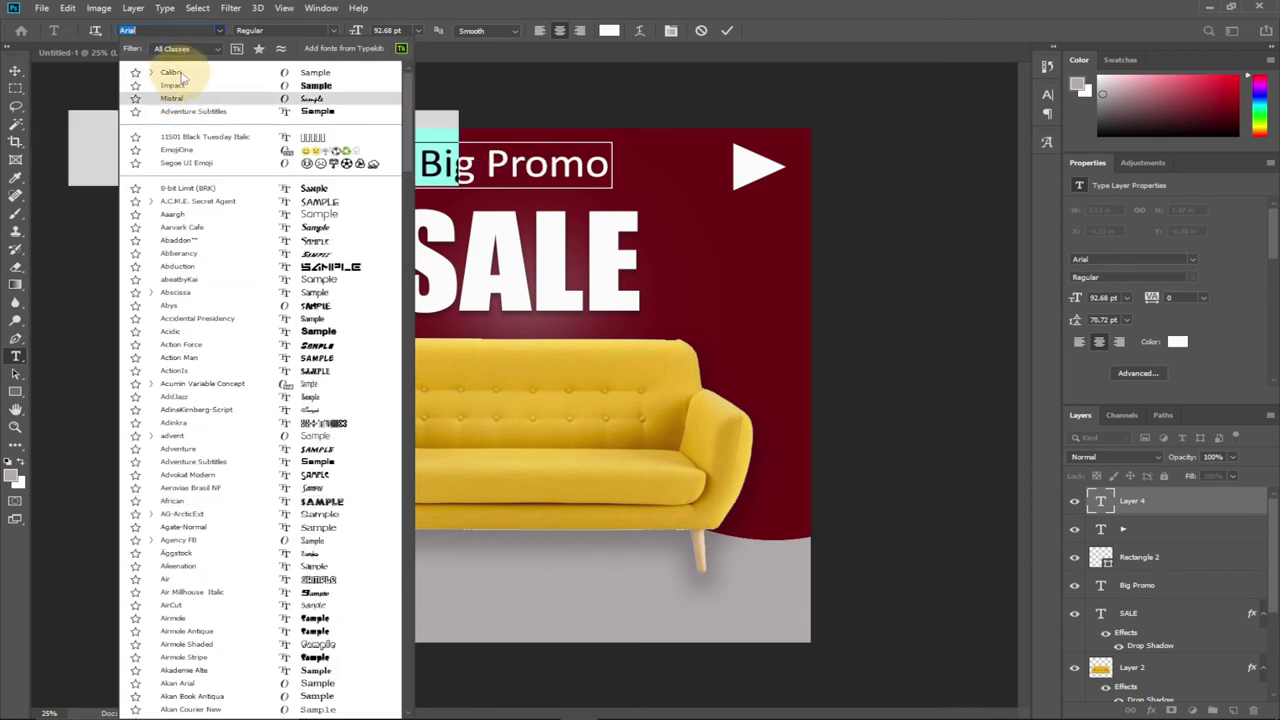
pyautogui.click(180, 75)
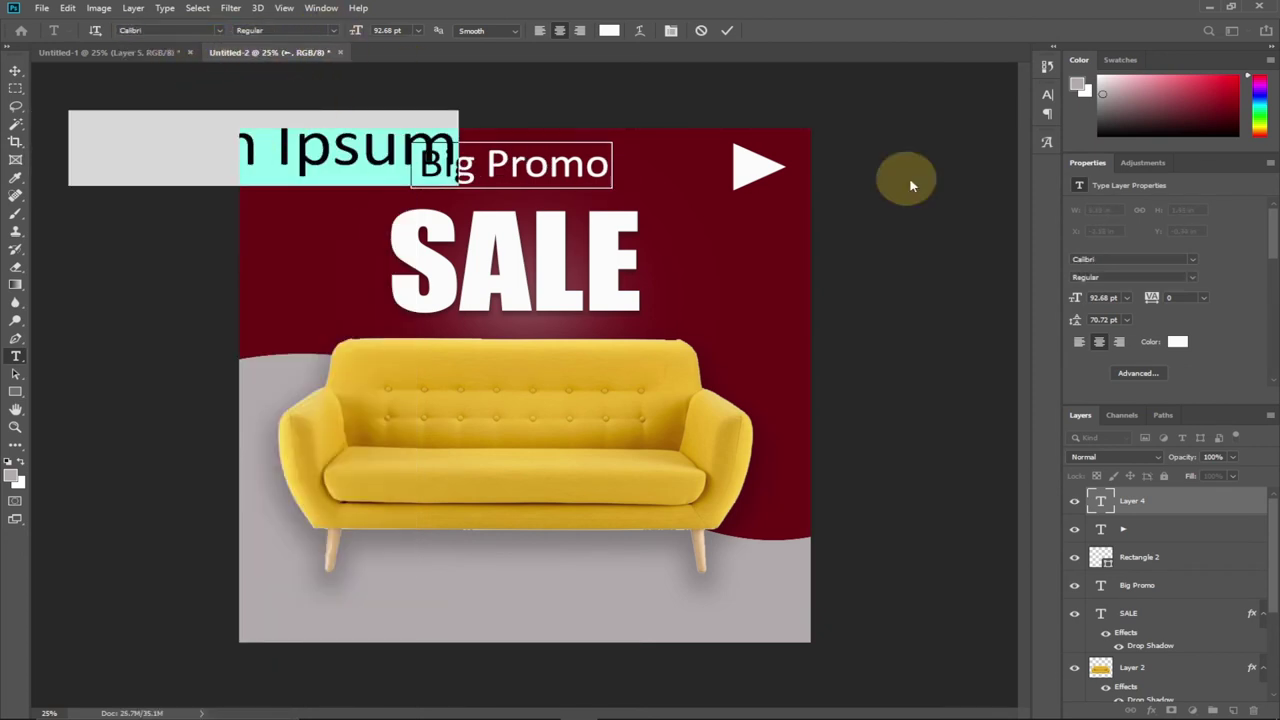
pyautogui.click(1047, 143)
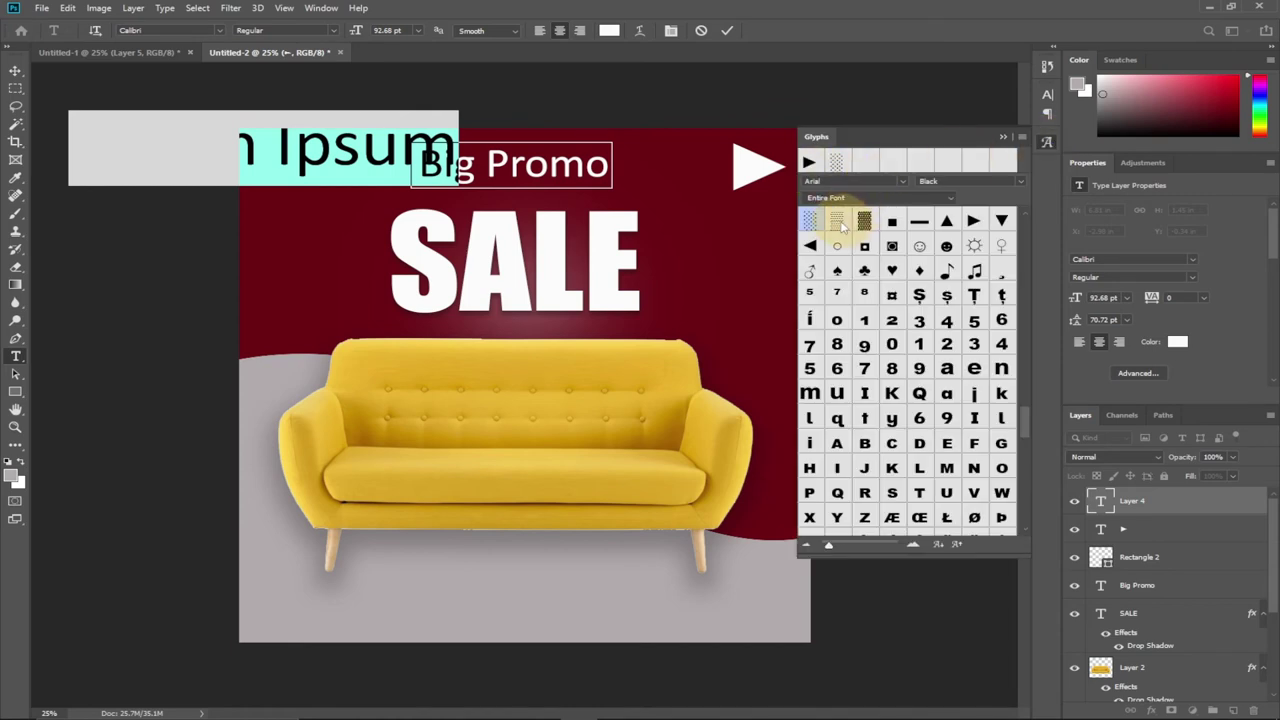
pyautogui.doubleClick(837, 164)
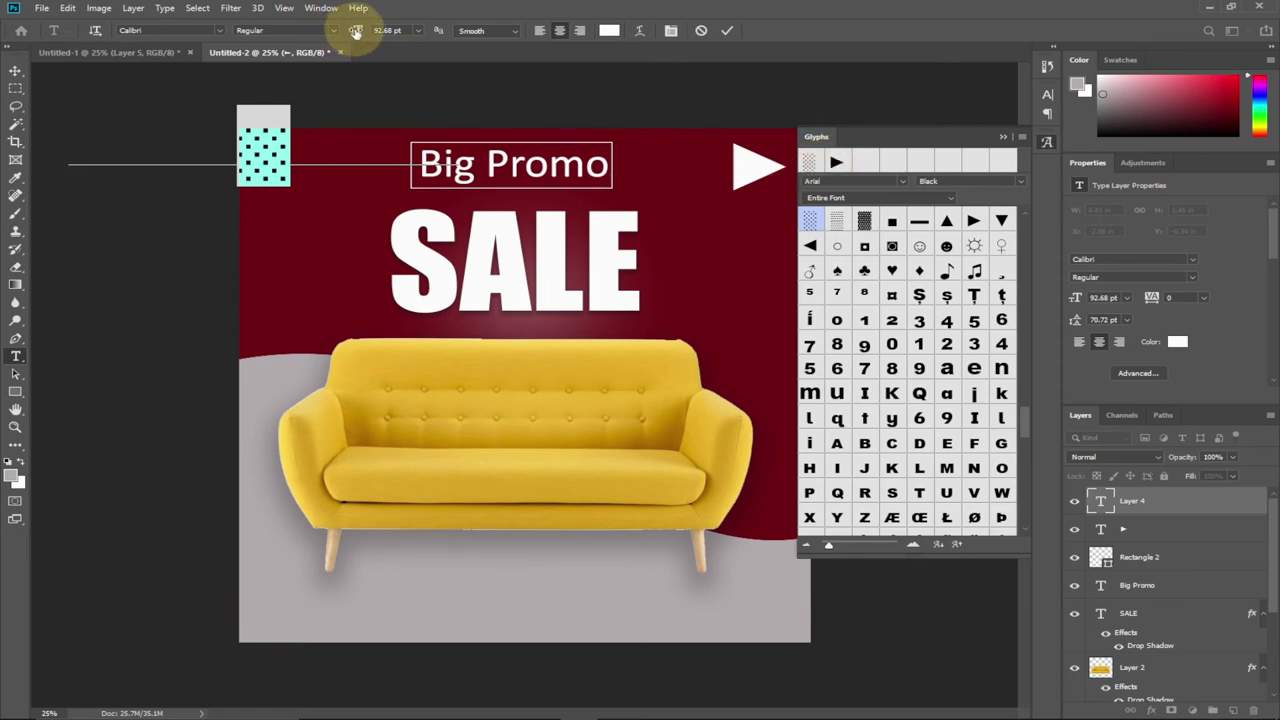
# Reduce the dot-pattern glyph to 73.68 pt, collapse the glyph list and align the pattern with the poster's upper-left corner
pyautogui.moveTo(352, 31); pyautogui.dragTo(346, 32)
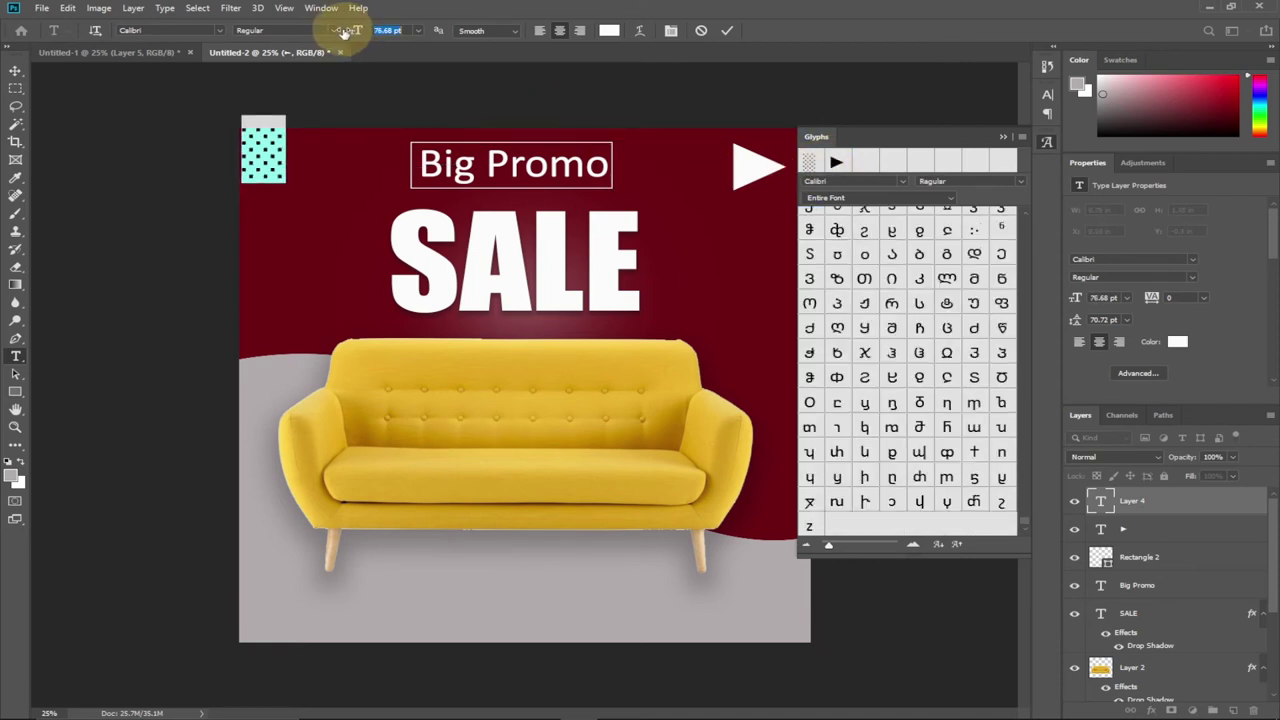
pyautogui.click(15, 70)
pyautogui.moveTo(268, 153); pyautogui.dragTo(255, 192)
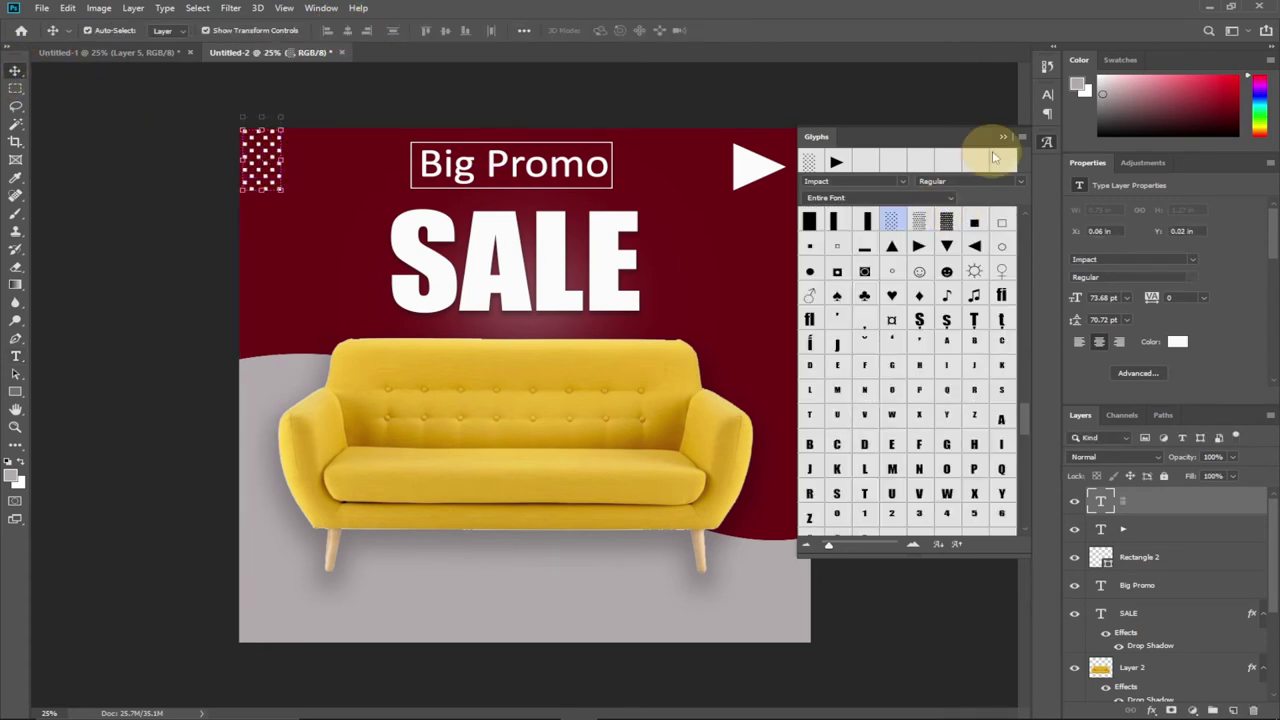
pyautogui.click(1003, 136)
pyautogui.click(114, 54)
pyautogui.moveTo(262, 158)
pyautogui.mouseDown()
pyautogui.moveTo(263, 51)
pyautogui.moveTo(267, 152)
pyautogui.moveTo(257, 149)
pyautogui.mouseUp()
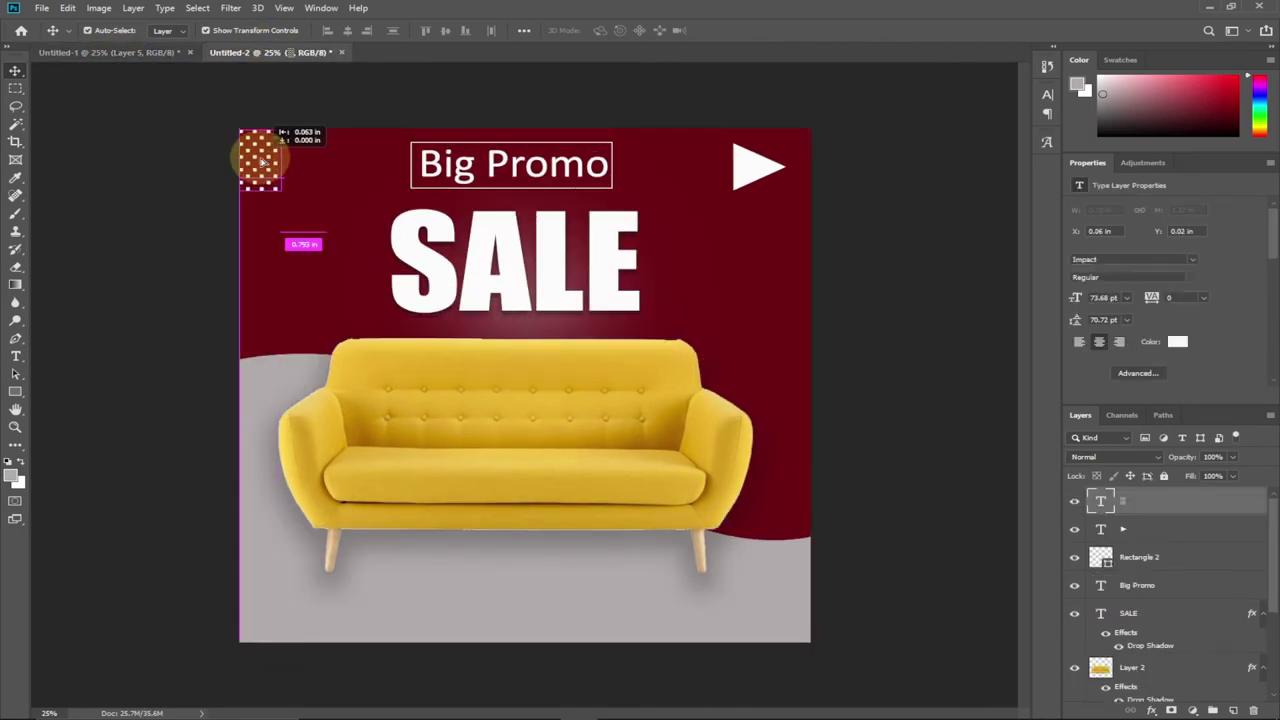
# Following the Untitled-1 poster, draw an oval speech bubble custom shape about 616 × 712 px in Untitled-2, above the sofa's right arm
pyautogui.click(153, 53)
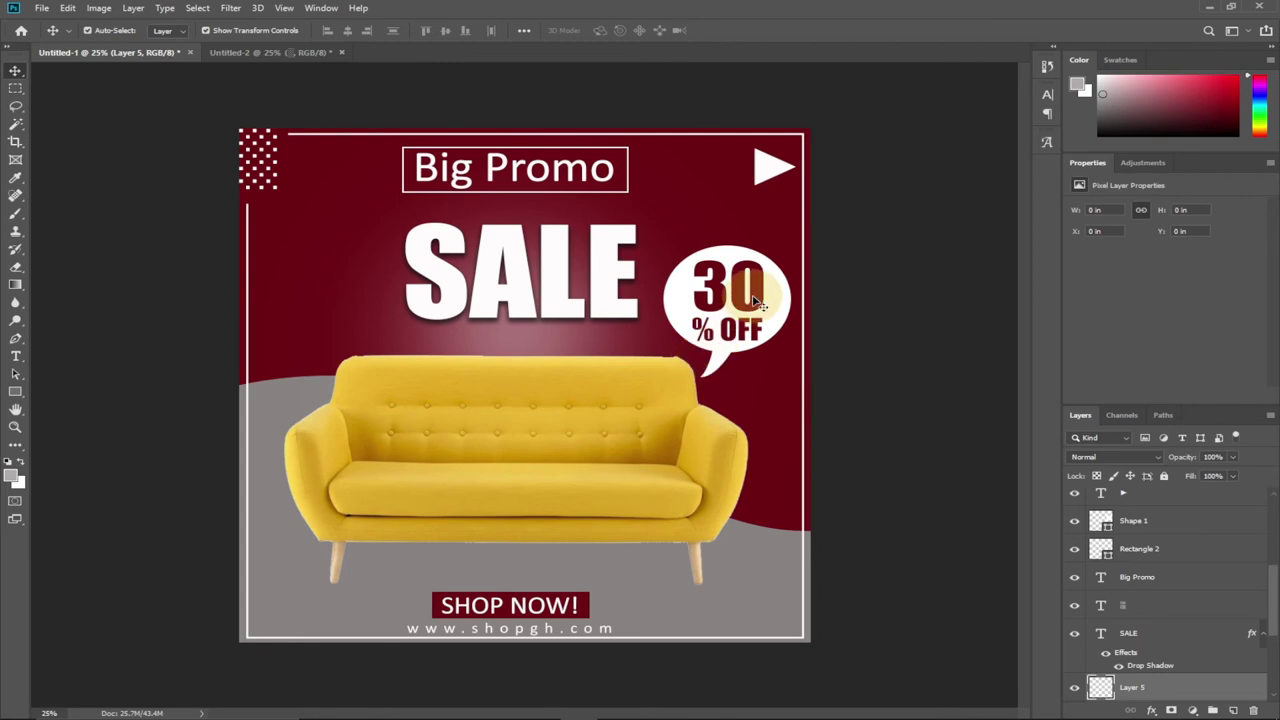
pyautogui.click(270, 52)
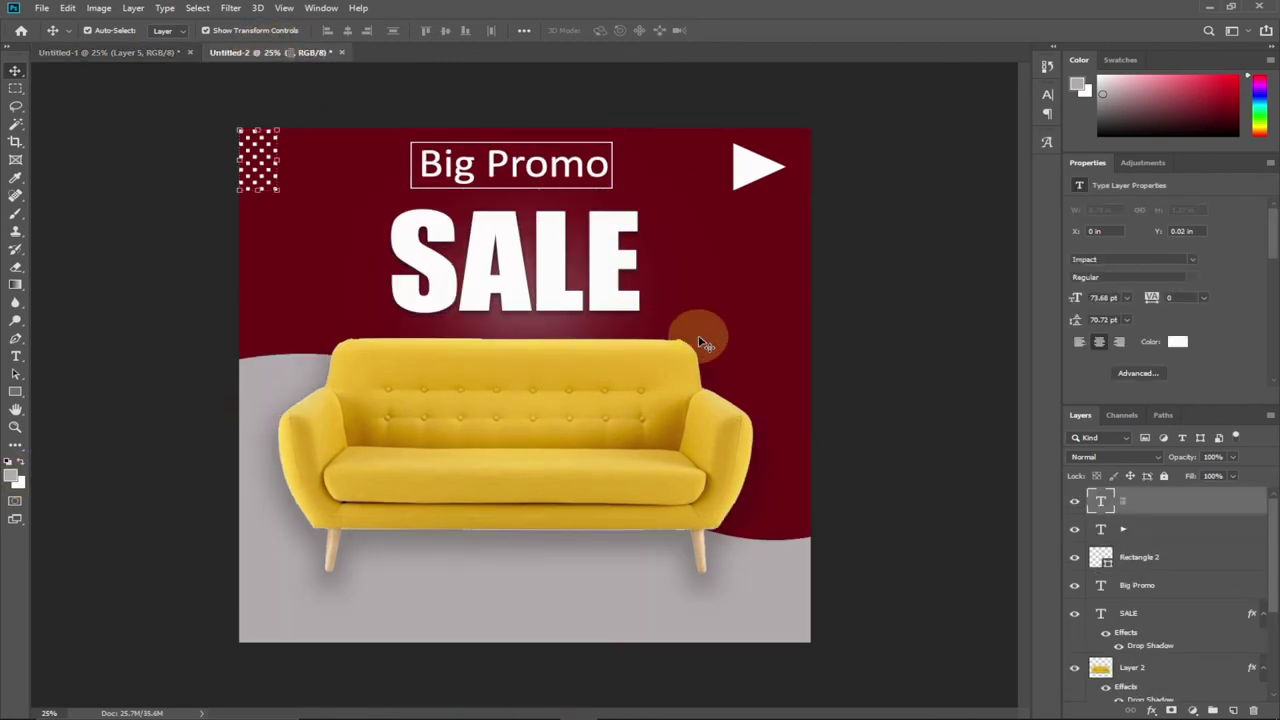
pyautogui.rightClick(17, 394)
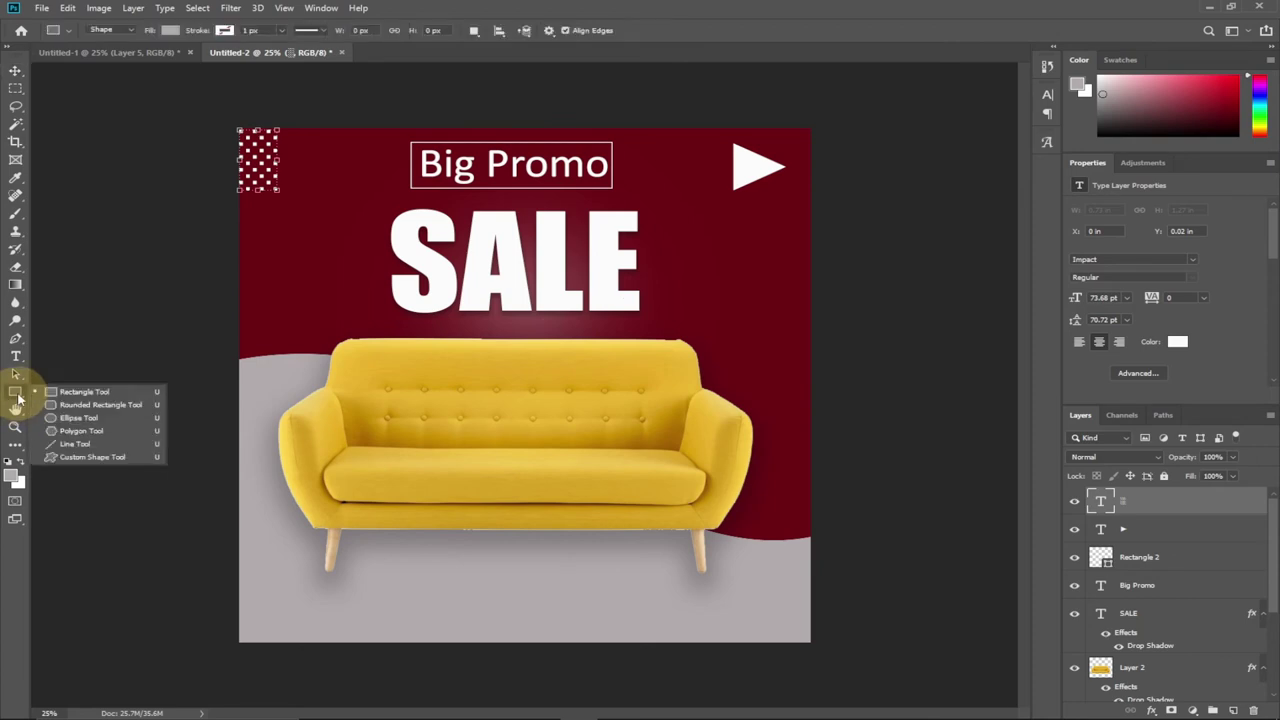
pyautogui.click(99, 459)
pyautogui.click(621, 32)
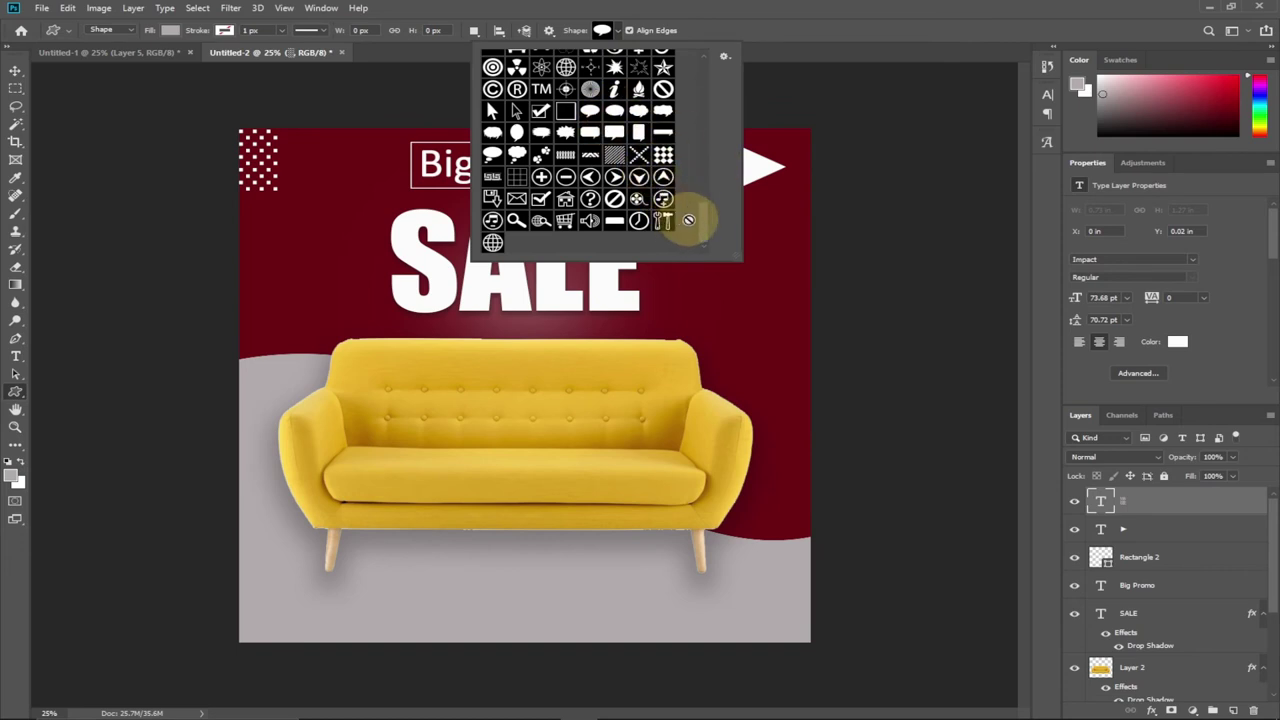
pyautogui.moveTo(704, 224); pyautogui.dragTo(703, 221)
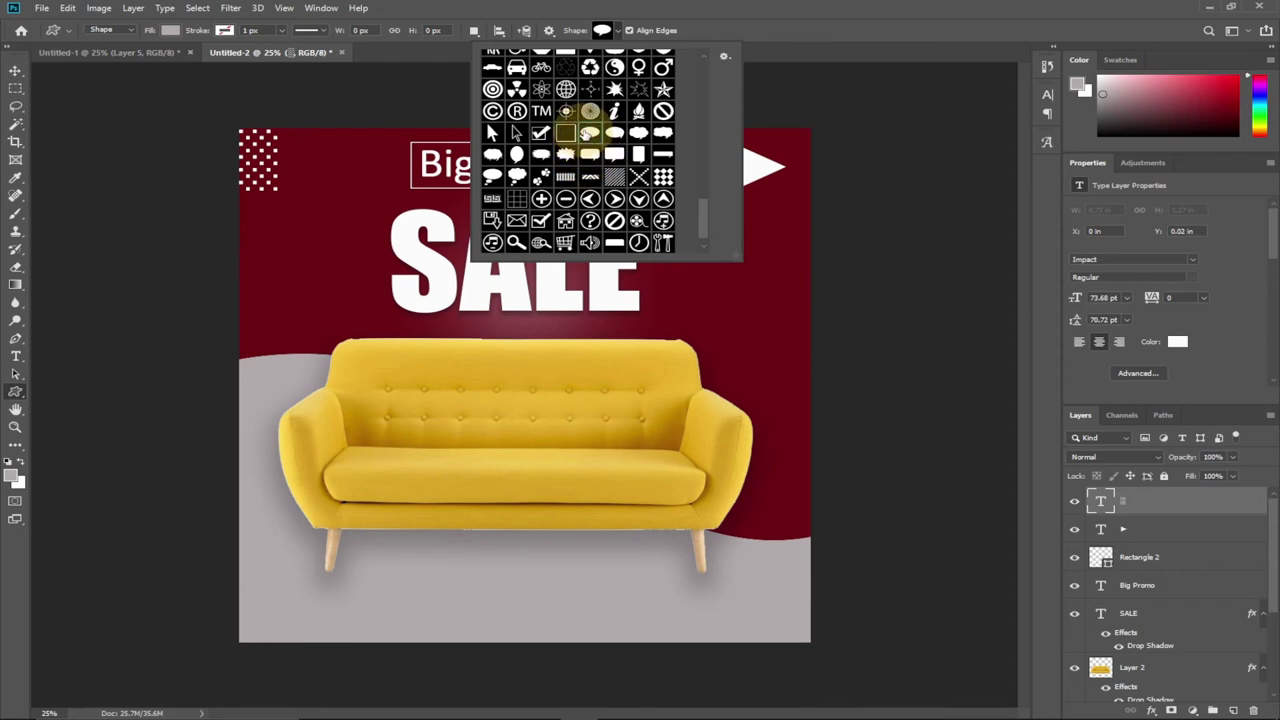
pyautogui.click(589, 133)
pyautogui.moveTo(677, 281); pyautogui.dragTo(799, 398)
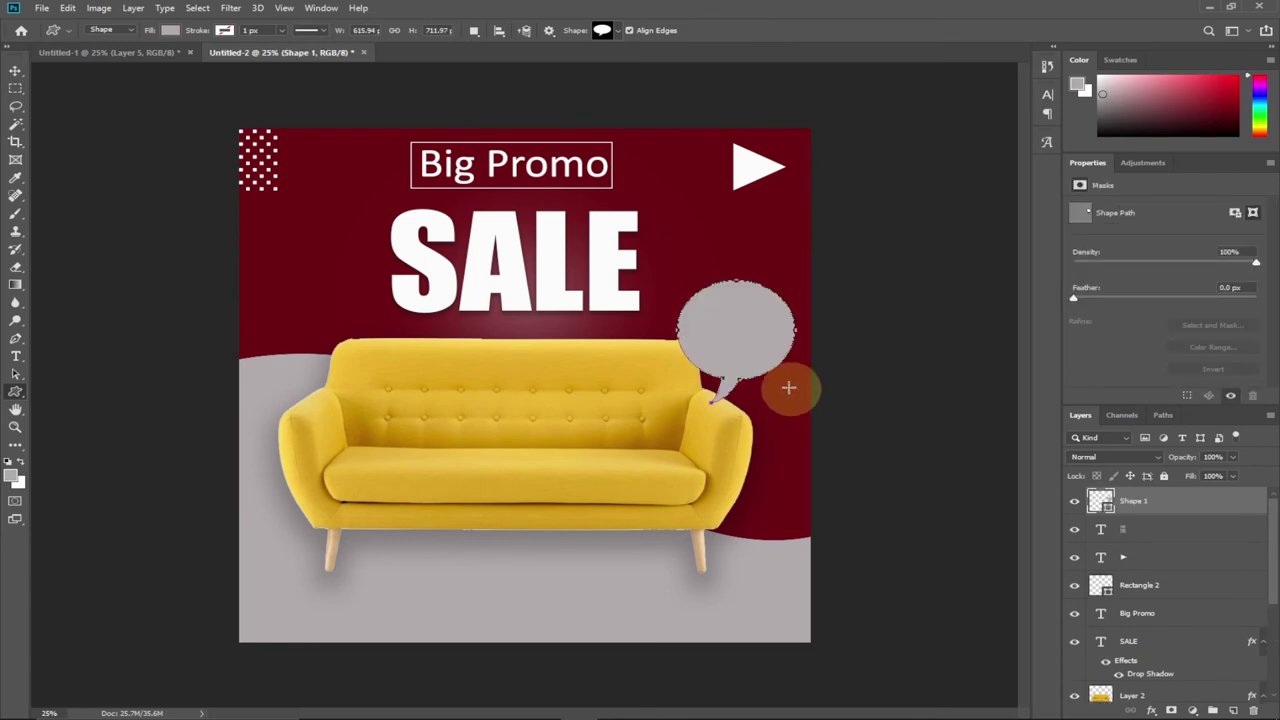
# Fill the speech bubble with white and position it just right of the SALE text, using the Untitled-1 poster as reference
pyautogui.click(171, 33)
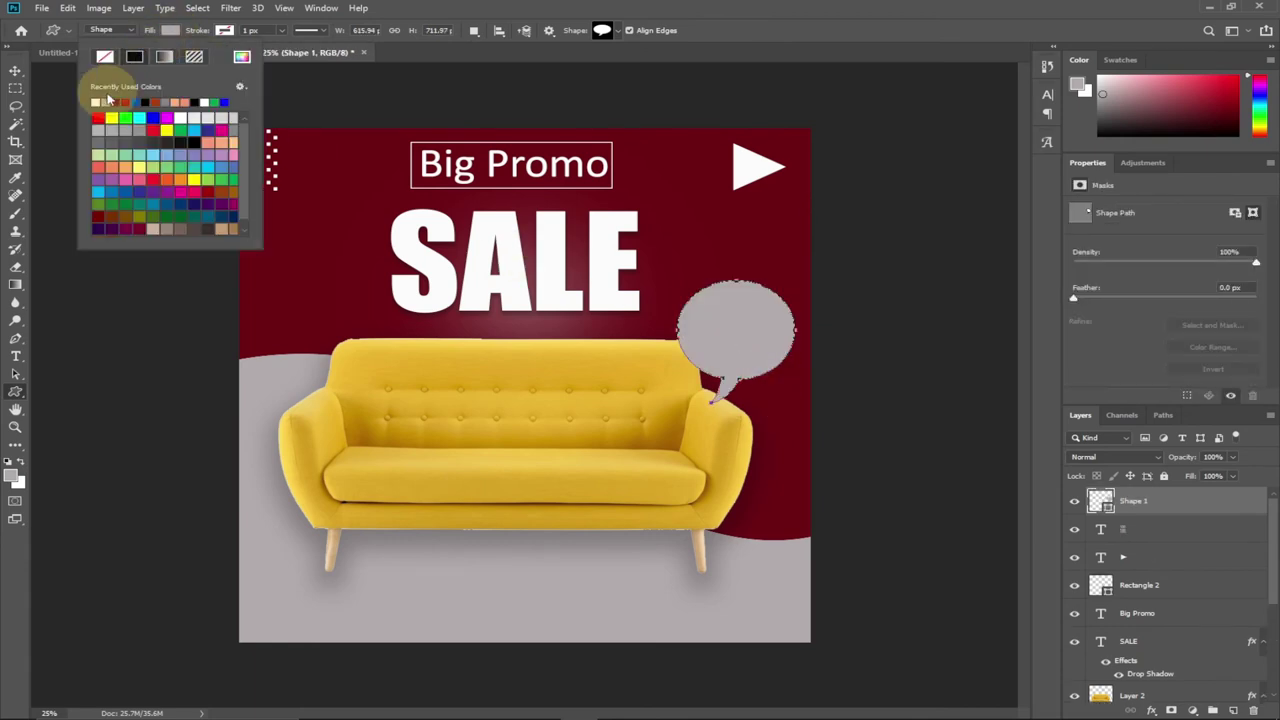
pyautogui.click(97, 101)
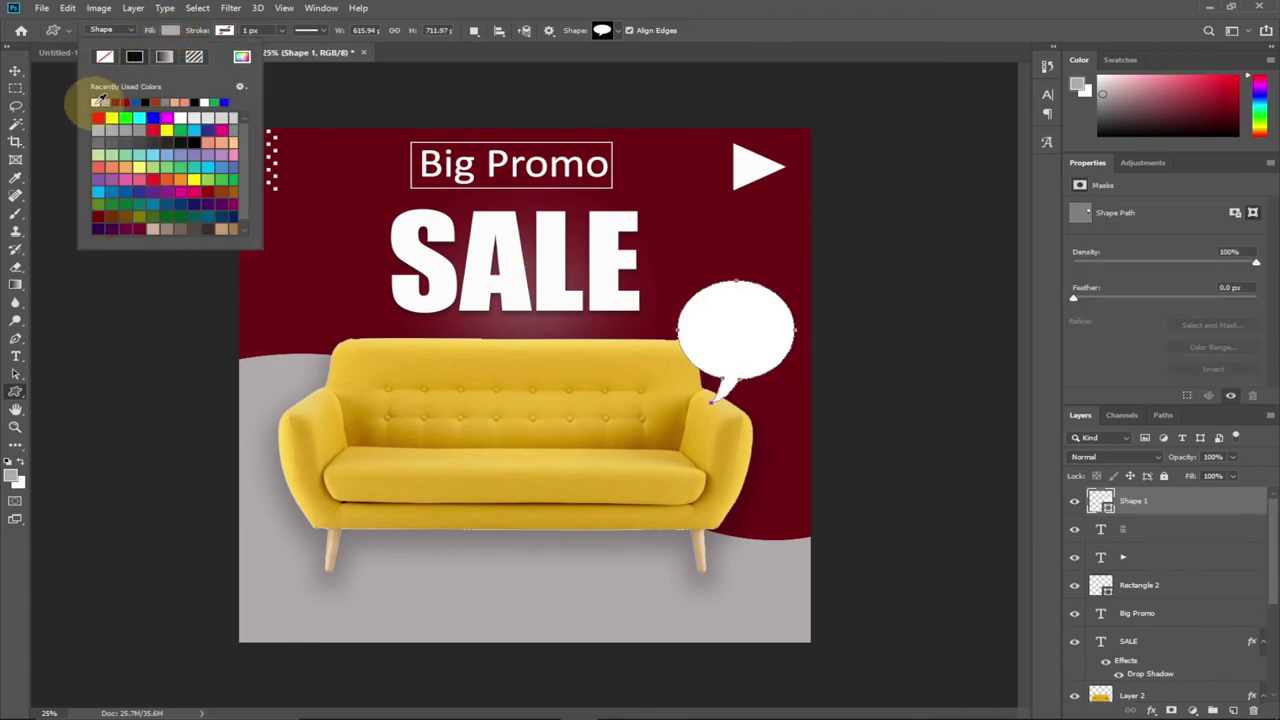
pyautogui.click(14, 73)
pyautogui.moveTo(756, 352); pyautogui.dragTo(745, 300)
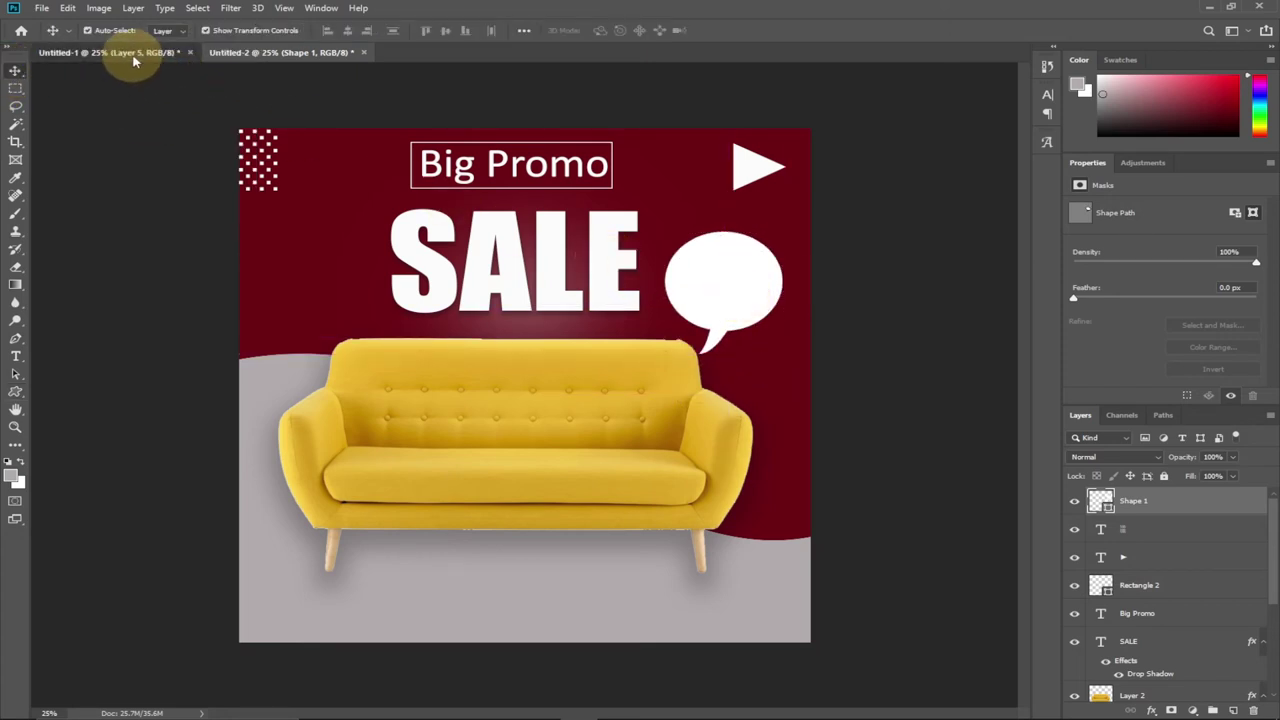
pyautogui.click(125, 53)
pyautogui.click(272, 53)
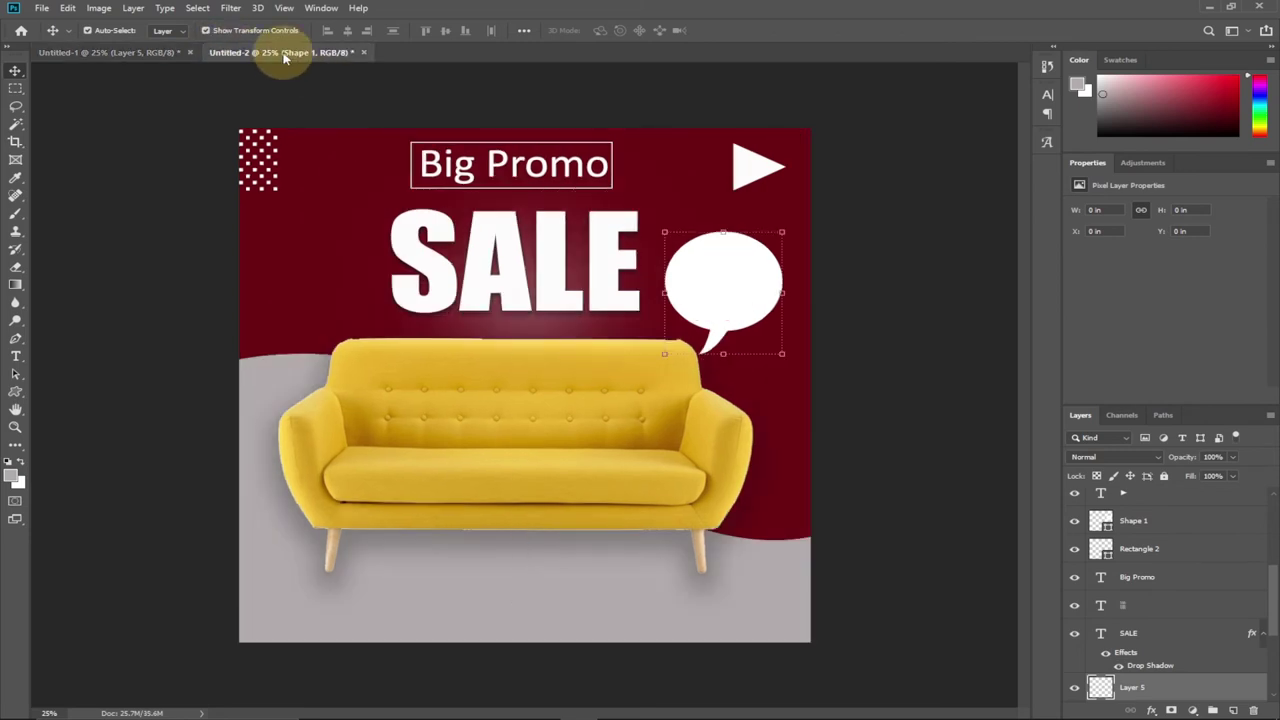
pyautogui.moveTo(718, 284); pyautogui.dragTo(713, 289)
# Add the text 30 in Impact over the sofa, colored dark red 6d0912 and enlarged to 105.68 pt
pyautogui.click(16, 356)
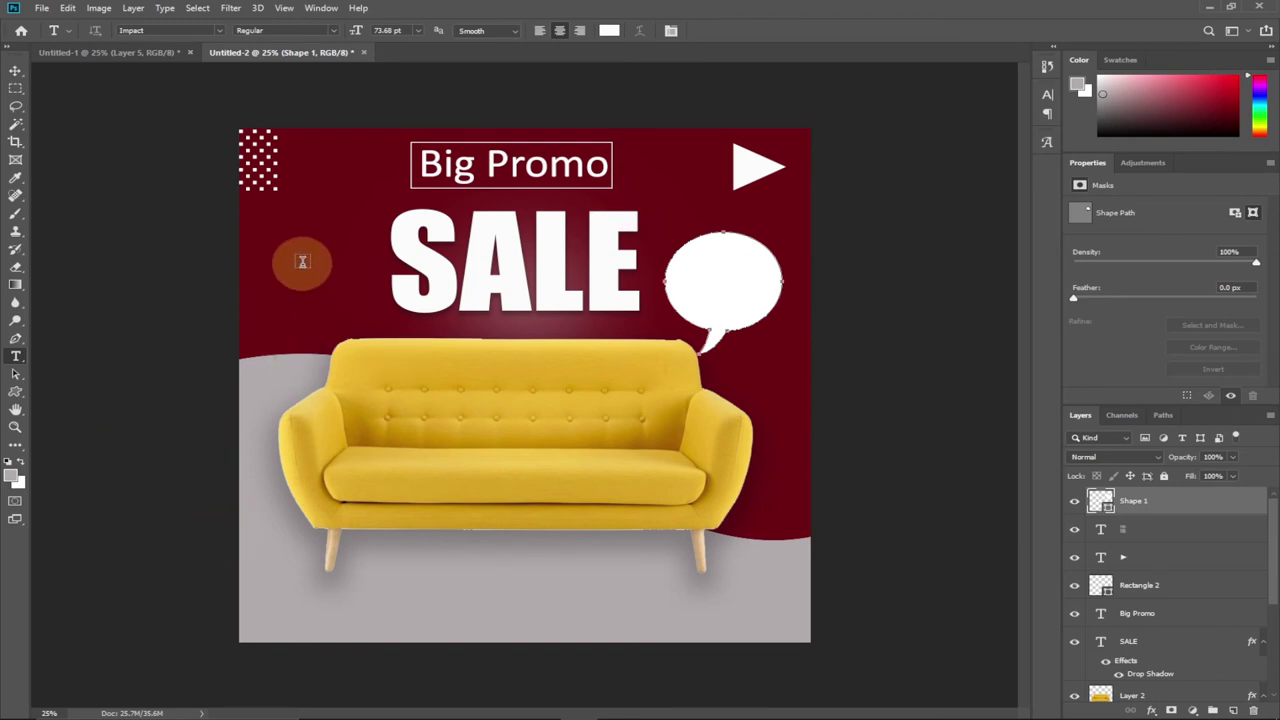
pyautogui.click(505, 416)
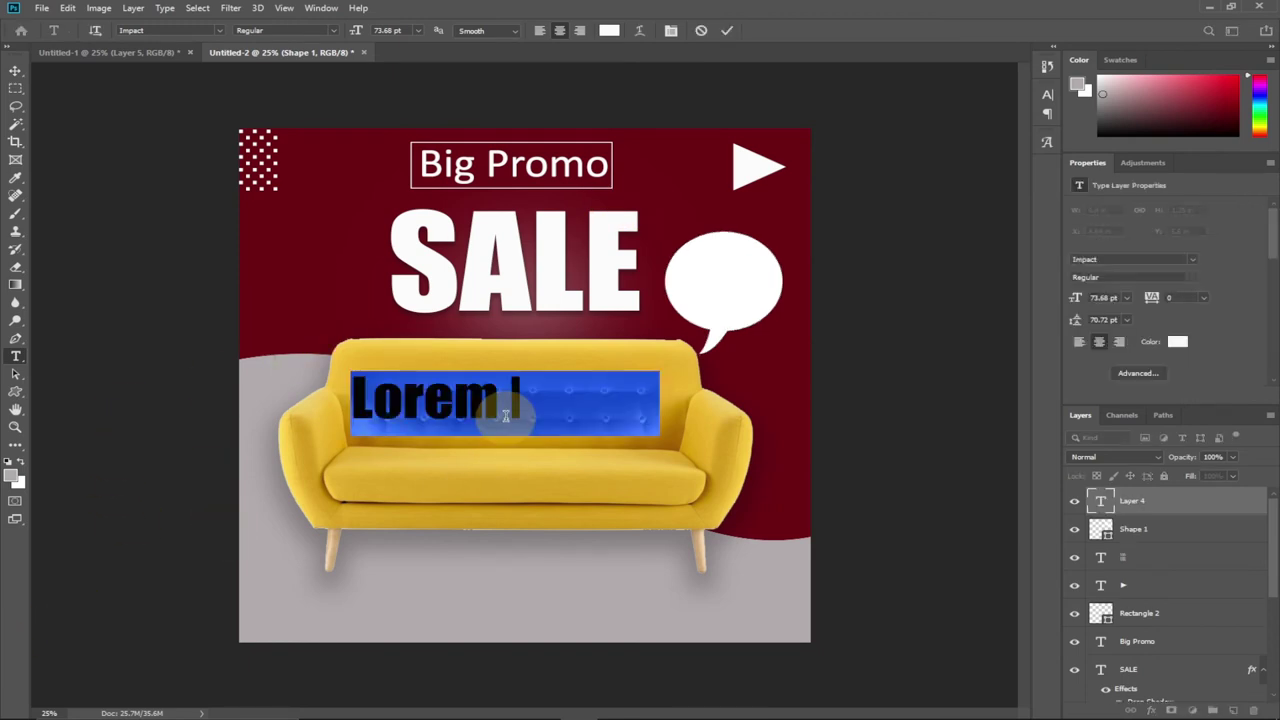
pyautogui.write('30')
pyautogui.moveTo(535, 405); pyautogui.dragTo(443, 403)
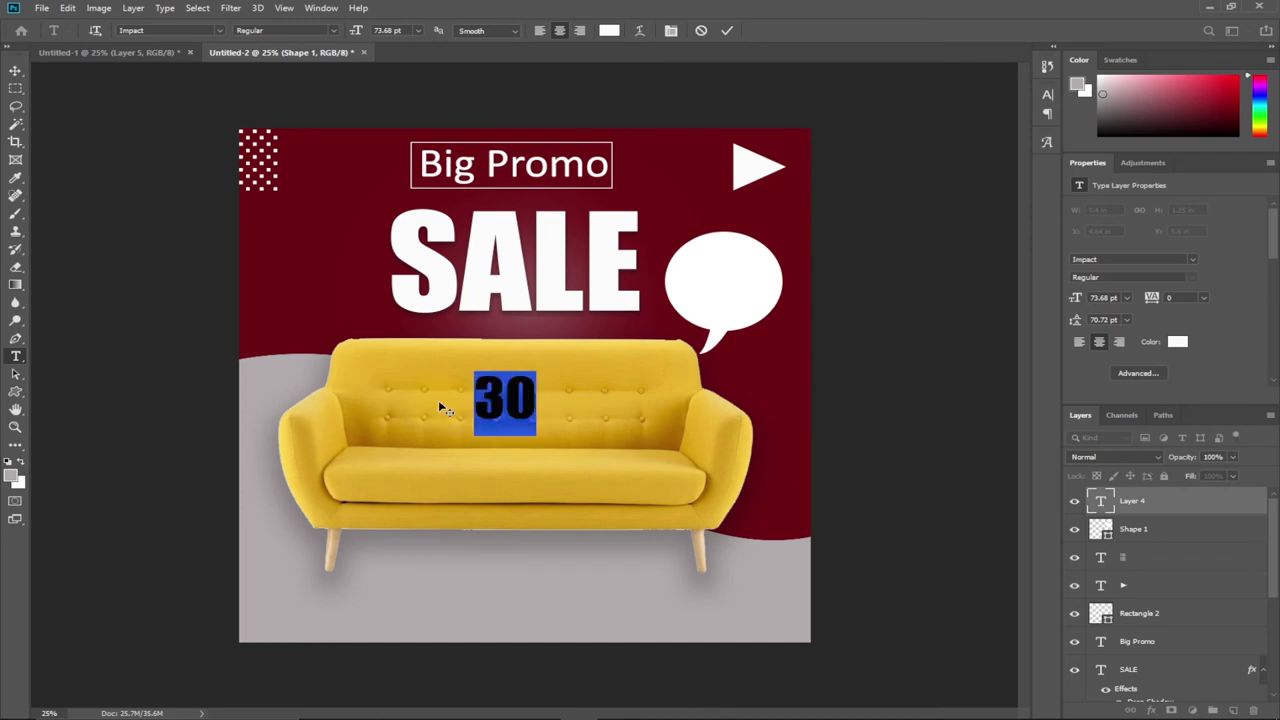
pyautogui.click(608, 32)
pyautogui.click(337, 263)
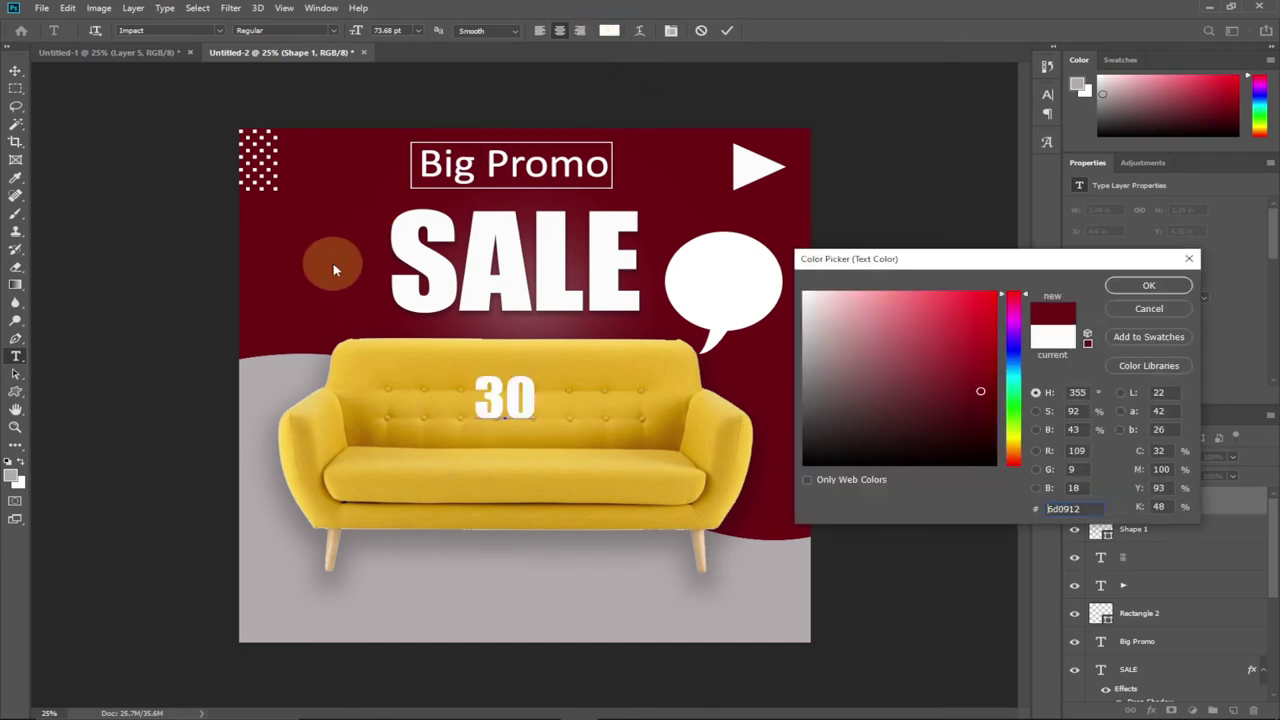
pyautogui.click(1150, 287)
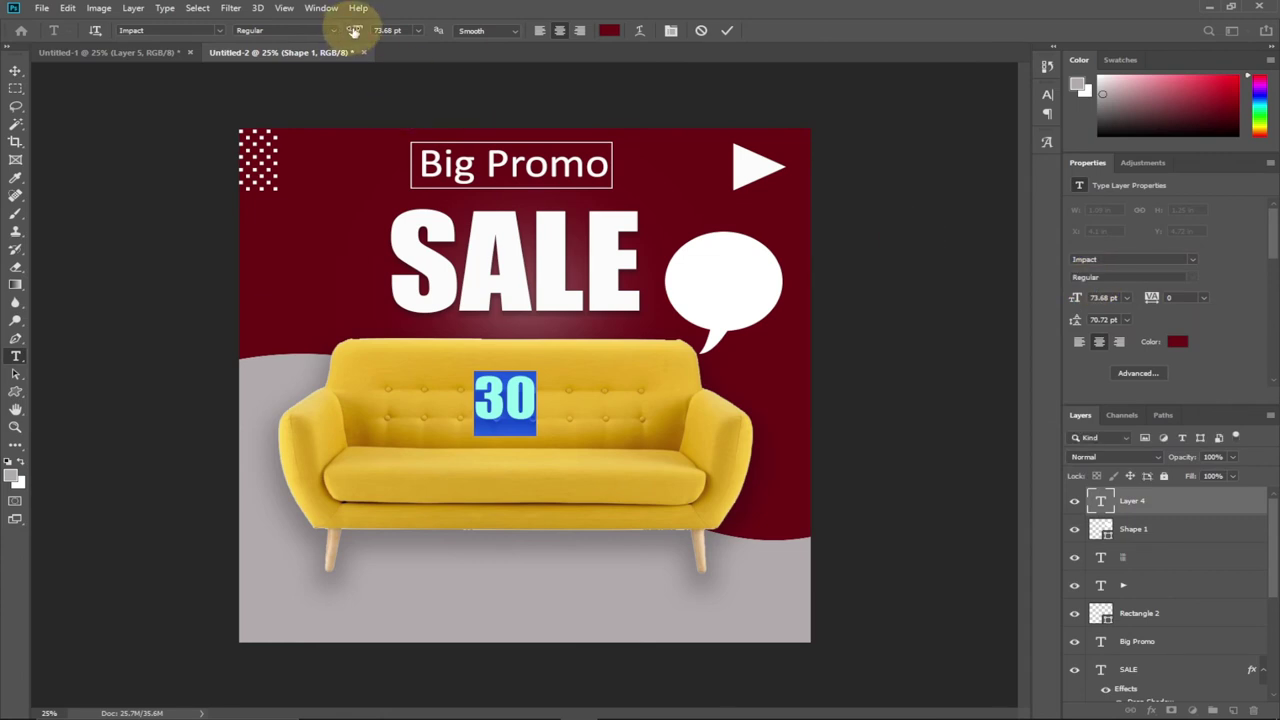
pyautogui.moveTo(357, 30); pyautogui.dragTo(370, 27)
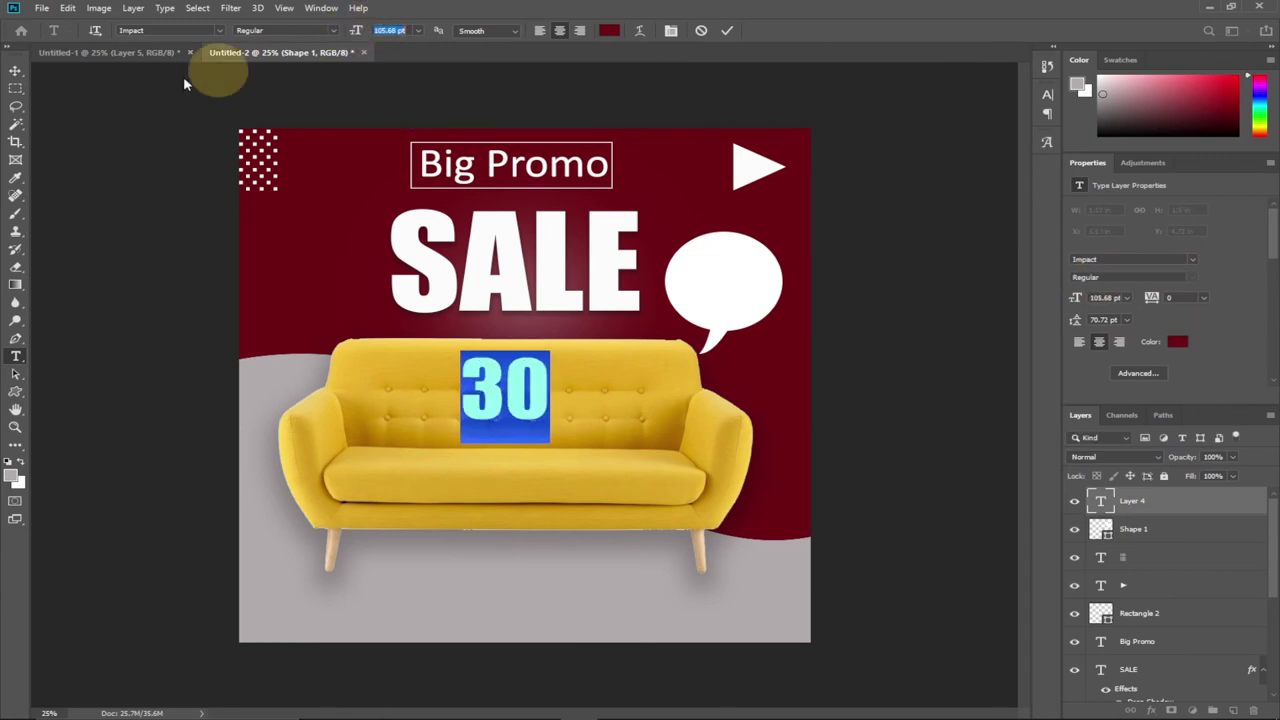
# Move the 30 into the upper part of the speech bubble and scale it down to 92.46 pt
pyautogui.click(15, 70)
pyautogui.moveTo(503, 400); pyautogui.dragTo(728, 283)
pyautogui.click(679, 241)
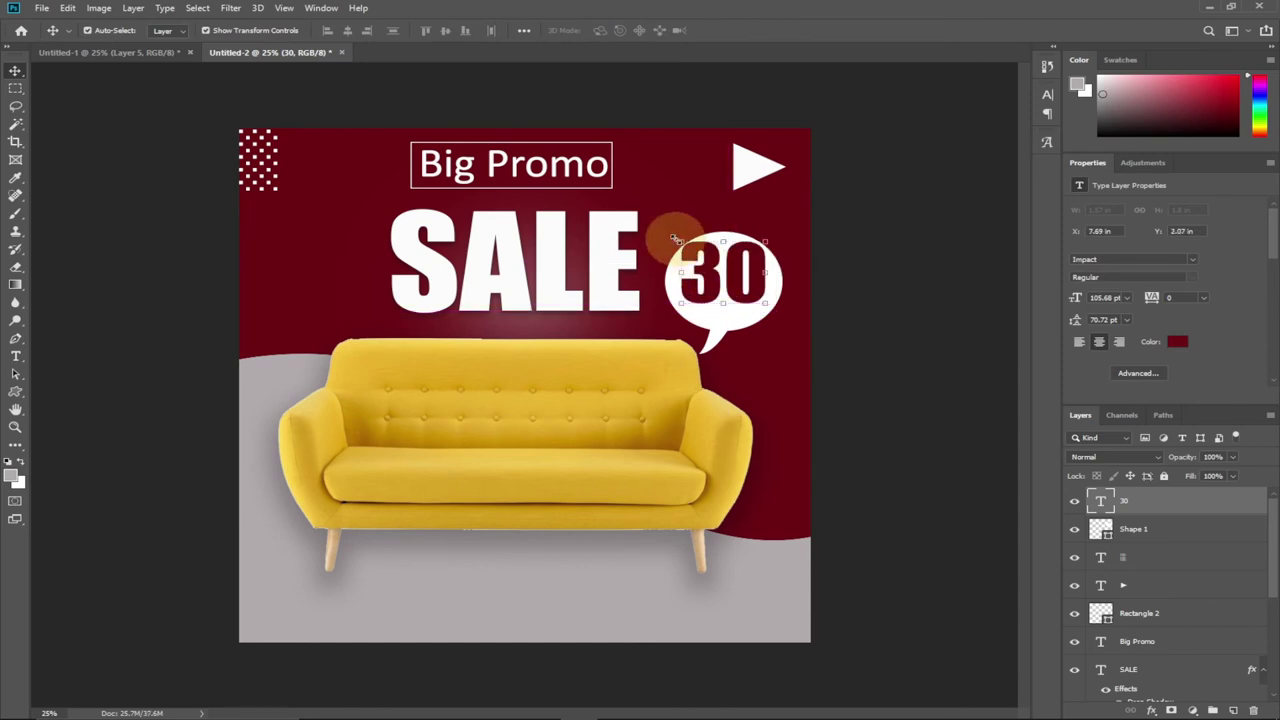
pyautogui.moveTo(679, 241); pyautogui.dragTo(688, 248)
pyautogui.moveTo(724, 286); pyautogui.dragTo(716, 284)
pyautogui.press('Return')
# Following the Untitled-1 poster, add the dark red text % OFF in Impact at 105.68 pt over the sofa in Untitled-2
pyautogui.click(100, 52)
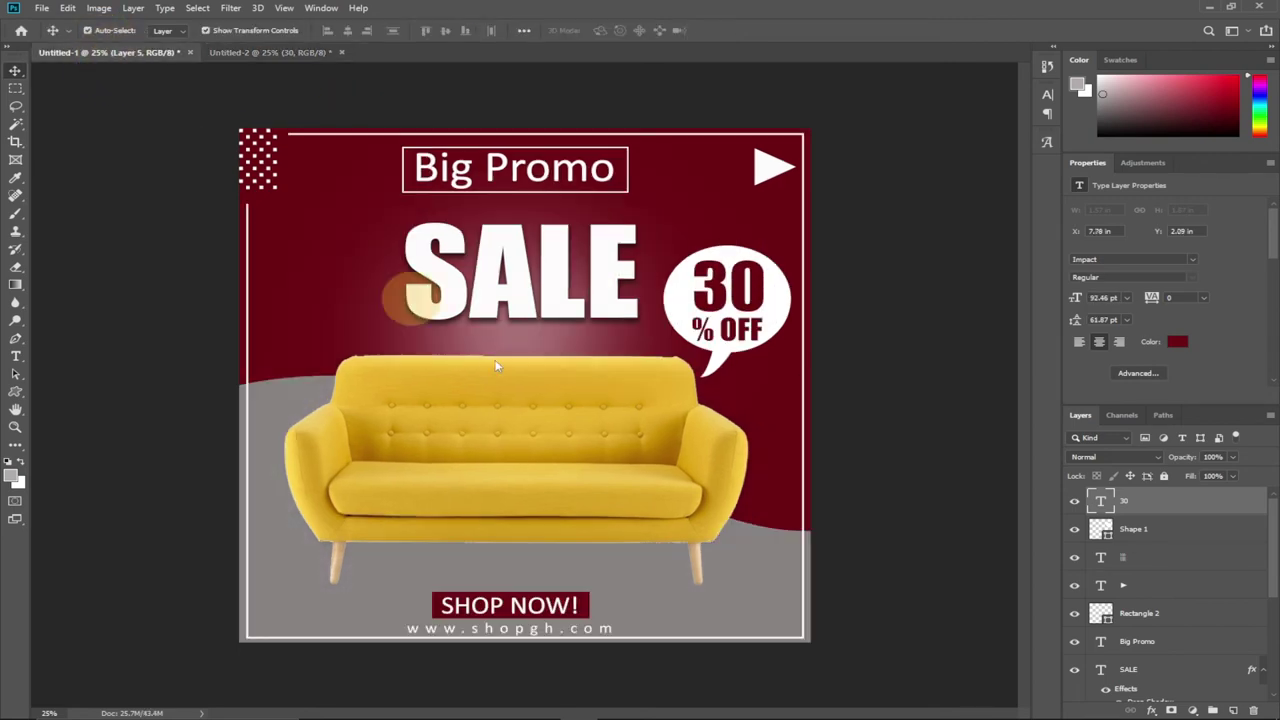
pyautogui.click(664, 364)
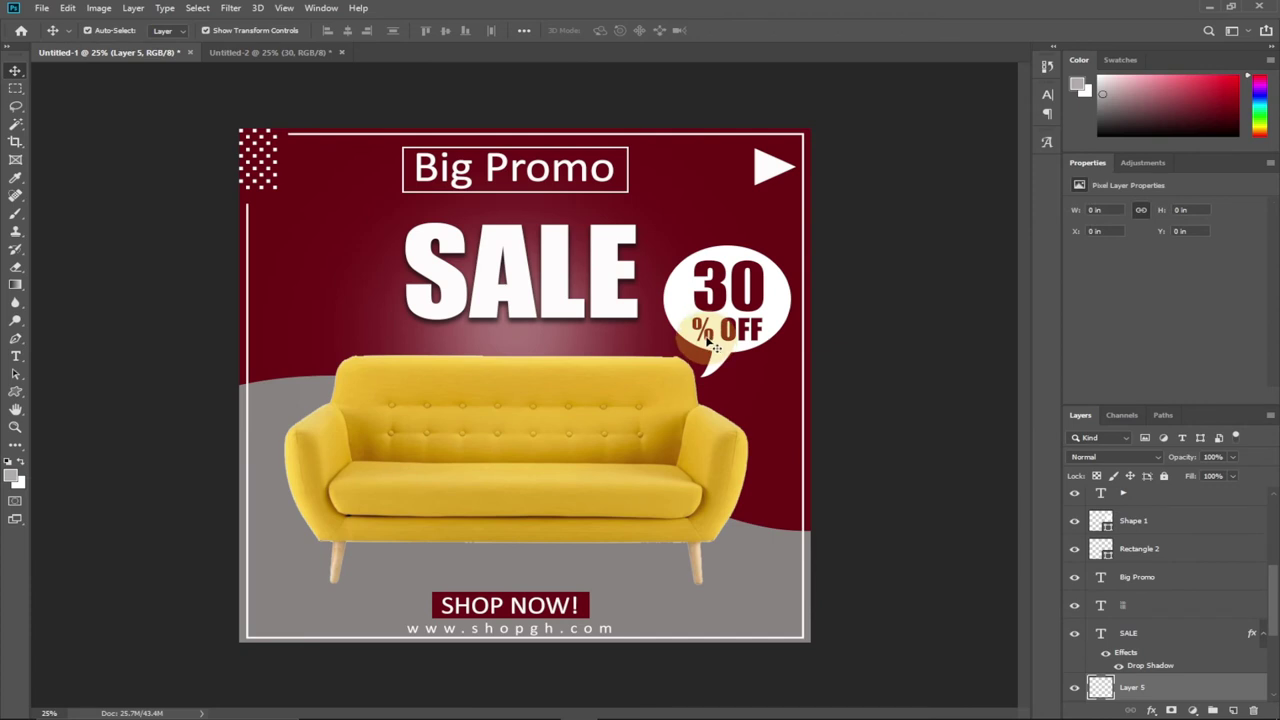
pyautogui.click(286, 56)
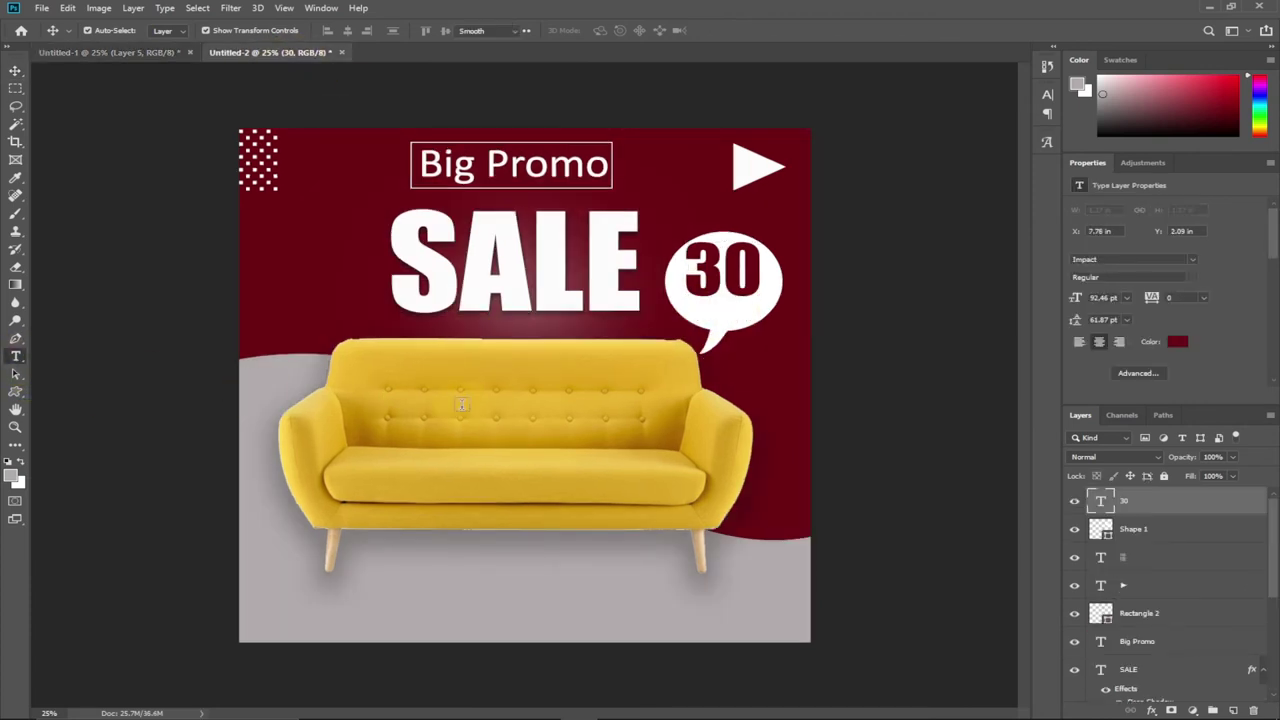
pyautogui.click(462, 404)
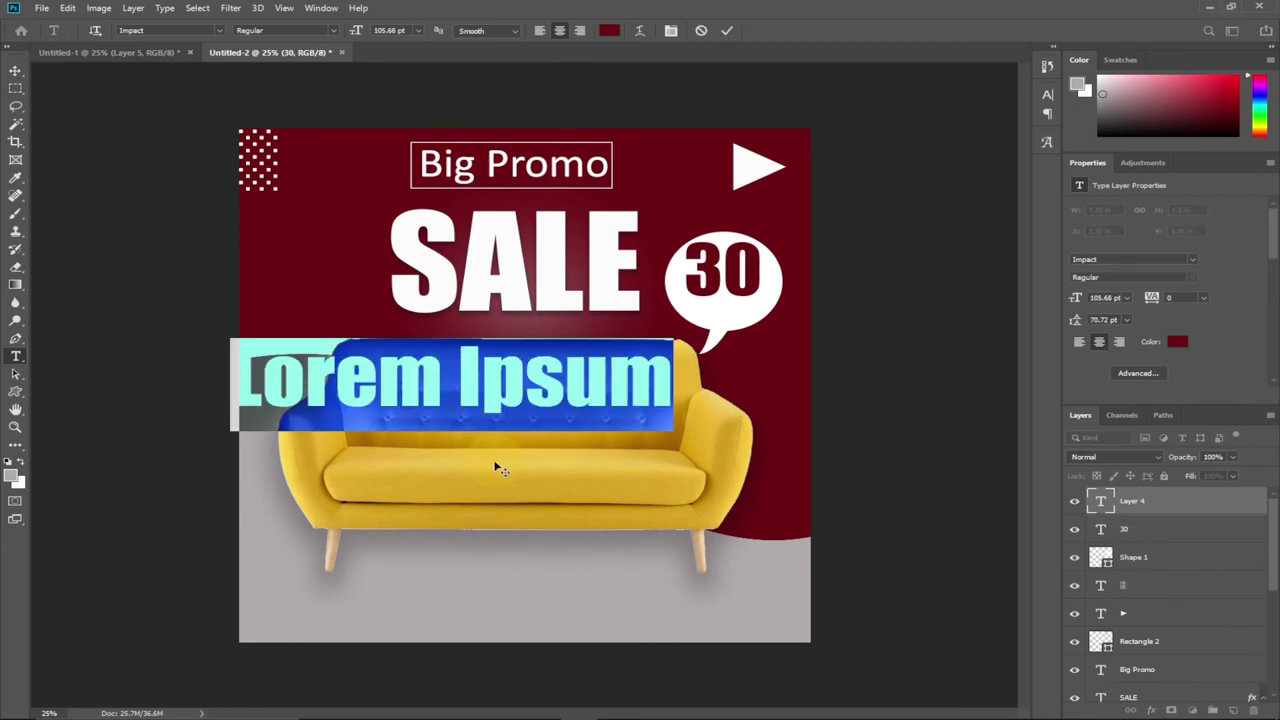
pyautogui.write('%')
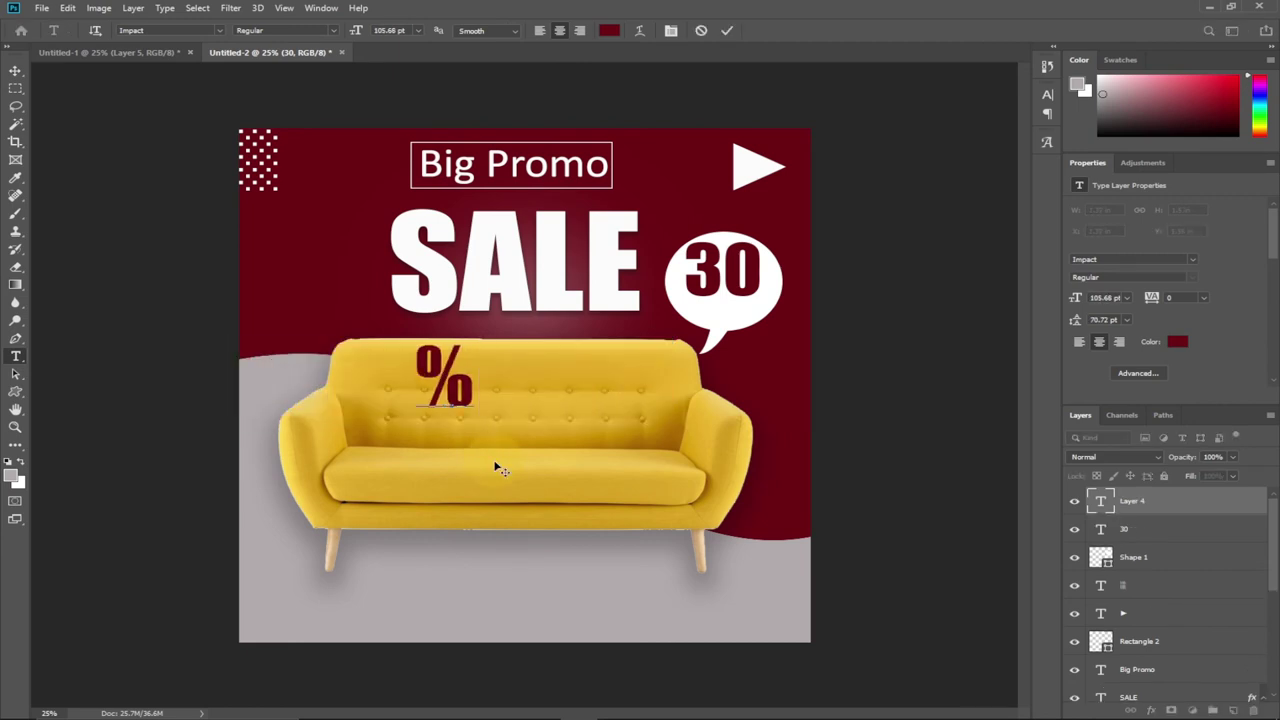
pyautogui.write(' 0')
pyautogui.write('FF')
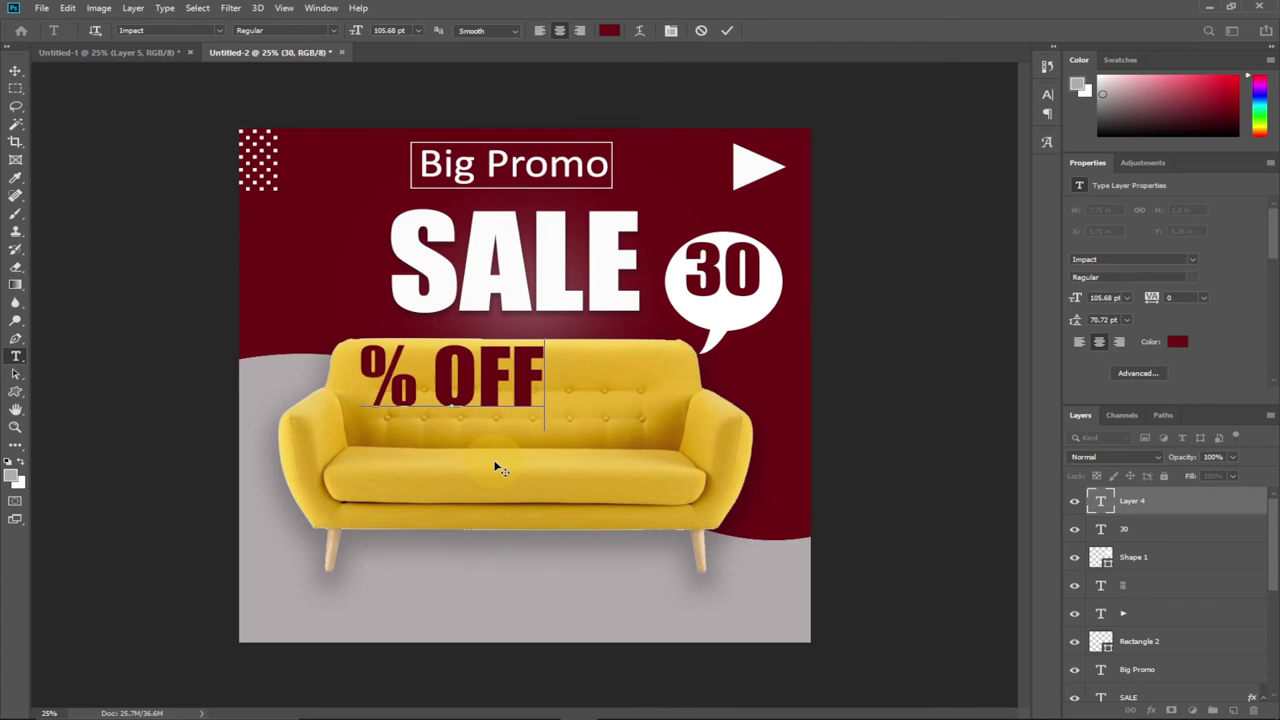
# Scale the % OFF text down to 35.74 pt and place it under the 30 inside the speech bubble
pyautogui.click(15, 70)
pyautogui.moveTo(343, 350); pyautogui.dragTo(712, 298)
pyautogui.hotkey('ctrl', 't')
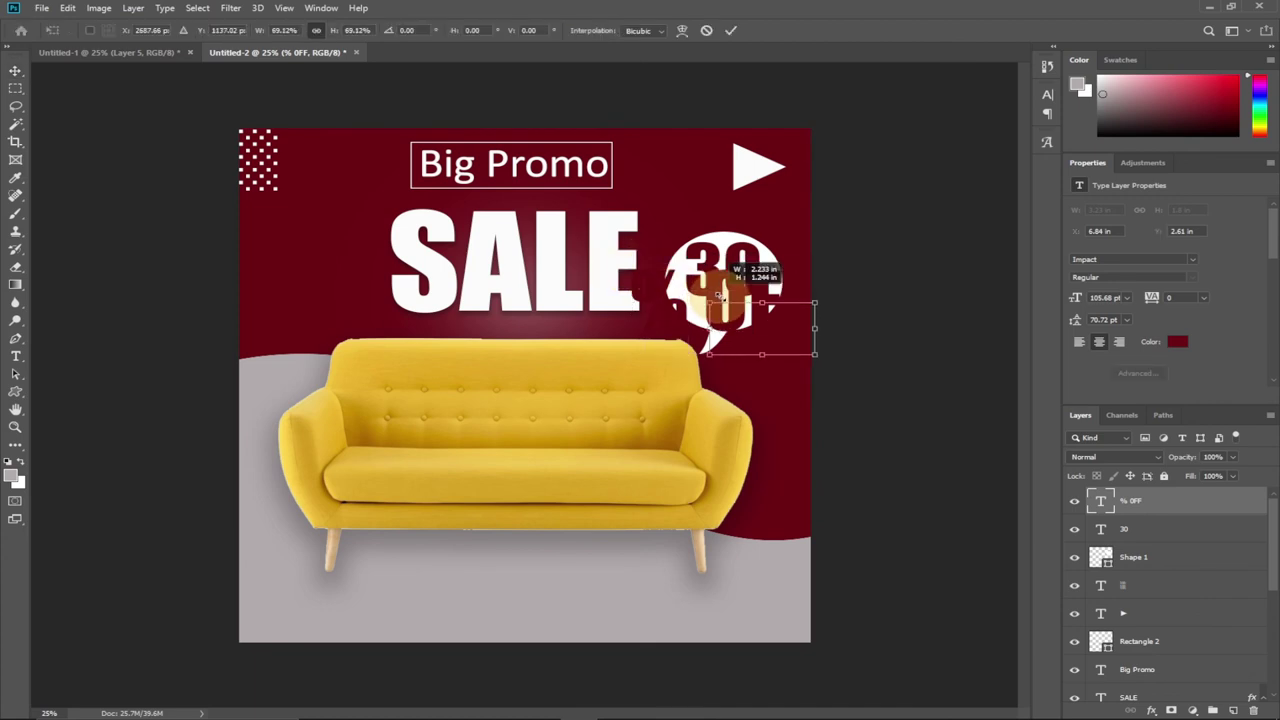
pyautogui.moveTo(762, 318); pyautogui.dragTo(695, 296)
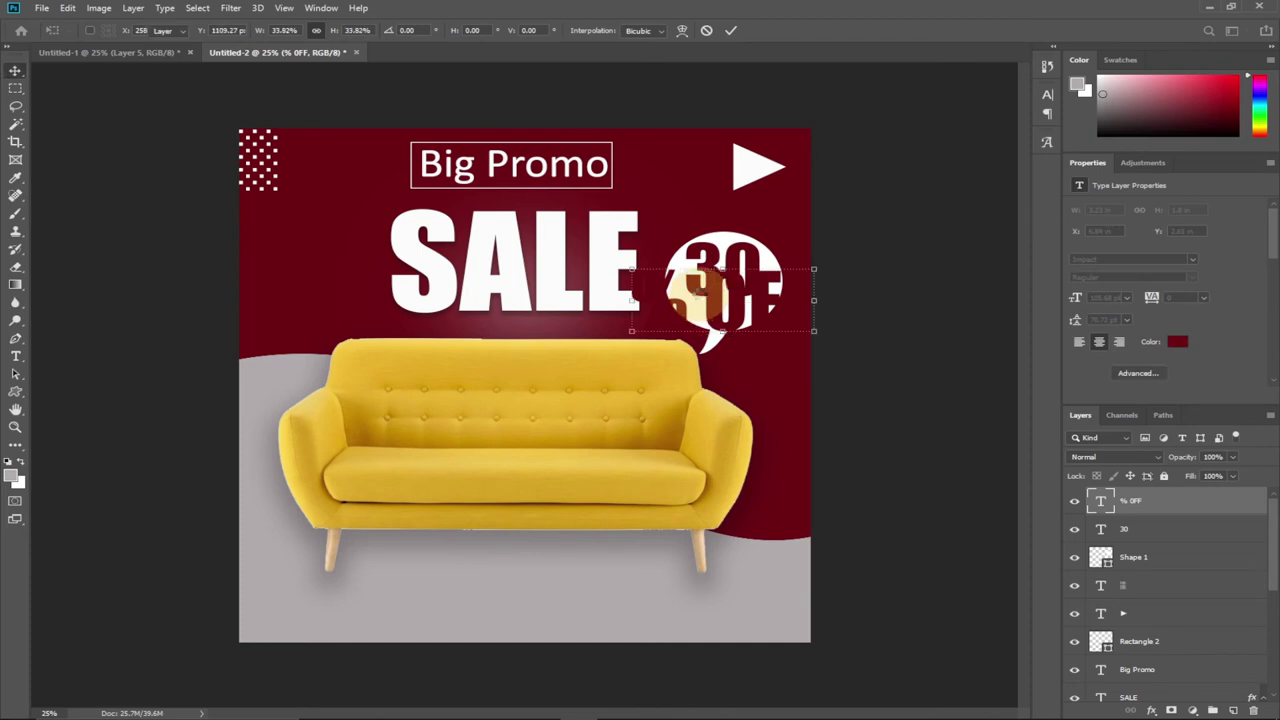
pyautogui.press('Return')
pyautogui.moveTo(705, 310); pyautogui.dragTo(715, 315)
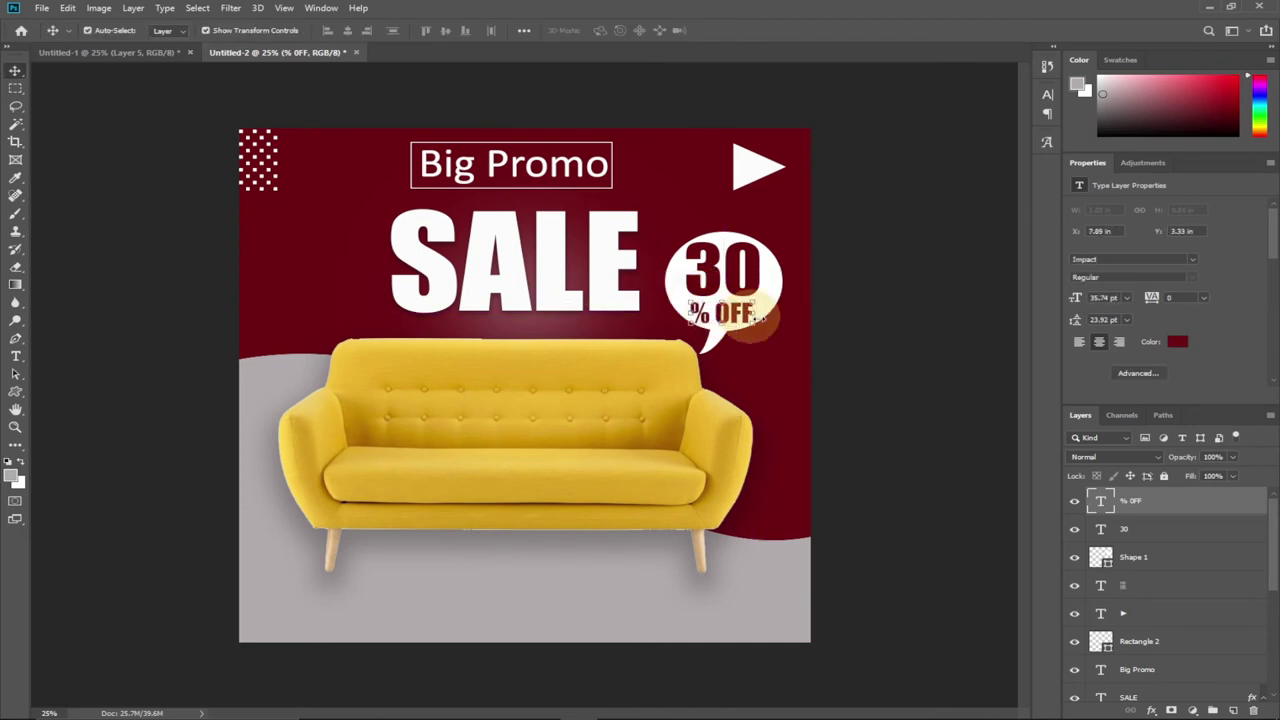
pyautogui.click(909, 330)
# Using the Untitled-1 poster as reference, draw a rectangle about 864 × 196 px on the gray area below the sofa in Untitled-2
pyautogui.click(114, 54)
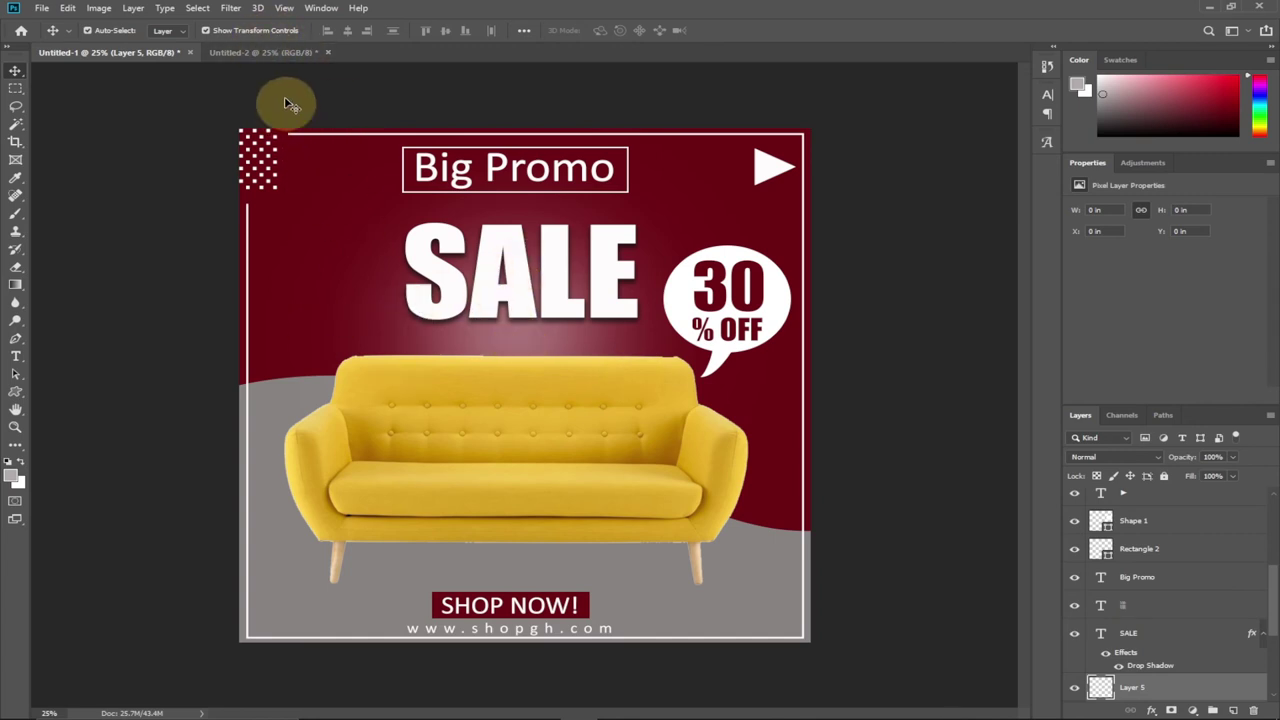
pyautogui.click(263, 54)
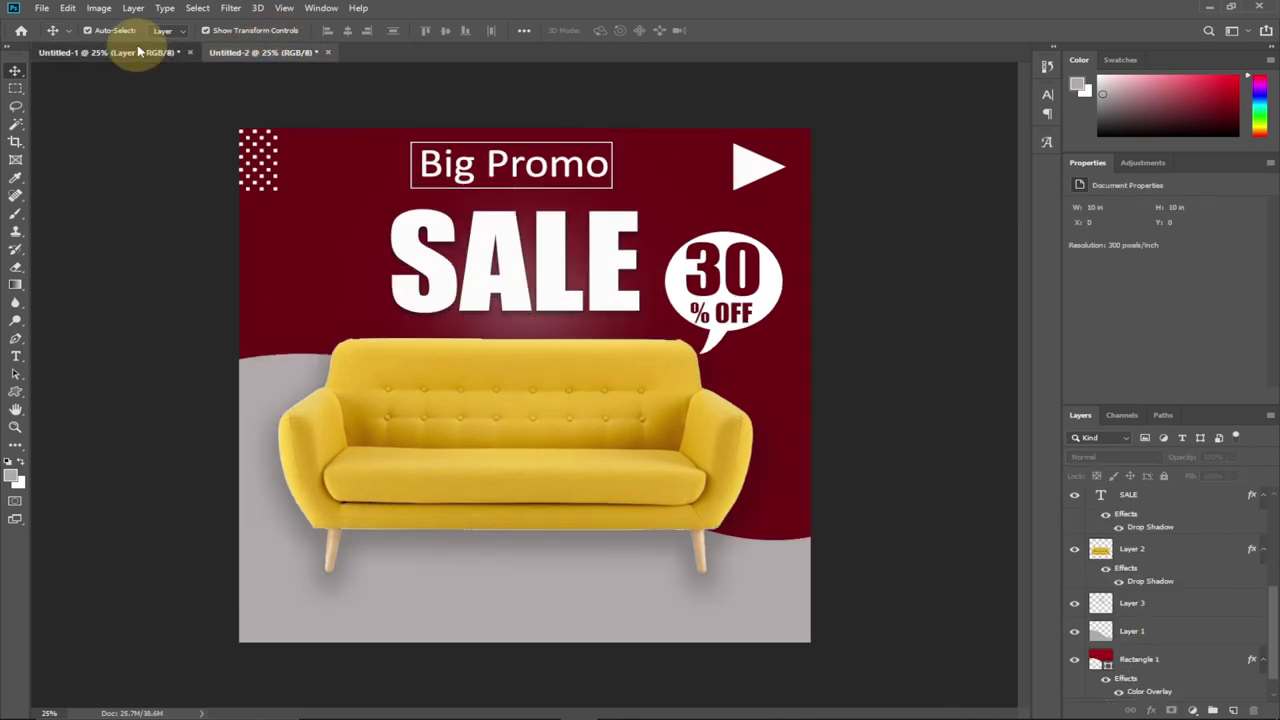
pyautogui.click(140, 52)
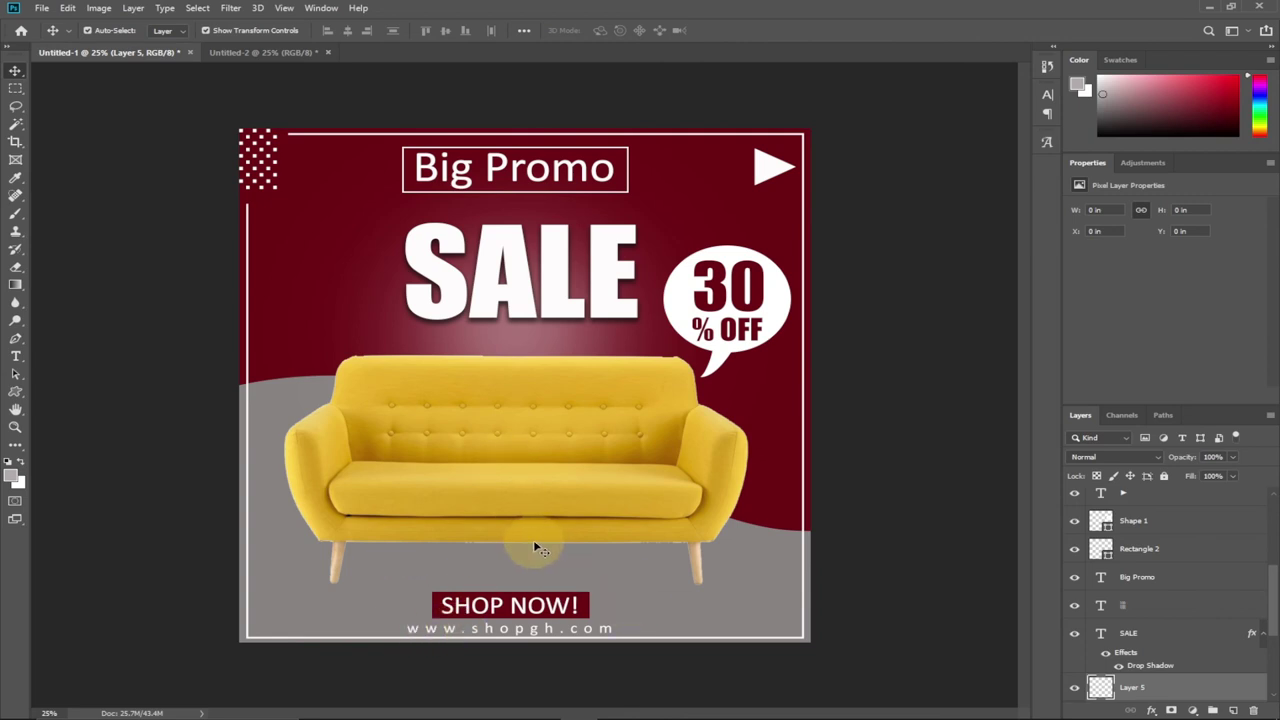
pyautogui.click(272, 53)
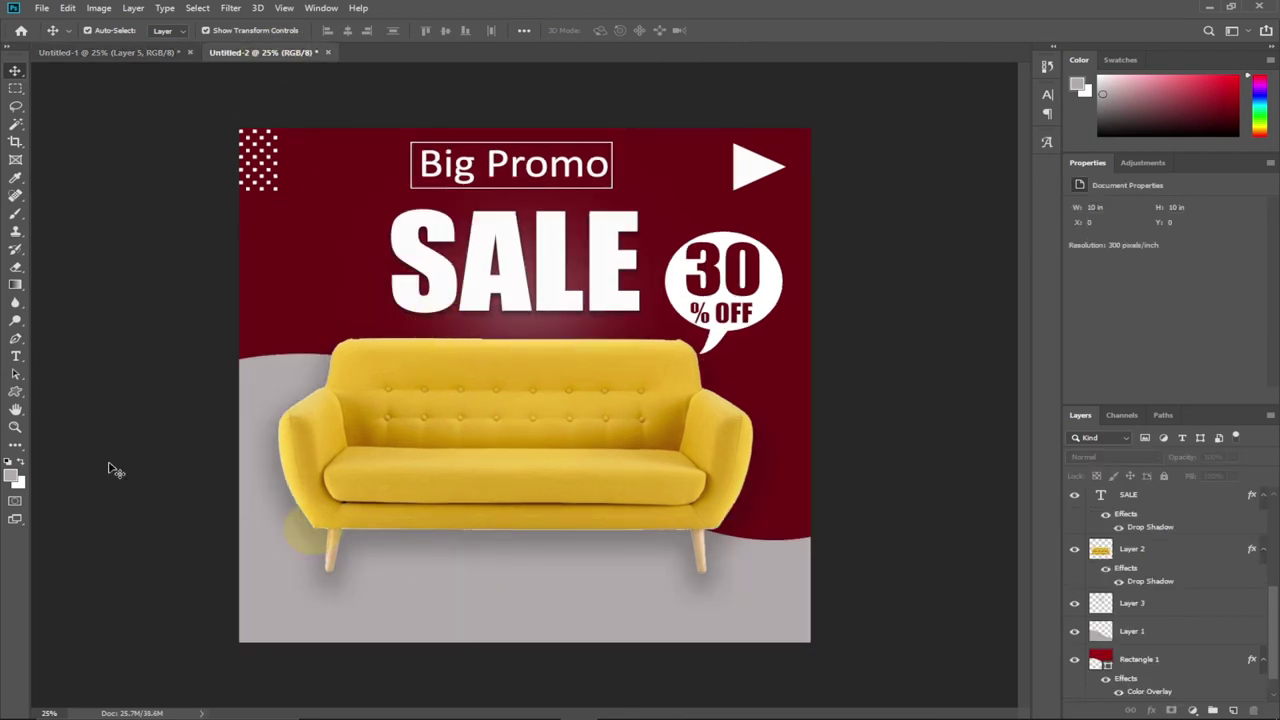
pyautogui.click(15, 391)
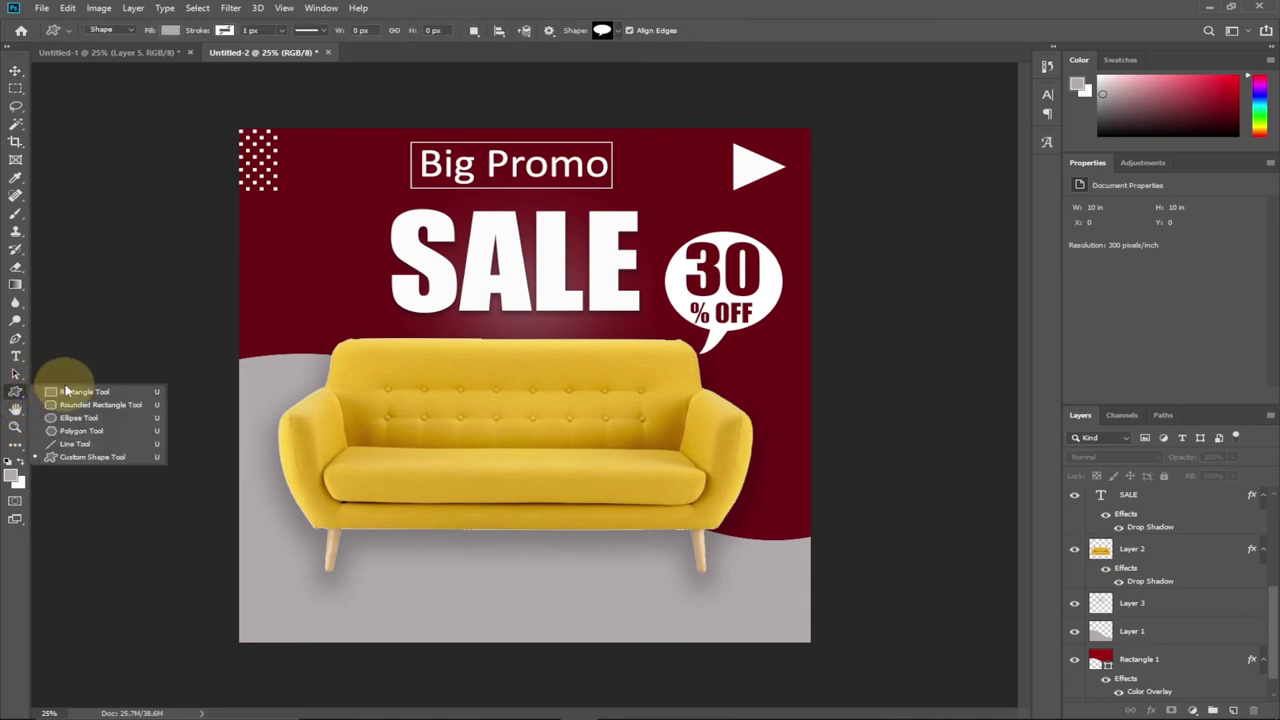
pyautogui.click(62, 392)
pyautogui.moveTo(443, 589); pyautogui.dragTo(607, 621)
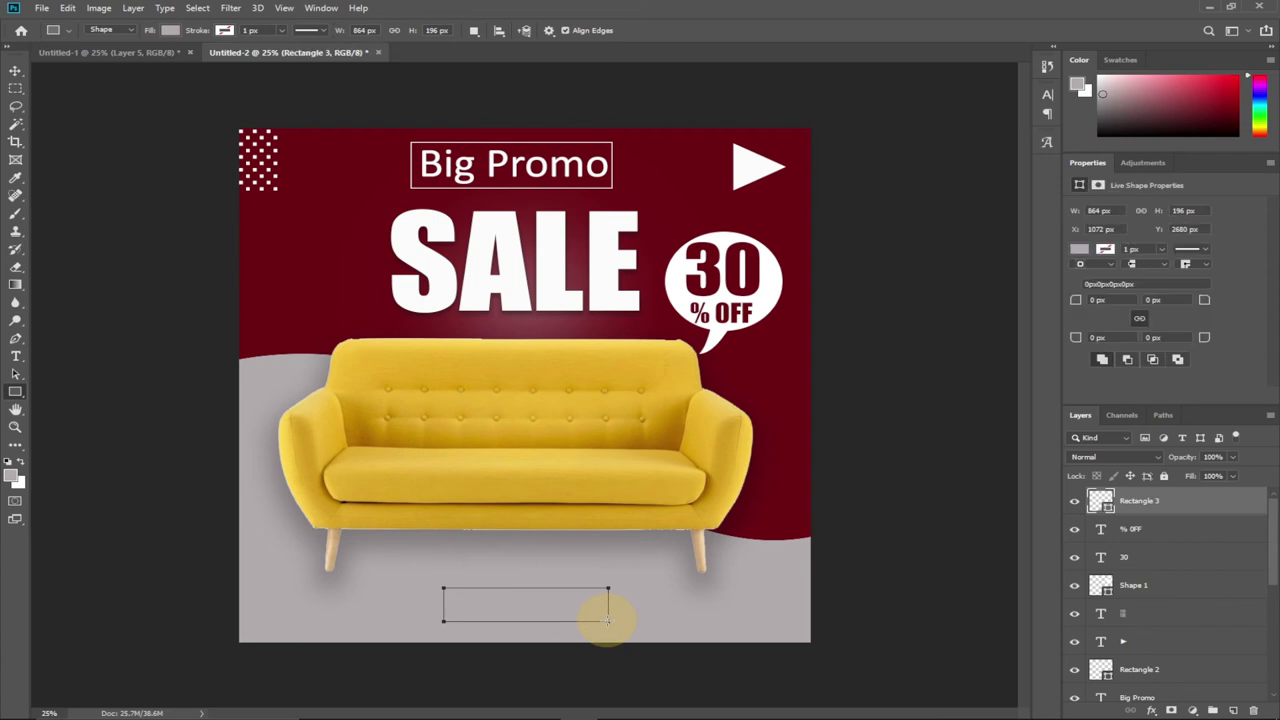
# Give the new rectangle a dark red Color Overlay and move it slightly up and left, centered beneath the sofa
pyautogui.click(15, 71)
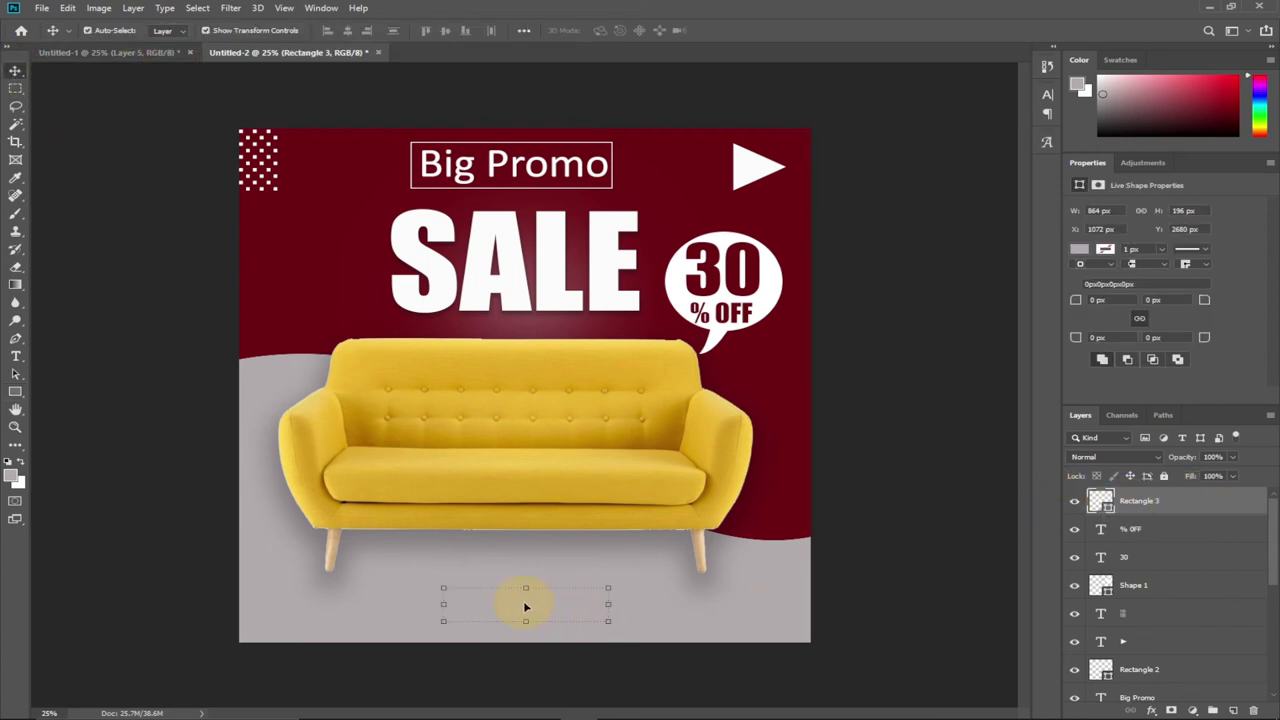
pyautogui.doubleClick(1206, 508)
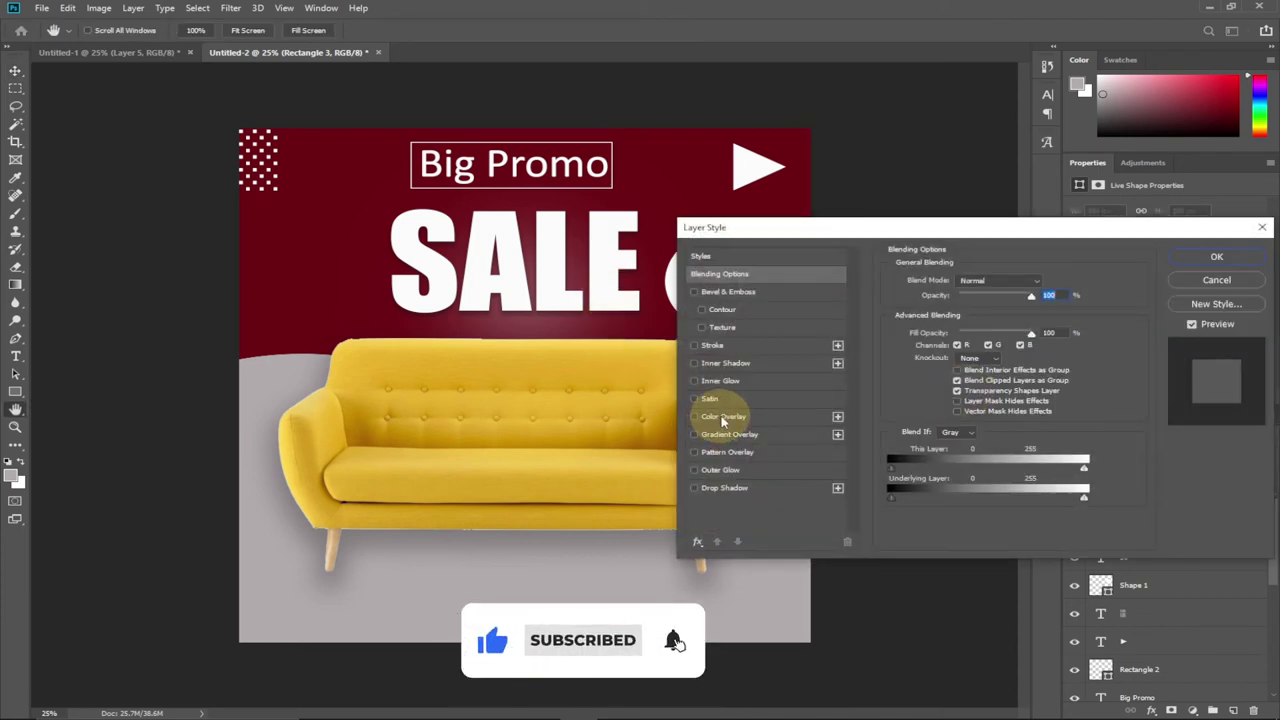
pyautogui.click(724, 417)
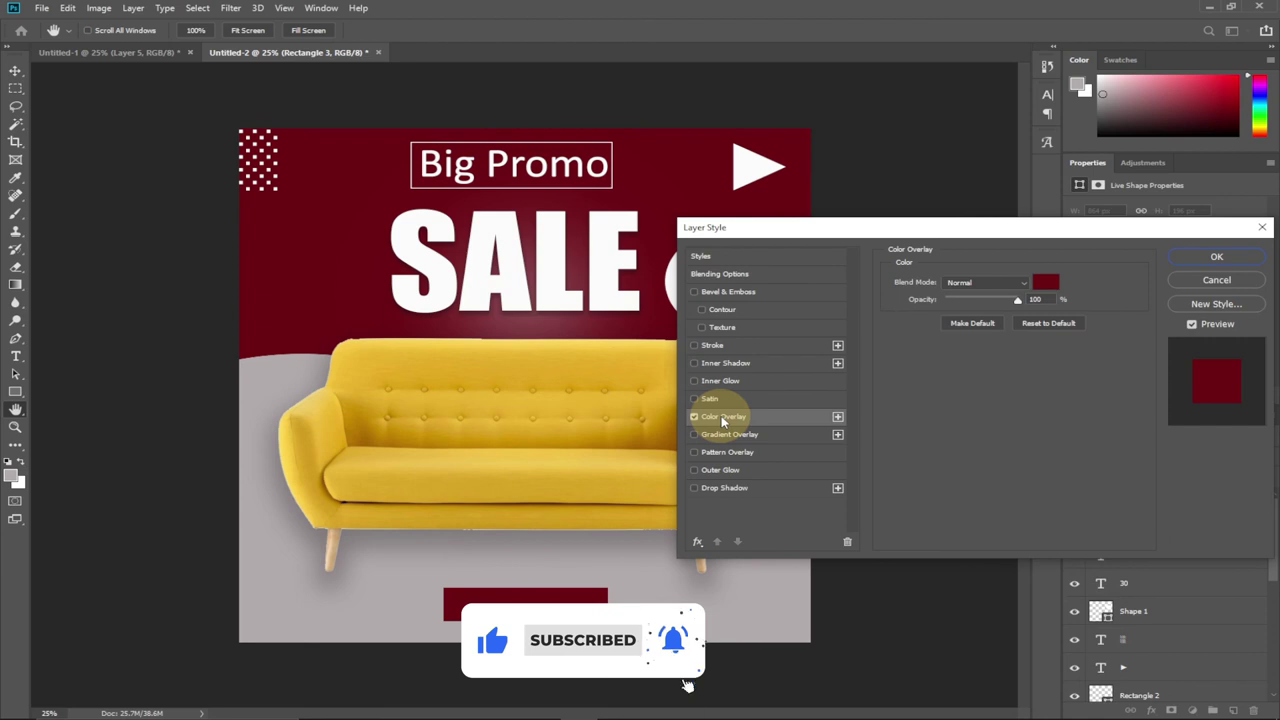
pyautogui.click(1210, 257)
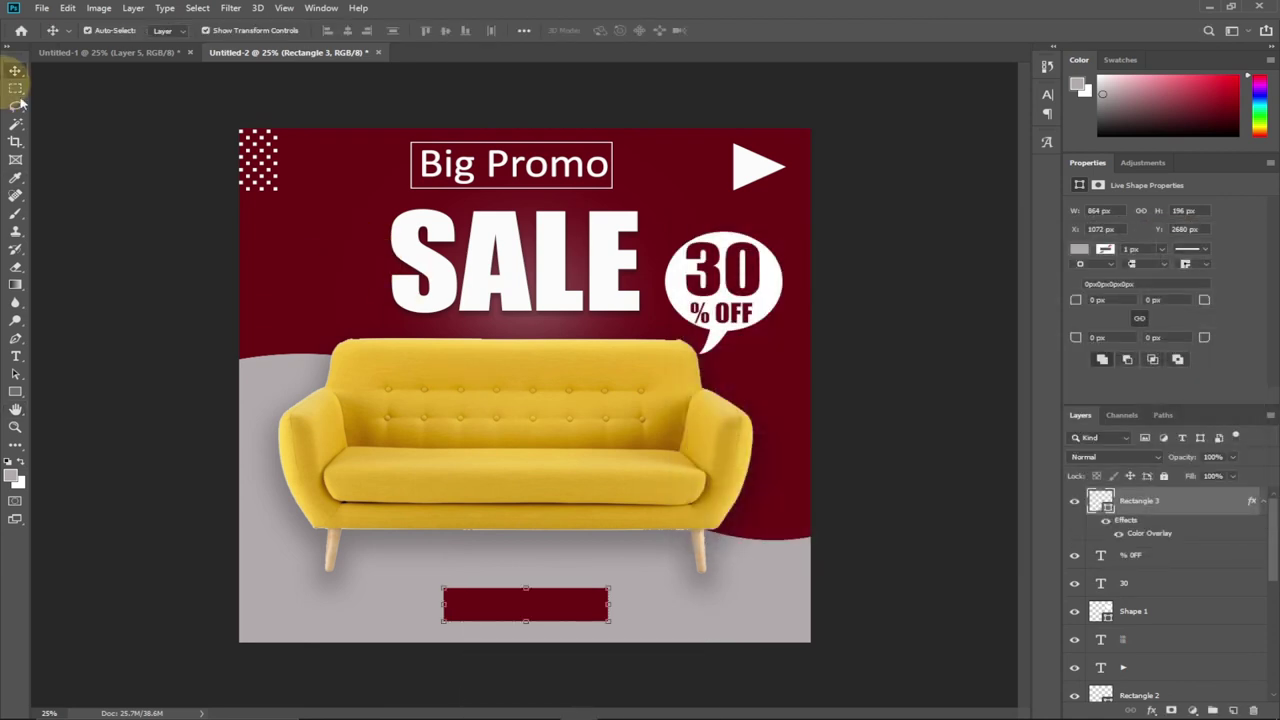
pyautogui.moveTo(524, 594); pyautogui.dragTo(503, 600)
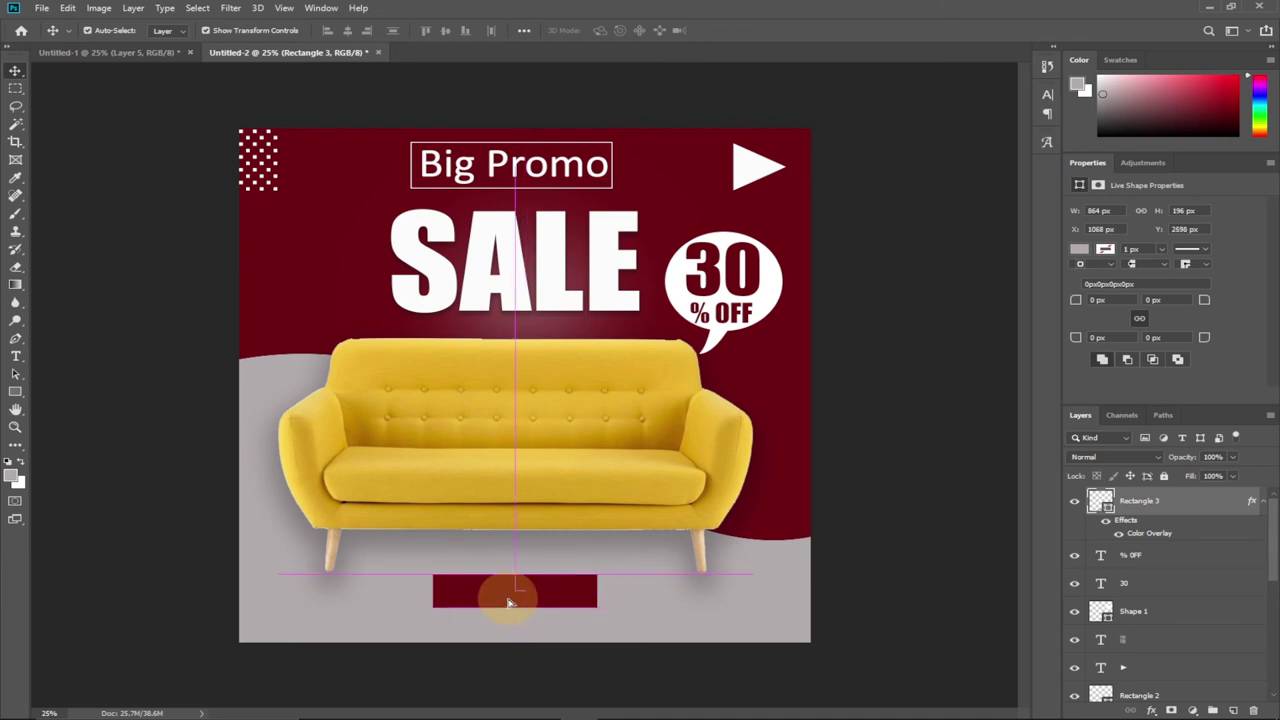
# Add the text SHOP NOW! in capitals over the sofa seat
pyautogui.click(16, 358)
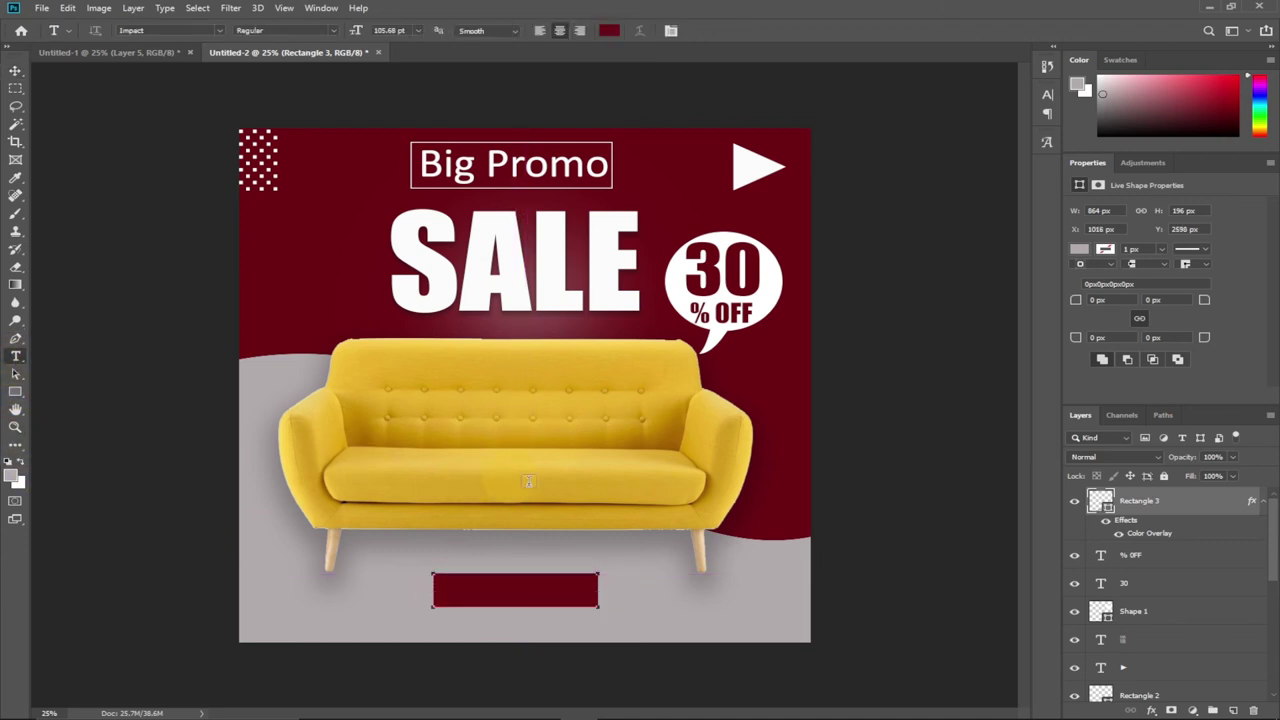
pyautogui.click(468, 485)
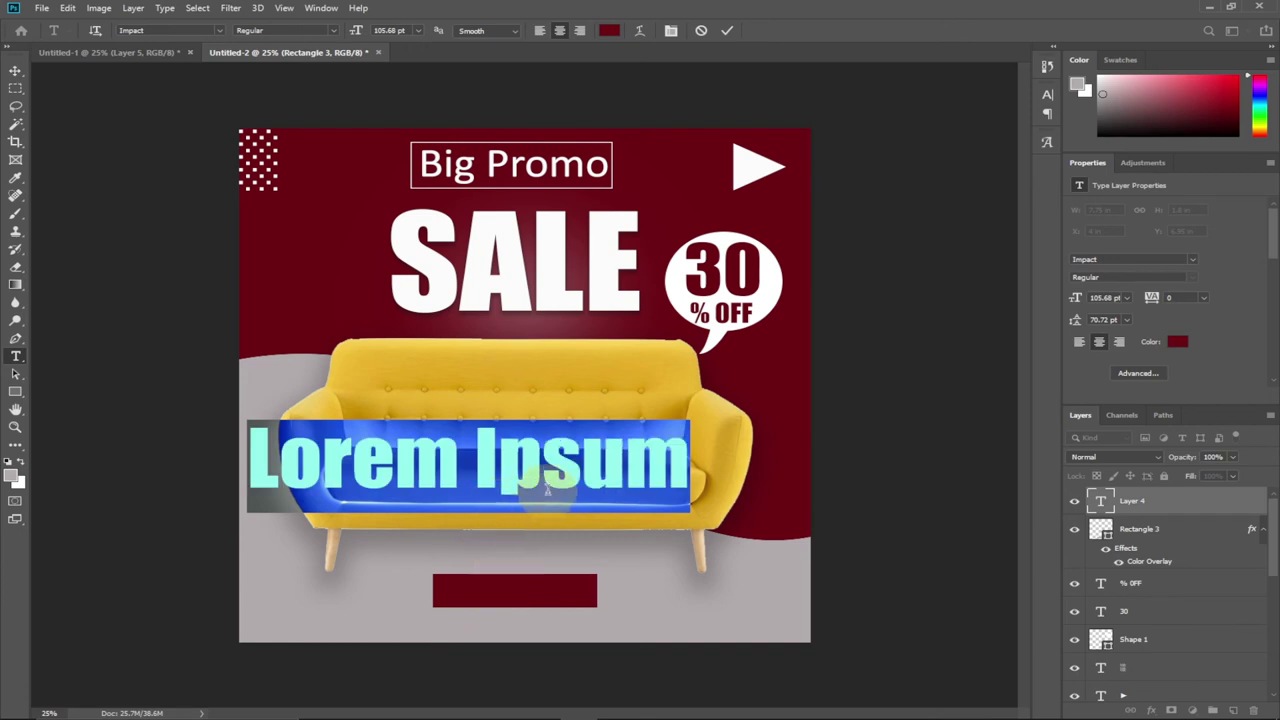
pyautogui.write('sh')
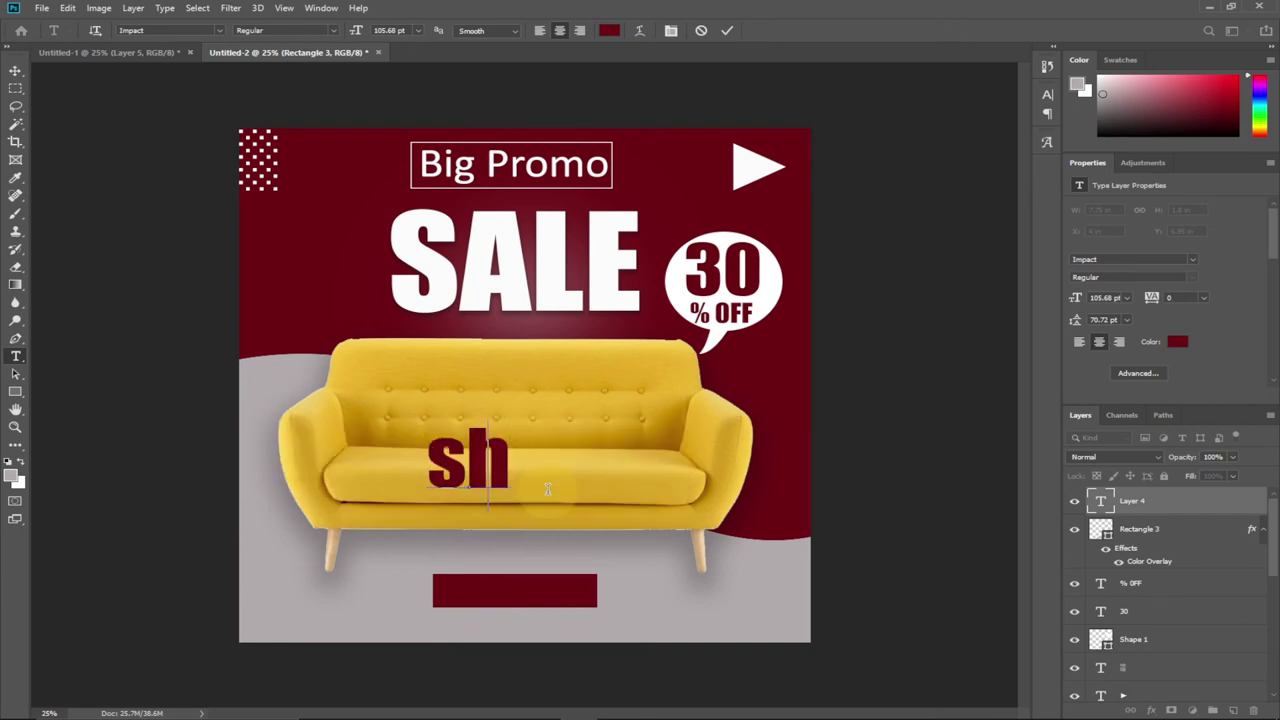
pyautogui.press('BackSpace')
pyautogui.press('BackSpace')
pyautogui.write('SHOP')
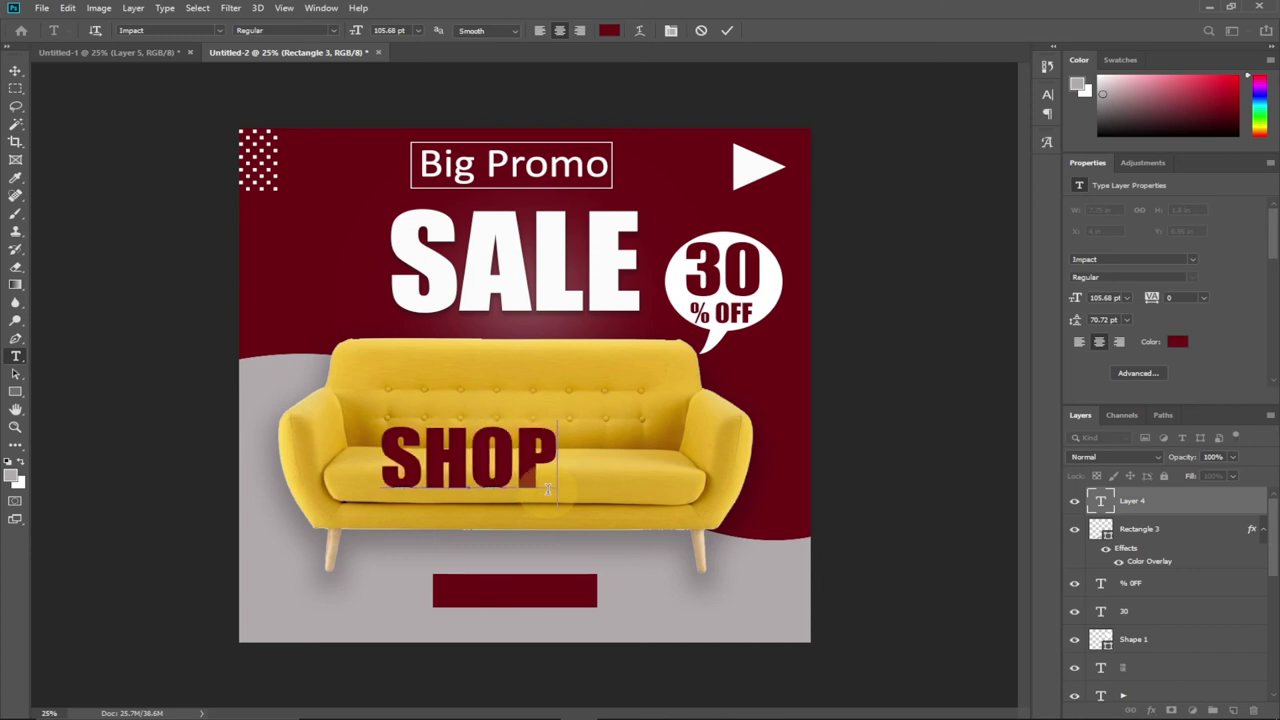
pyautogui.write(' M')
pyautogui.press('BackSpace')
pyautogui.write('N')
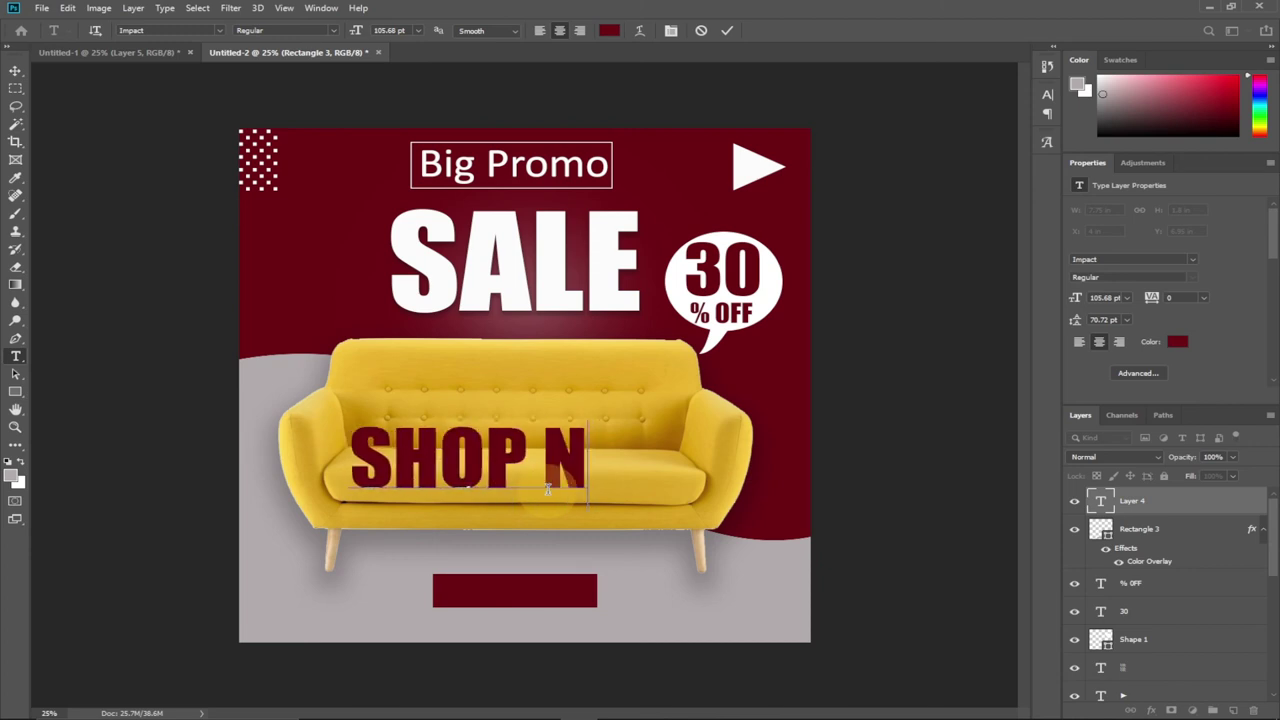
pyautogui.write('OW!')
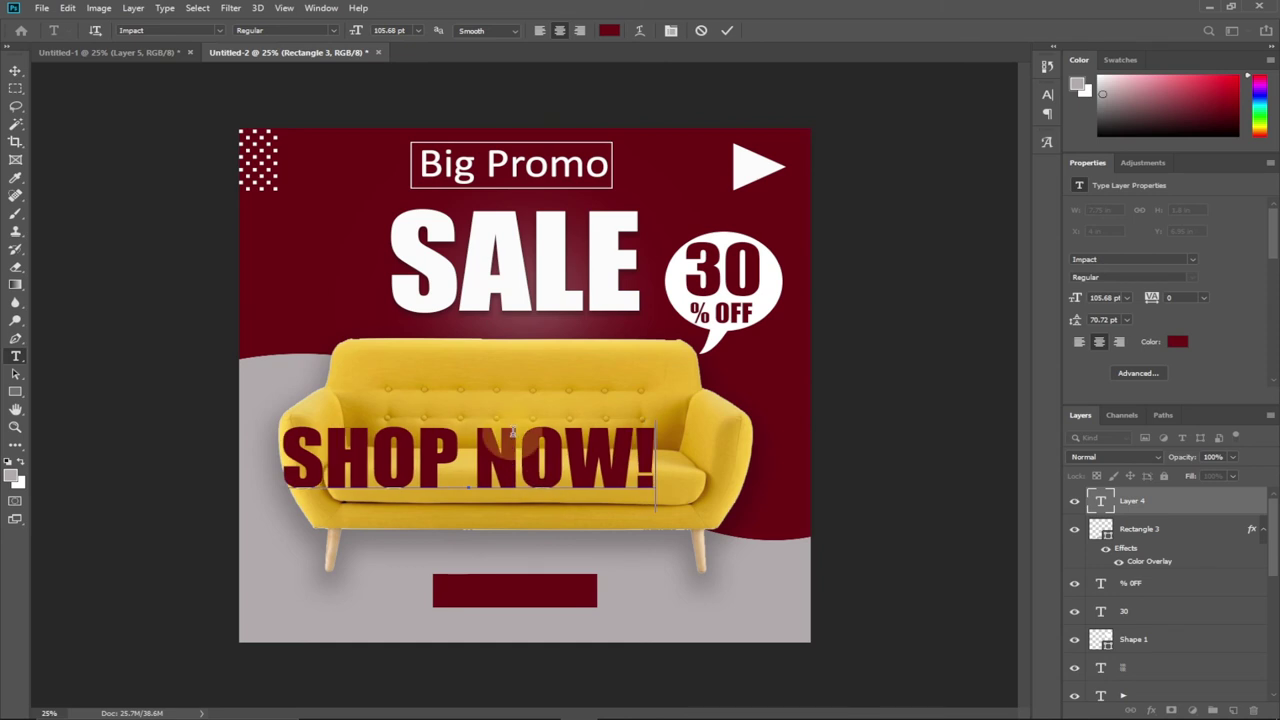
# Set the SHOP NOW! text to Calibri Bold and reduce its size to 54.68 pt
pyautogui.moveTo(658, 458); pyautogui.dragTo(222, 438)
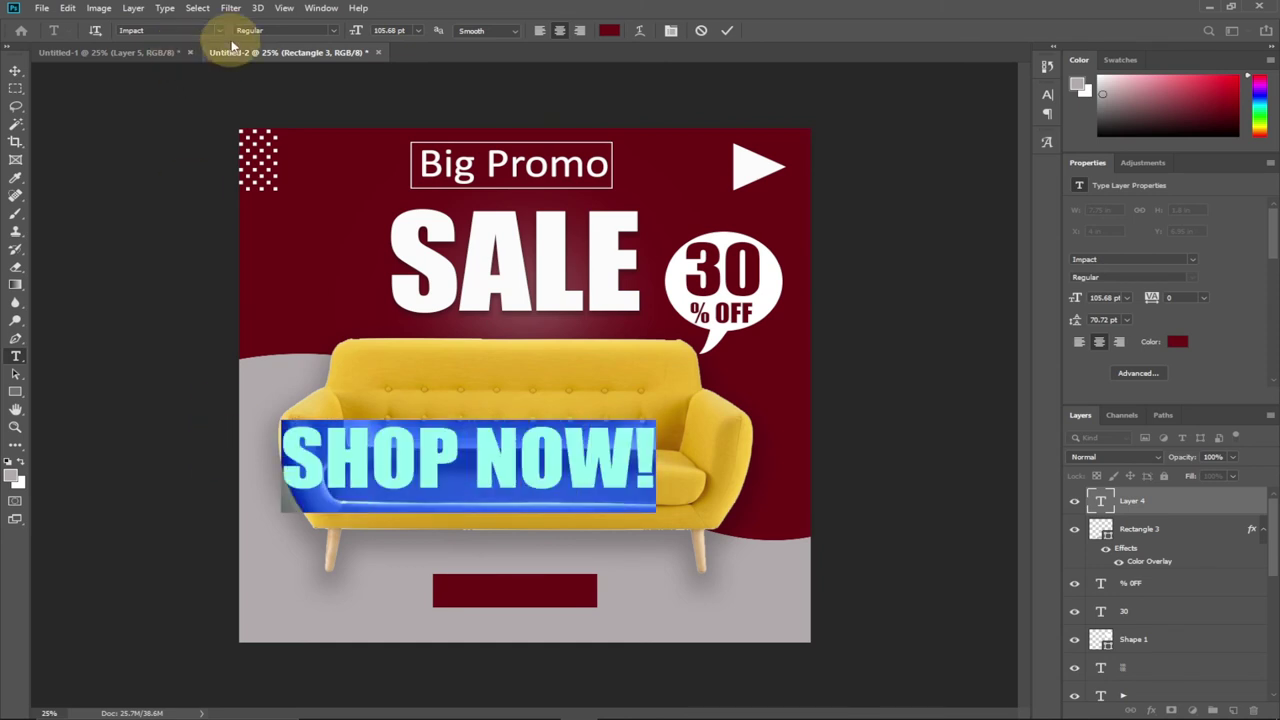
pyautogui.click(219, 30)
pyautogui.click(165, 52)
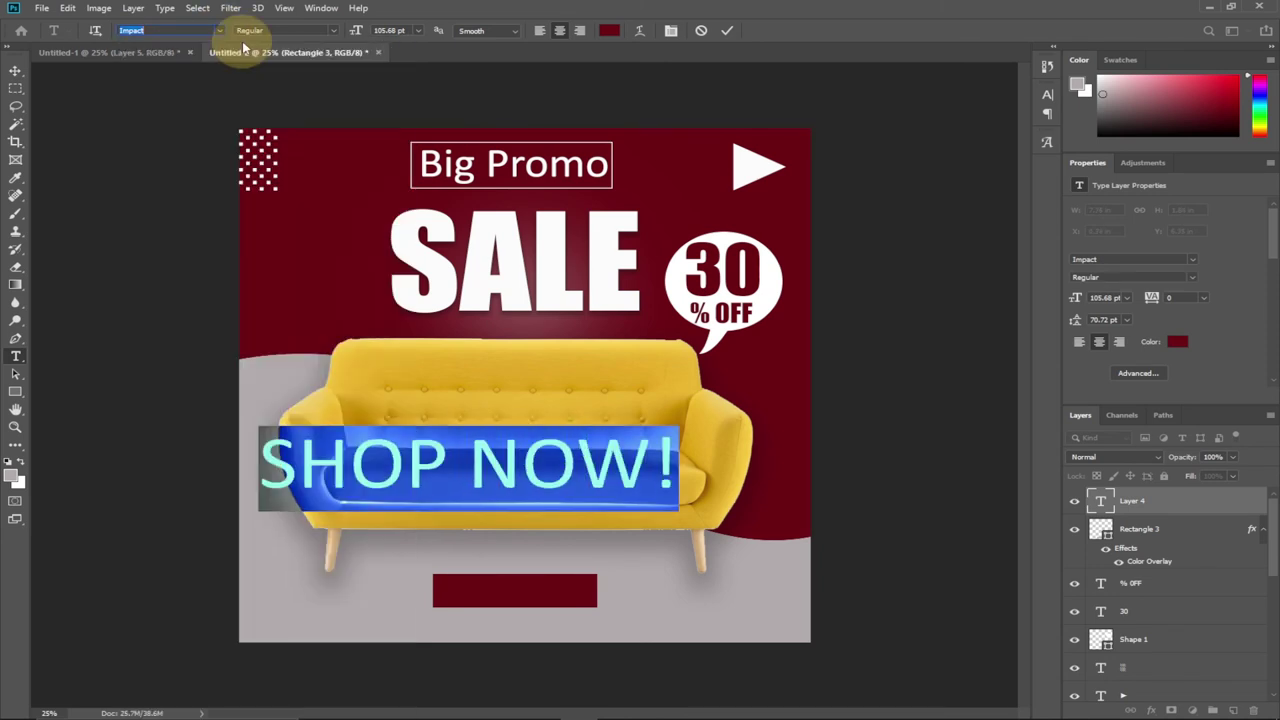
pyautogui.click(330, 32)
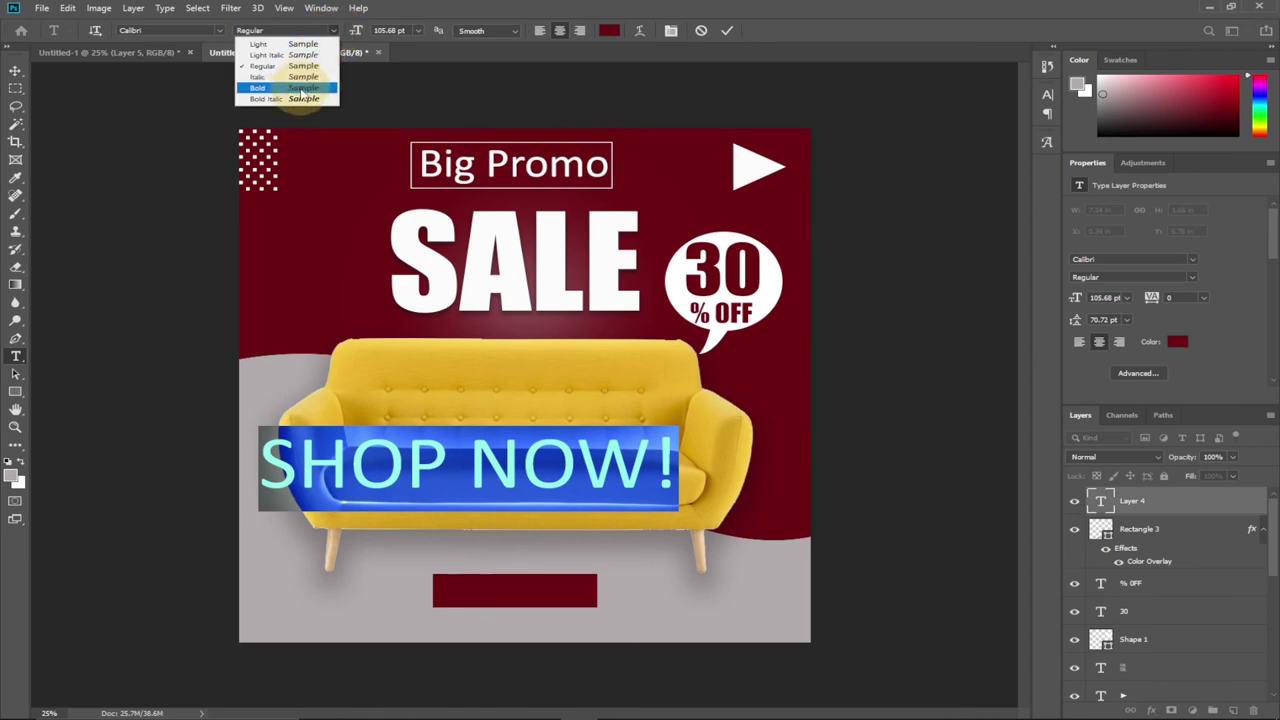
pyautogui.click(295, 90)
pyautogui.moveTo(356, 30); pyautogui.dragTo(318, 24)
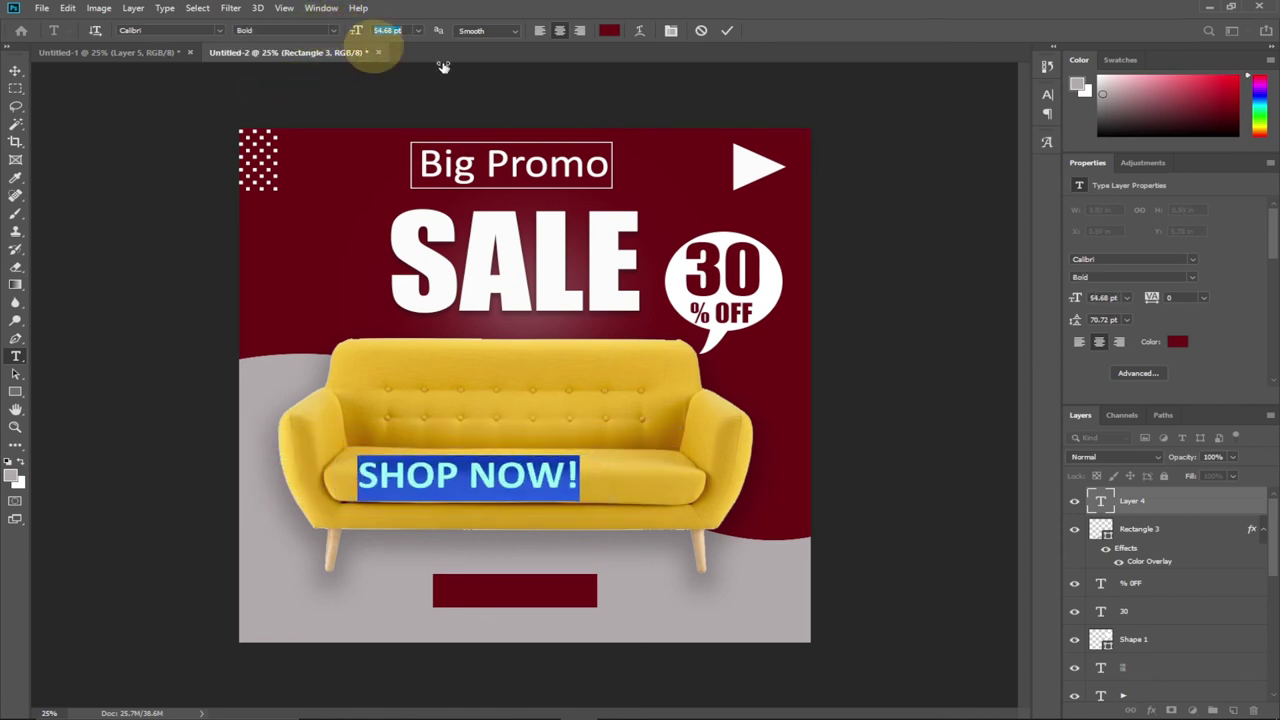
# Color the SHOP NOW! text white fcfcfc, sampled from the SALE lettering
pyautogui.click(610, 32)
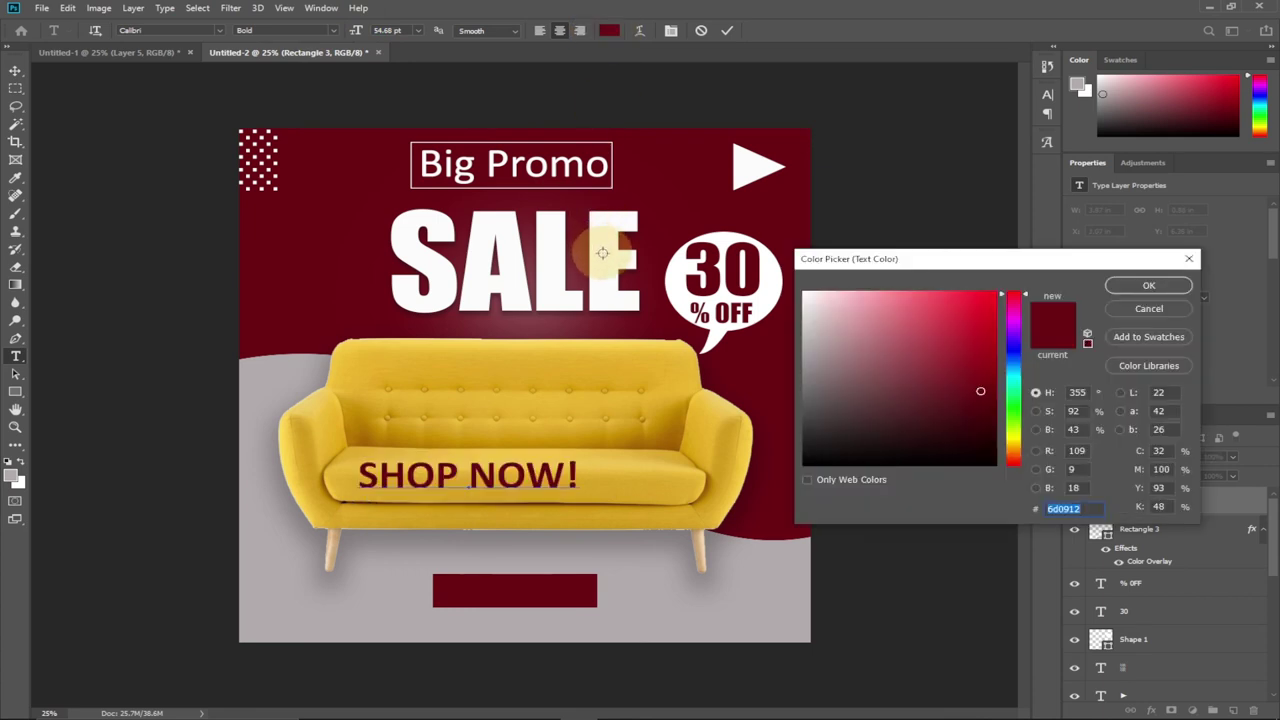
pyautogui.click(602, 253)
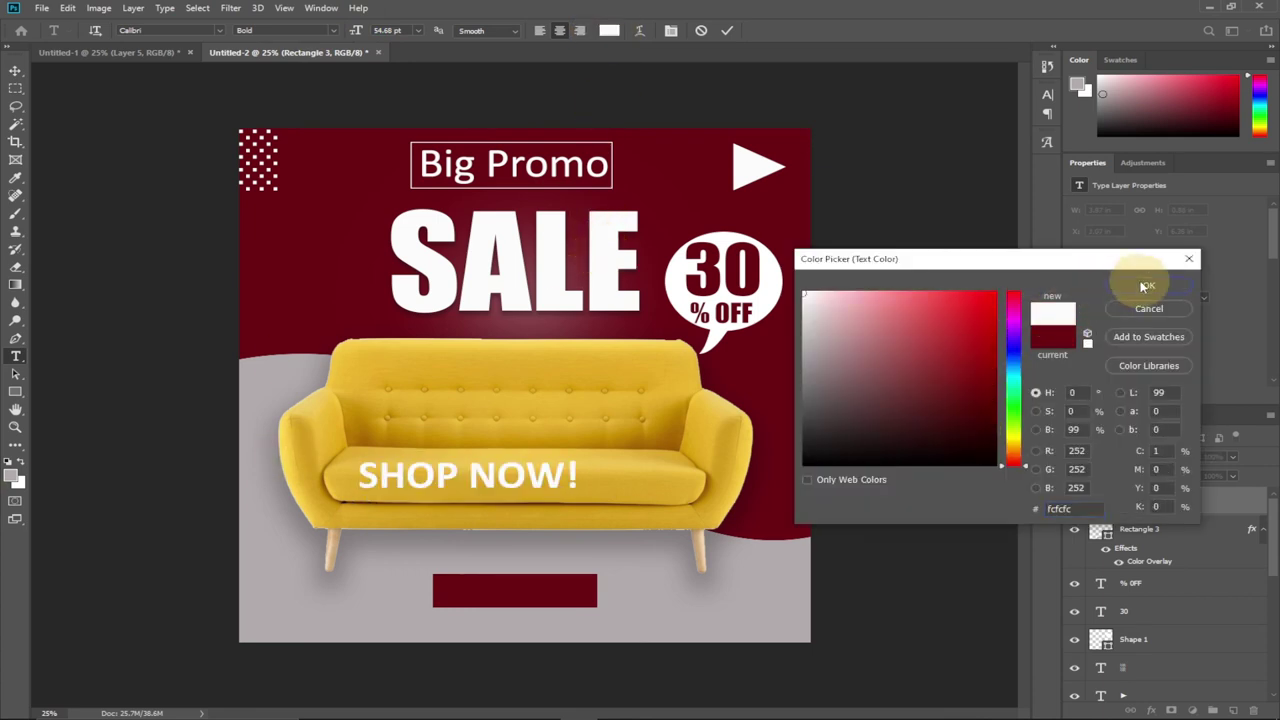
pyautogui.click(1146, 287)
# Reduce the SHOP NOW! text to 37.68 pt and center it on the dark red rectangle below the sofa
pyautogui.moveTo(346, 32); pyautogui.dragTo(339, 32)
pyautogui.click(15, 70)
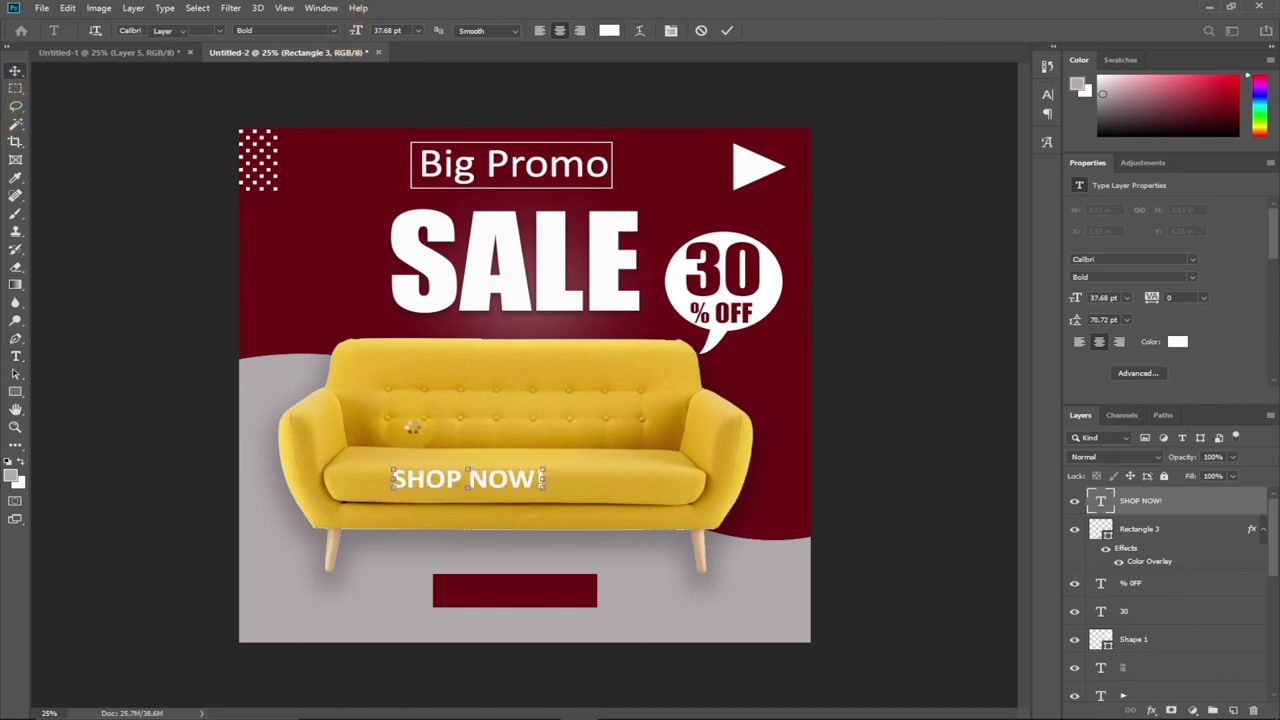
pyautogui.moveTo(440, 480); pyautogui.dragTo(487, 592)
pyautogui.click(112, 52)
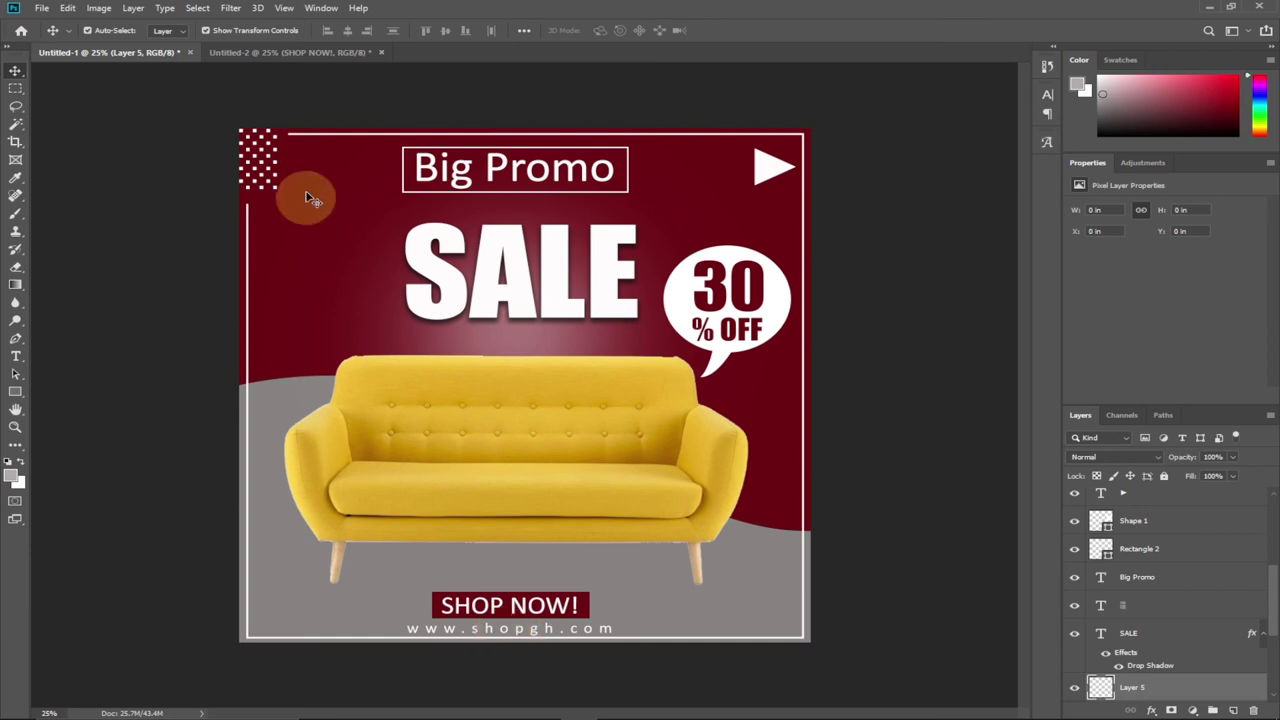
pyautogui.click(283, 52)
pyautogui.click(16, 356)
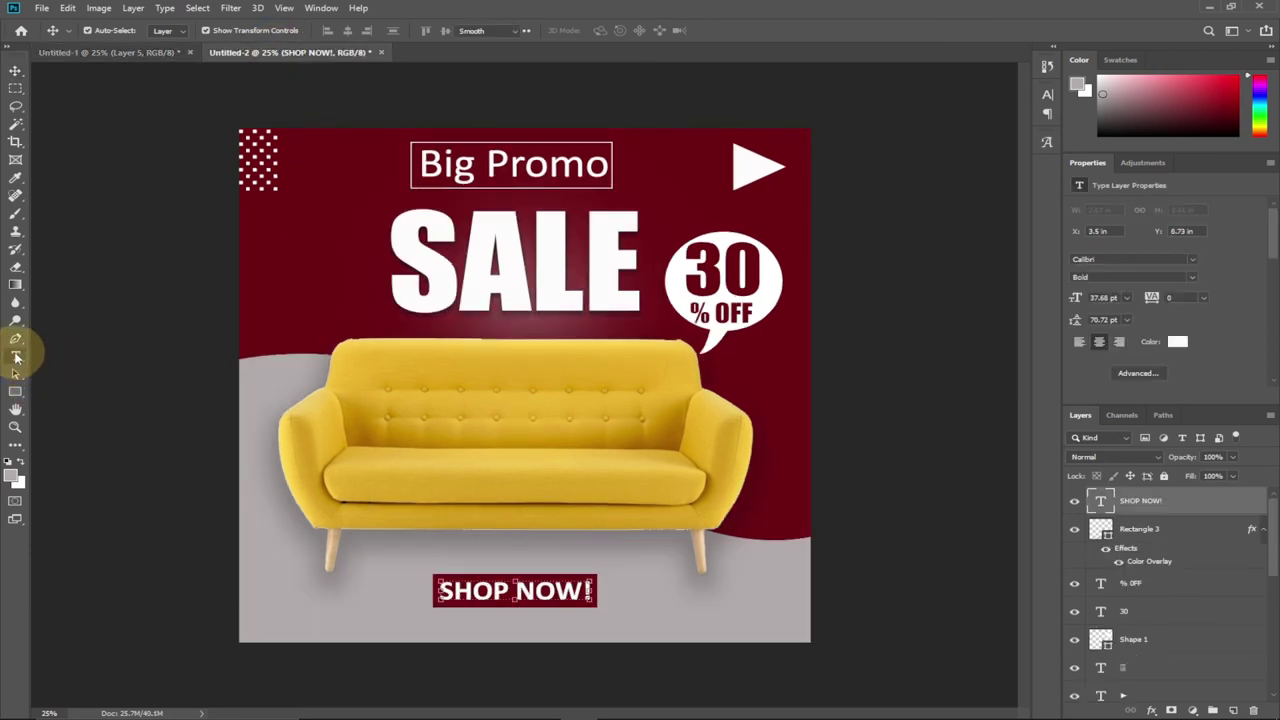
pyautogui.click(439, 456)
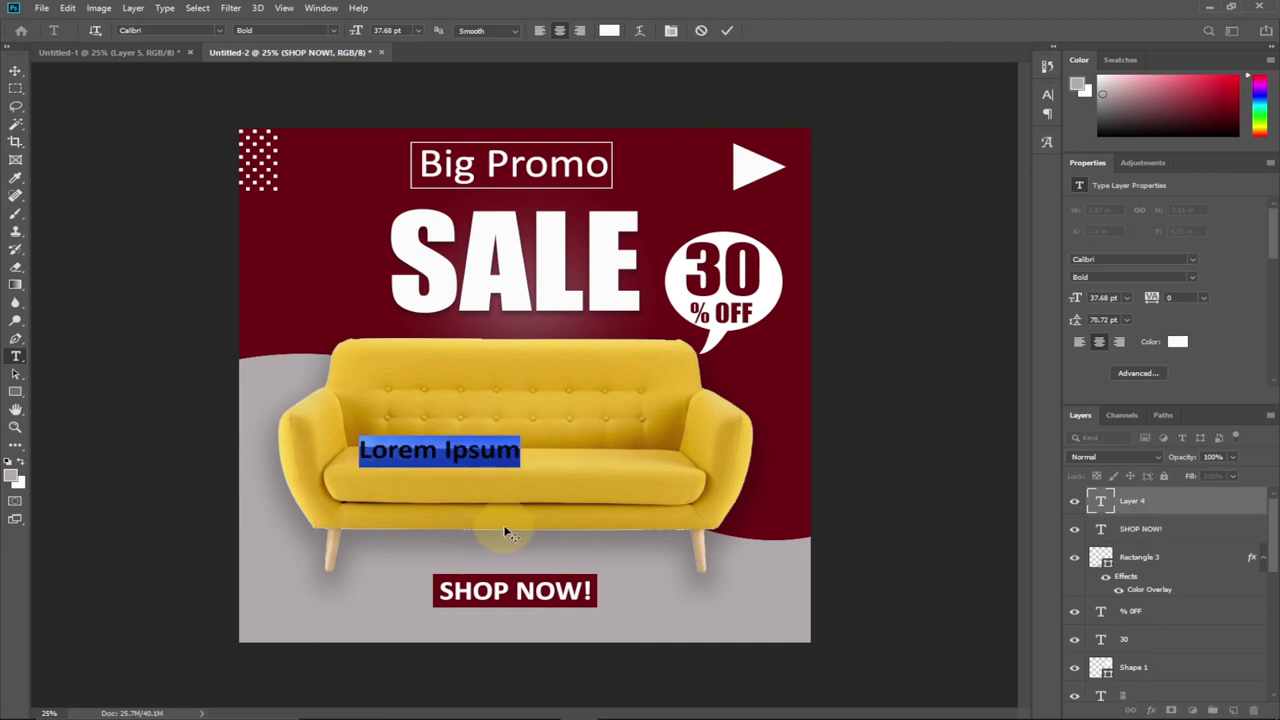
pyautogui.write('WWW.SHOOP')
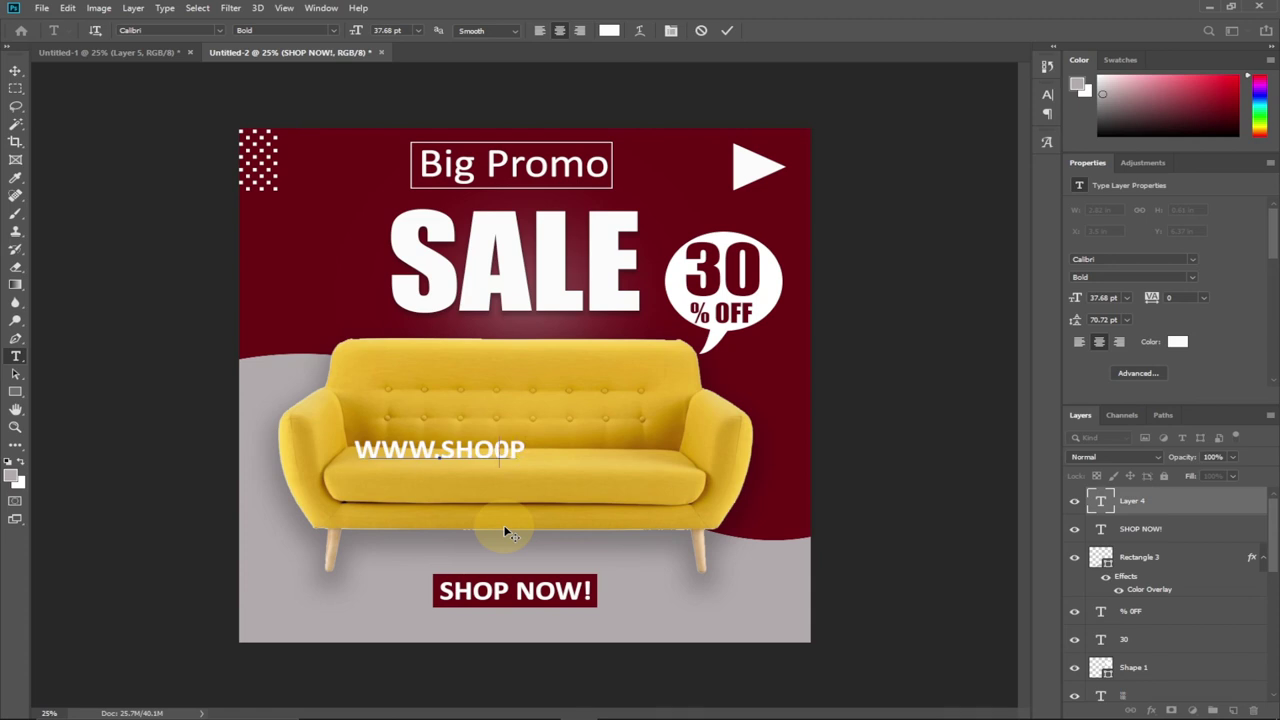
pyautogui.press('BackSpace')
pyautogui.press('BackSpace')
pyautogui.press('BackSpace')
pyautogui.press('BackSpace')
pyautogui.press('BackSpace')
pyautogui.press('BackSpace')
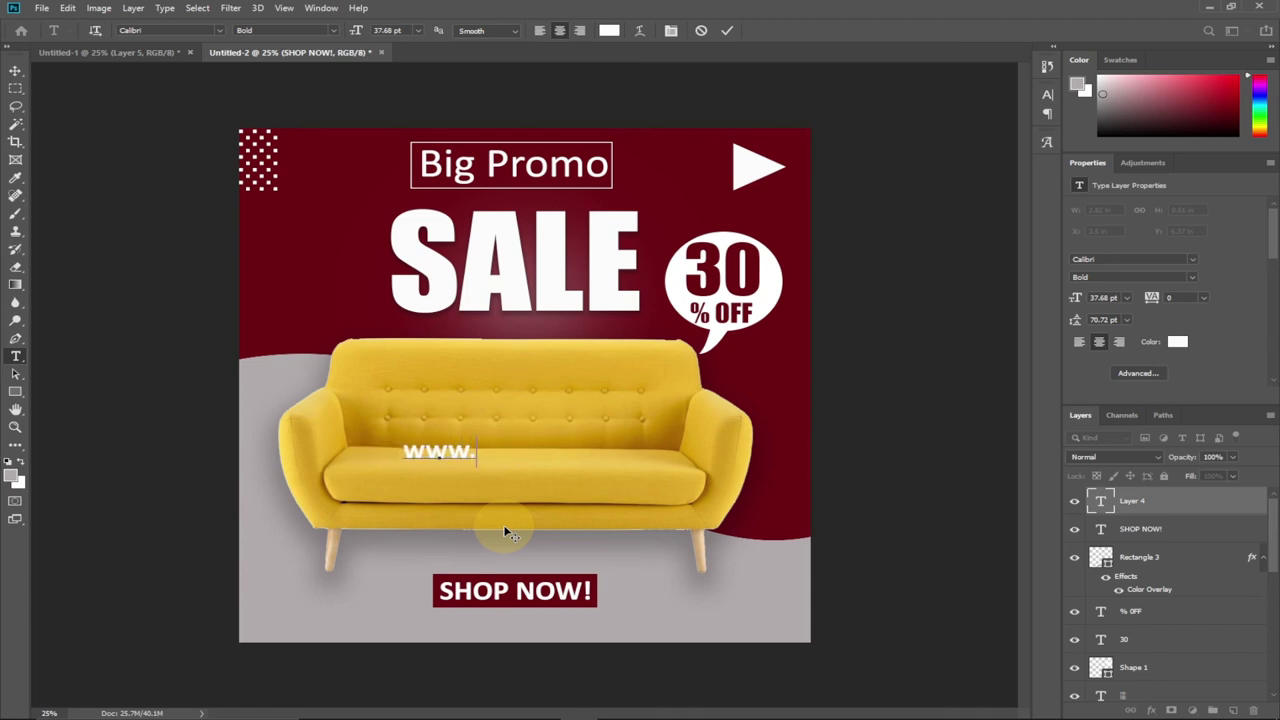
pyautogui.write('.com')
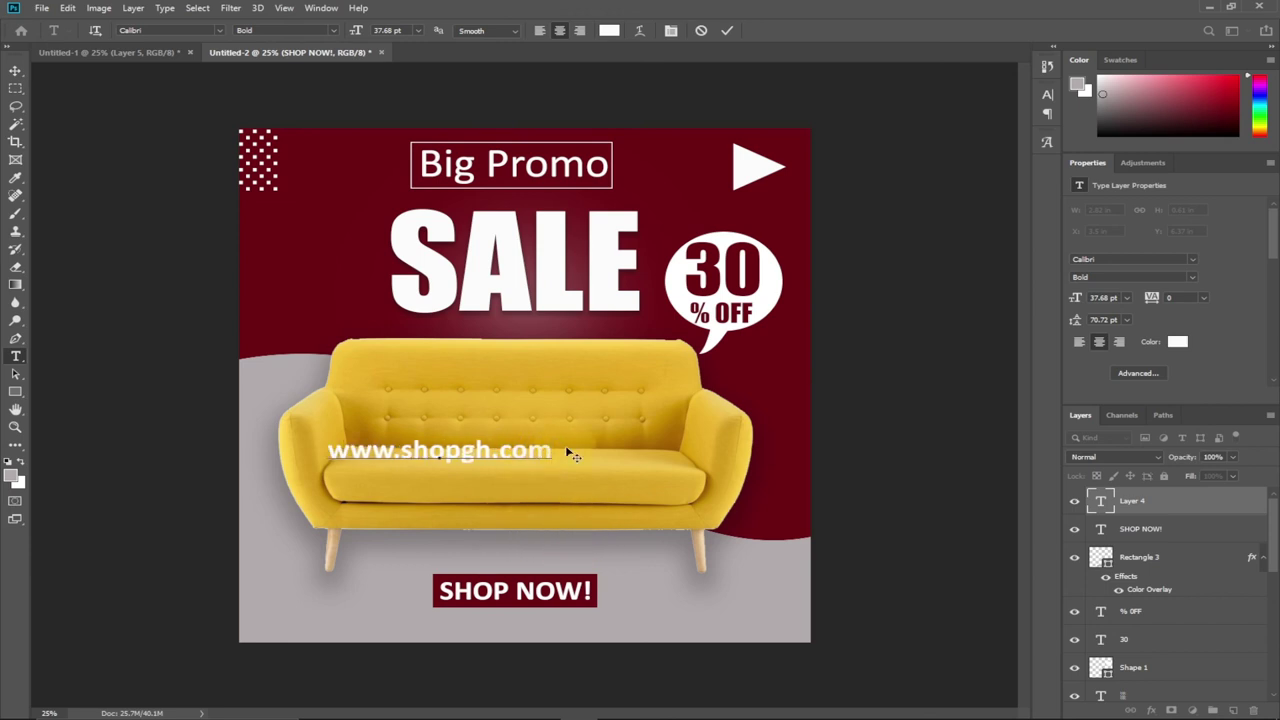
pyautogui.moveTo(555, 450); pyautogui.dragTo(243, 450)
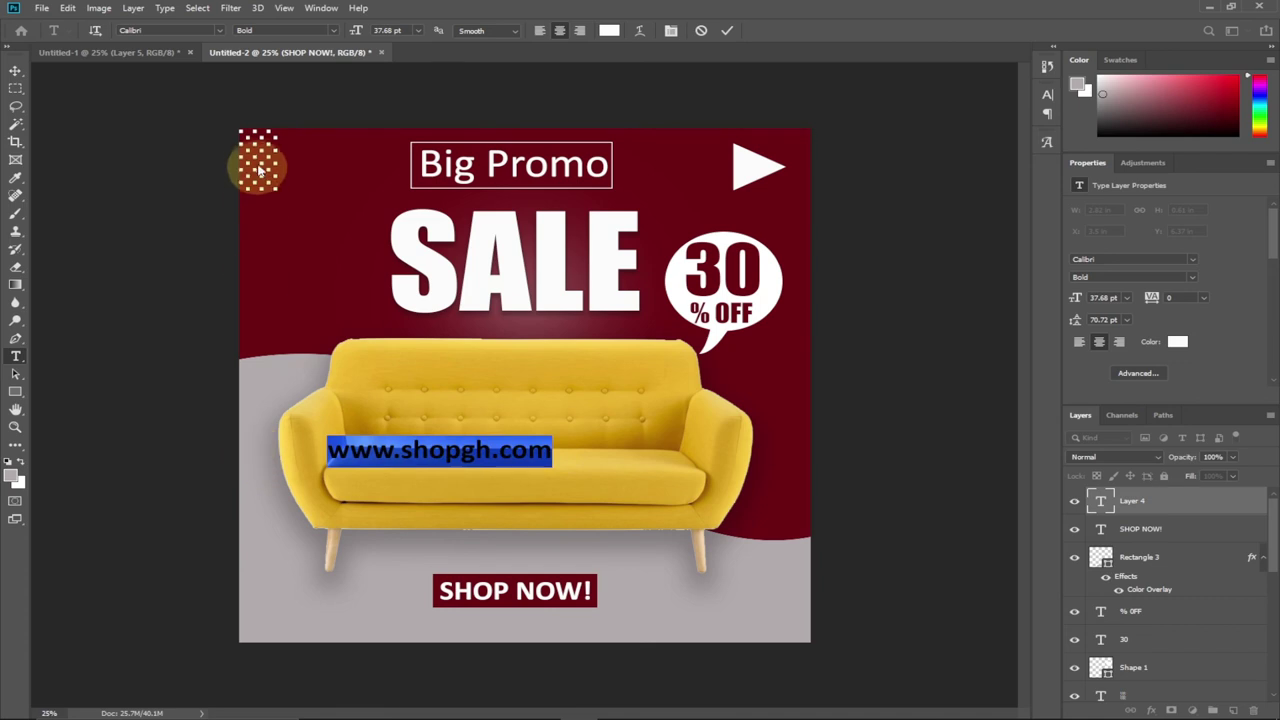
pyautogui.click(333, 31)
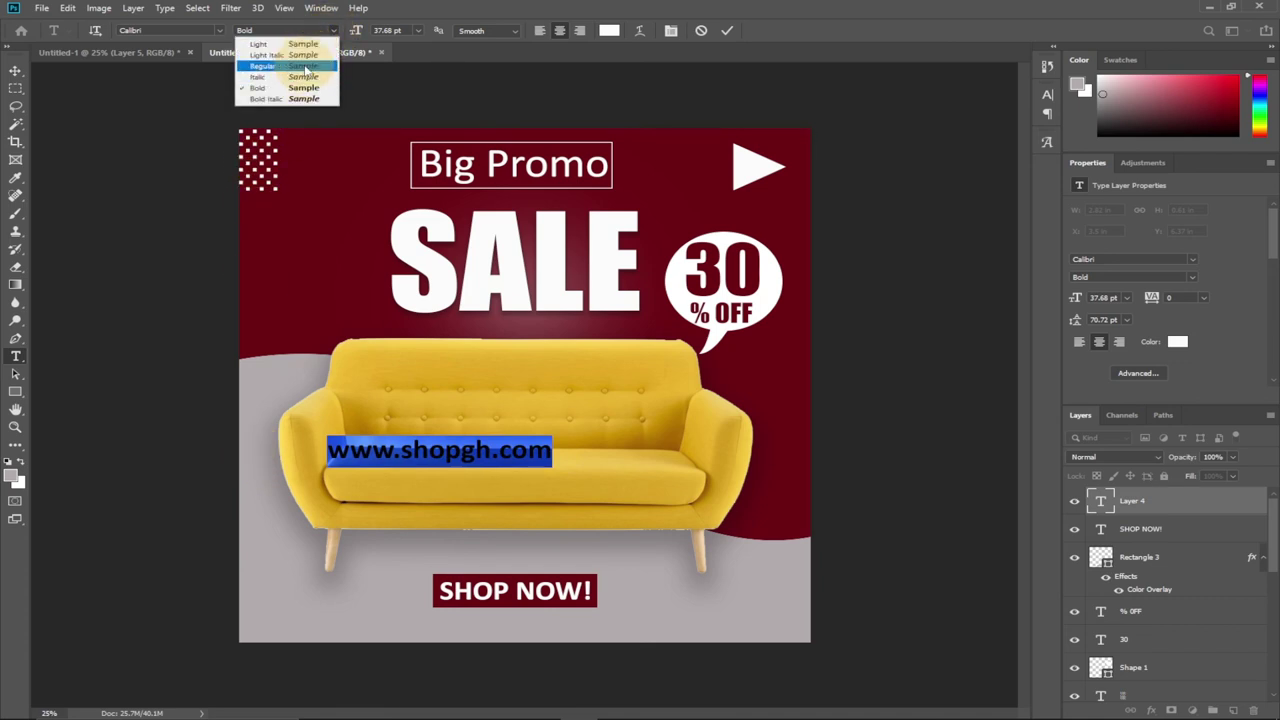
pyautogui.click(305, 66)
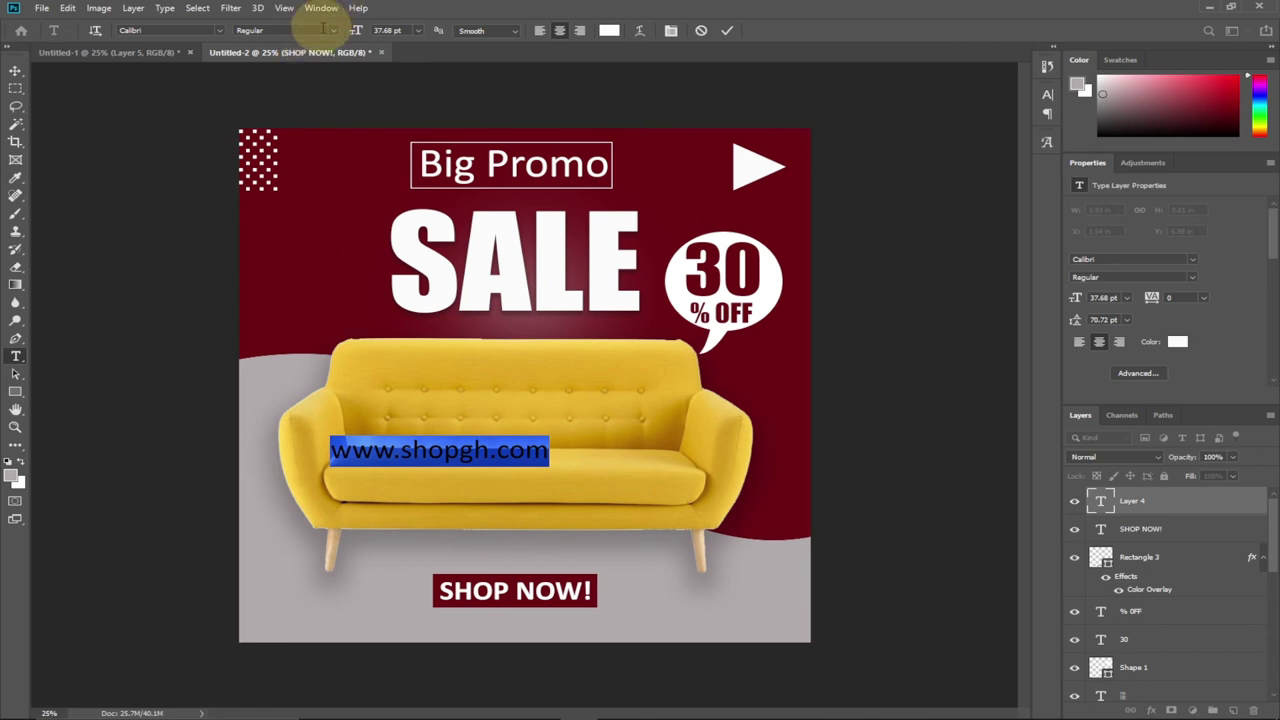
pyautogui.moveTo(355, 30); pyautogui.dragTo(343, 30)
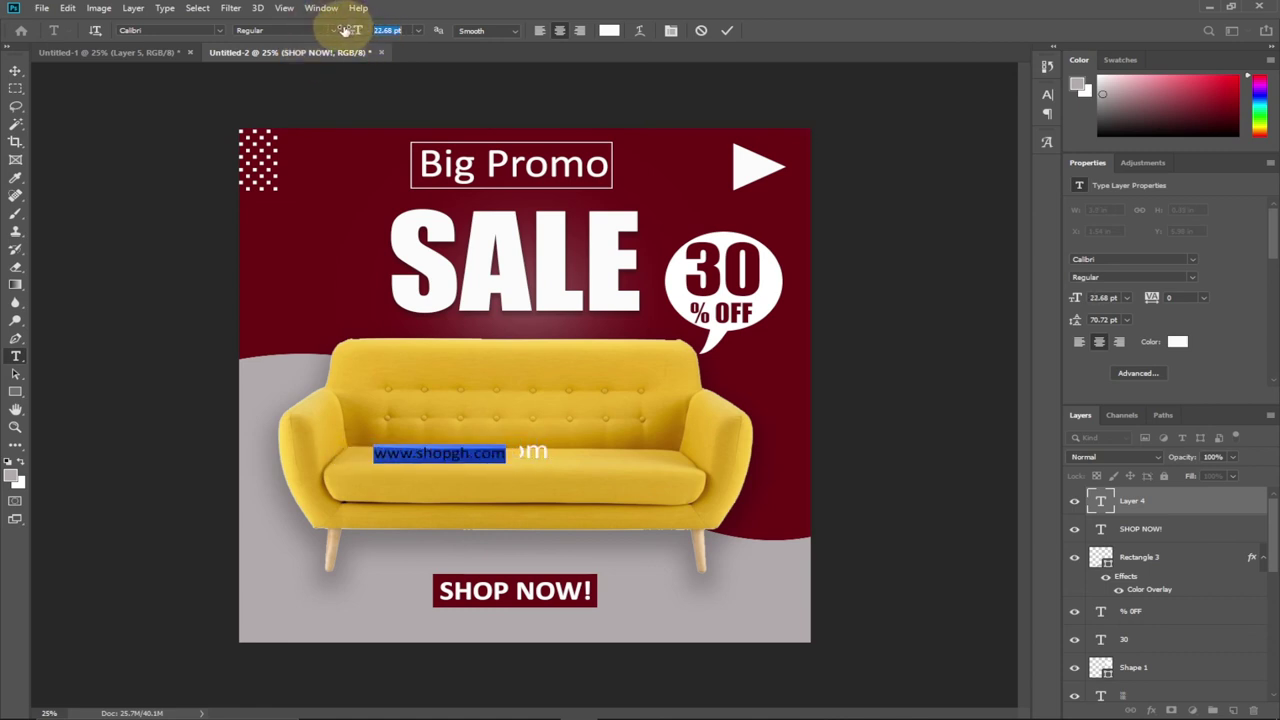
pyautogui.click(15, 70)
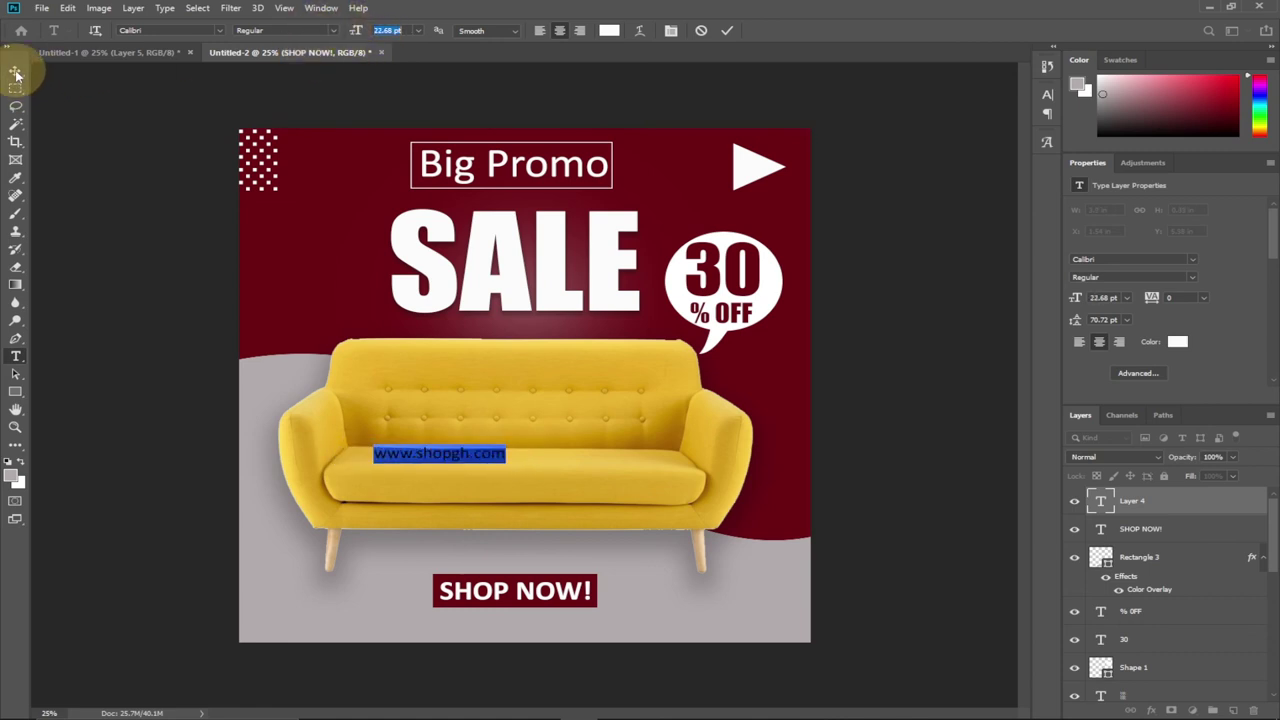
pyautogui.click(102, 51)
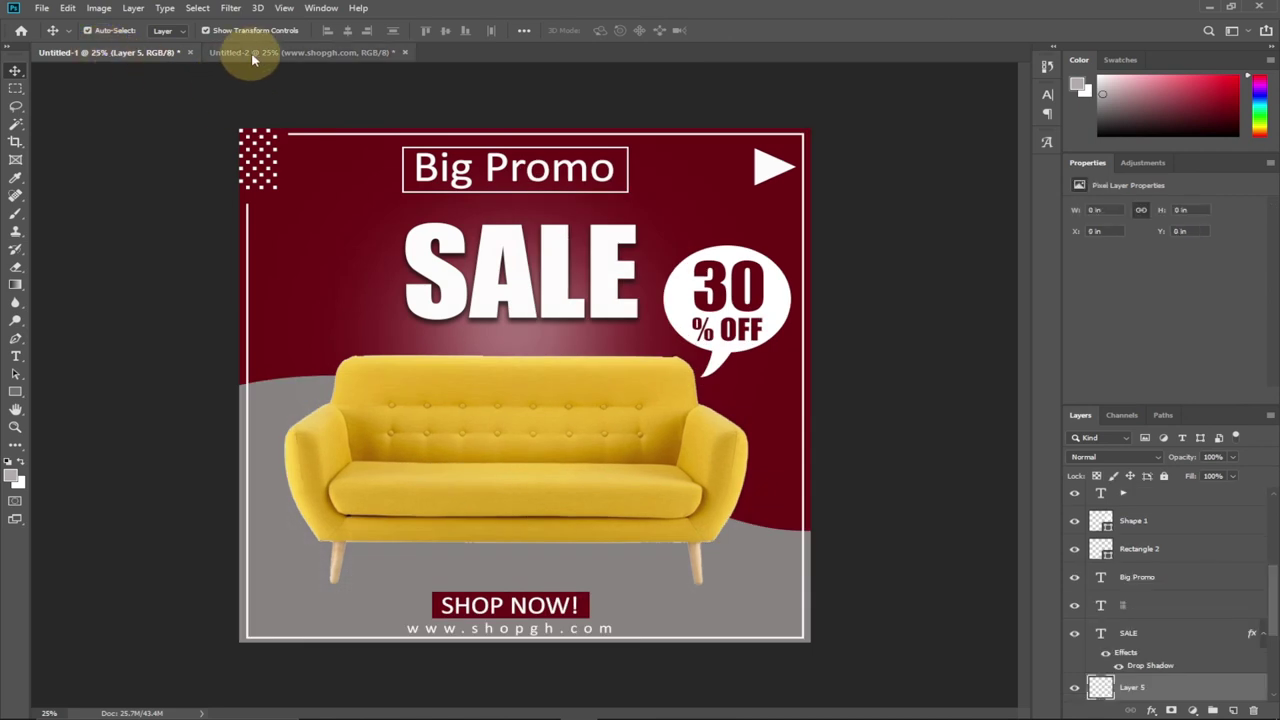
pyautogui.click(15, 356)
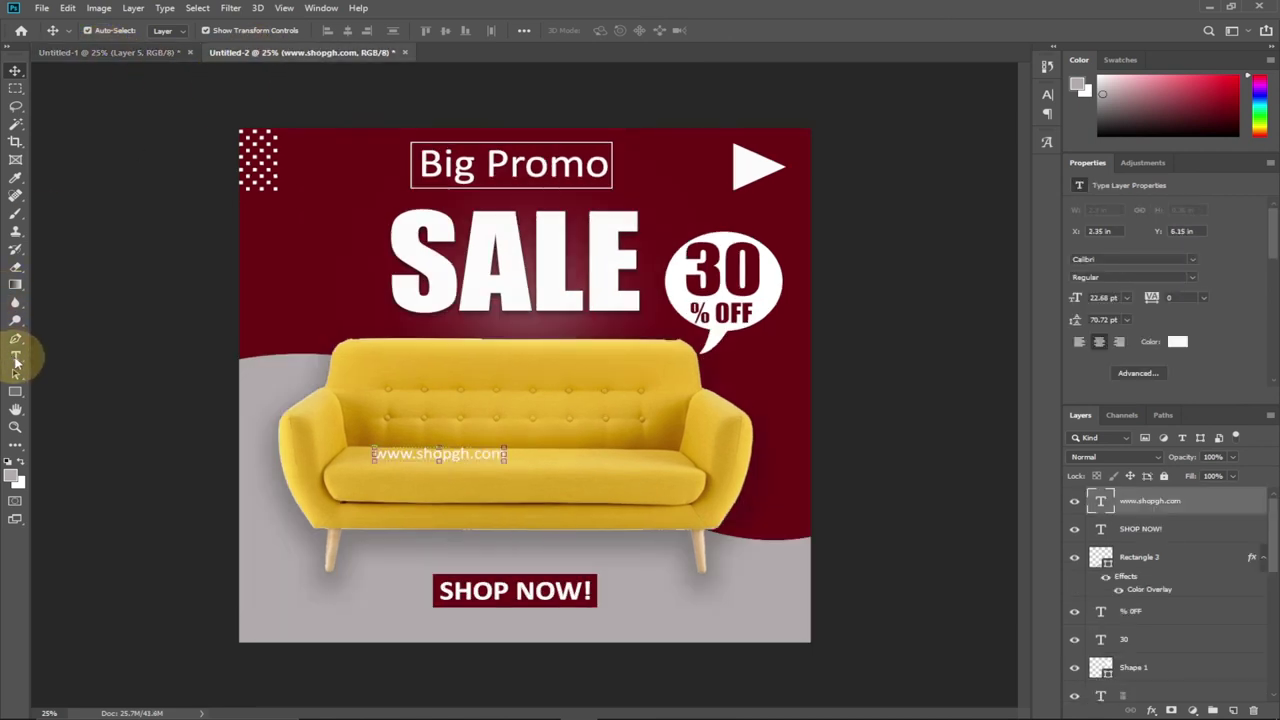
pyautogui.click(449, 453)
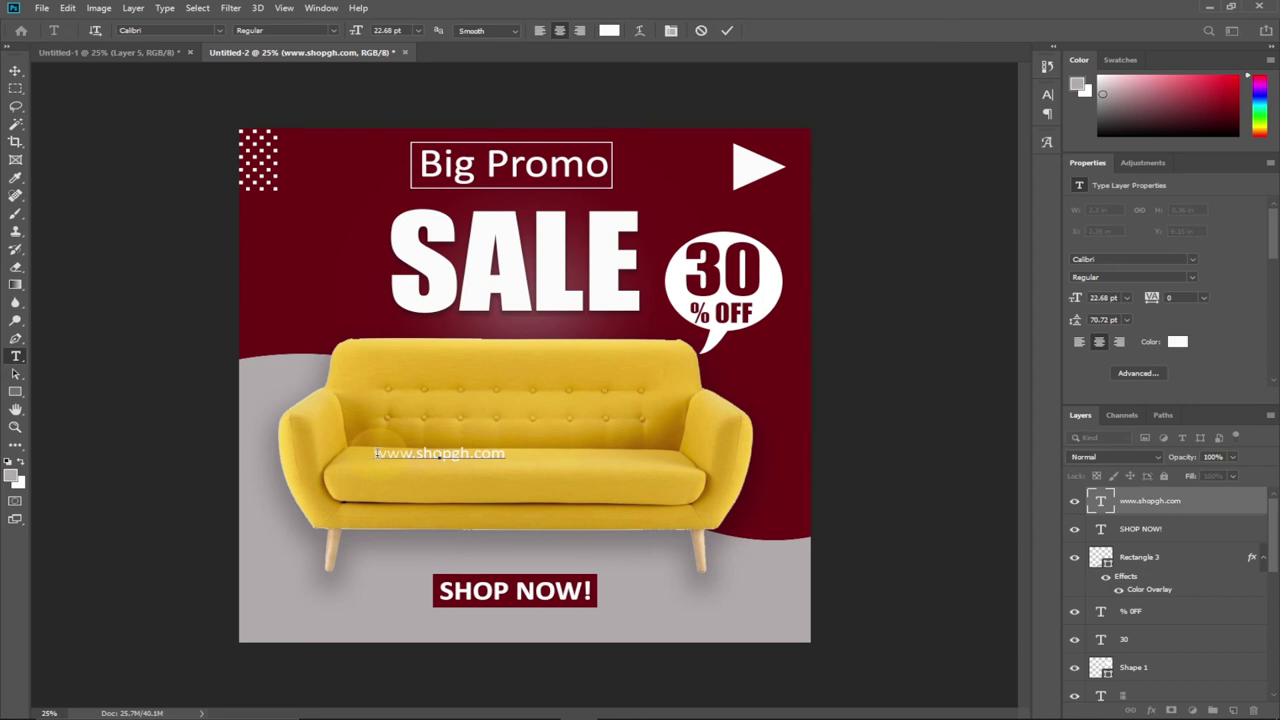
pyautogui.click(15, 68)
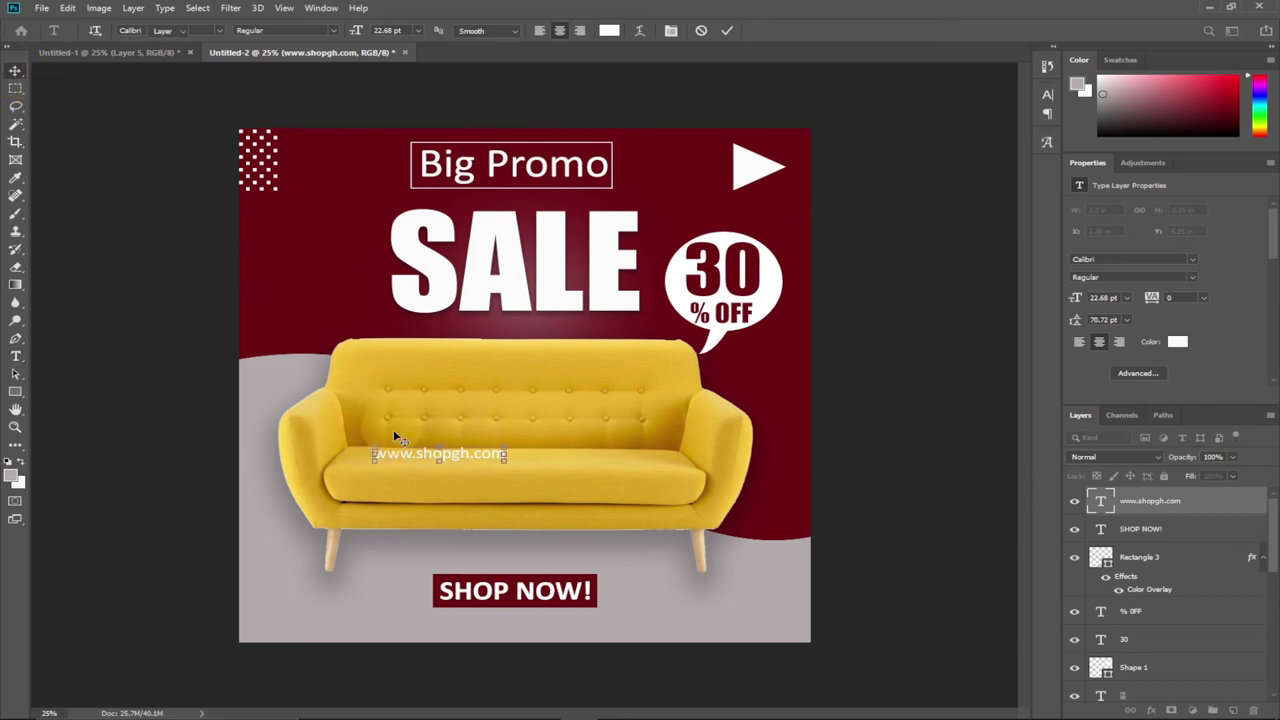
pyautogui.moveTo(412, 457); pyautogui.dragTo(491, 626)
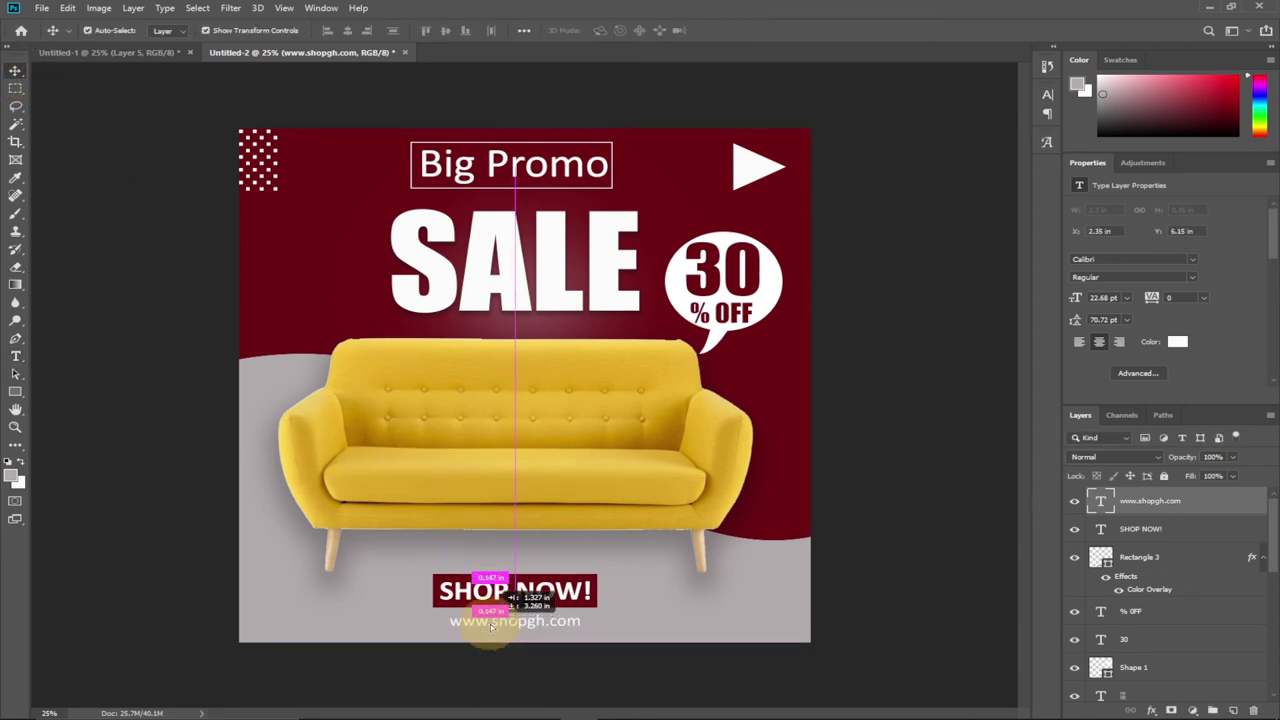
pyautogui.click(15, 356)
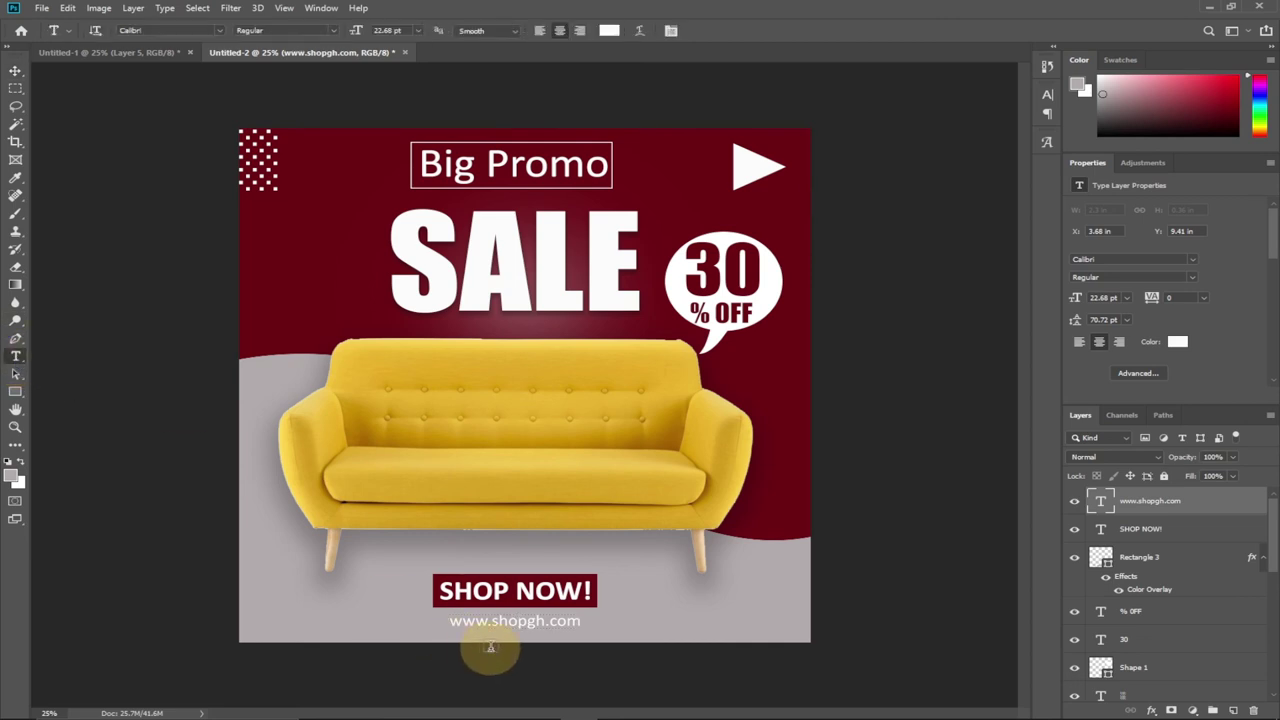
pyautogui.moveTo(450, 622); pyautogui.dragTo(623, 623)
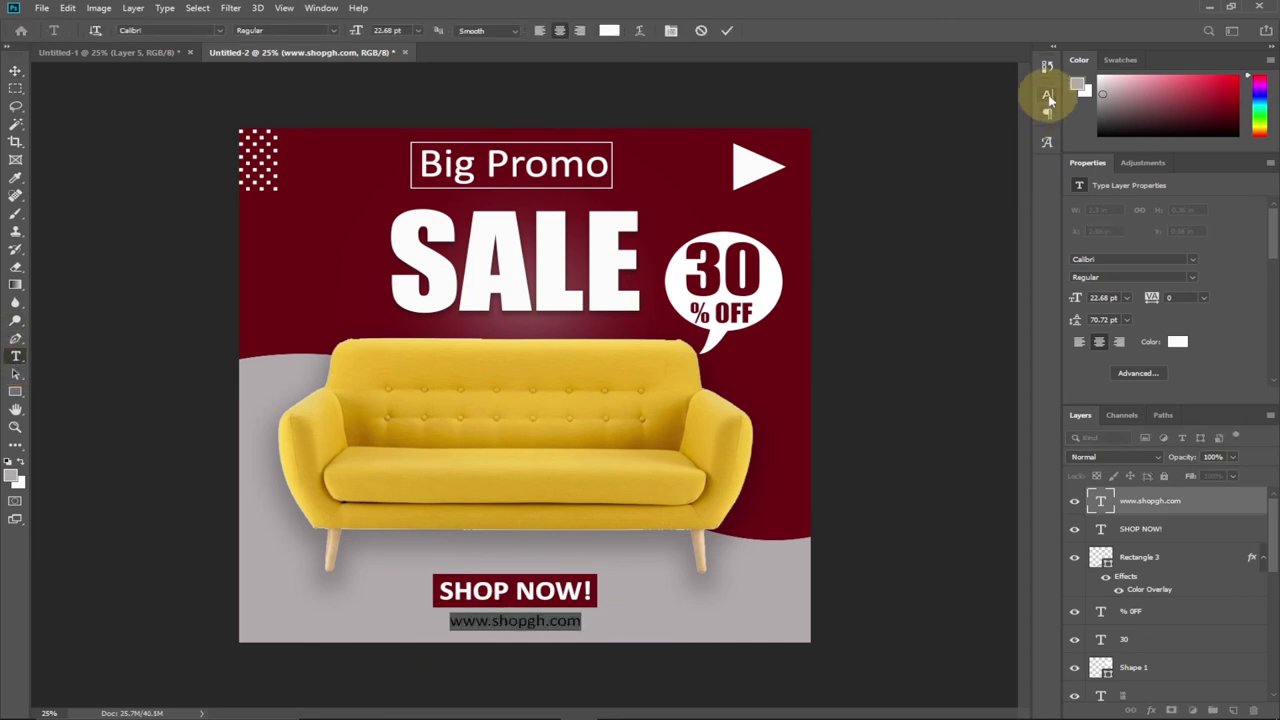
pyautogui.click(1048, 97)
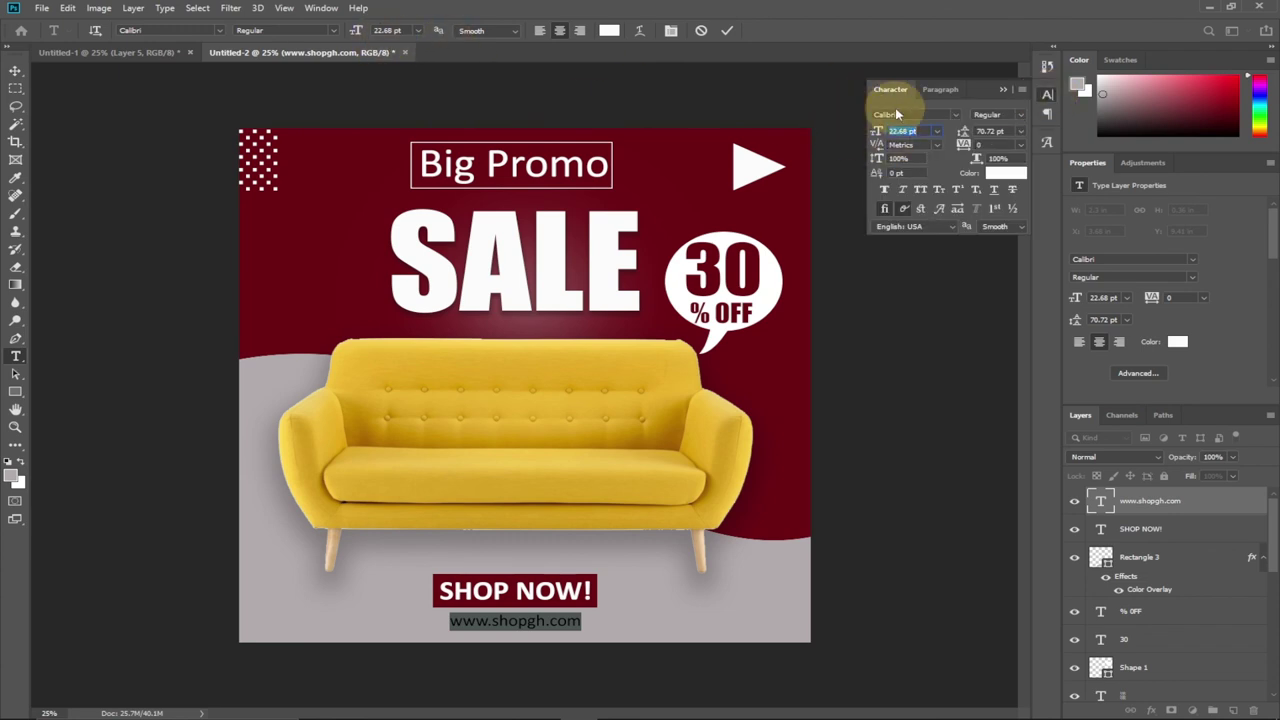
pyautogui.click(321, 8)
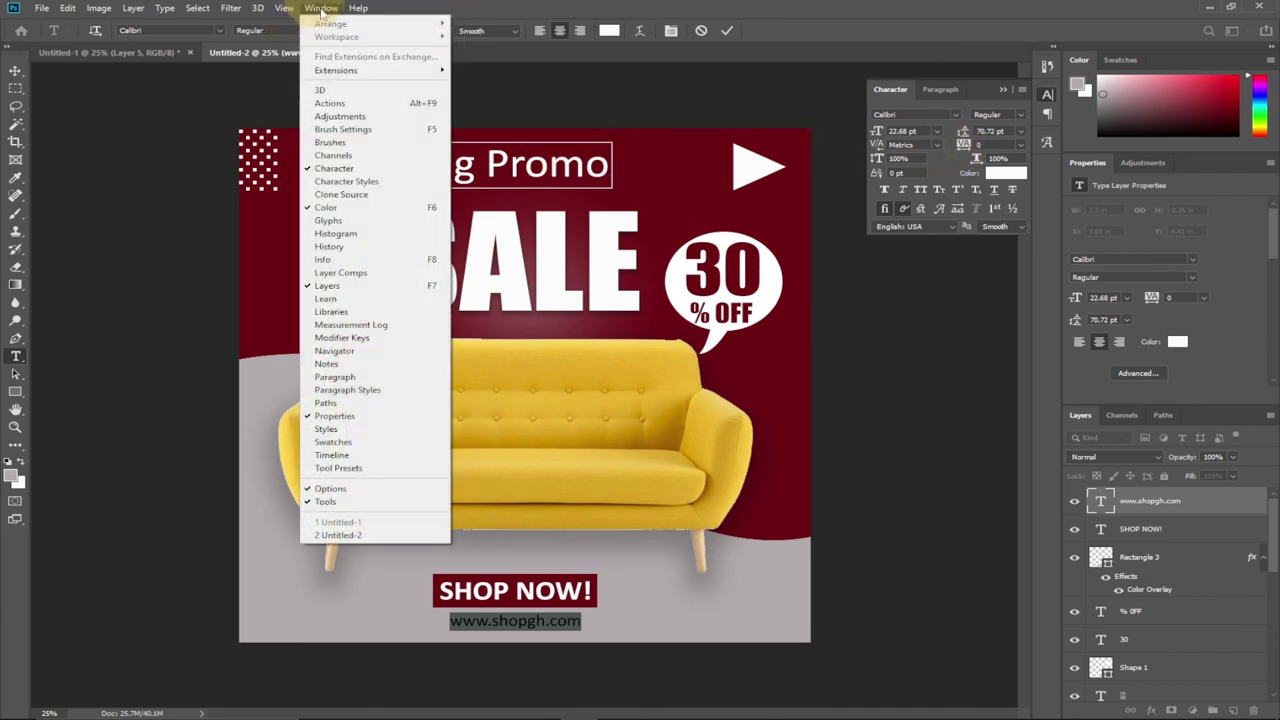
pyautogui.click(963, 146)
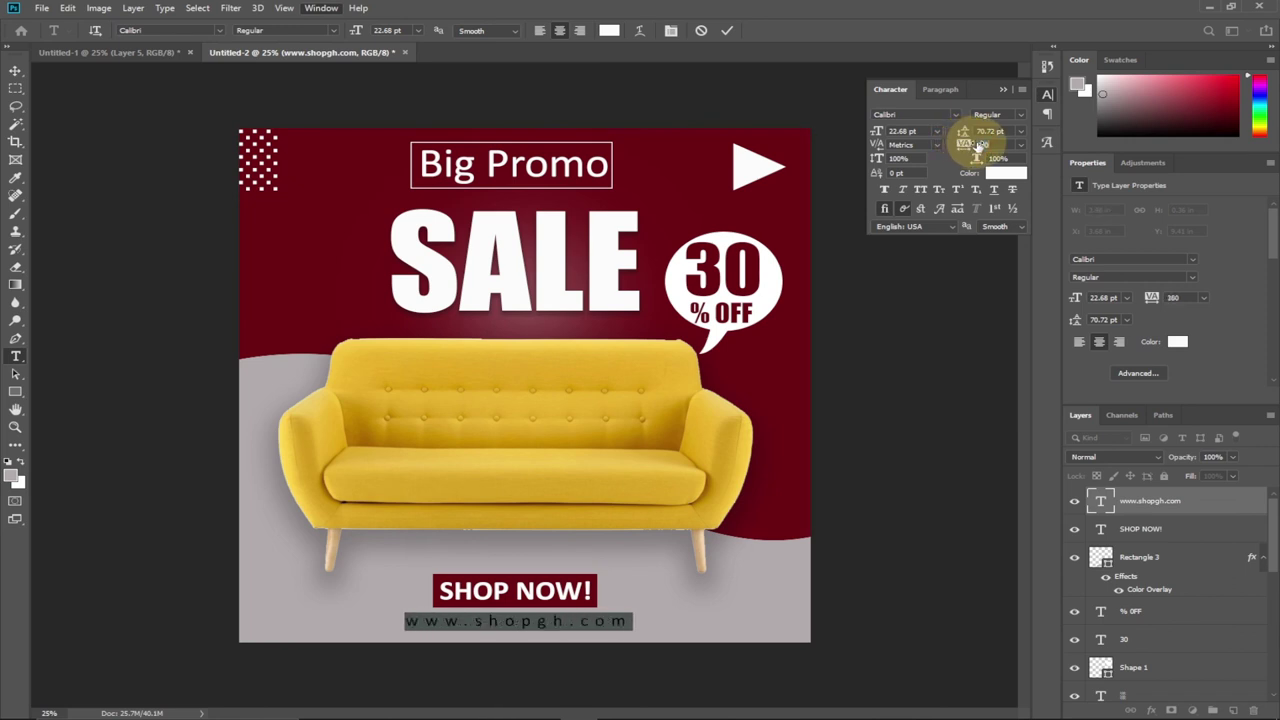
pyautogui.click(15, 70)
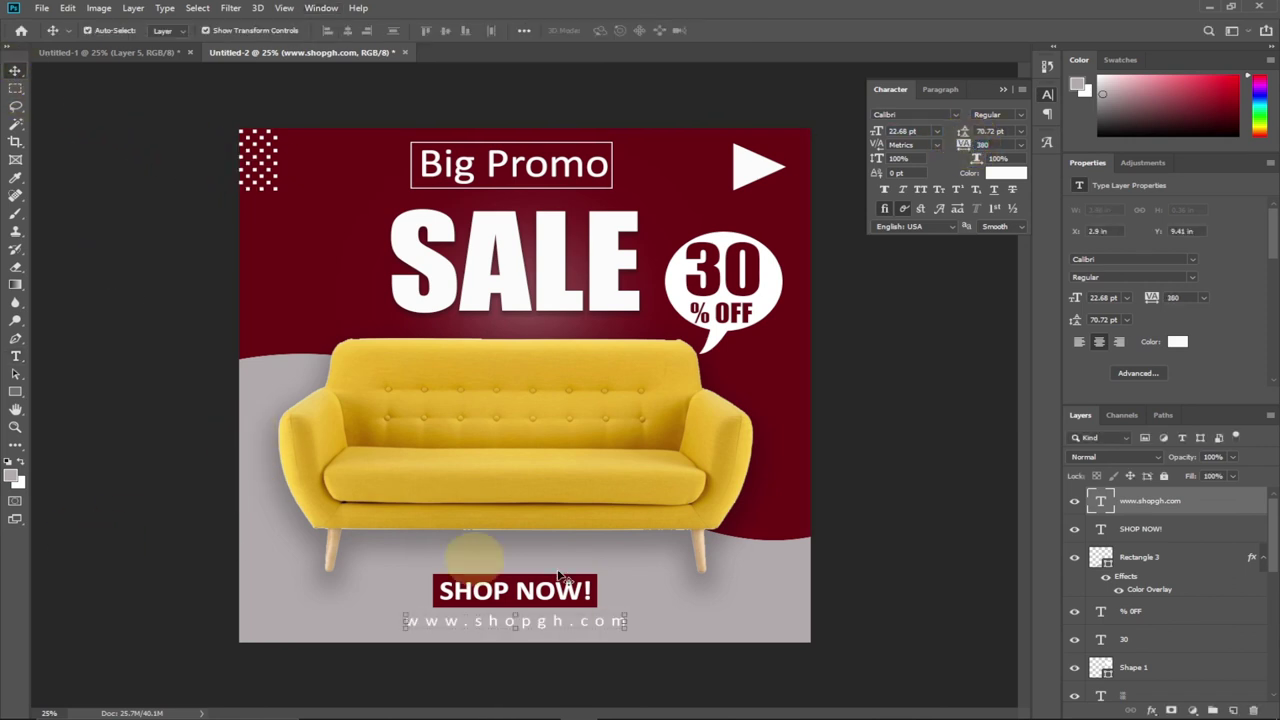
pyautogui.doubleClick(1234, 507)
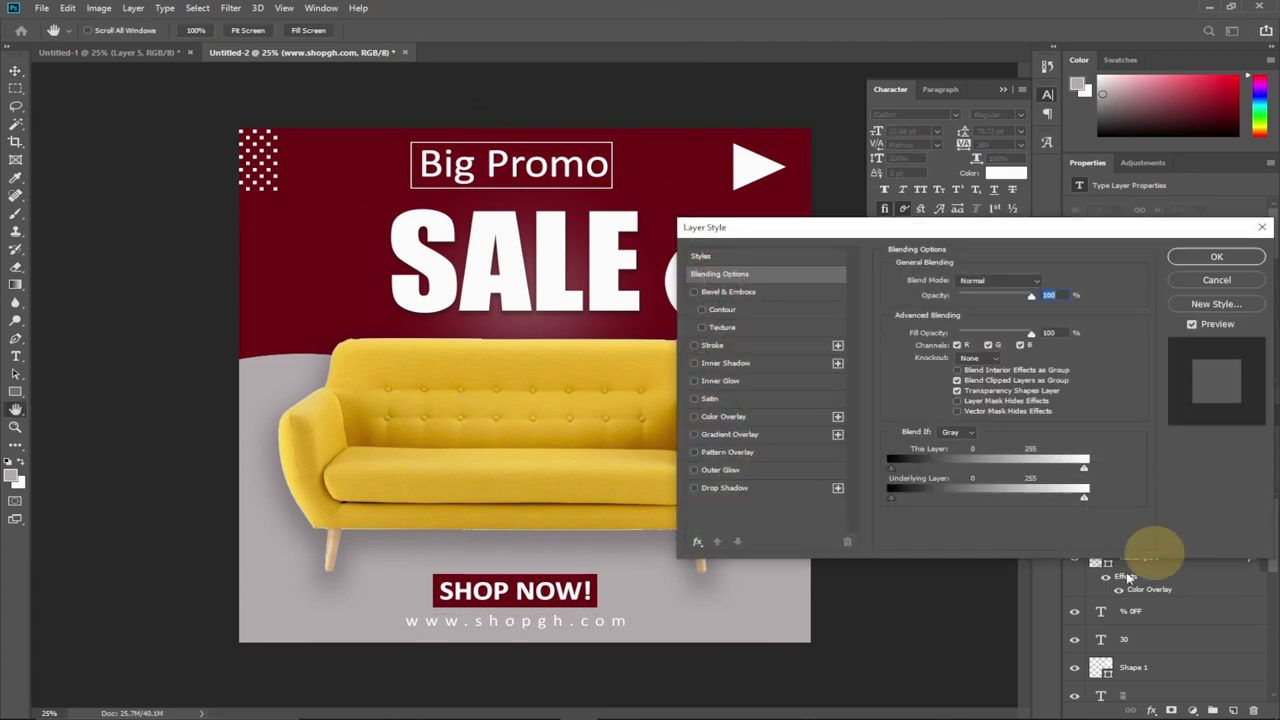
pyautogui.click(726, 490)
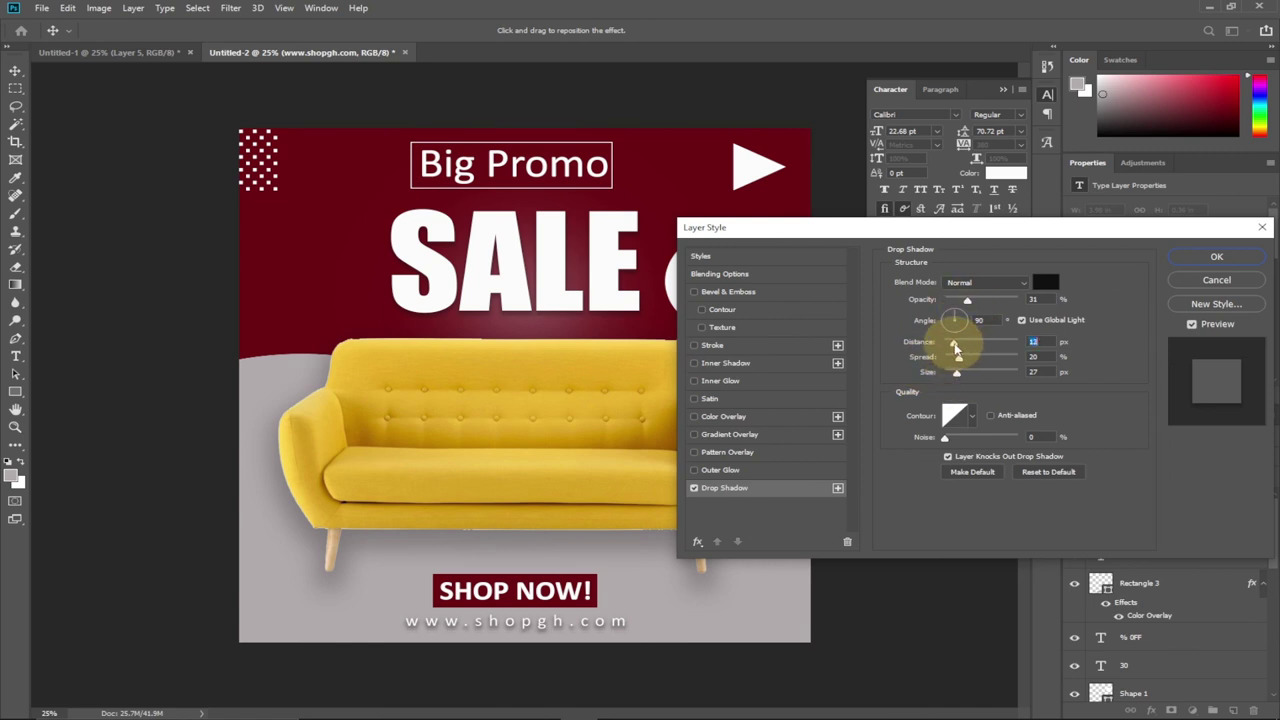
pyautogui.click(1217, 256)
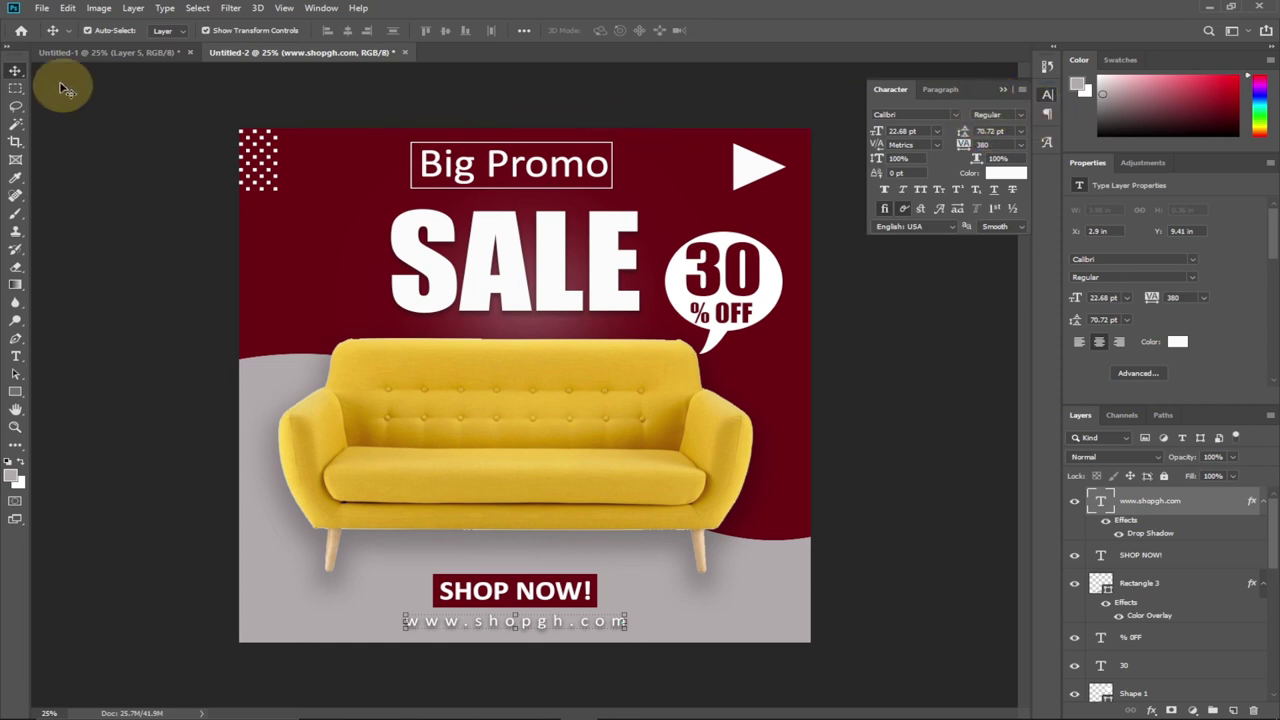
# Draw a rectangle of about 2936 × 2956 px just inside the poster's edges, like the frame in the reference design
pyautogui.click(97, 54)
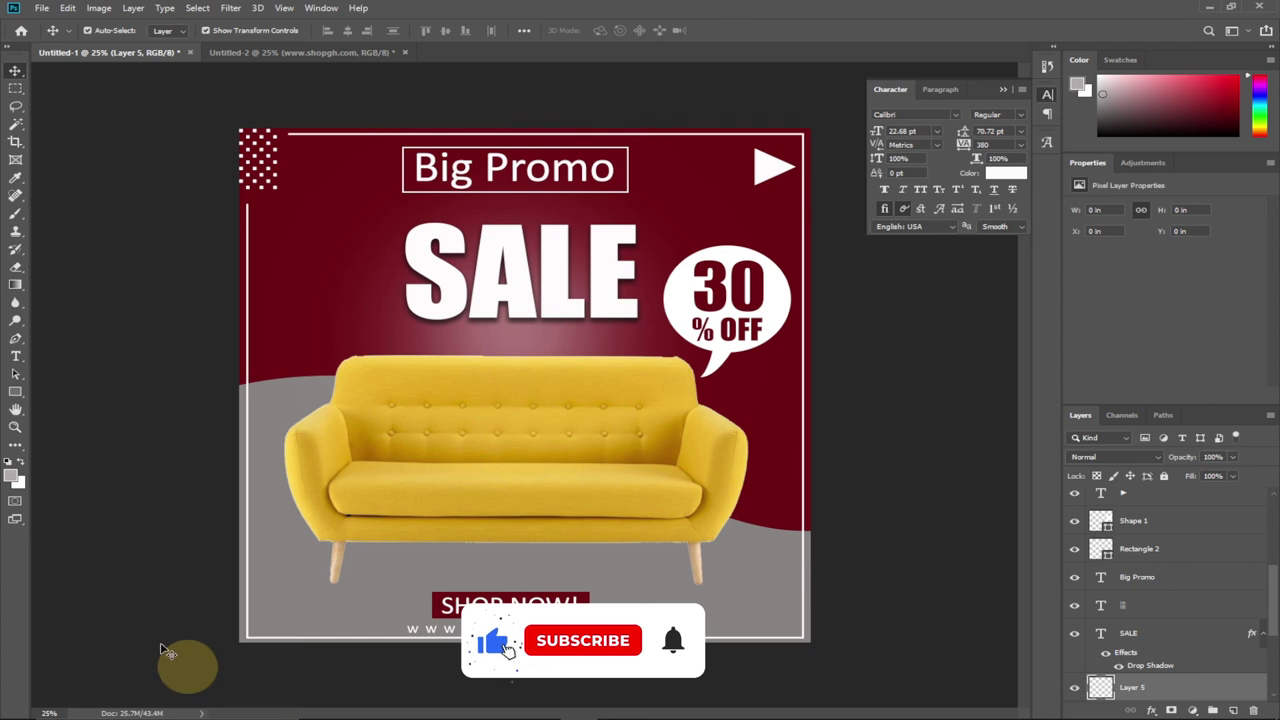
pyautogui.click(308, 54)
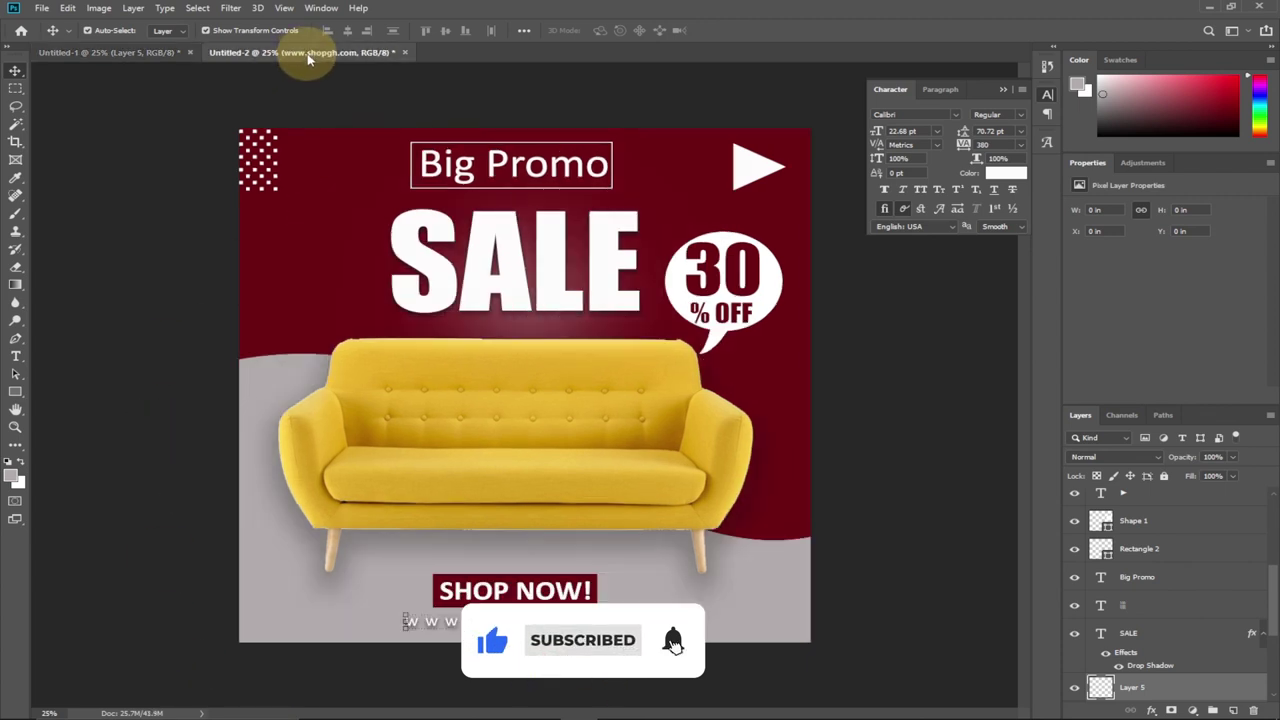
pyautogui.click(15, 394)
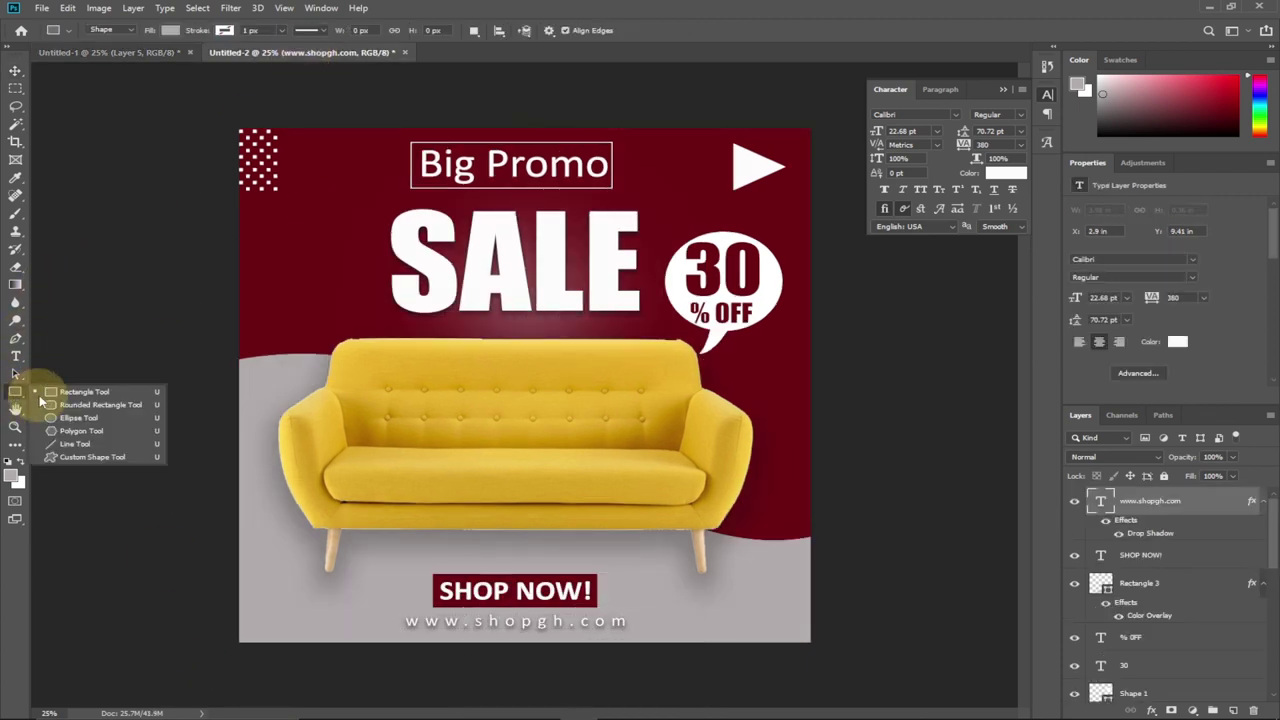
pyautogui.click(56, 391)
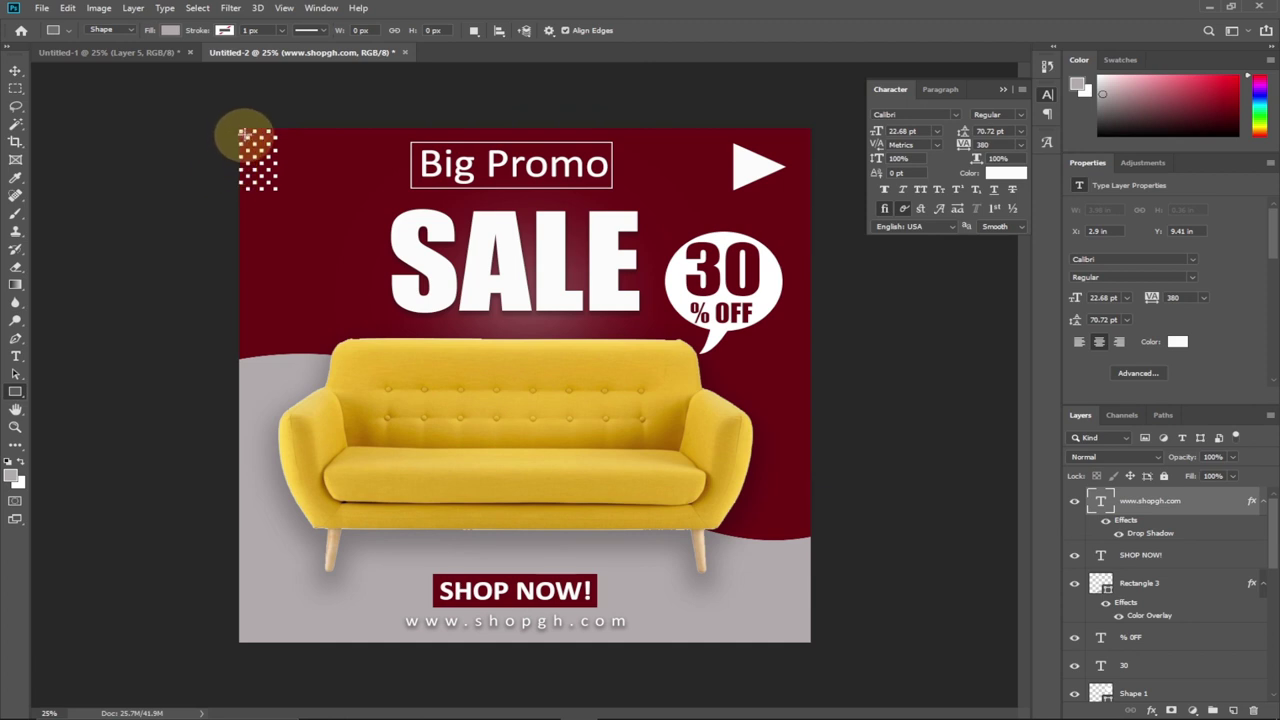
pyautogui.moveTo(244, 132); pyautogui.dragTo(806, 638)
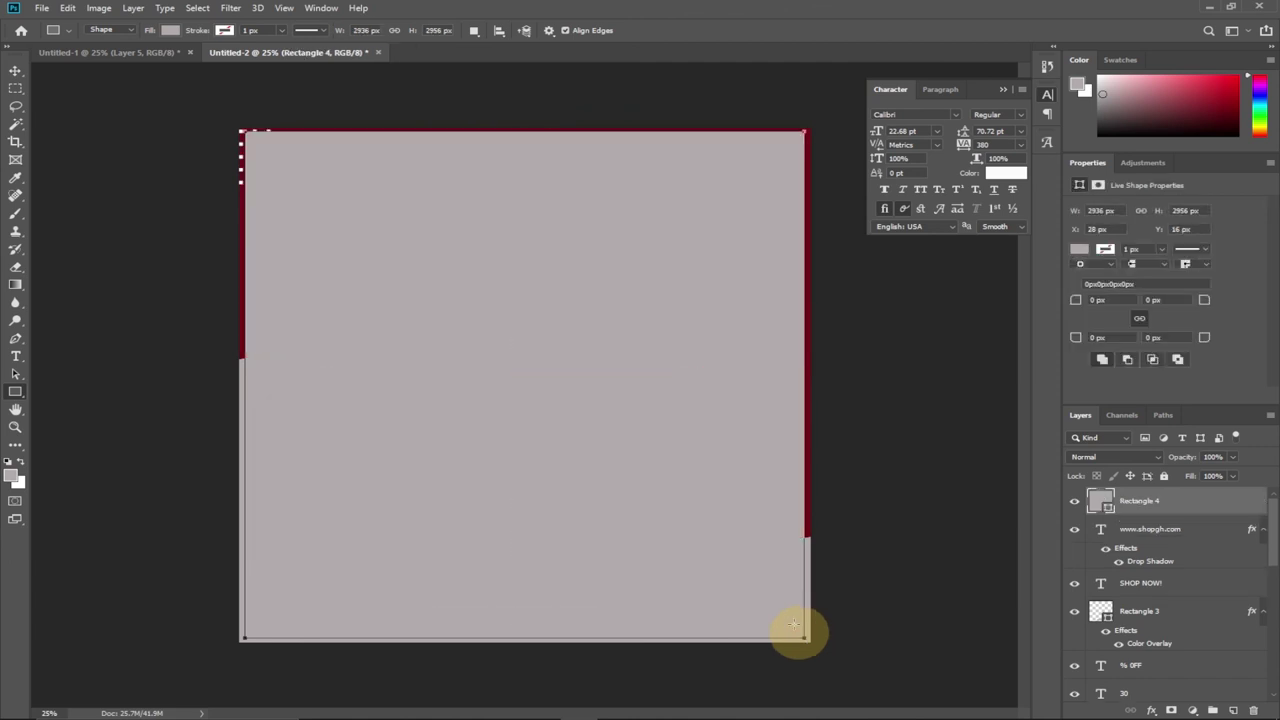
# Remove the large rectangle's fill and give it a white 15.60 px stroke
pyautogui.click(175, 34)
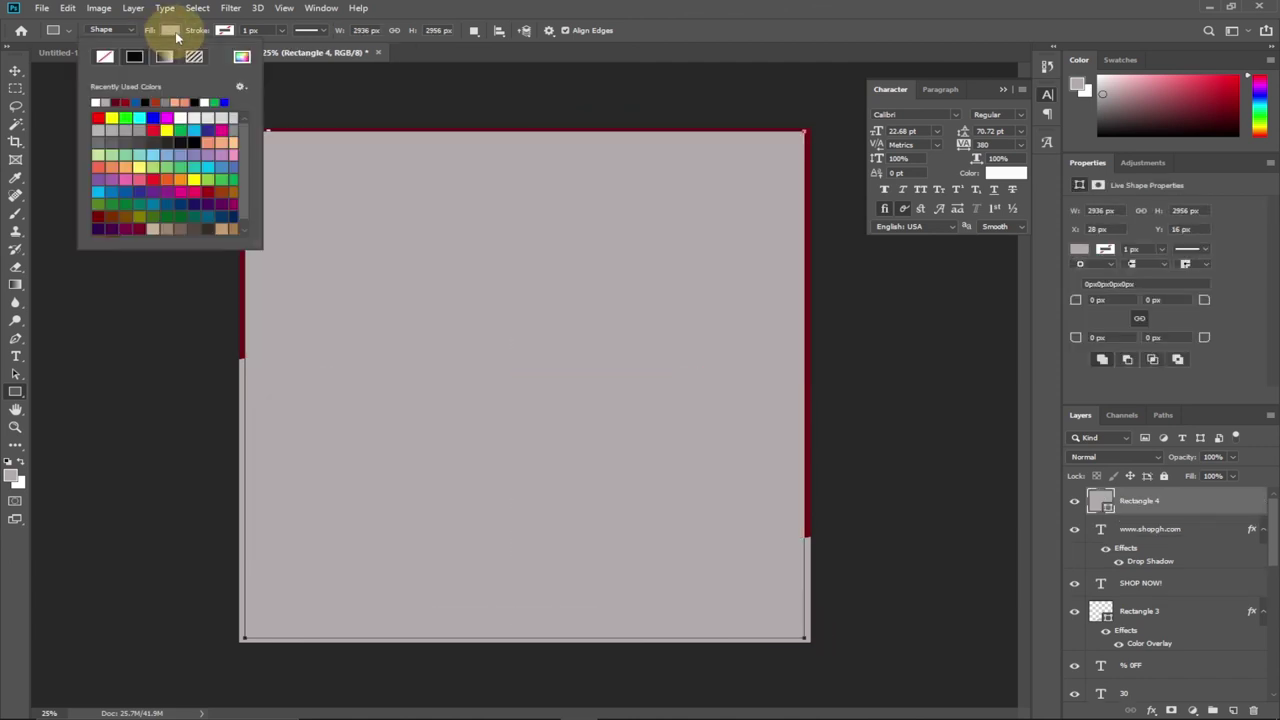
pyautogui.click(104, 57)
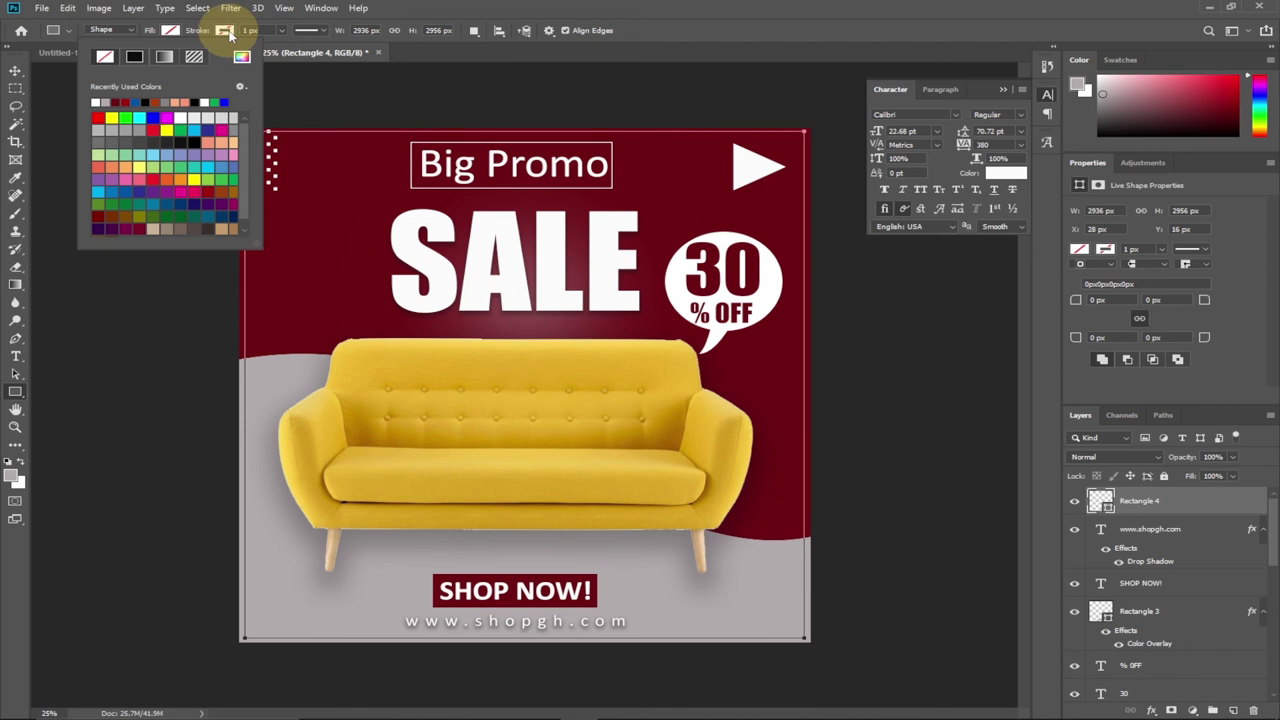
pyautogui.click(224, 30)
pyautogui.click(157, 104)
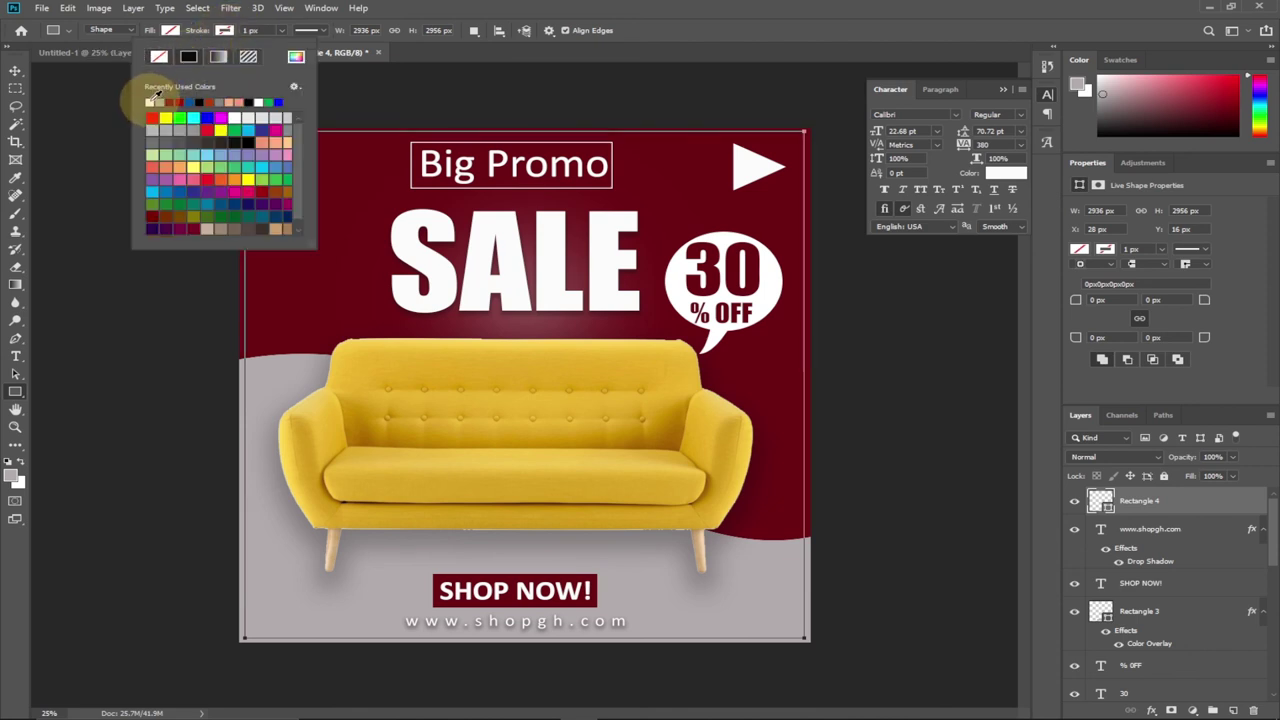
pyautogui.click(283, 31)
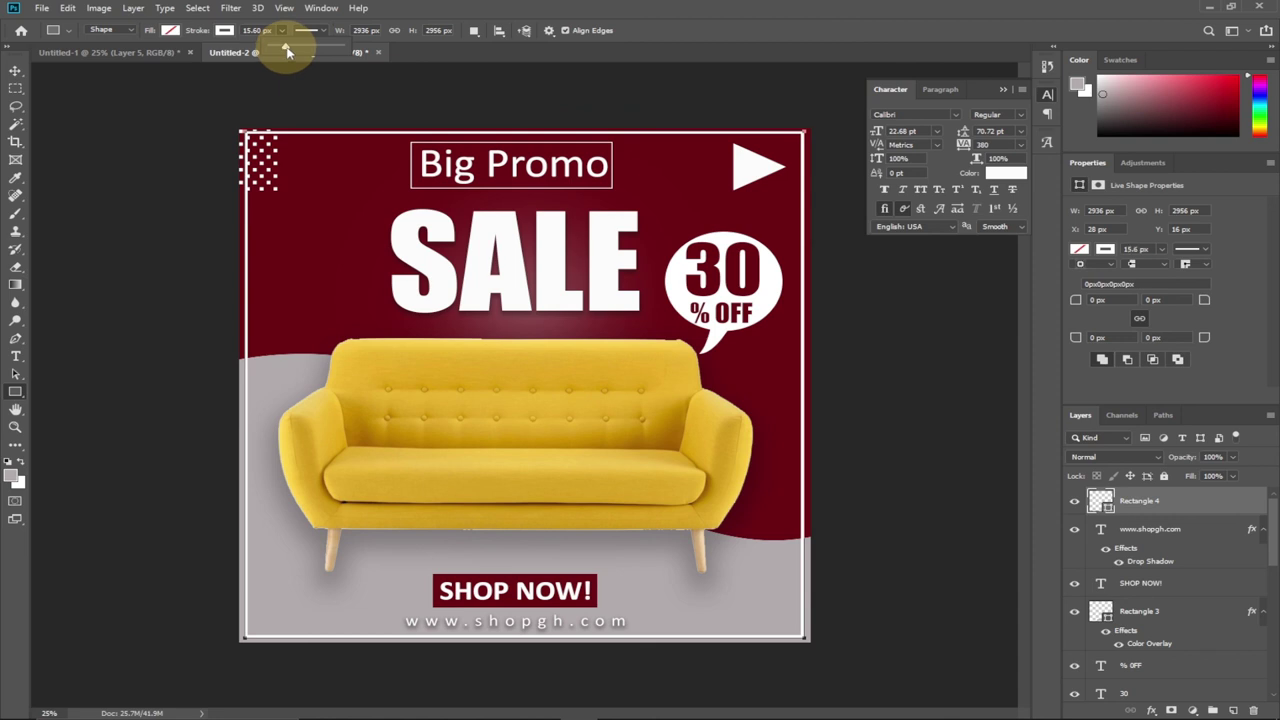
pyautogui.click(14, 72)
pyautogui.click(760, 366)
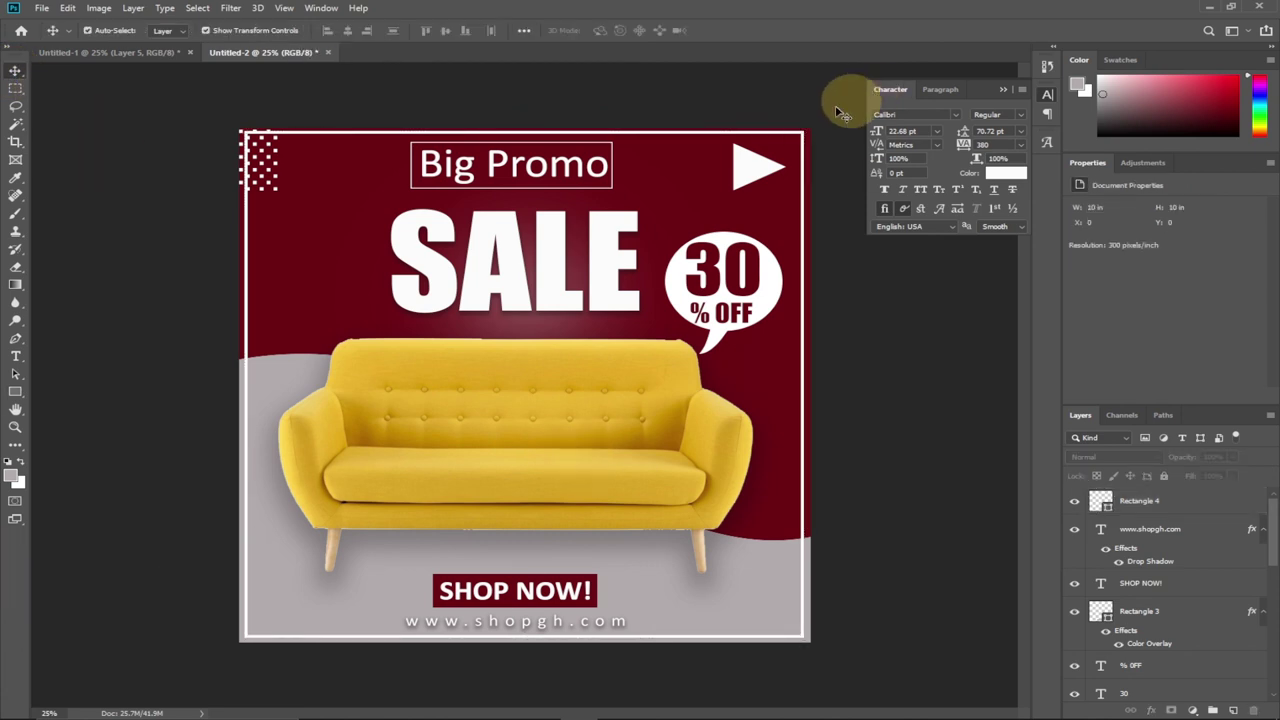
# Compare the frame's corner with the reference design, and rasterize the white frame rectangle's layer in the new poster
pyautogui.click(120, 52)
pyautogui.click(243, 148)
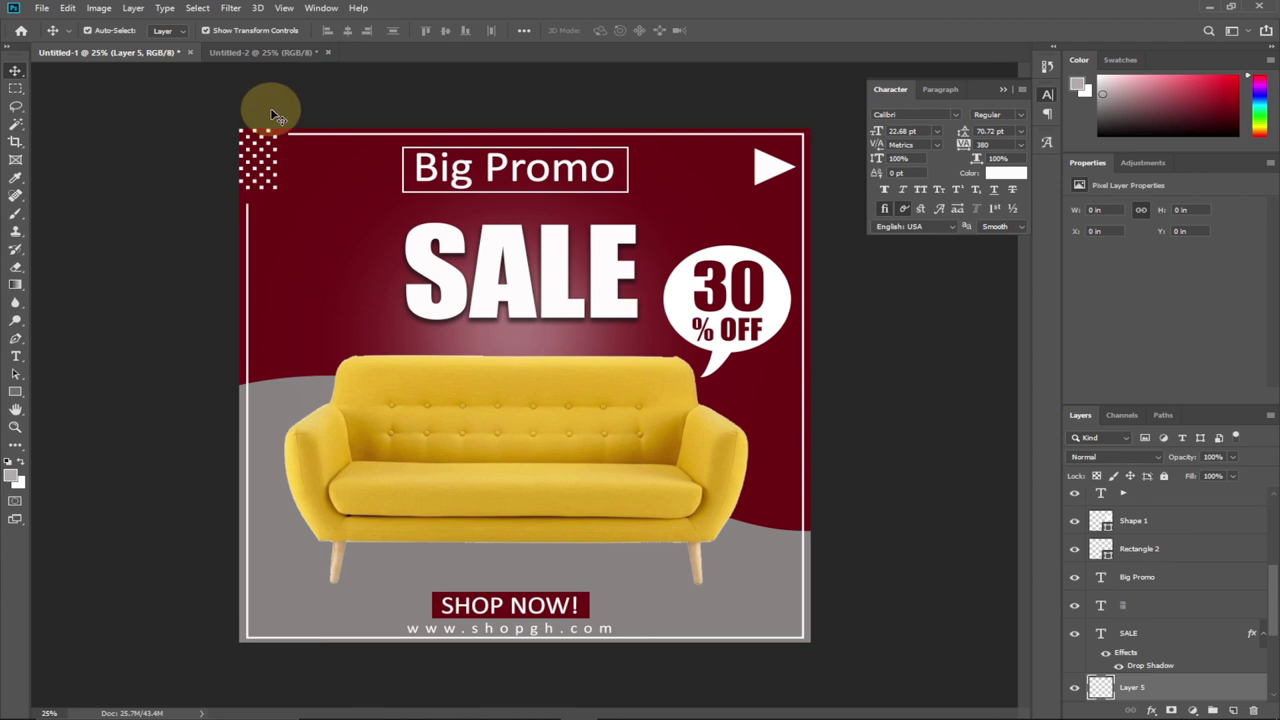
pyautogui.click(263, 52)
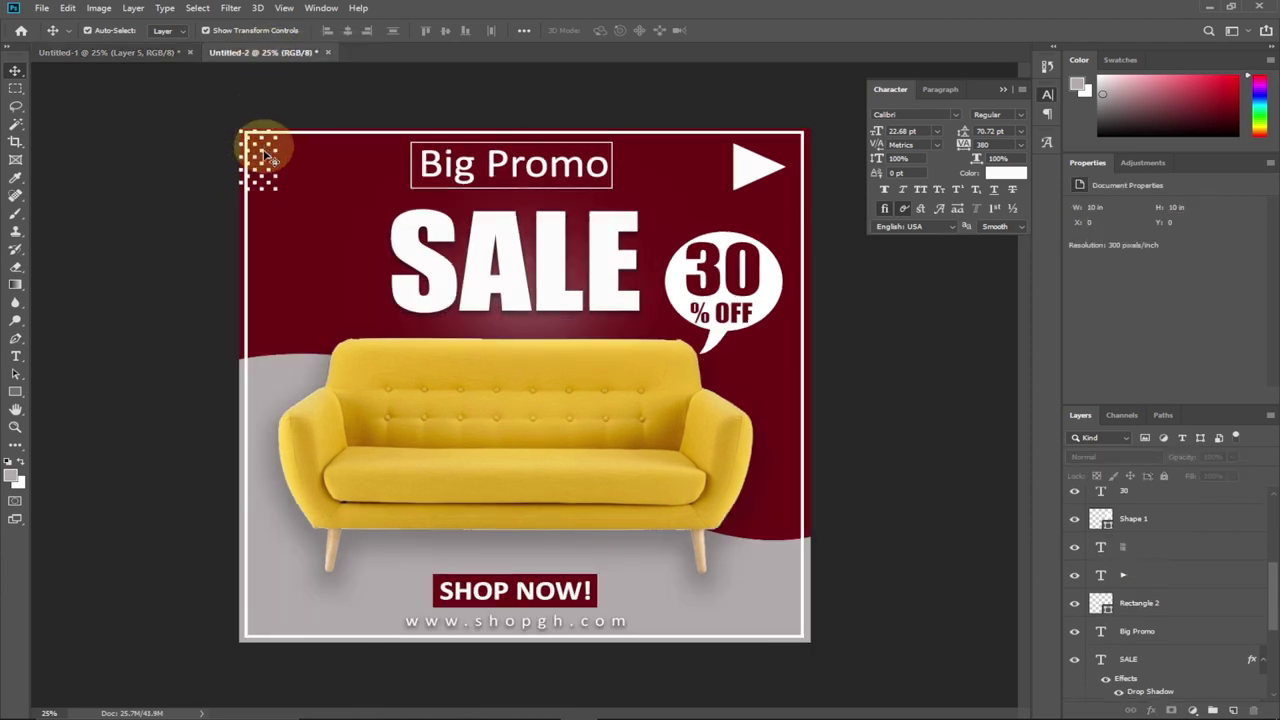
pyautogui.click(301, 133)
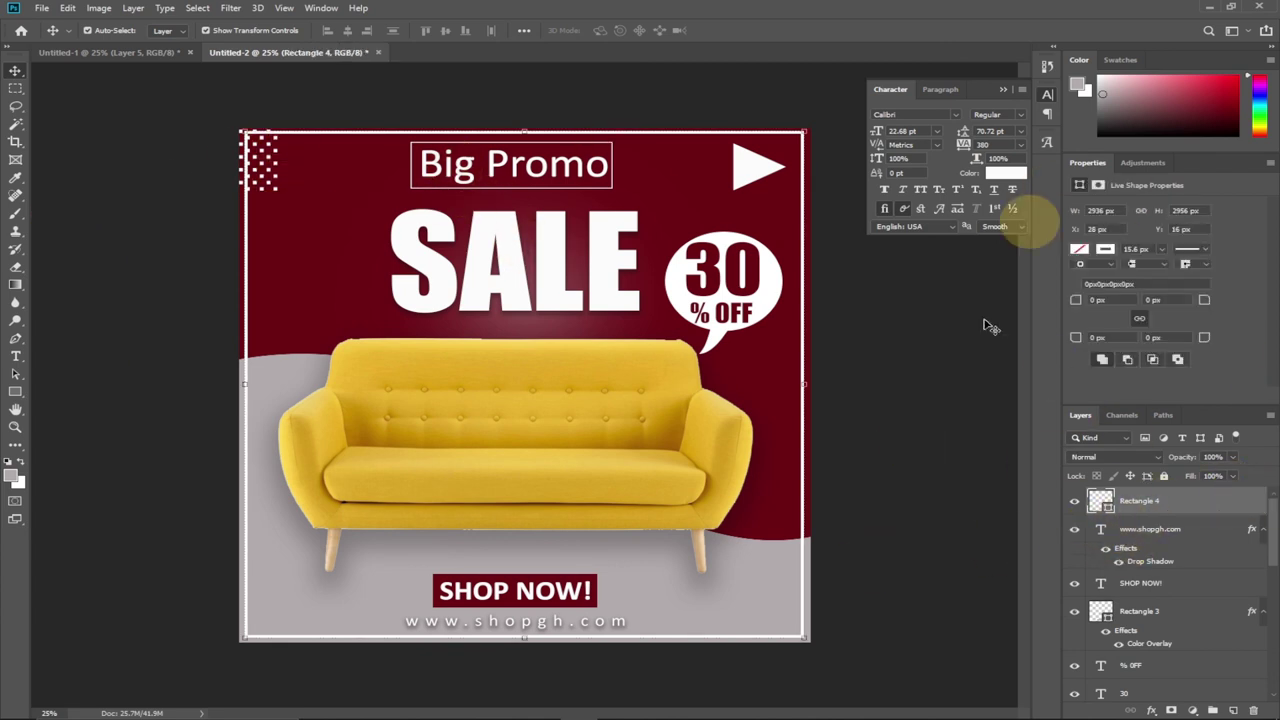
pyautogui.rightClick(1212, 505)
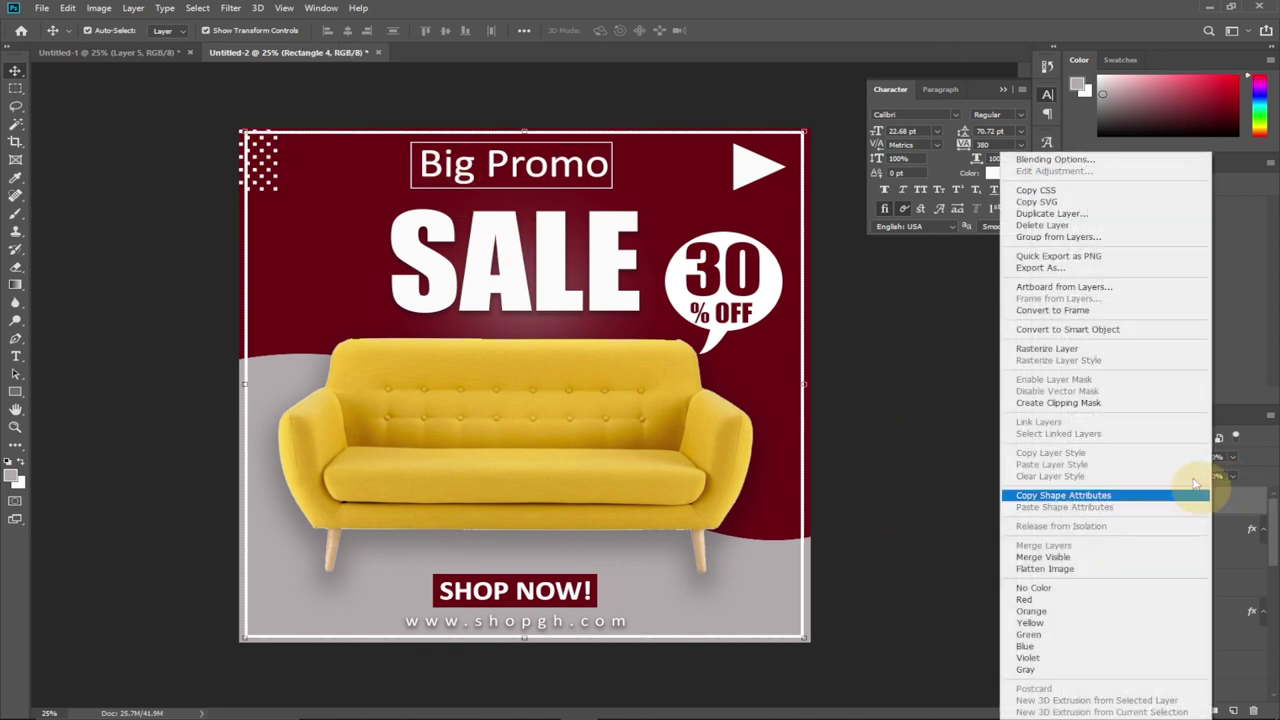
pyautogui.click(1062, 352)
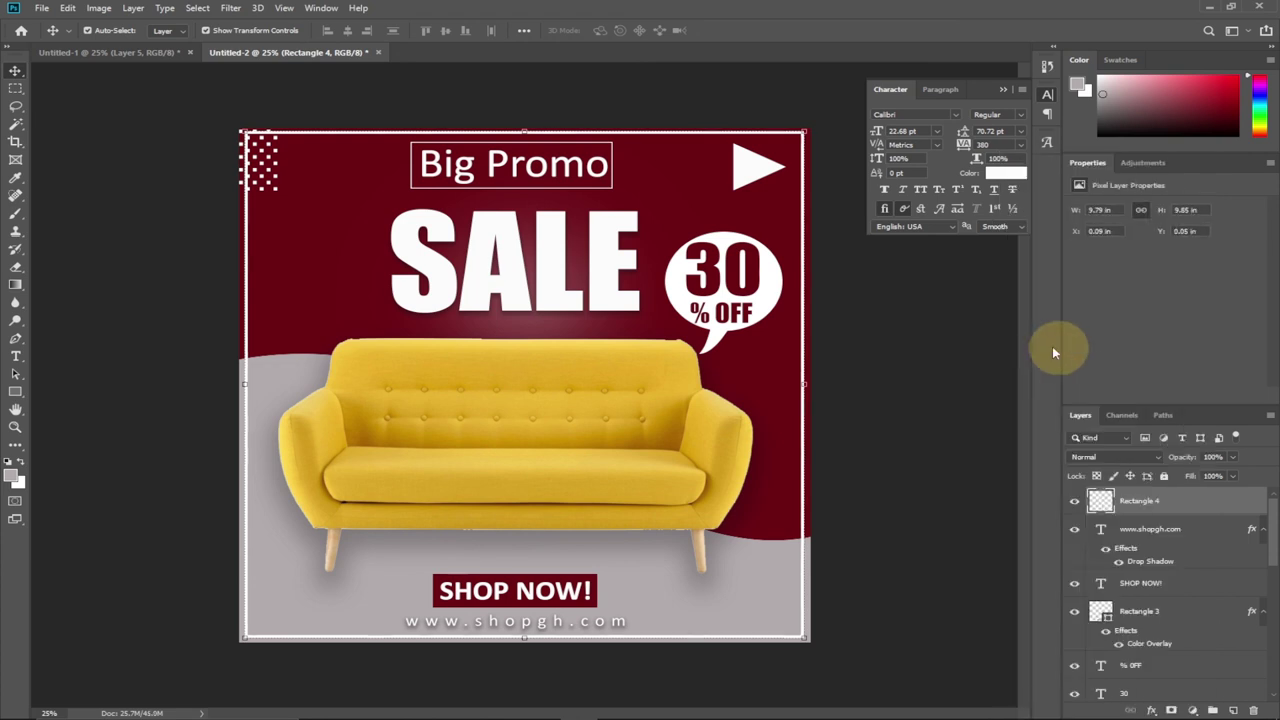
# Delete the part of the white frame around the dot pattern at the poster's upper-left corner, using a rectangular marquee selection
pyautogui.click(15, 88)
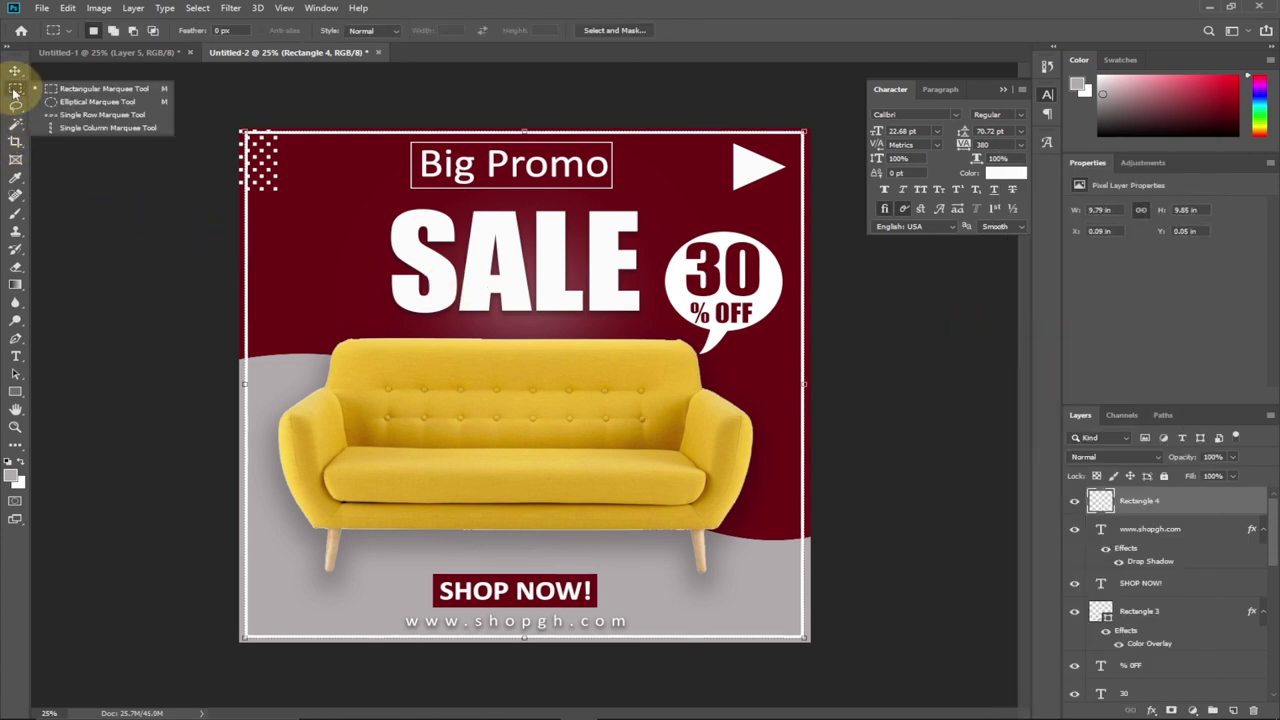
pyautogui.click(85, 92)
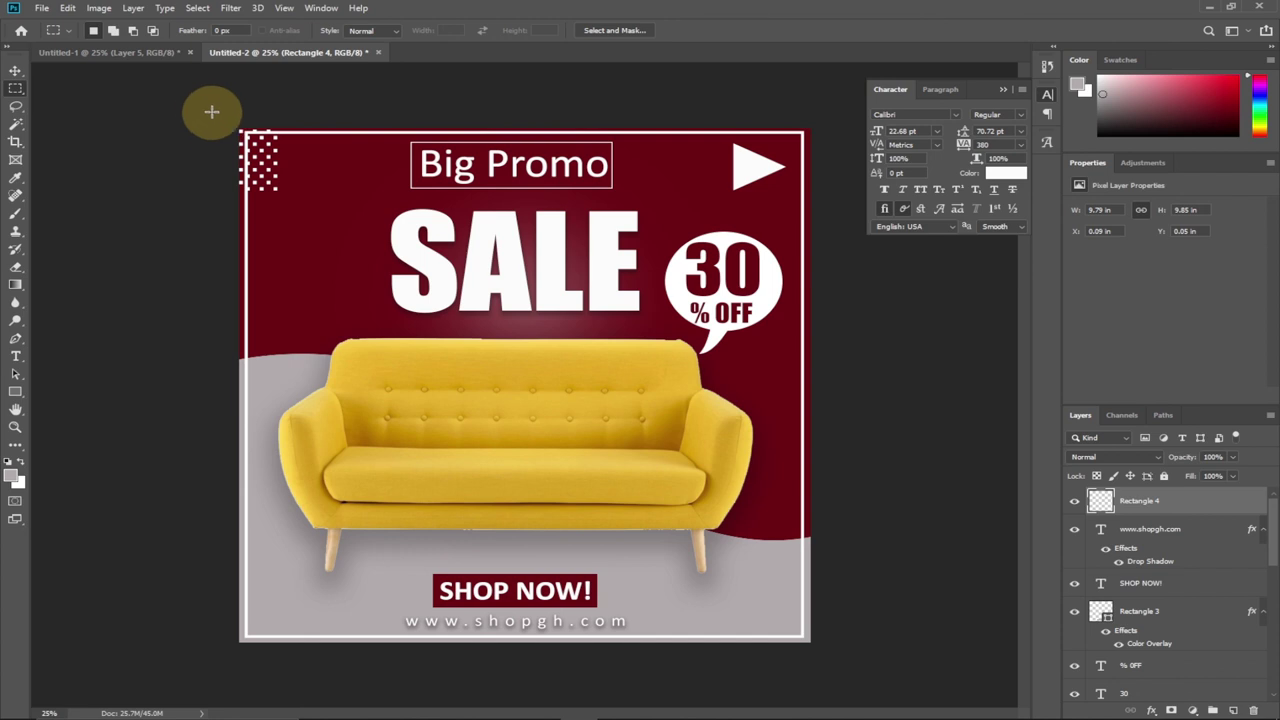
pyautogui.moveTo(240, 129); pyautogui.dragTo(306, 206)
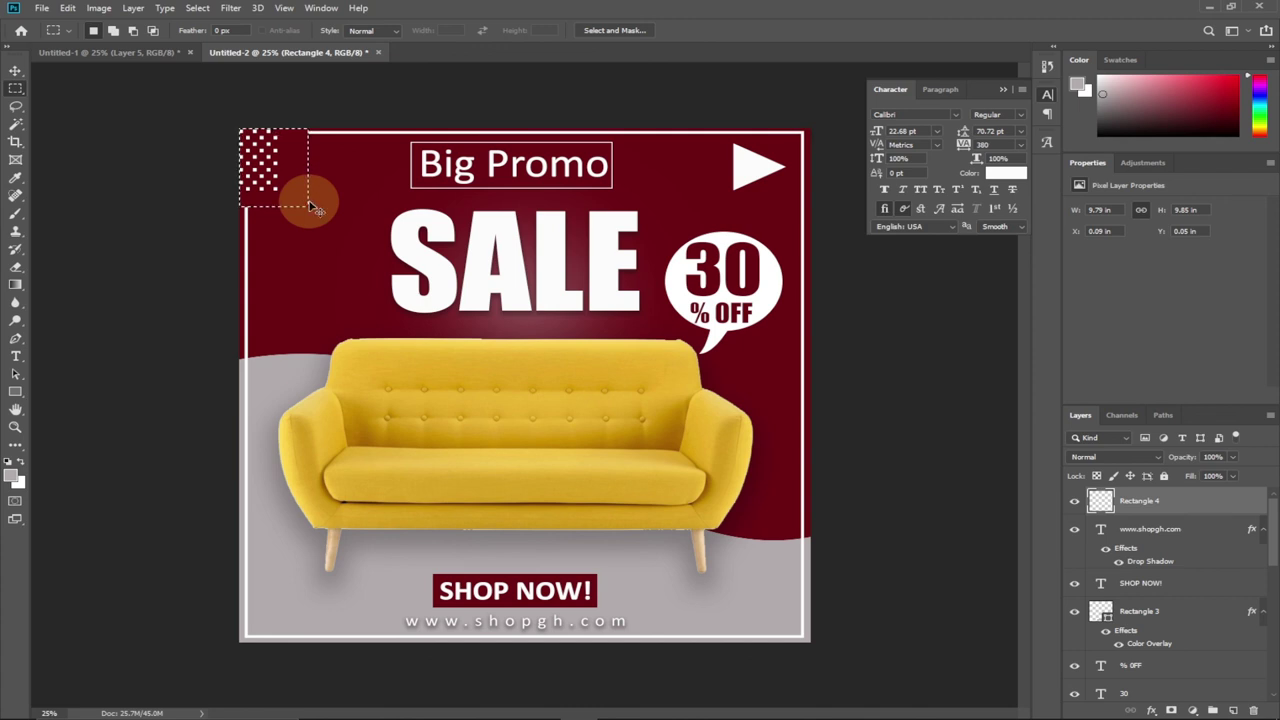
pyautogui.click(15, 70)
pyautogui.click(1004, 89)
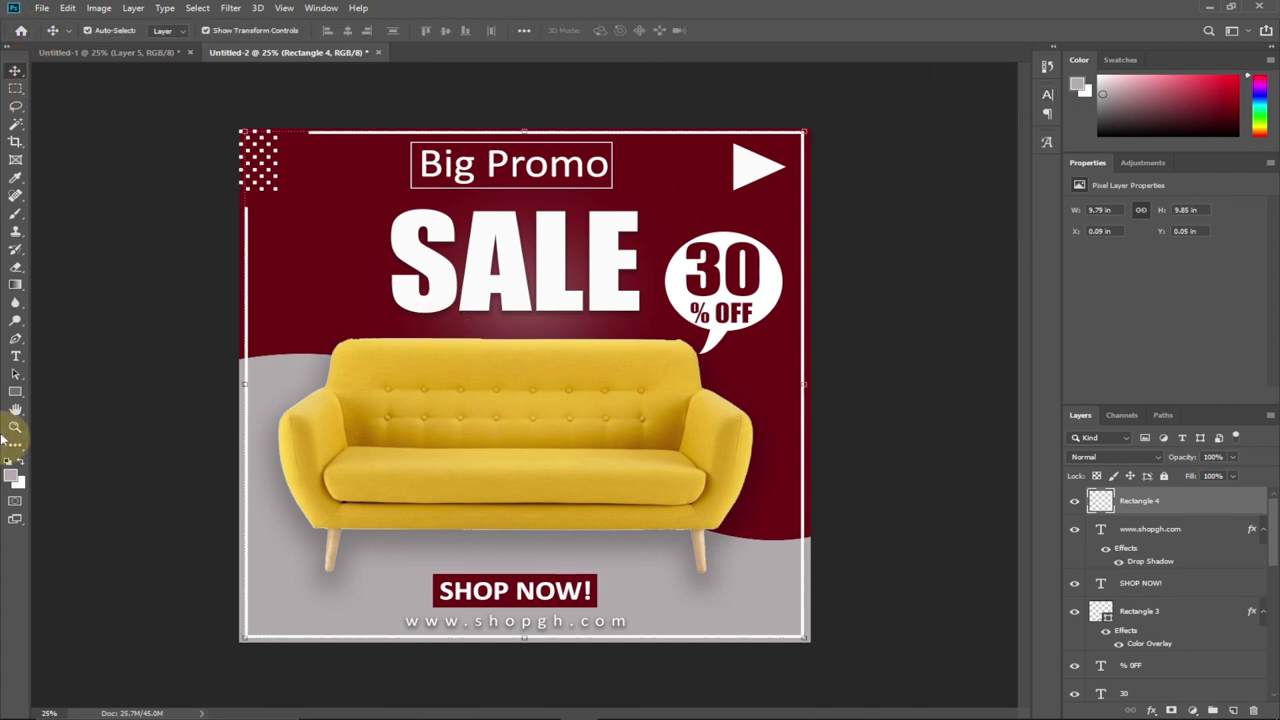
pyautogui.click(15, 427)
pyautogui.click(618, 522)
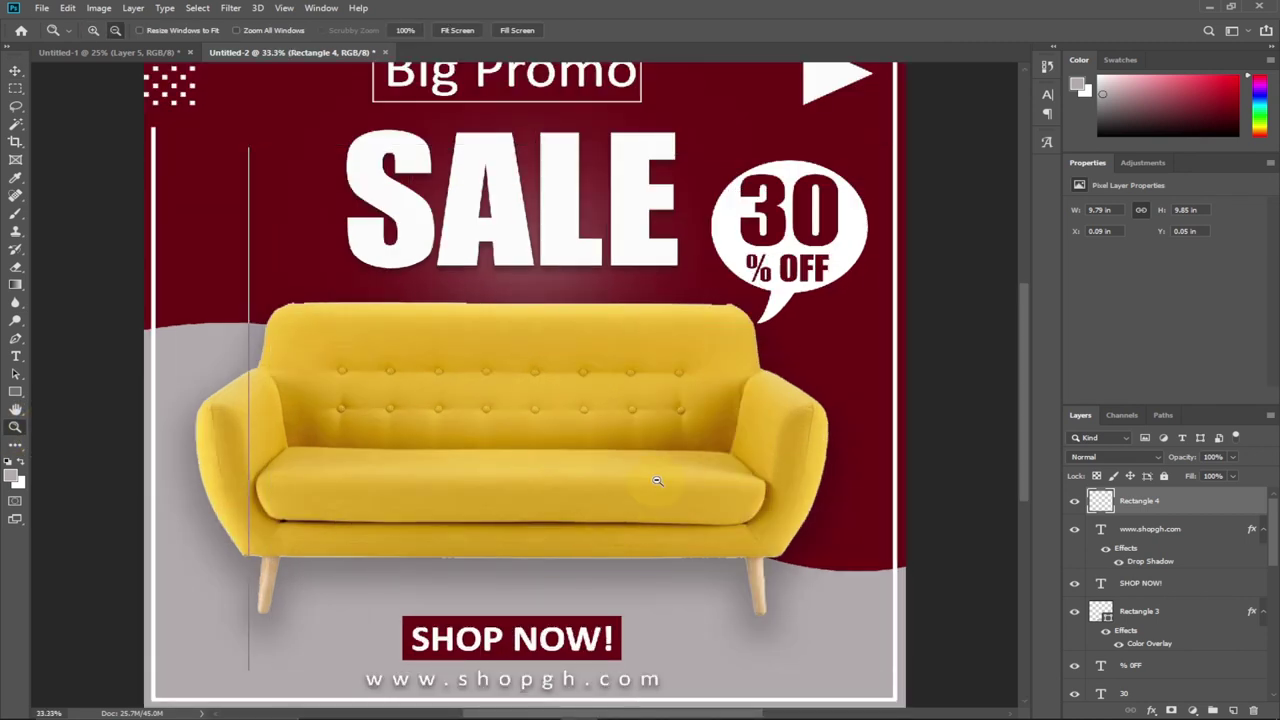
pyautogui.keyDown('alt'); pyautogui.click(652, 480); pyautogui.keyUp('alt')
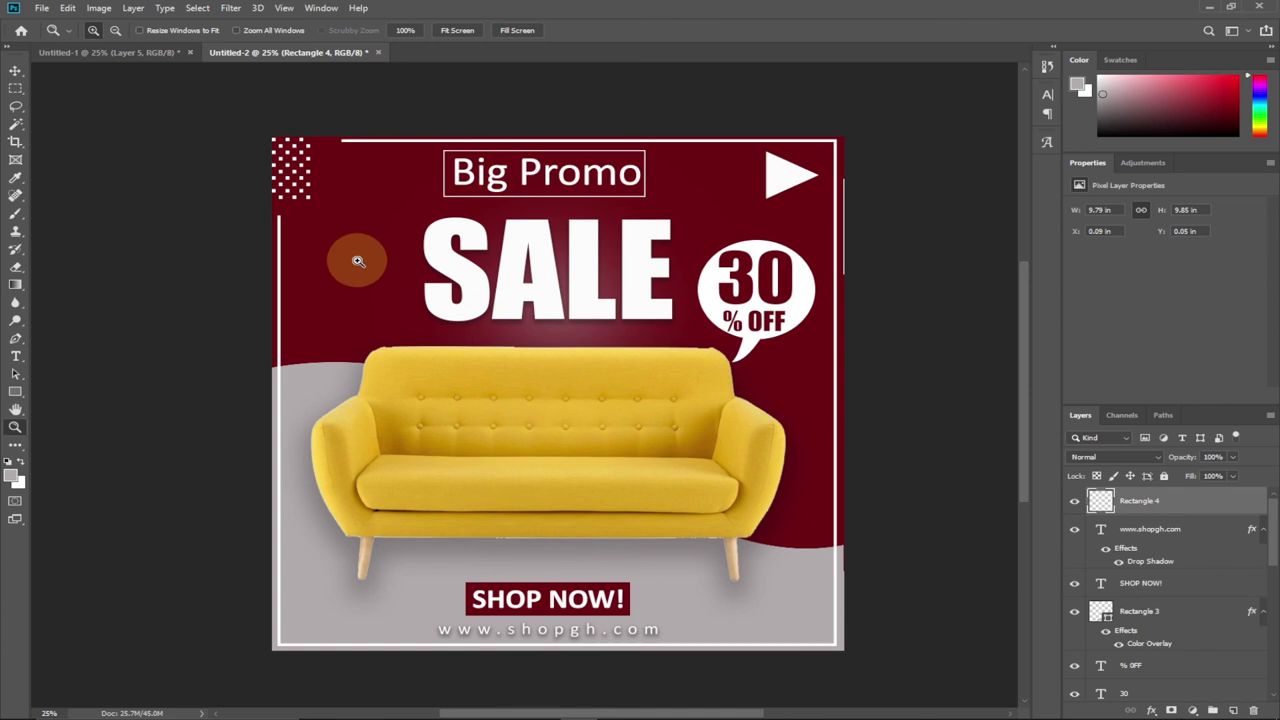
pyautogui.click(436, 351)
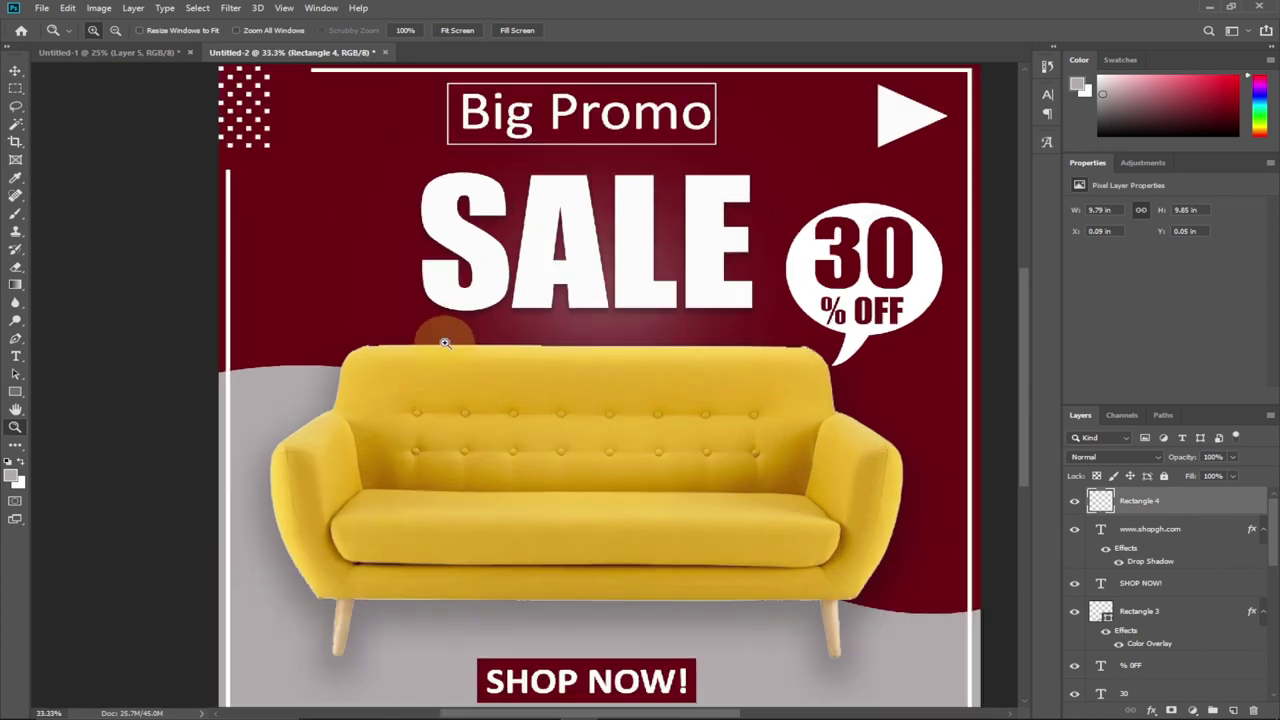
pyautogui.moveTo(645, 715); pyautogui.dragTo(657, 690)
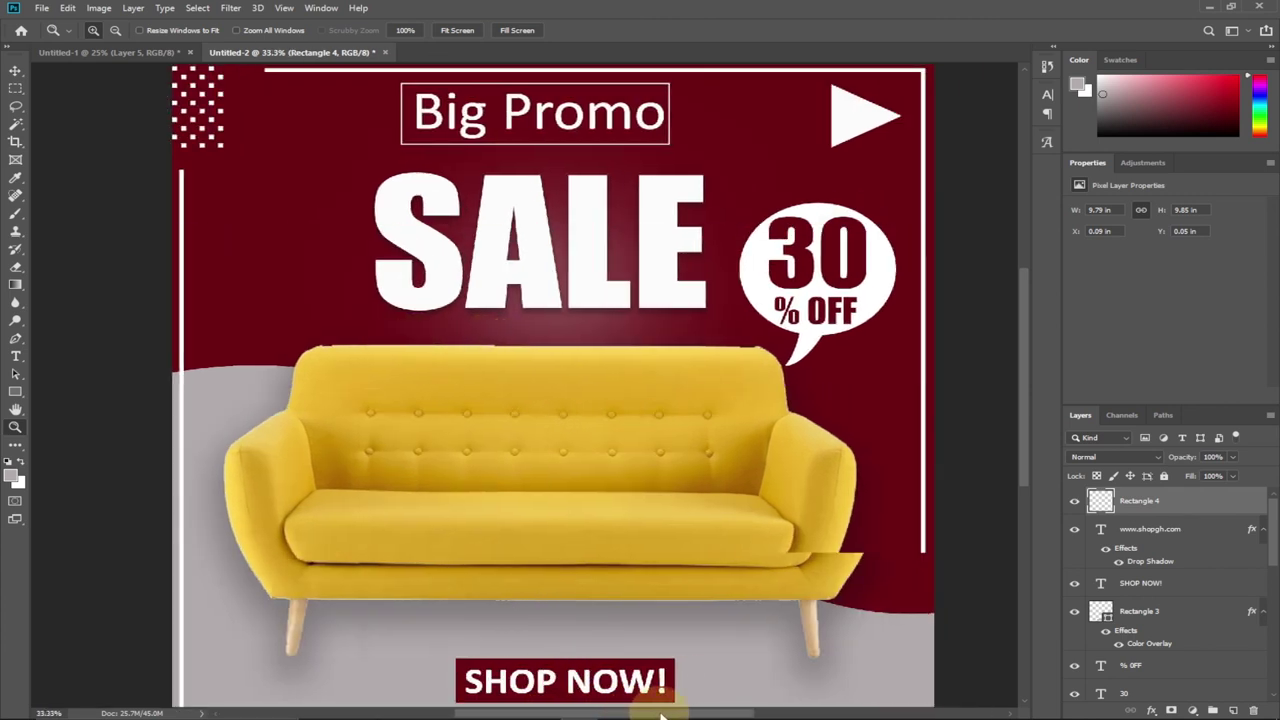
pyautogui.keyDown('alt'); pyautogui.click(646, 297); pyautogui.keyUp('alt')
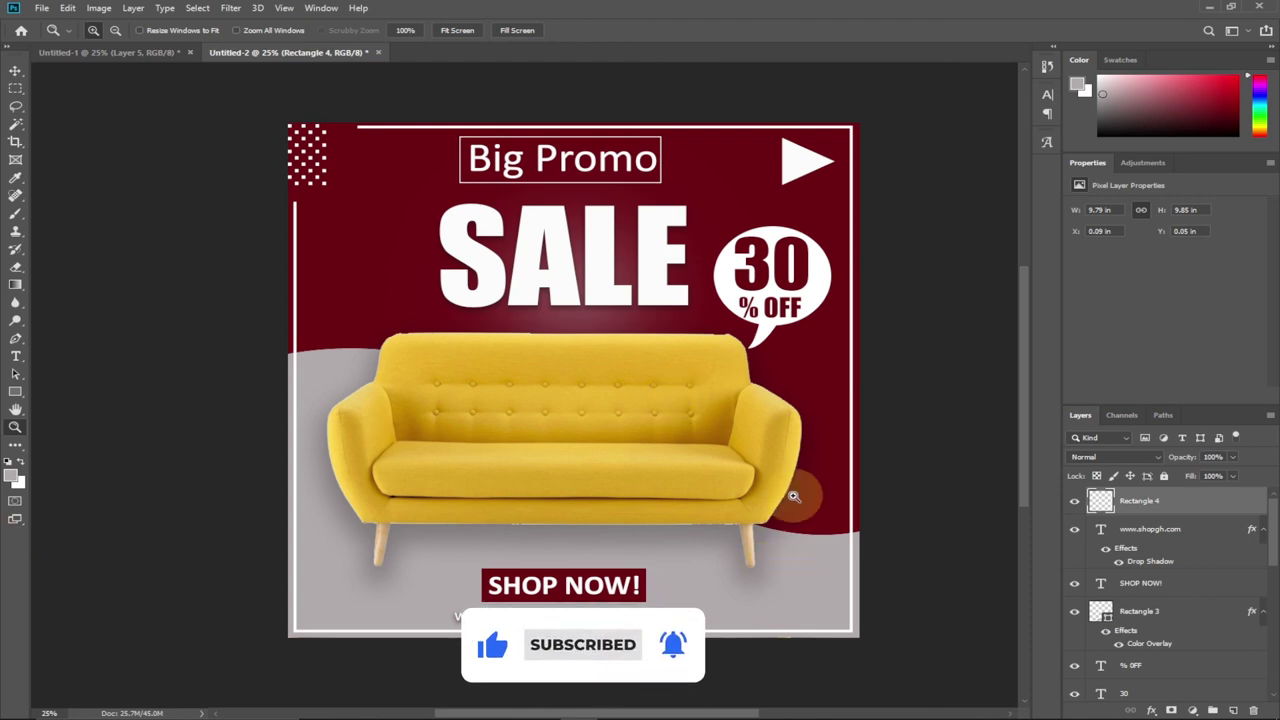
pyautogui.click(806, 713)
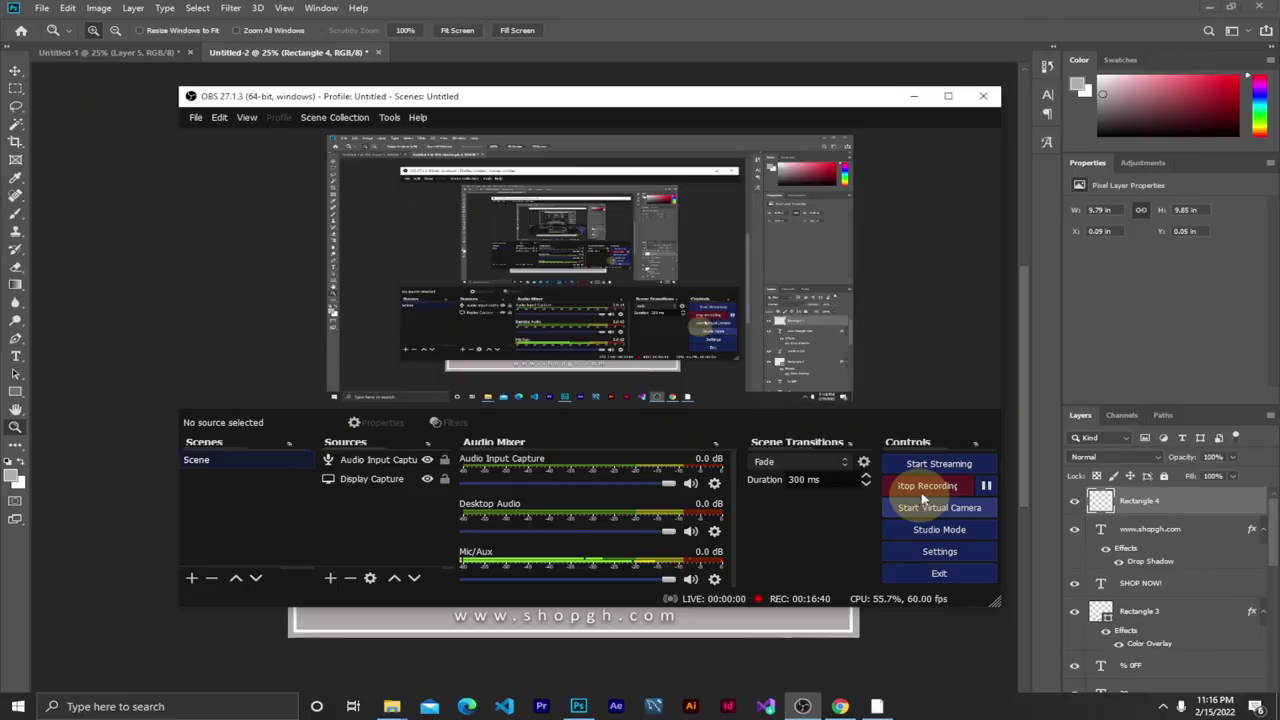